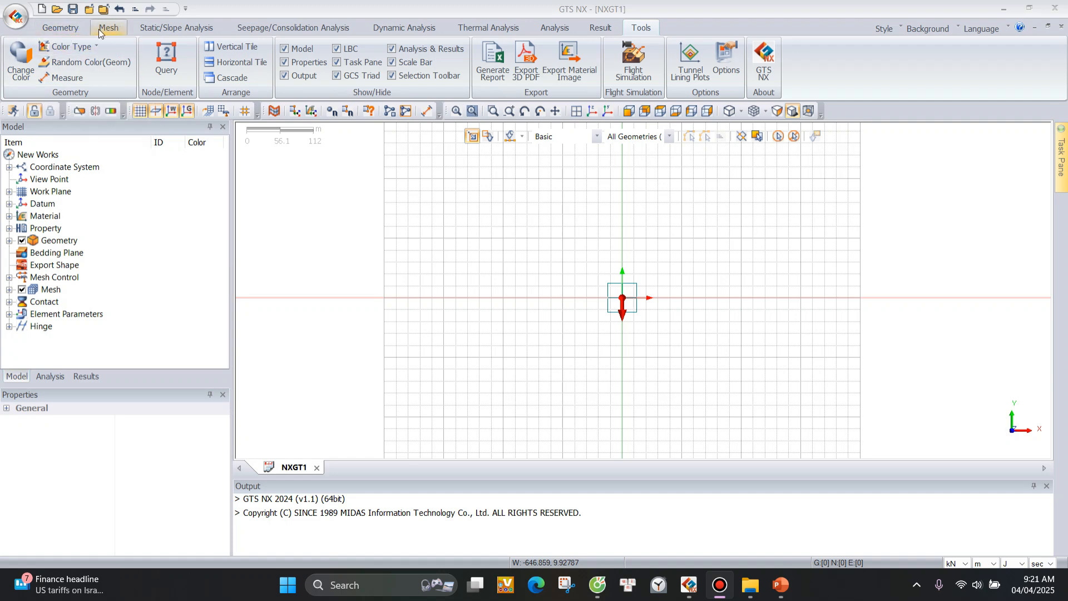
# Review the command sets for geometry, mesh, static/slope, seepage/consolidation, dynamic and thermal analysis, and analysis case setup.
pyautogui.click(60, 27)
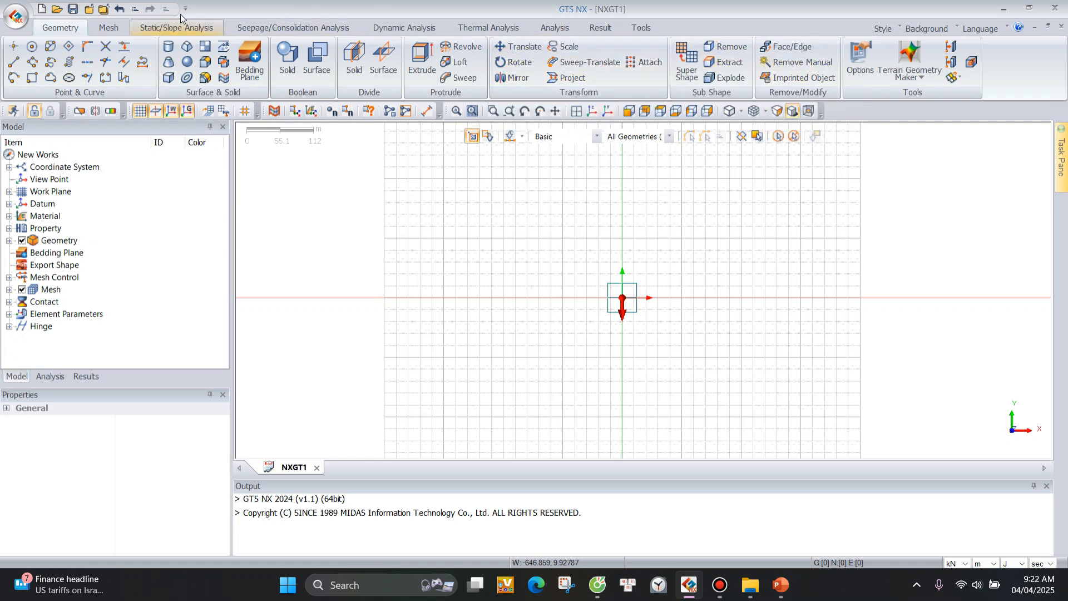
pyautogui.click(109, 28)
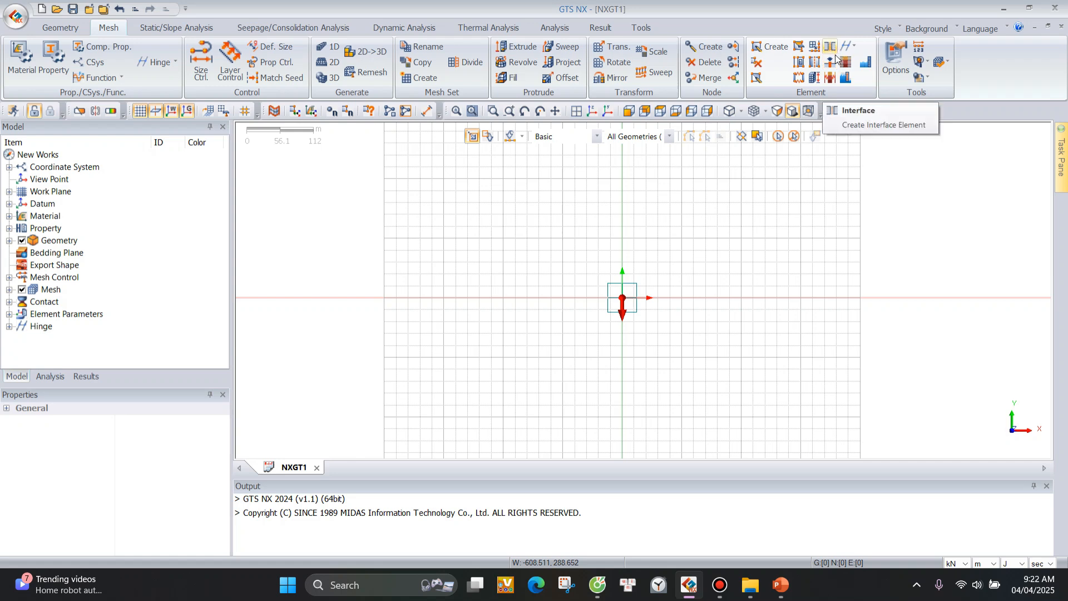
pyautogui.click(159, 28)
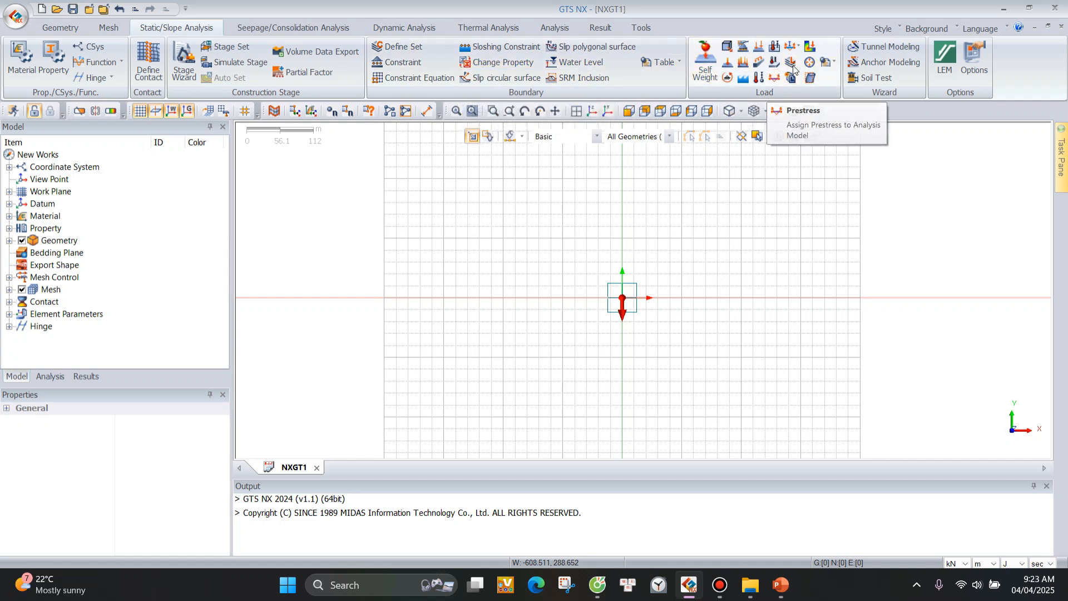
pyautogui.click(295, 33)
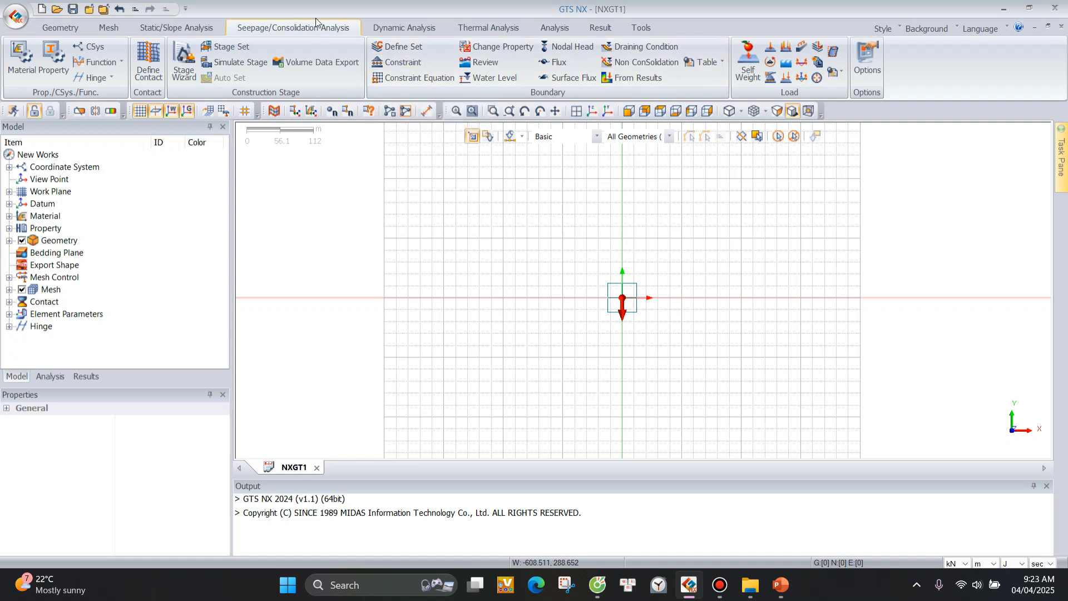
pyautogui.click(406, 31)
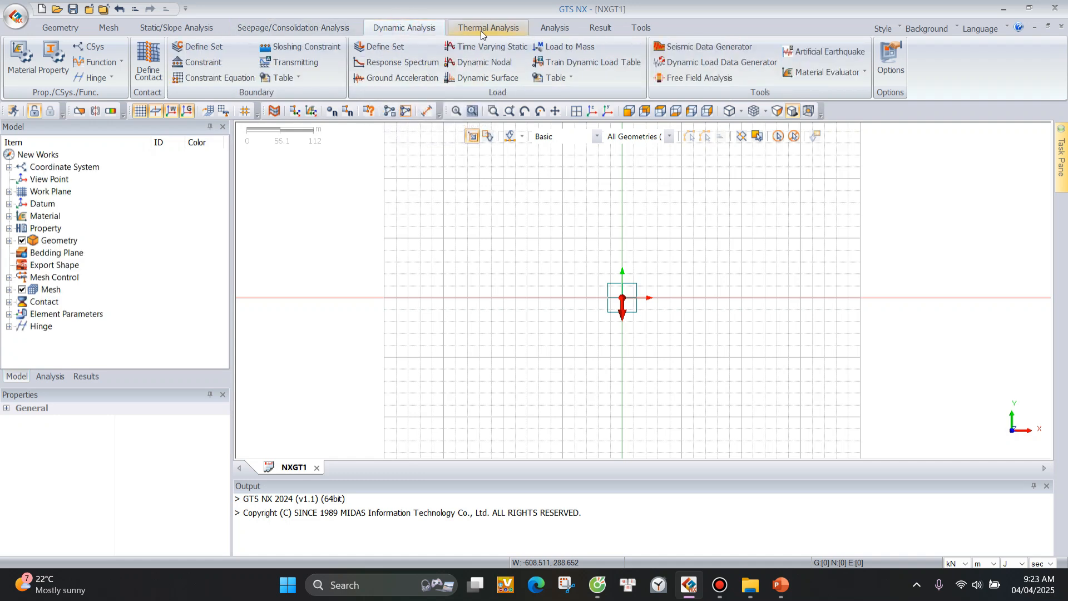
pyautogui.click(497, 28)
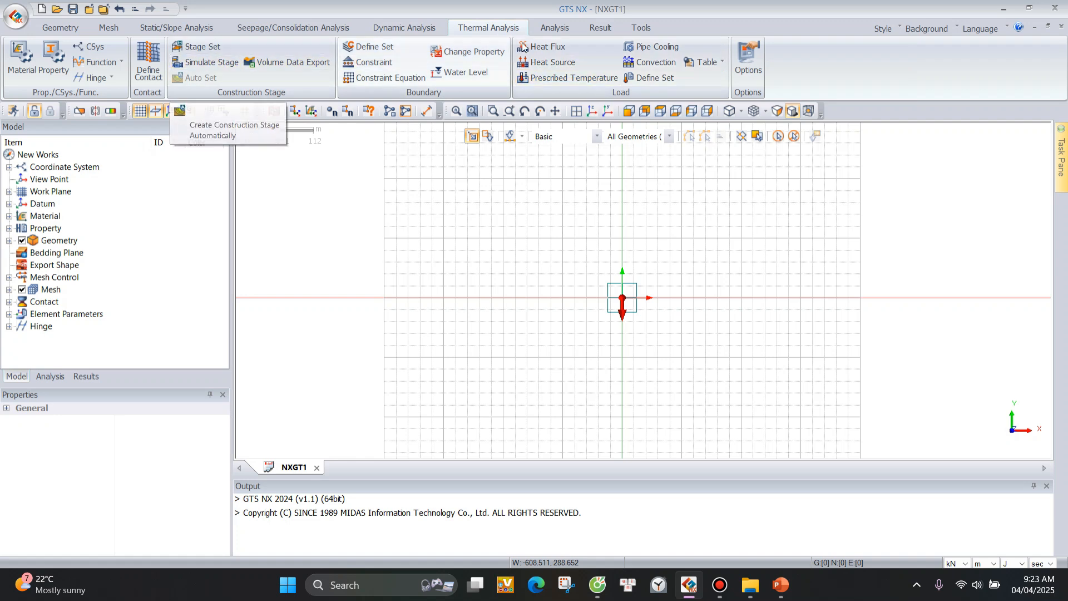
pyautogui.click(552, 32)
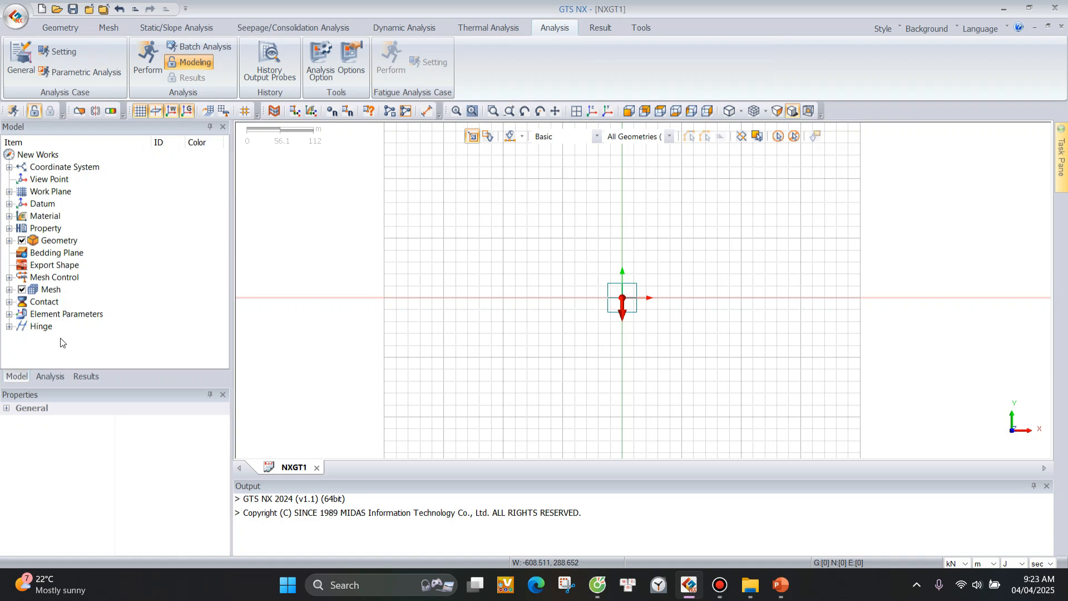
# Examine the model, analysis and results trees, including the Stage Set and Analysis Case entries.
pyautogui.click(20, 378)
pyautogui.click(43, 376)
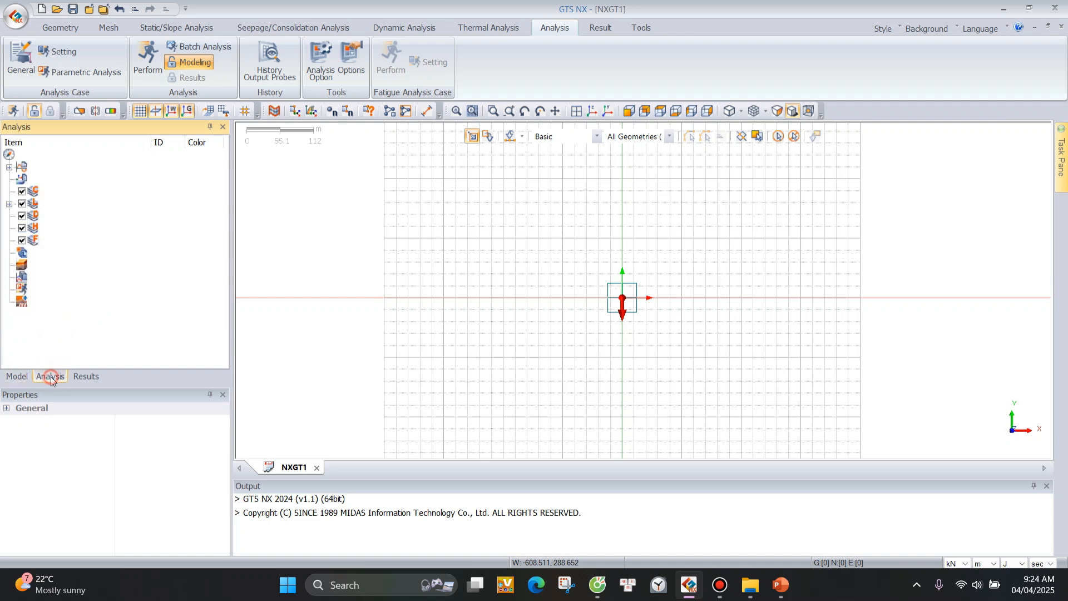
pyautogui.click(86, 376)
pyautogui.click(49, 378)
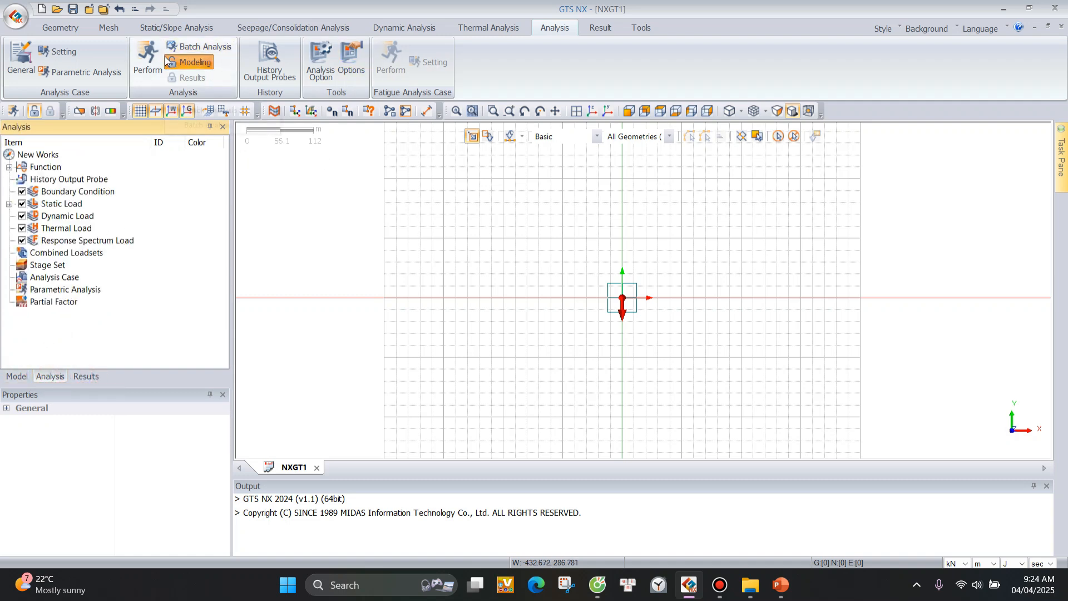
pyautogui.click(55, 278)
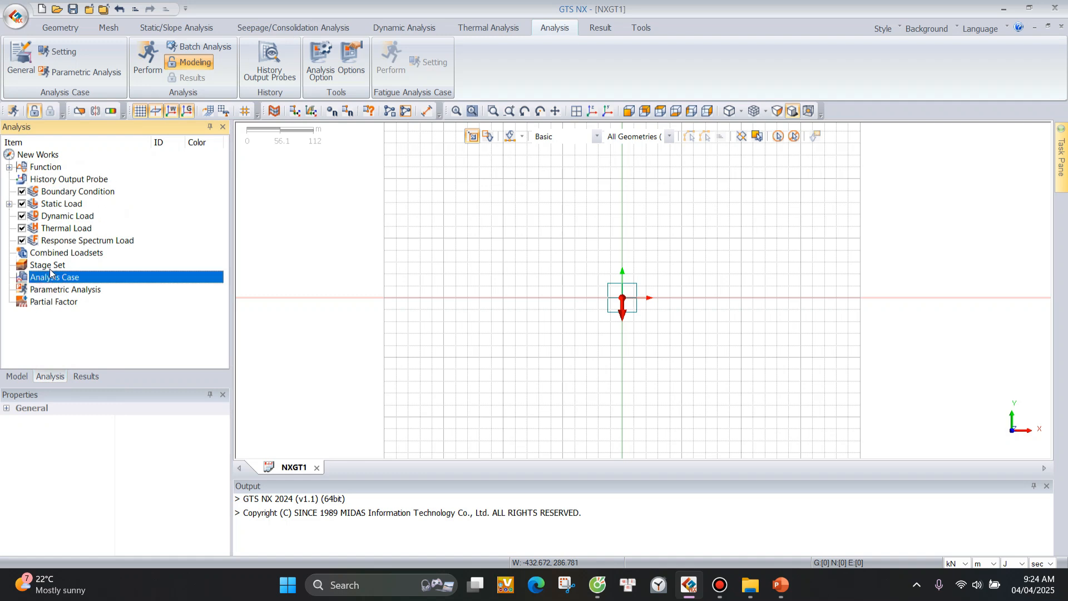
pyautogui.click(52, 267)
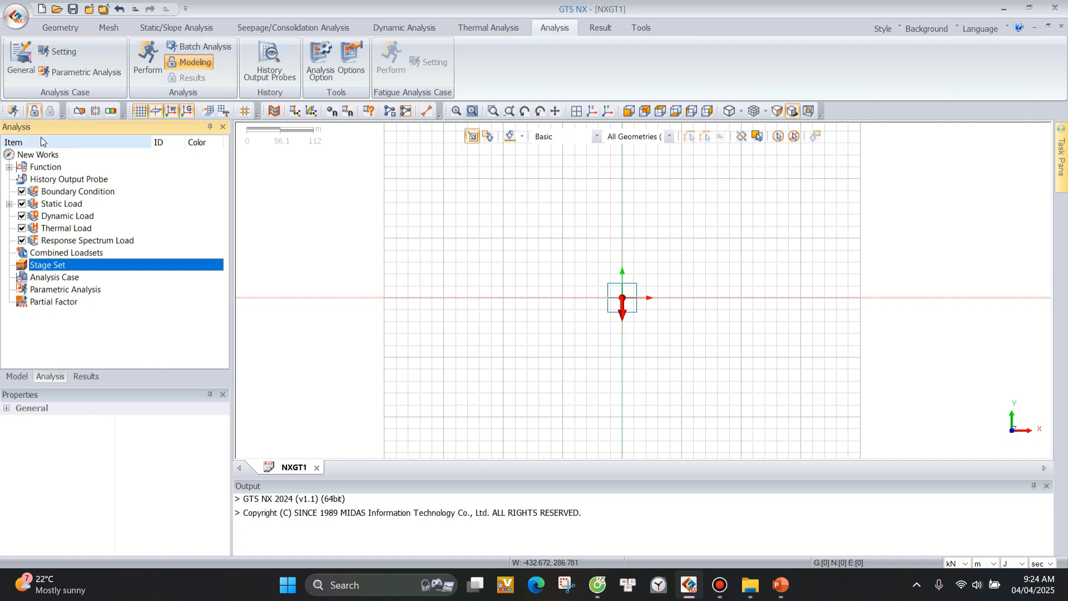
pyautogui.click(16, 376)
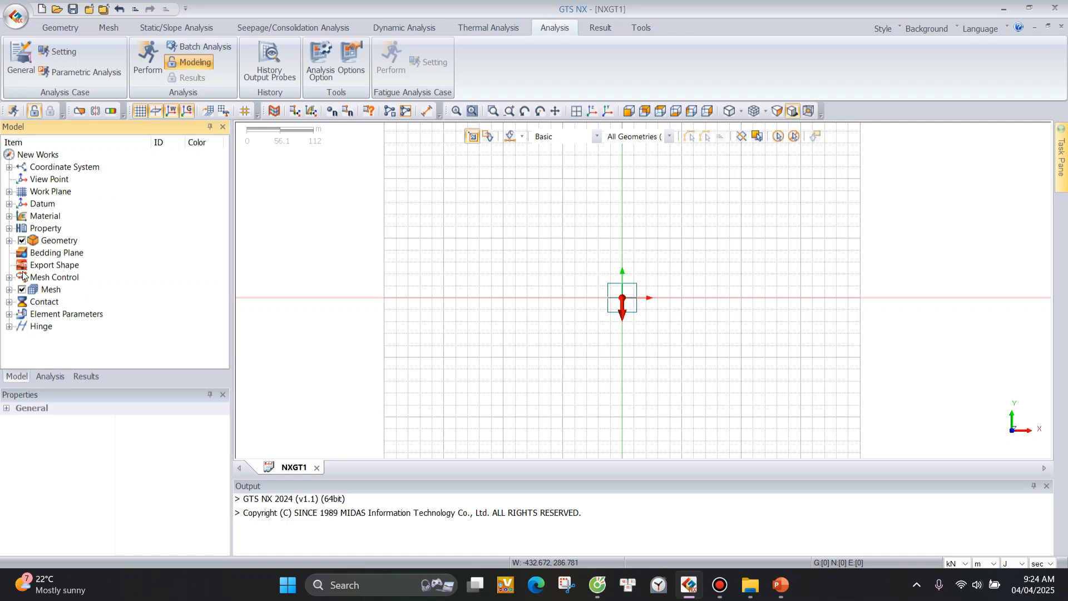
# Review the result post-processing commands and the general tools for display, export and options.
pyautogui.click(610, 30)
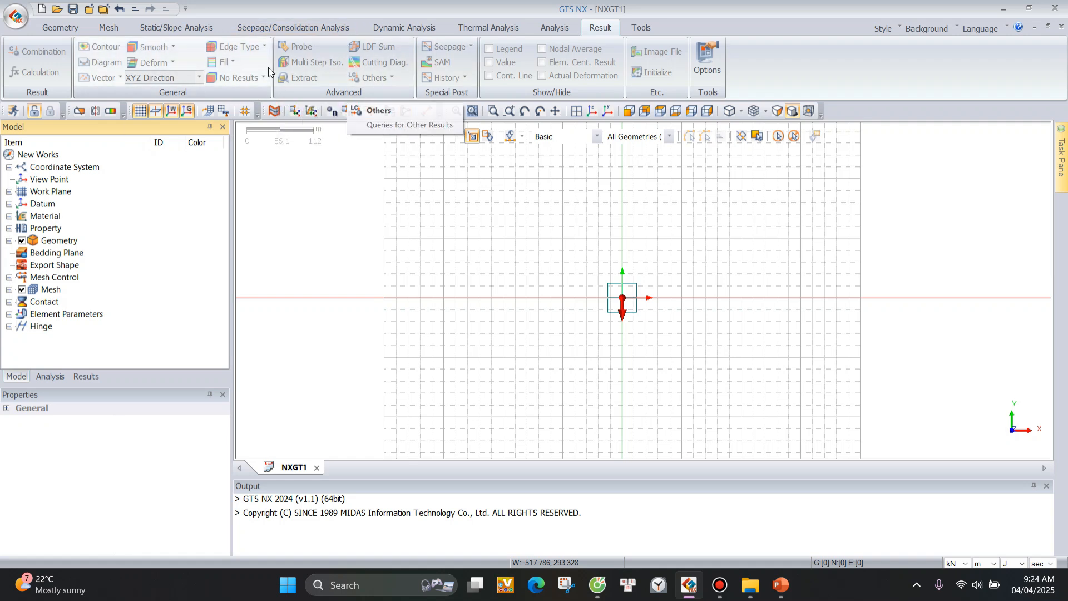
pyautogui.click(651, 27)
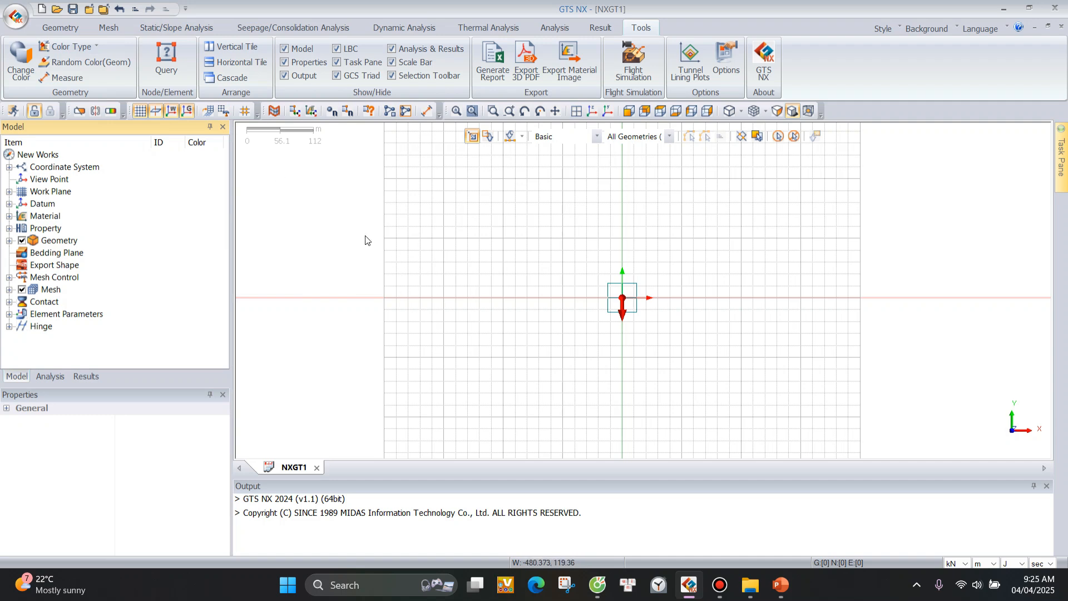
pyautogui.scroll(-1, 556, 271)
pyautogui.scroll(-1, 558, 269)
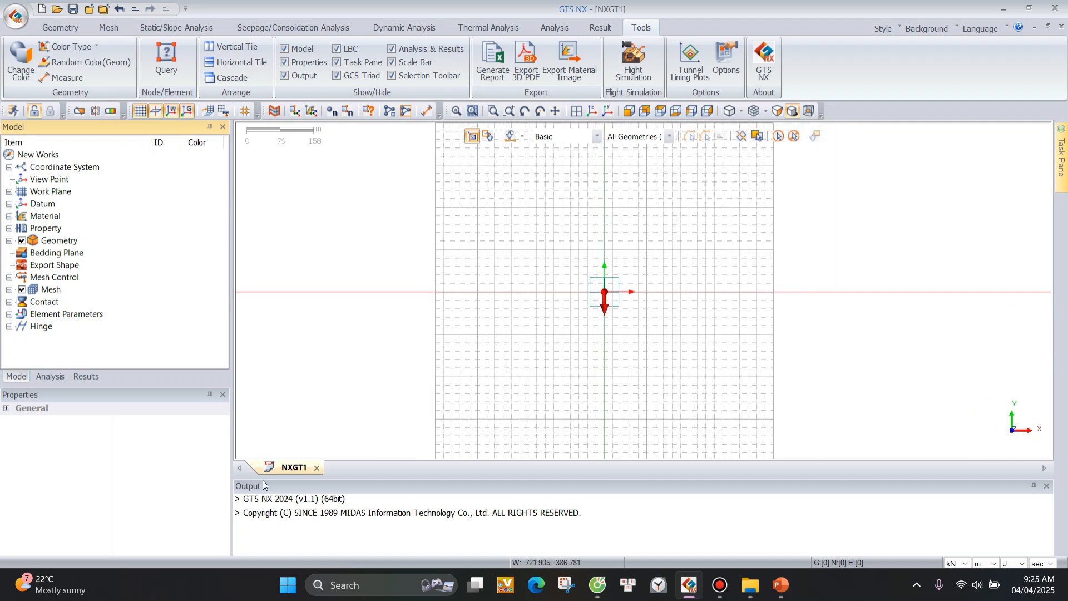
# Close the NXGT1 project without saving and create a new 2D model with the default kN, m, J, sec units.
pyautogui.click(317, 468)
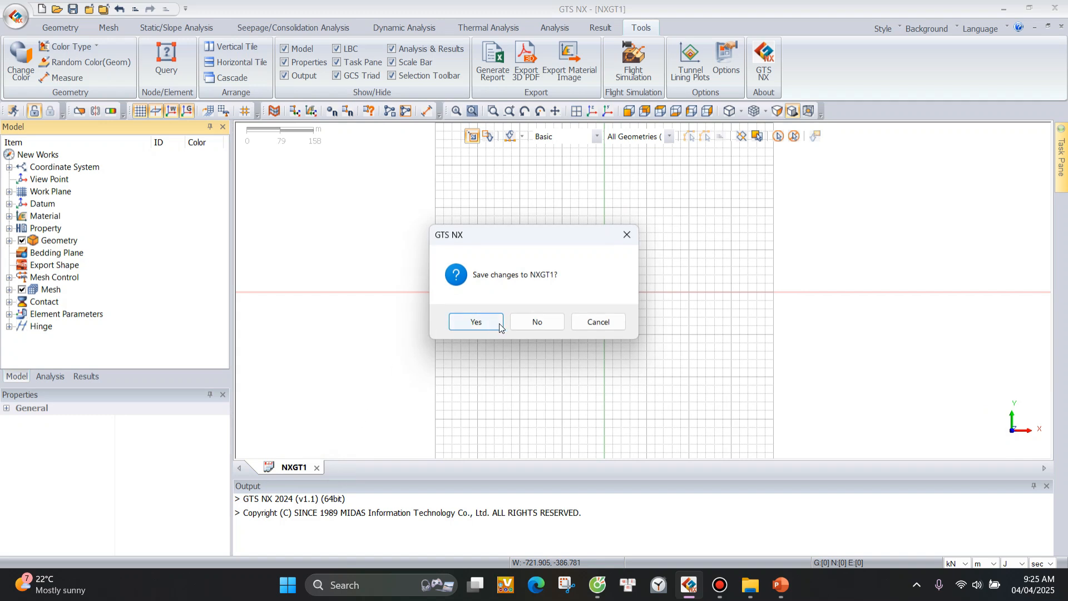
pyautogui.click(536, 320)
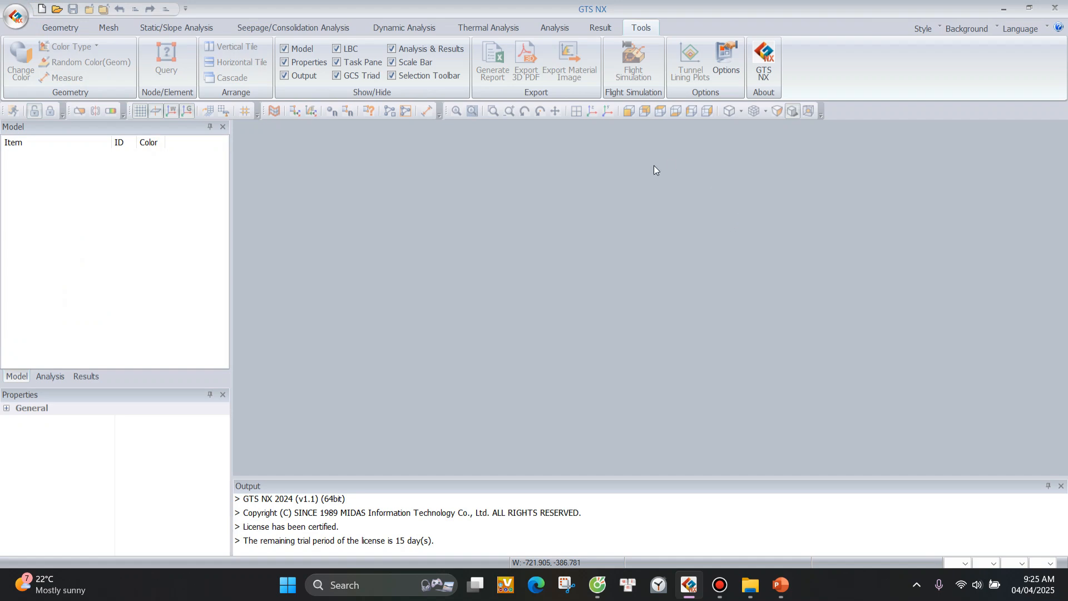
pyautogui.click(42, 9)
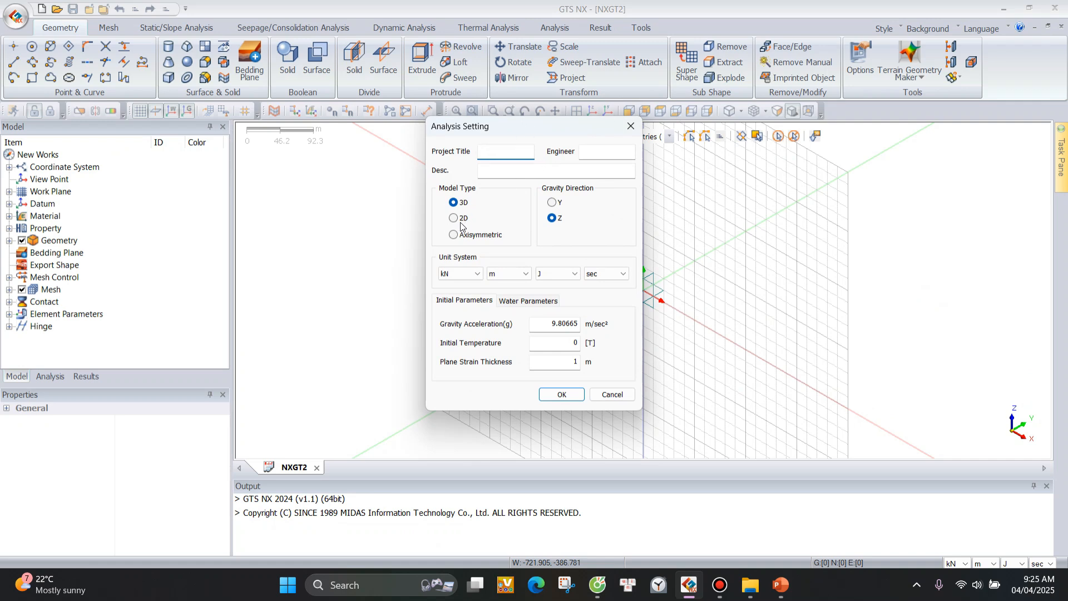
pyautogui.click(454, 219)
pyautogui.moveTo(556, 127); pyautogui.dragTo(482, 105)
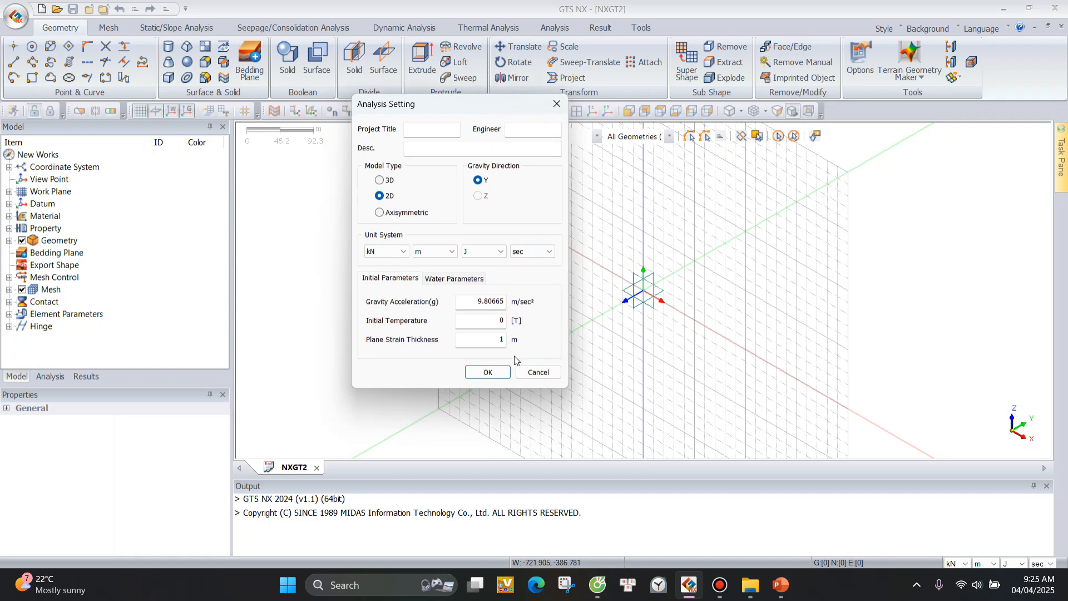
pyautogui.click(487, 372)
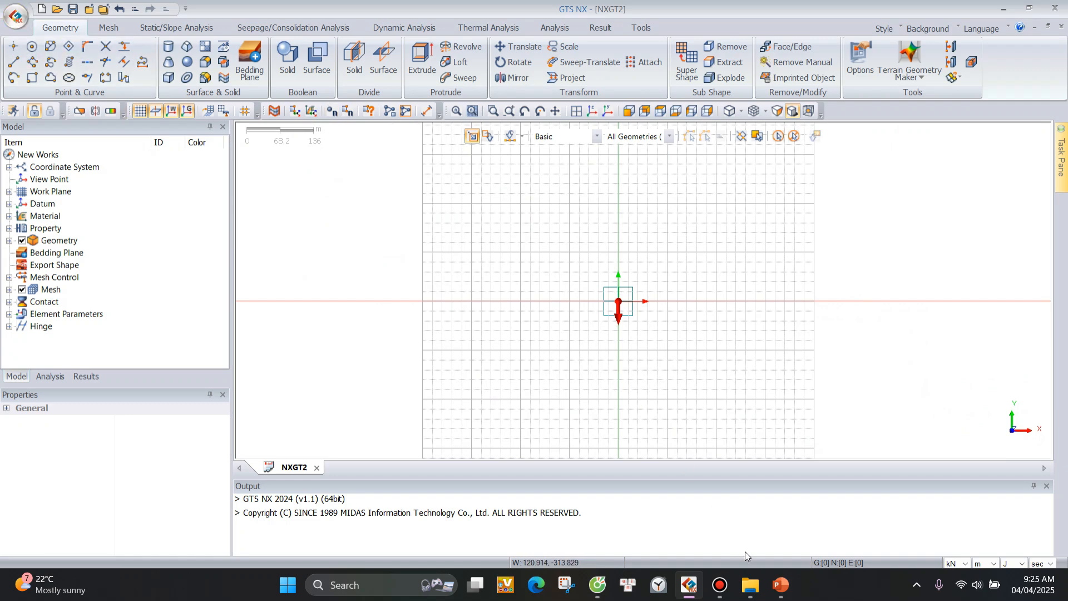
# Switch to the File Explorer window showing the Tutorials folder and go up to the midas folder in Program Files.
pyautogui.moveTo(753, 574)
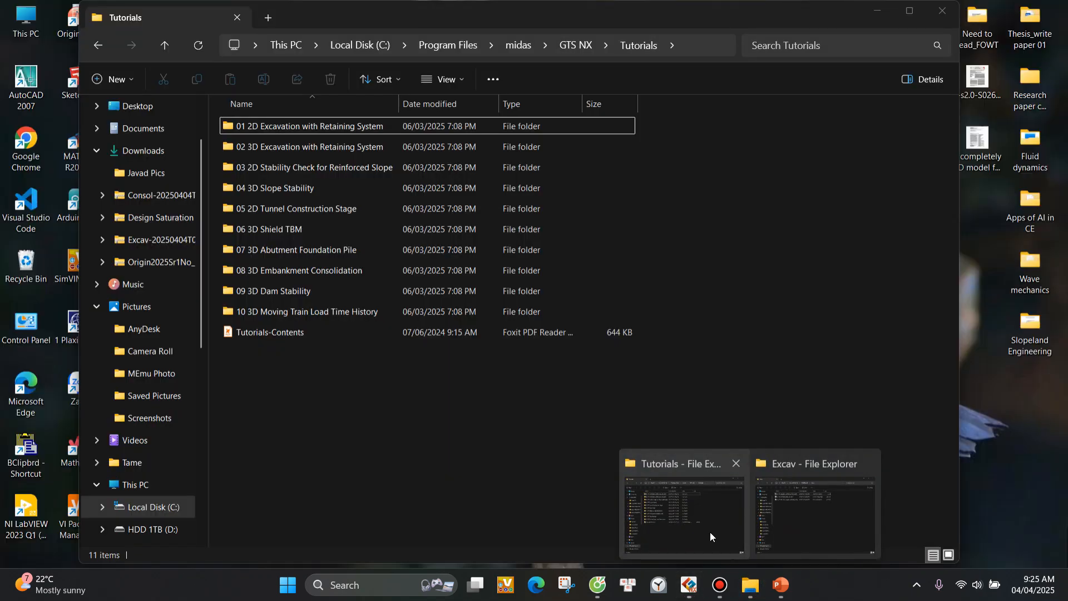
pyautogui.click(709, 532)
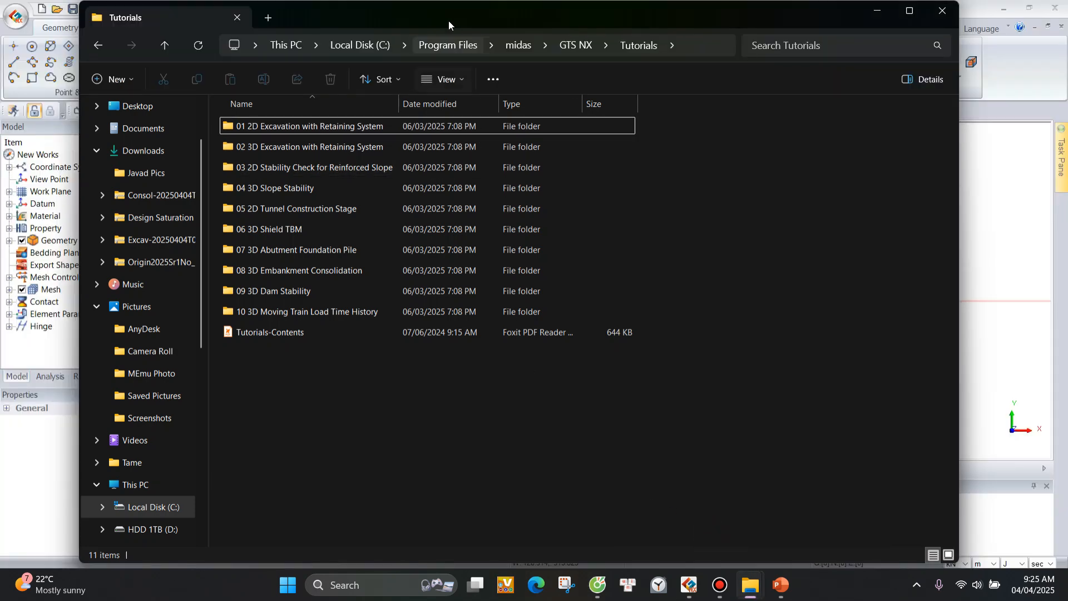
pyautogui.click(677, 44)
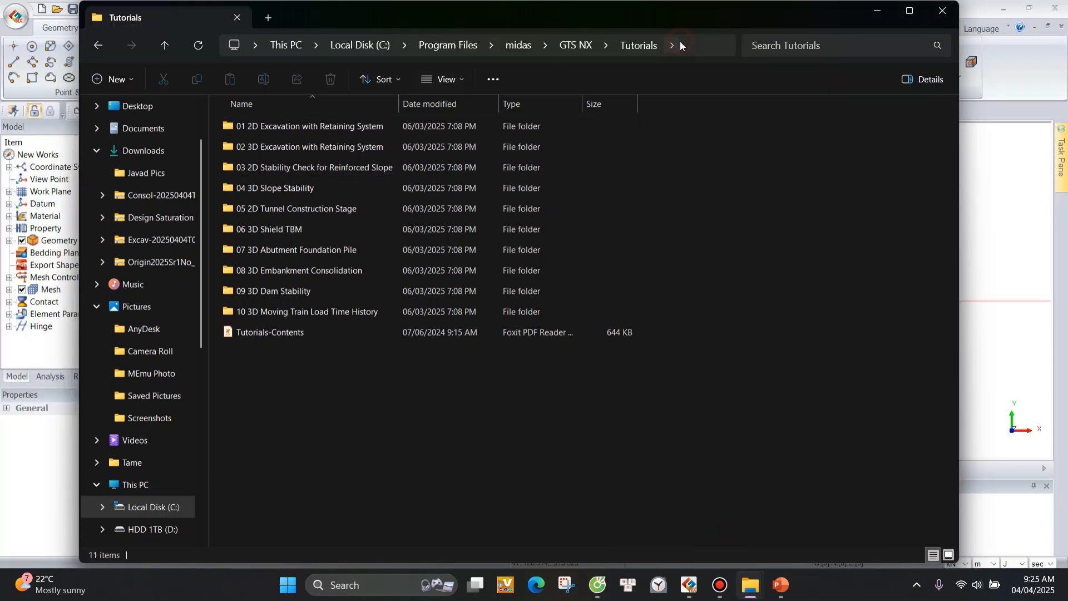
pyautogui.click(665, 47)
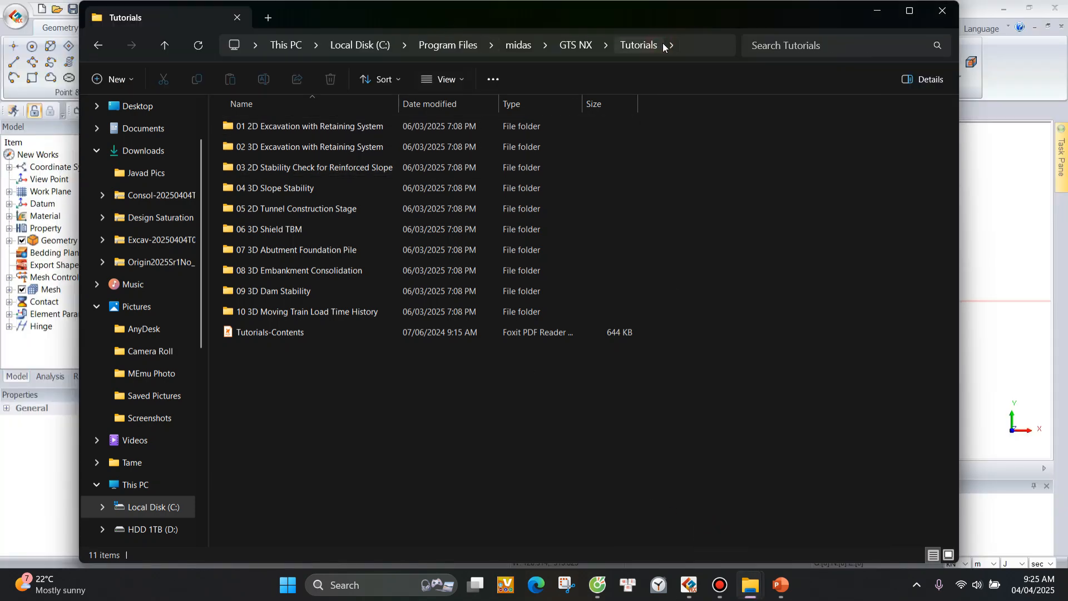
pyautogui.click(518, 47)
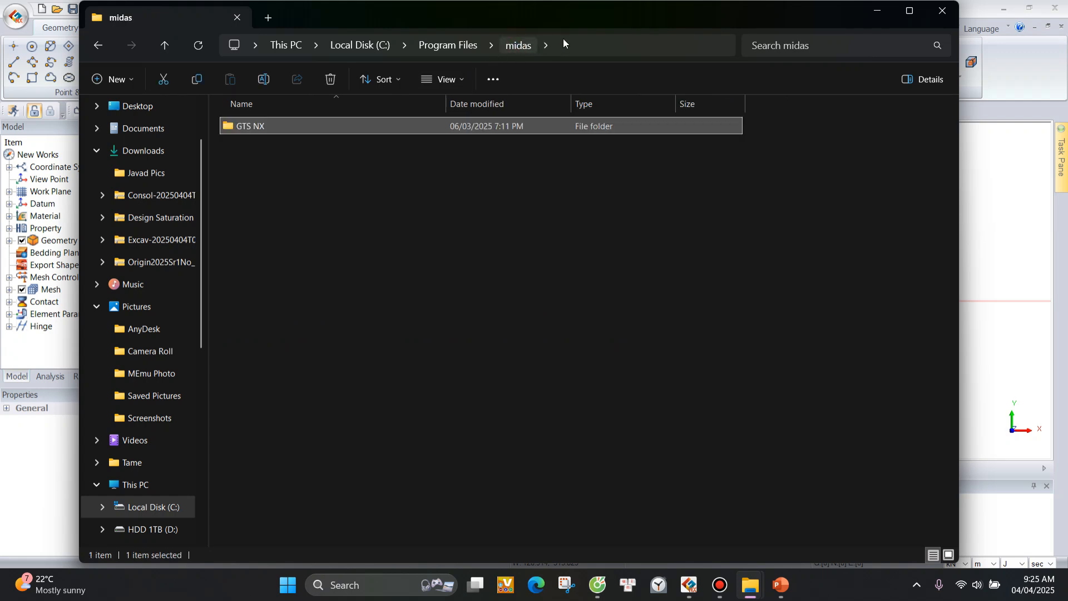
pyautogui.click(561, 38)
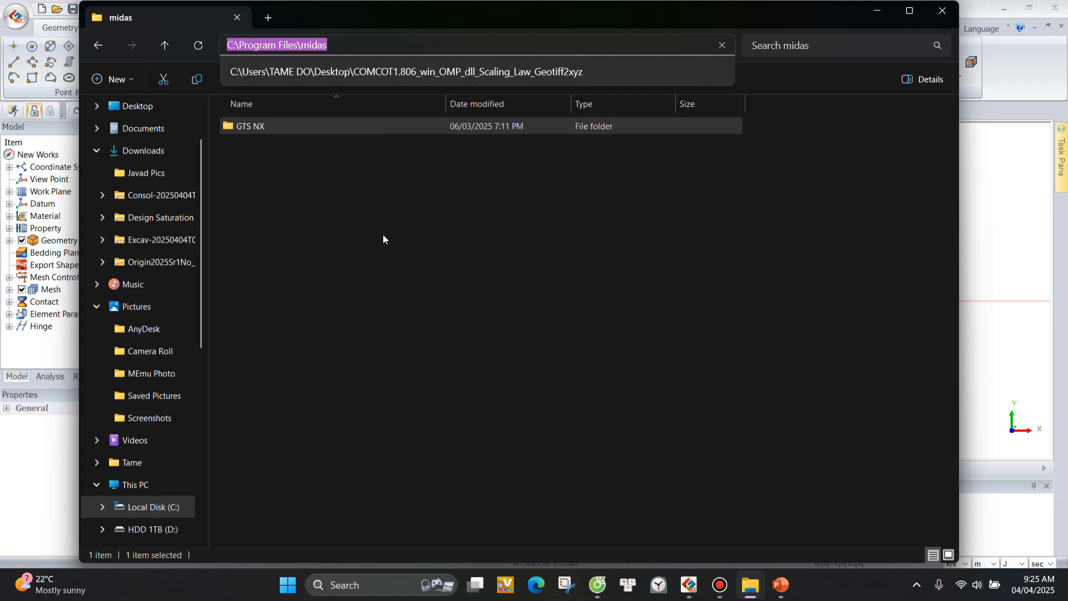
pyautogui.click(382, 211)
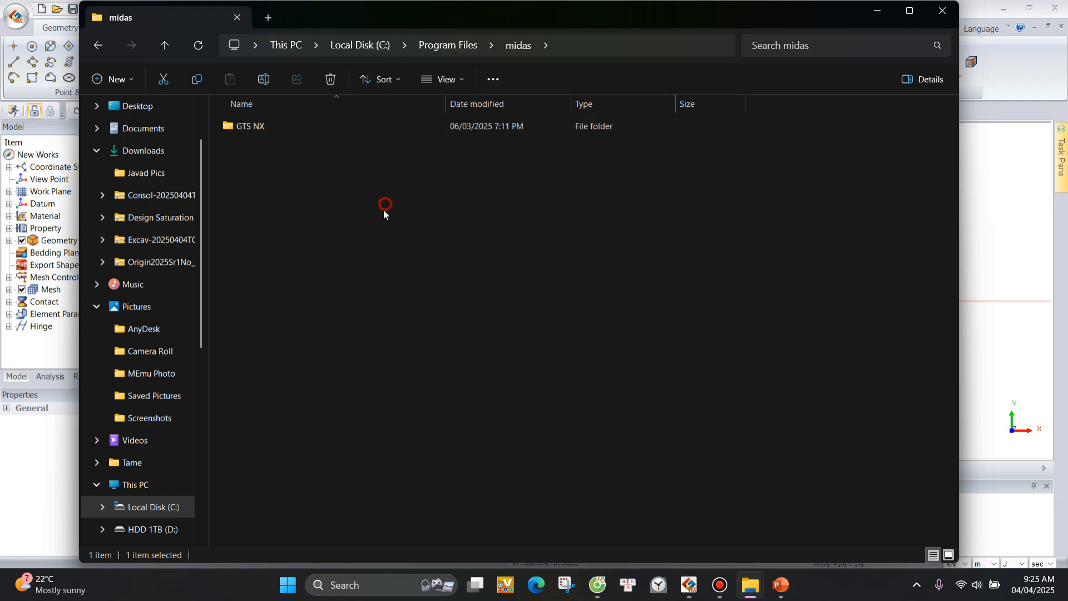
# Open the GTS NX installation folder and view the contents of its Manual subfolder.
pyautogui.doubleClick(281, 127)
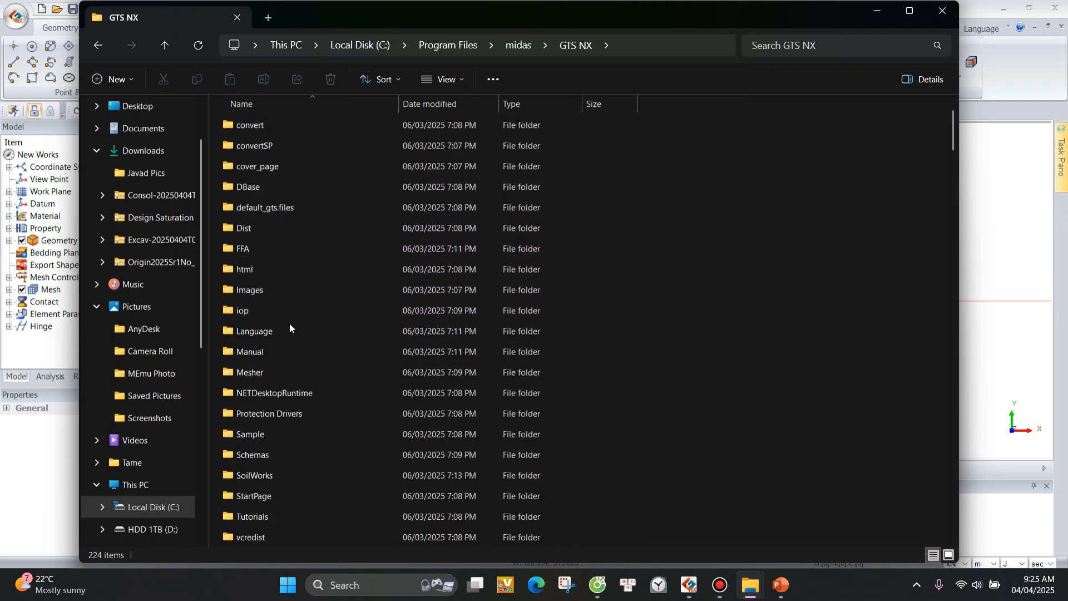
pyautogui.scroll(-1, 559, 319)
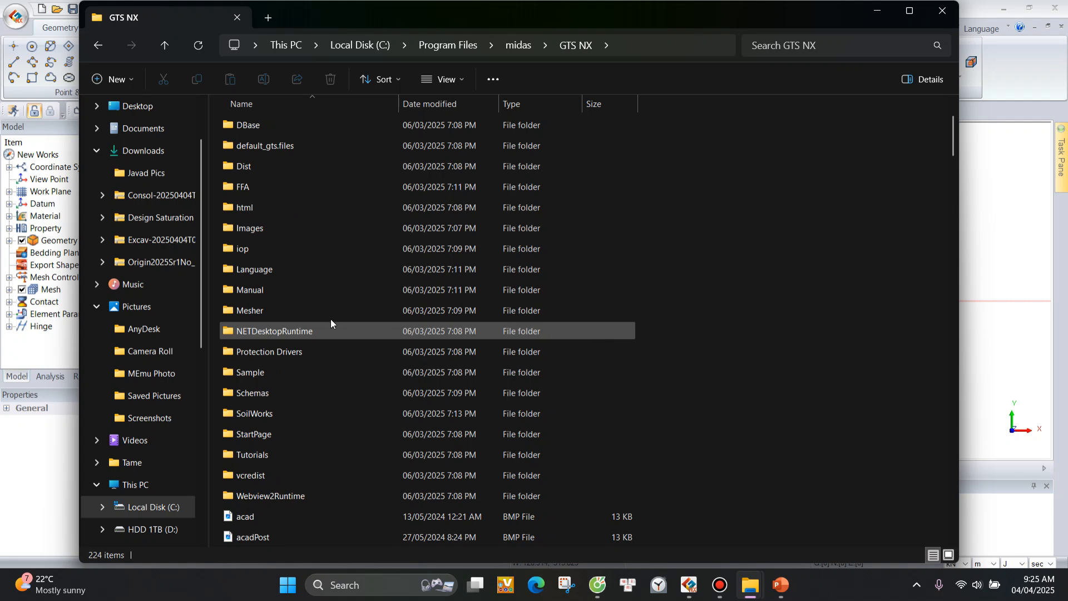
pyautogui.doubleClick(248, 291)
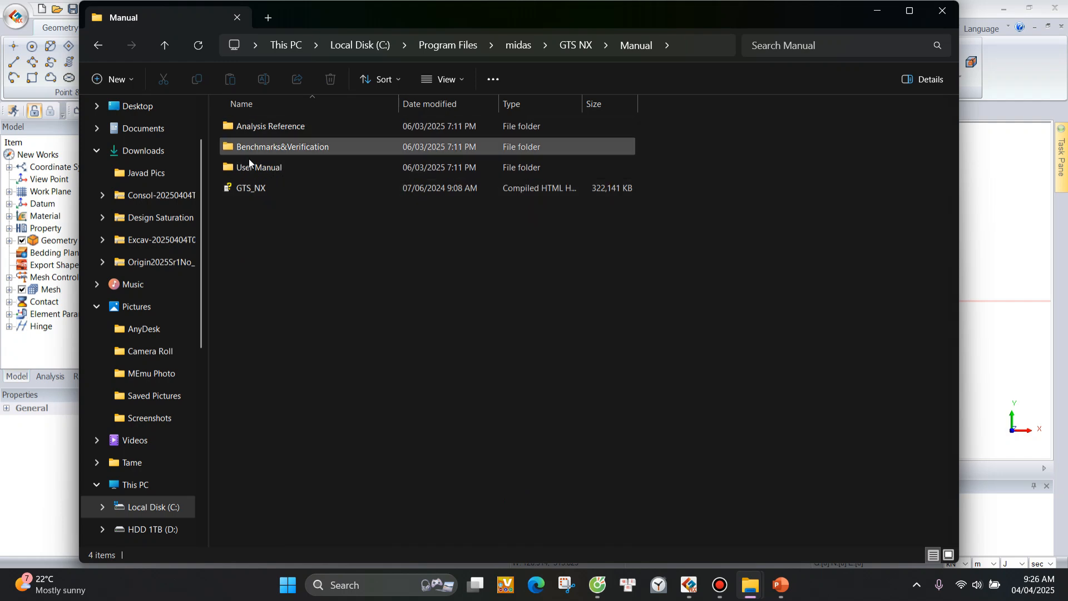
# Go back to the GTS NX folder, look over the example folders in Tutorials, and return to the GTS NX model.
pyautogui.click(576, 49)
pyautogui.scroll(-3, 423, 356)
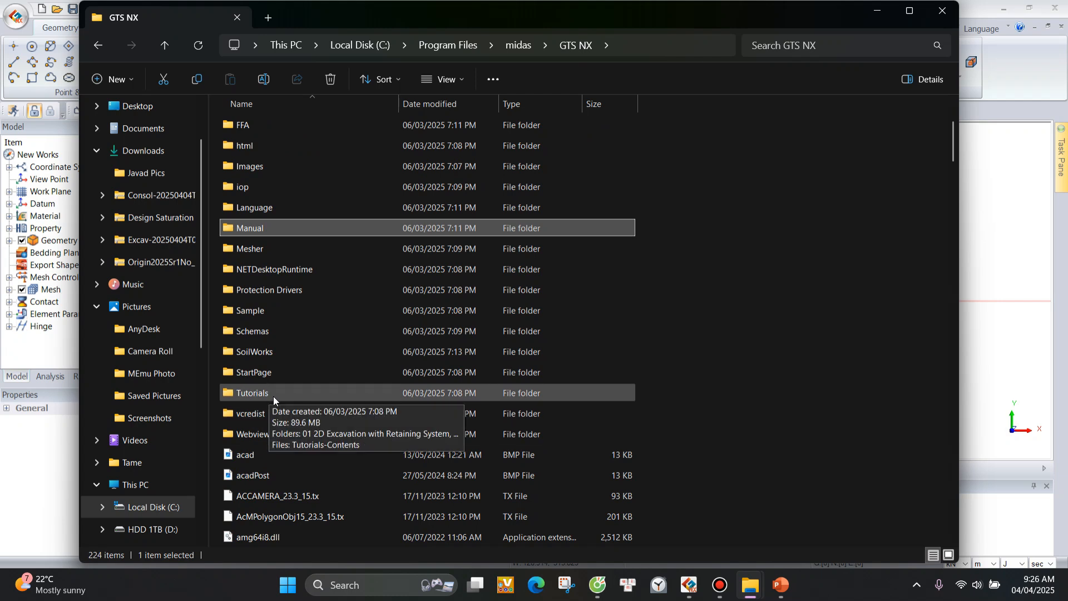
pyautogui.doubleClick(275, 392)
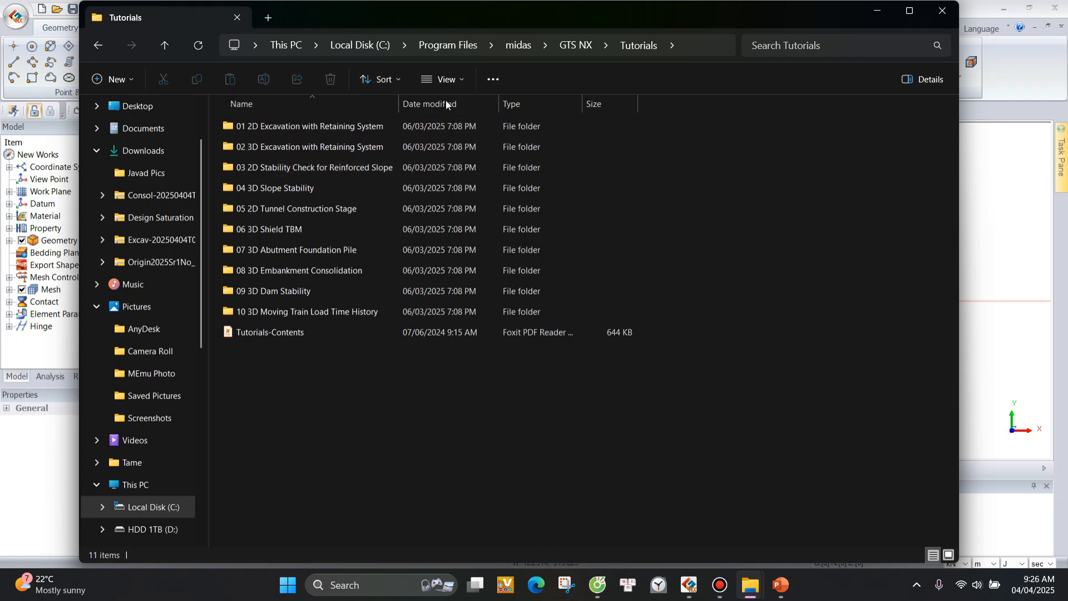
pyautogui.click(878, 12)
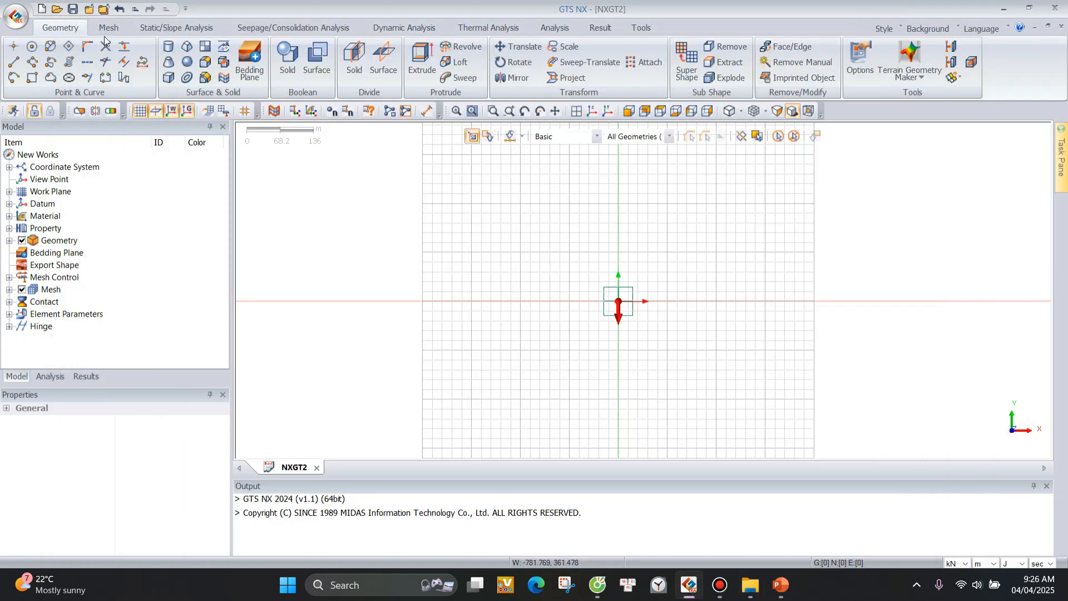
# Look over the 2D excavation drawing, property input and presentation files in the Excav folder in File Explorer, and return to GTS NX.
pyautogui.click(16, 17)
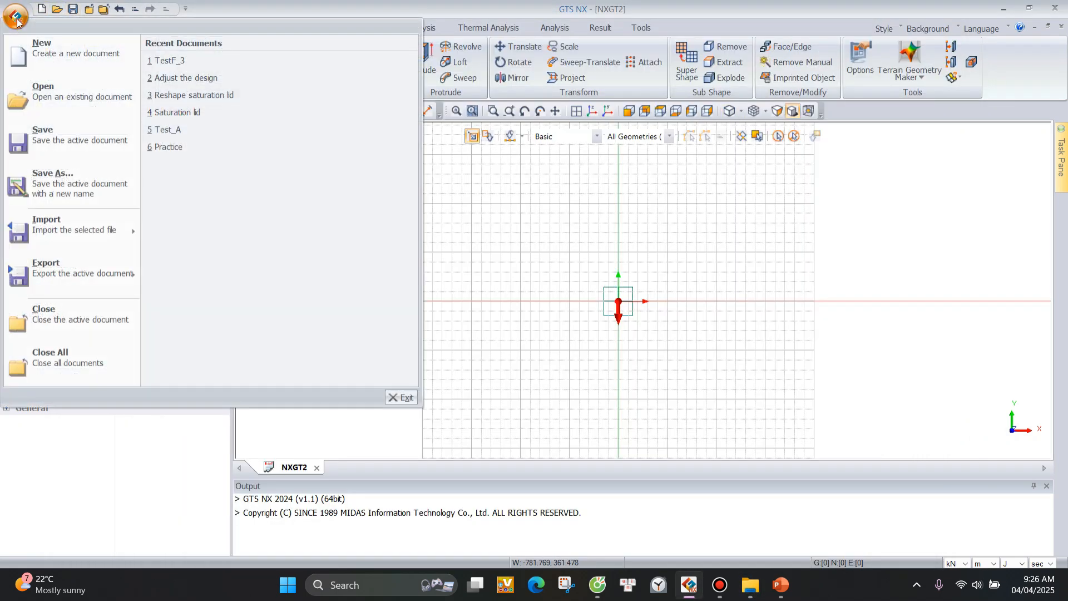
pyautogui.click(750, 584)
pyautogui.click(812, 506)
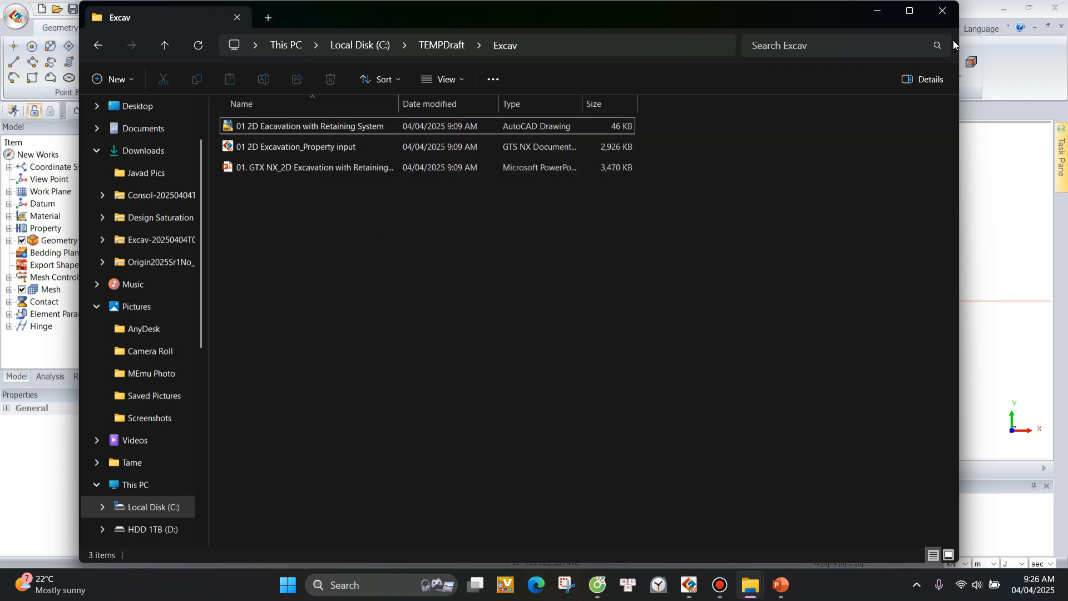
pyautogui.click(873, 11)
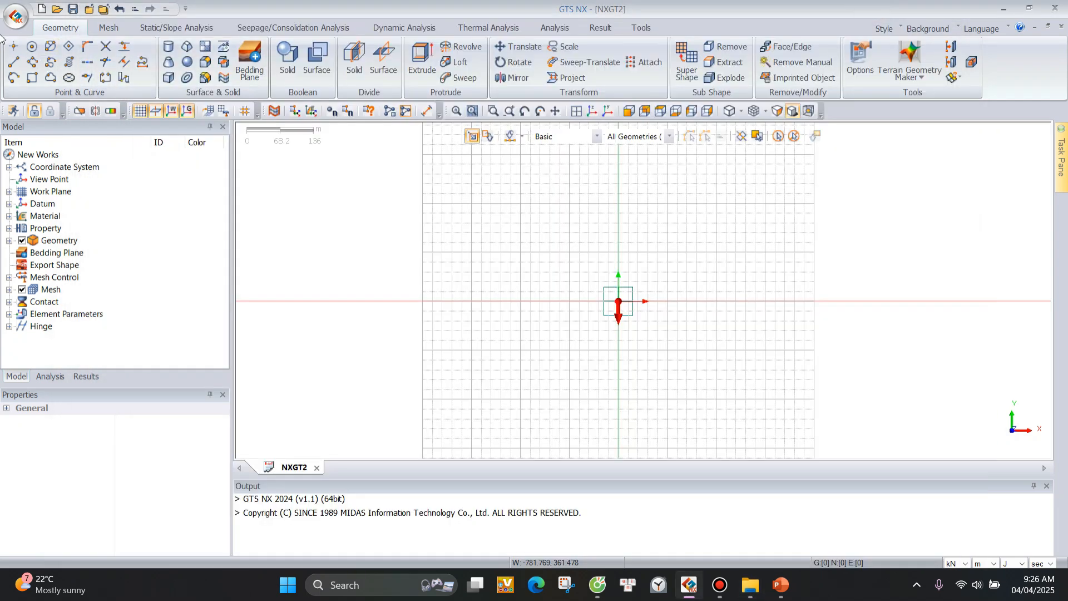
# Start a 2D DWG wireframe import and browse to the drawing 01 2D Eacavation with Retaining System in C:\TEMPDraft\Excav.
pyautogui.click(15, 17)
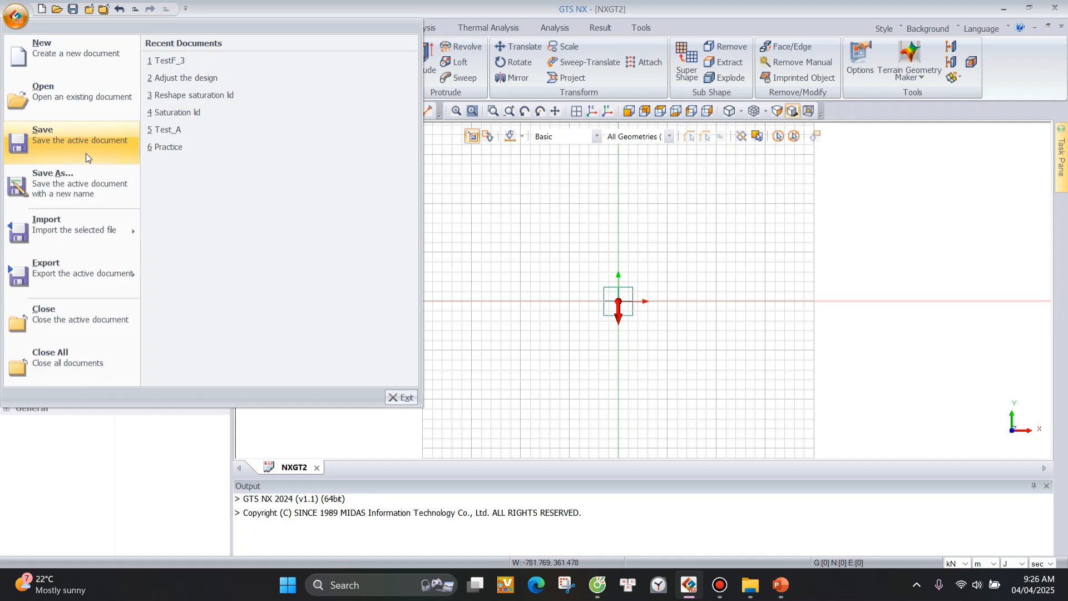
pyautogui.moveTo(85, 228)
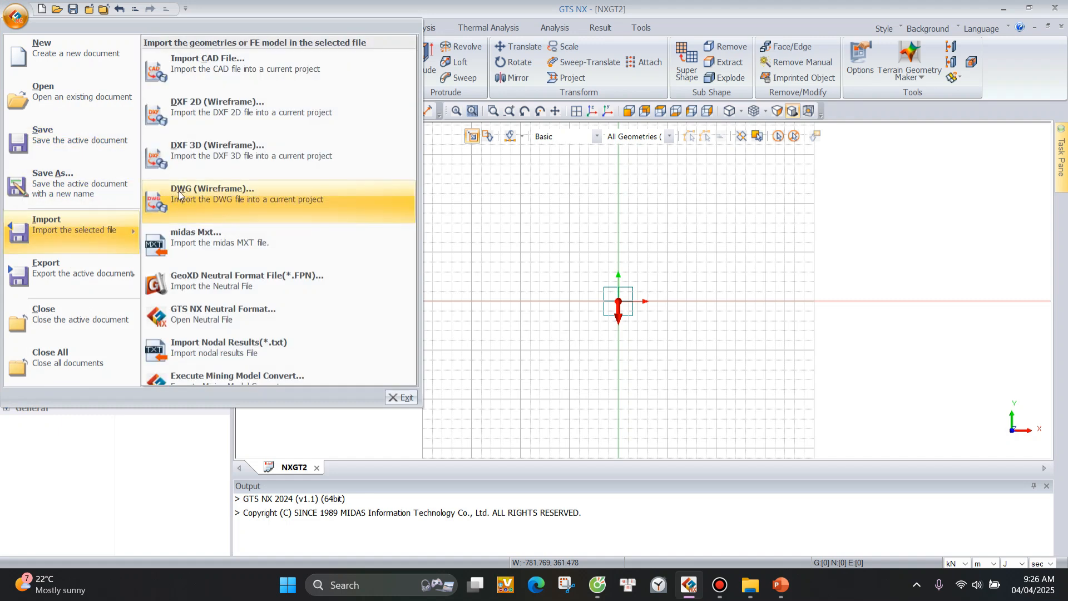
pyautogui.click(277, 195)
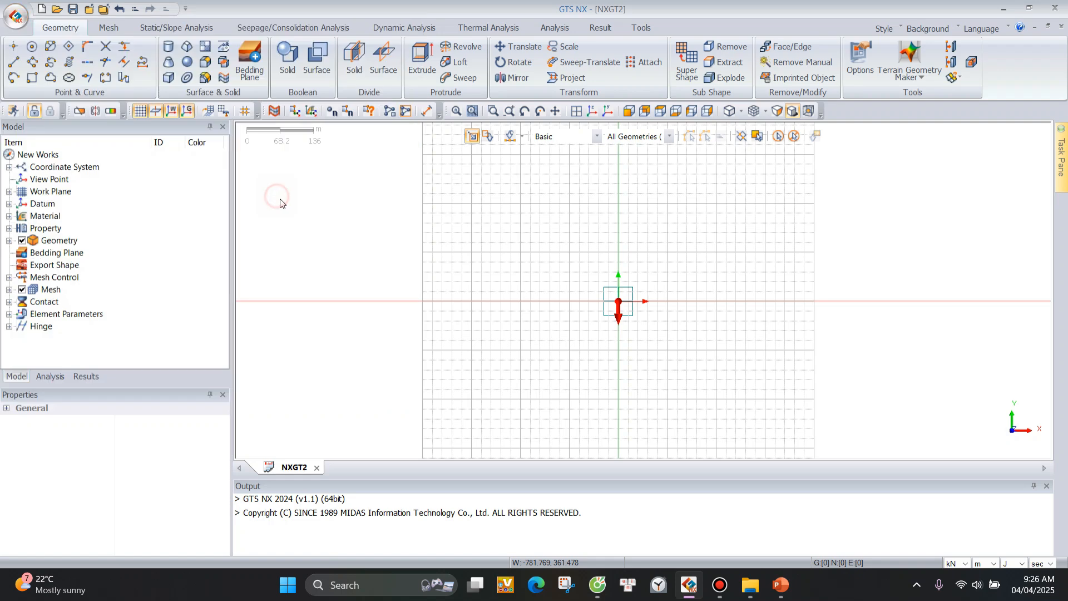
pyautogui.moveTo(81, 135); pyautogui.dragTo(210, 109)
pyautogui.click(223, 154)
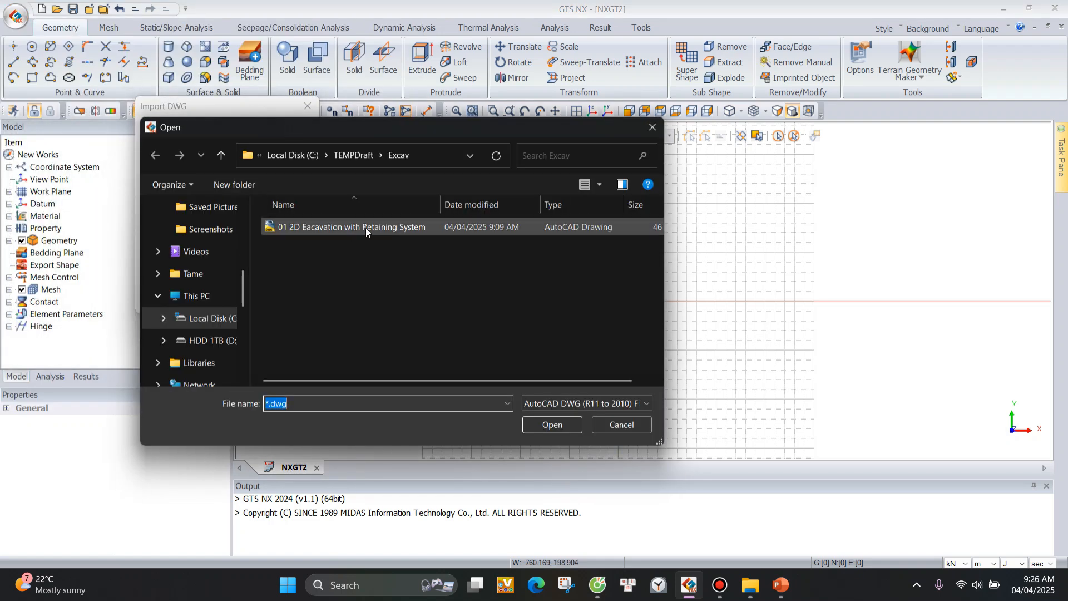
pyautogui.click(358, 226)
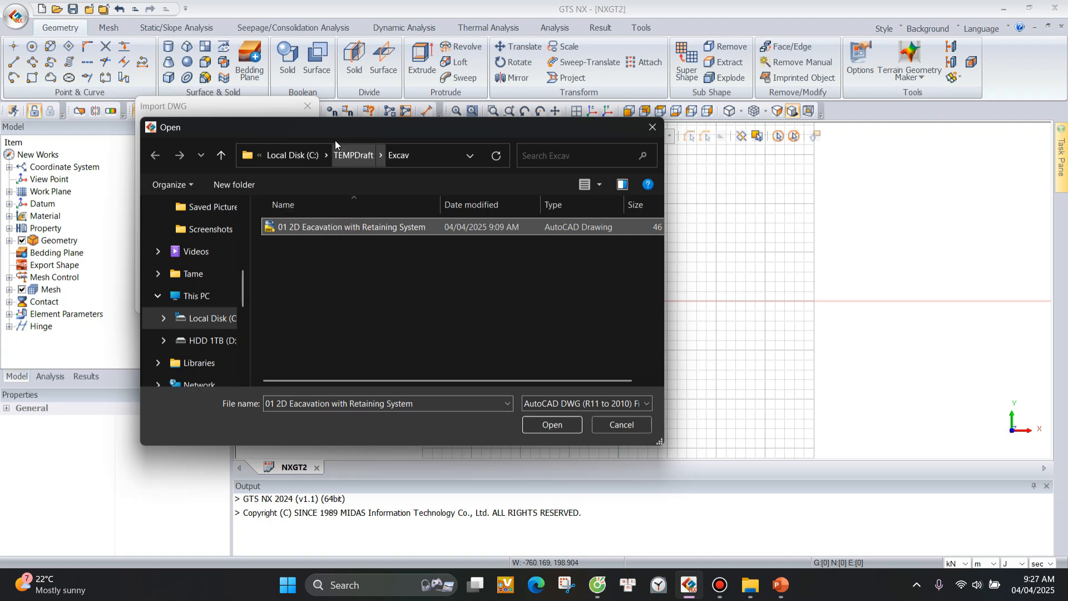
pyautogui.click(426, 154)
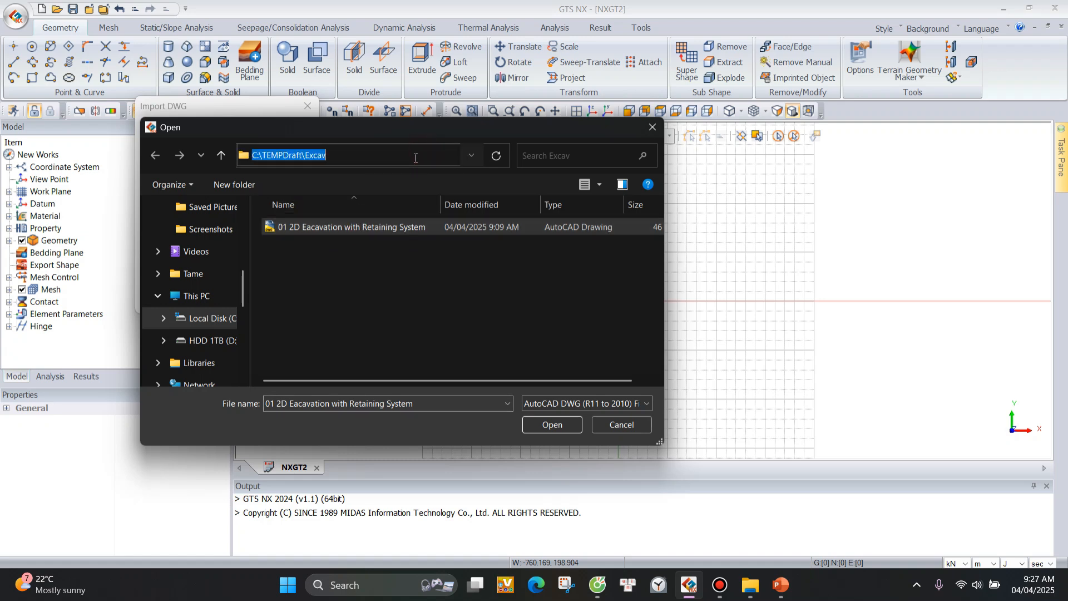
pyautogui.click(336, 150)
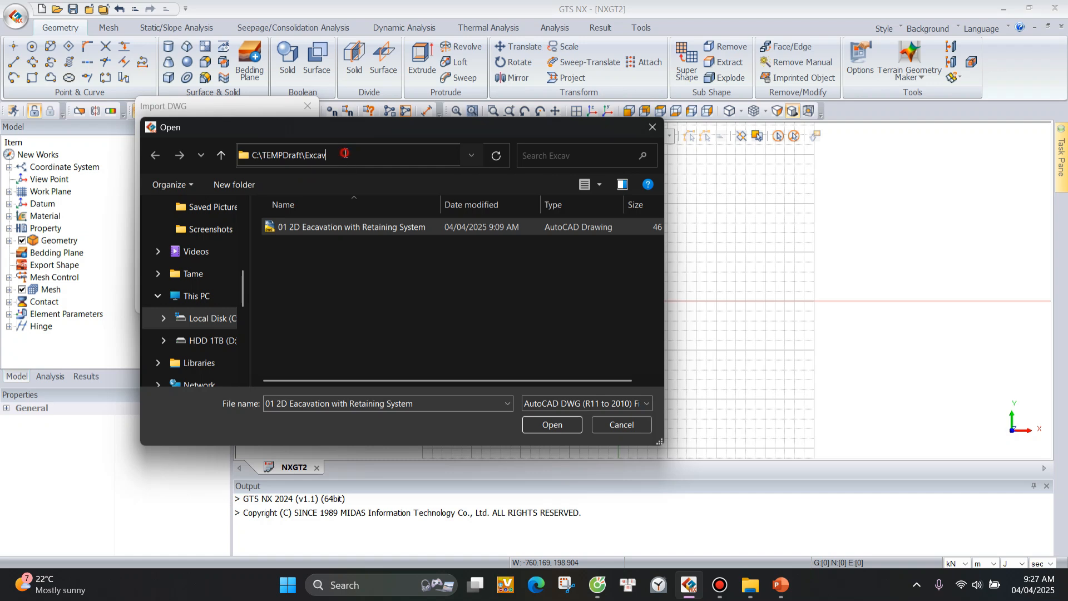
pyautogui.click(339, 233)
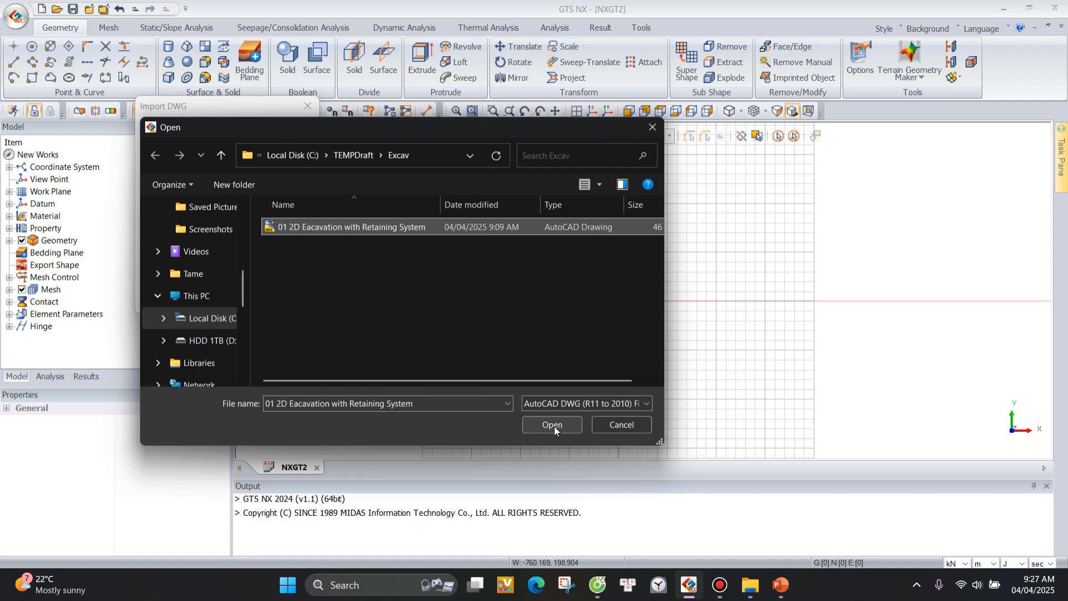
# List all file types, choose 01 2D Eacavation with Retaining System, and import the drawing into Geometry Set-1.
pyautogui.click(624, 403)
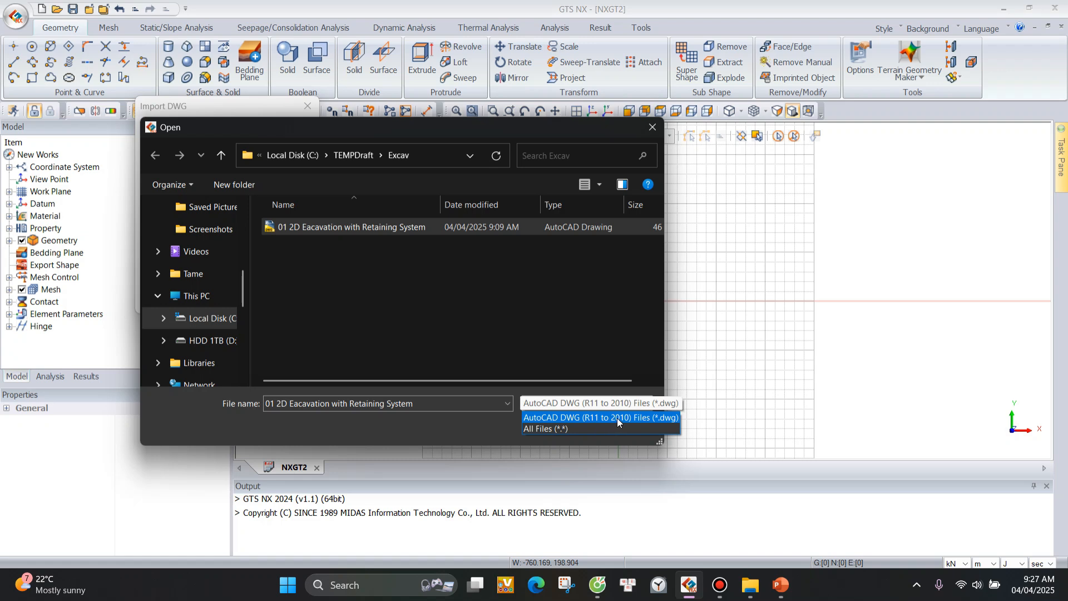
pyautogui.click(552, 429)
pyautogui.click(409, 228)
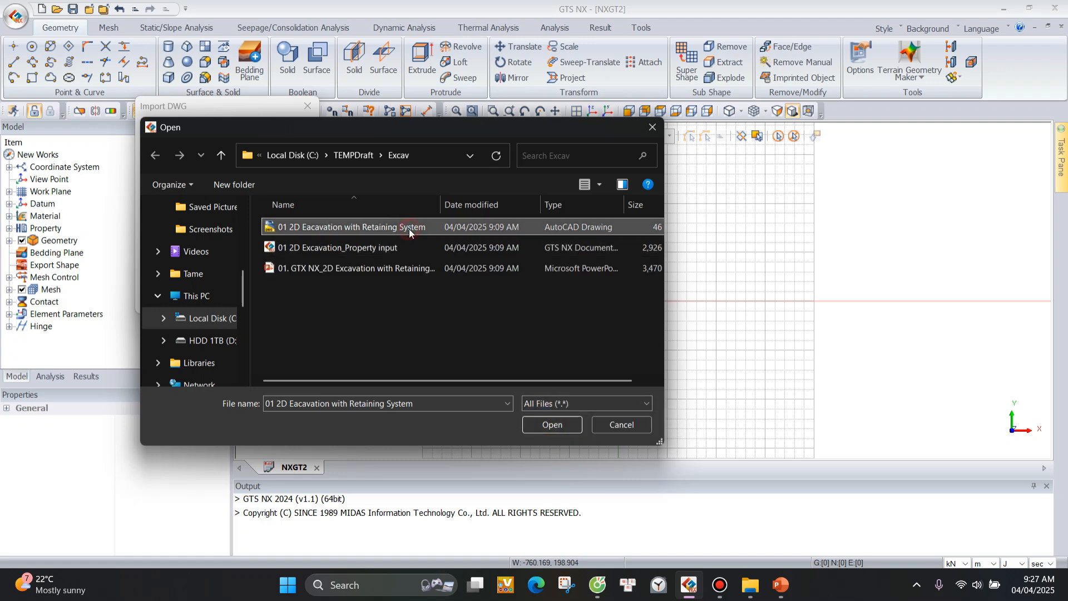
pyautogui.click(550, 425)
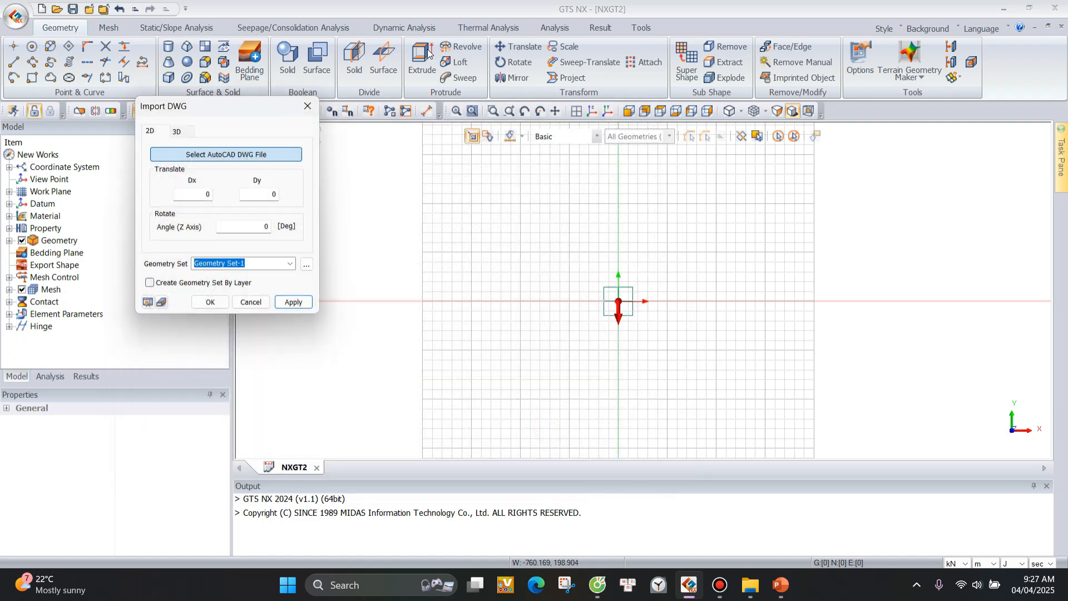
pyautogui.scroll(-4, 575, 222)
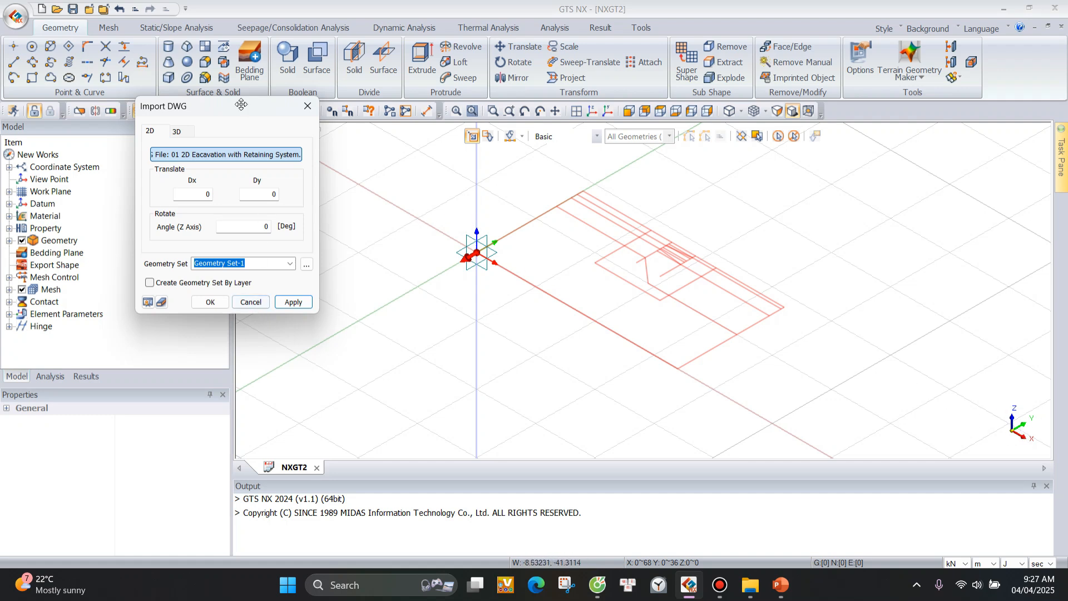
pyautogui.click(293, 304)
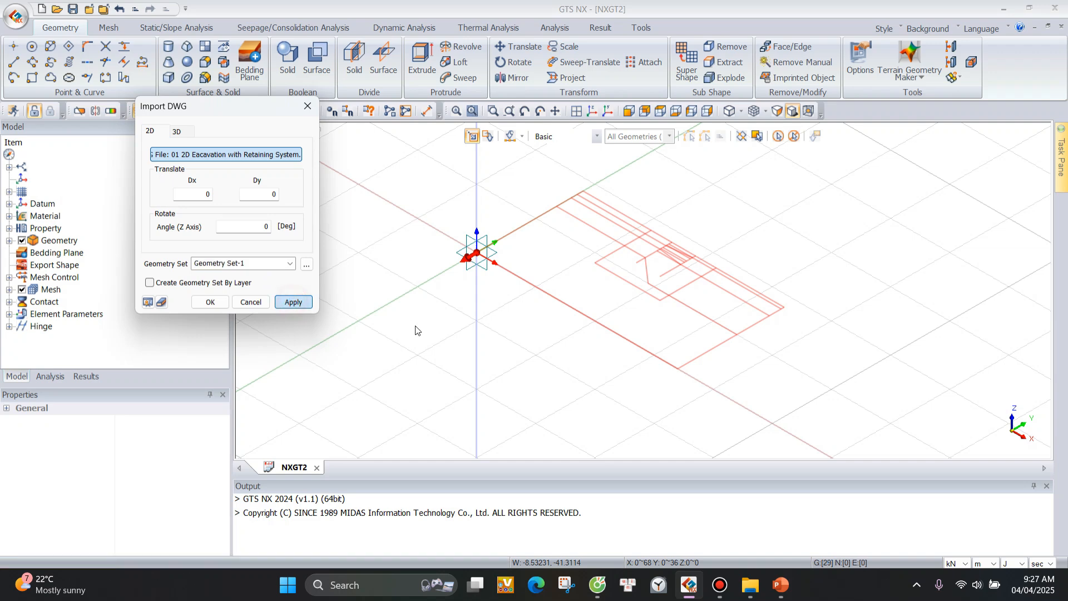
pyautogui.click(307, 106)
# Select individual imported lines along the ground surface and inner excavation boundary to examine whether they are split at their crossings.
pyautogui.click(406, 190)
pyautogui.click(523, 200)
pyautogui.click(513, 195)
pyautogui.click(509, 190)
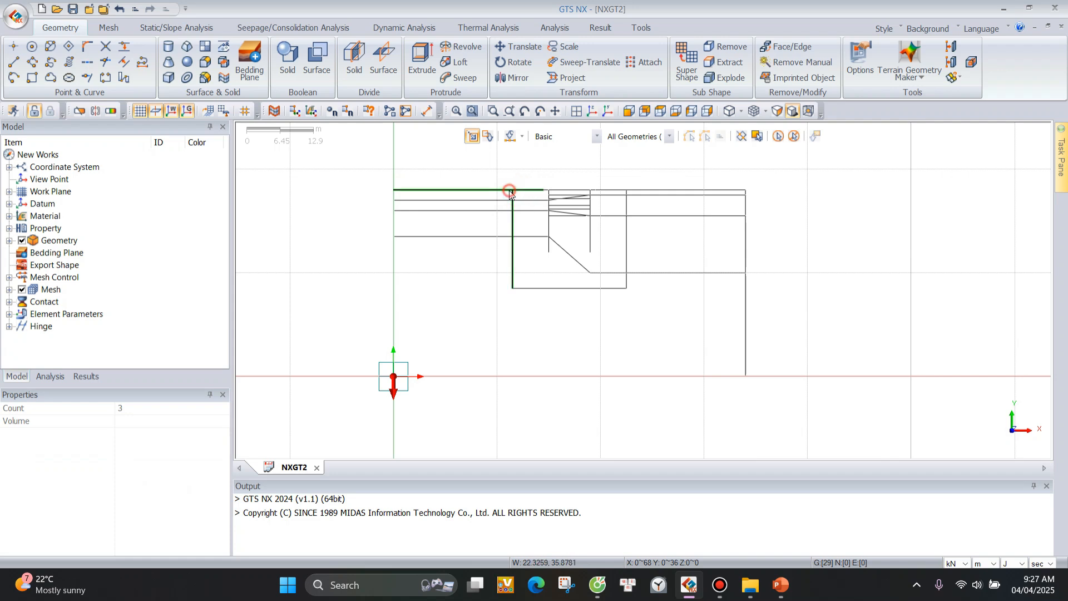
pyautogui.click(511, 189)
pyautogui.click(793, 136)
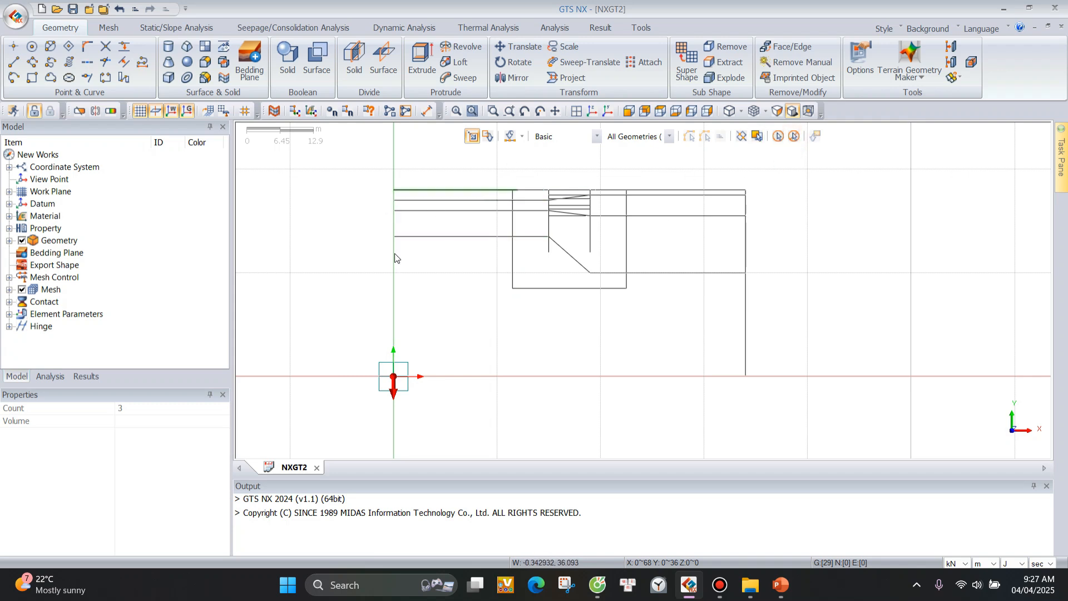
pyautogui.scroll(-1, 447, 331)
pyautogui.scroll(1, 574, 185)
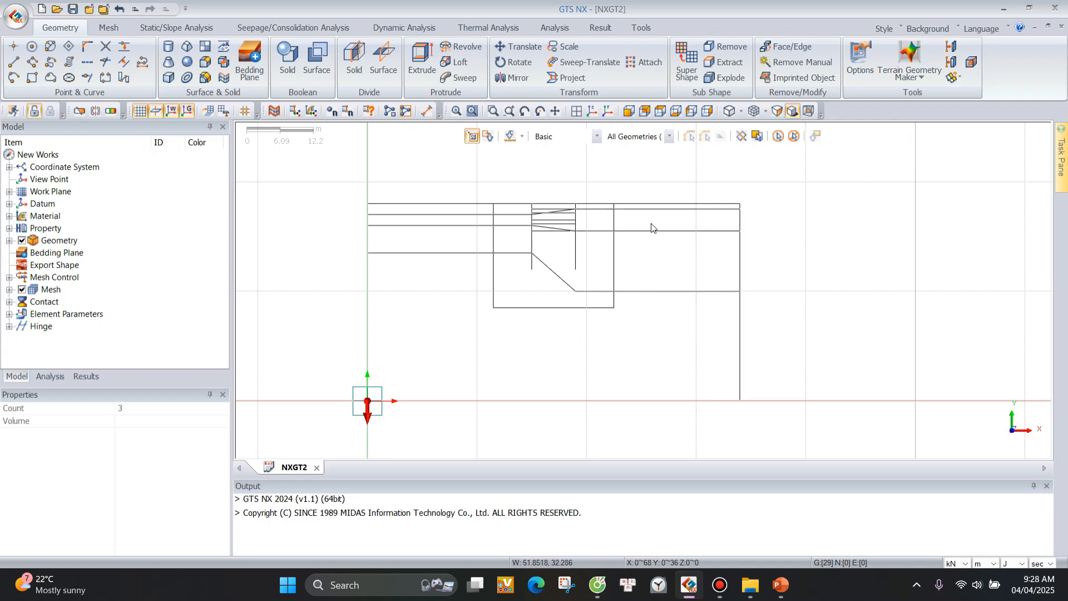
pyautogui.click(663, 209)
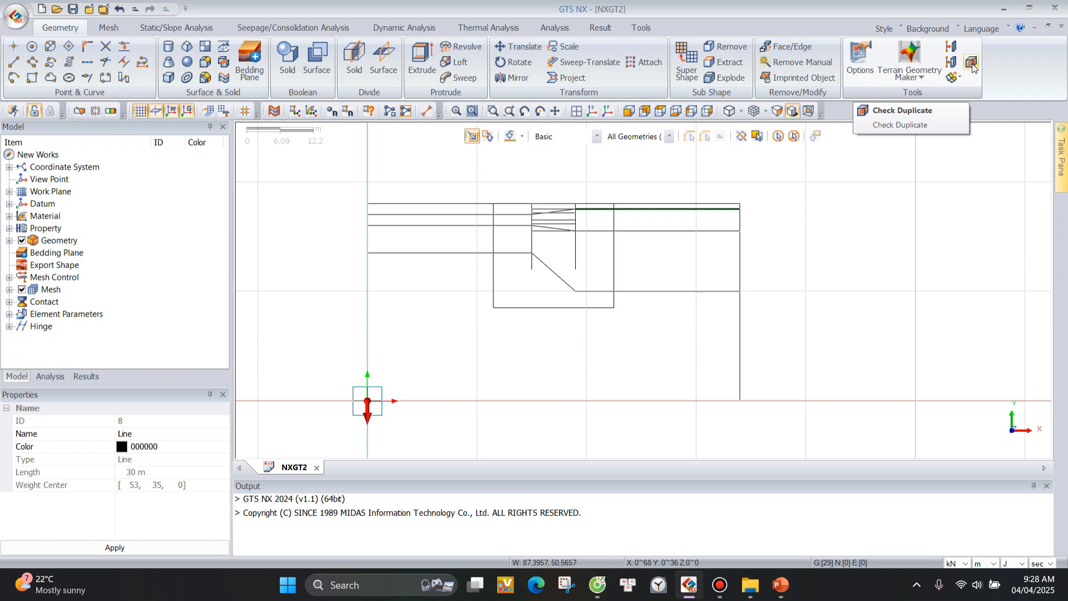
# Check all imported curves for duplicate edges, wires and faces, including sub-shapes.
pyautogui.click(972, 65)
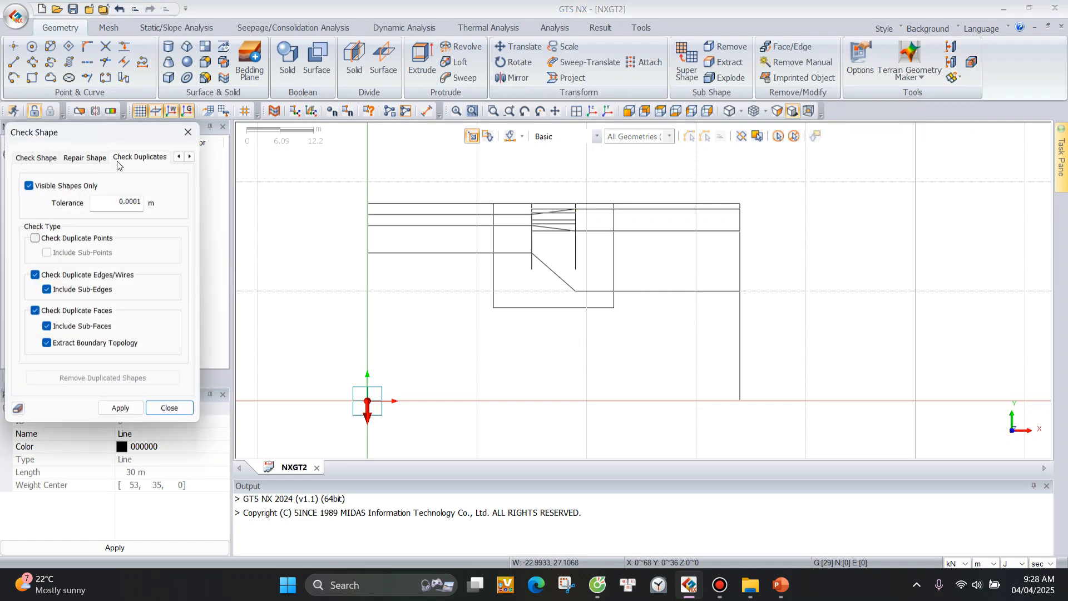
pyautogui.moveTo(343, 185); pyautogui.dragTo(775, 406)
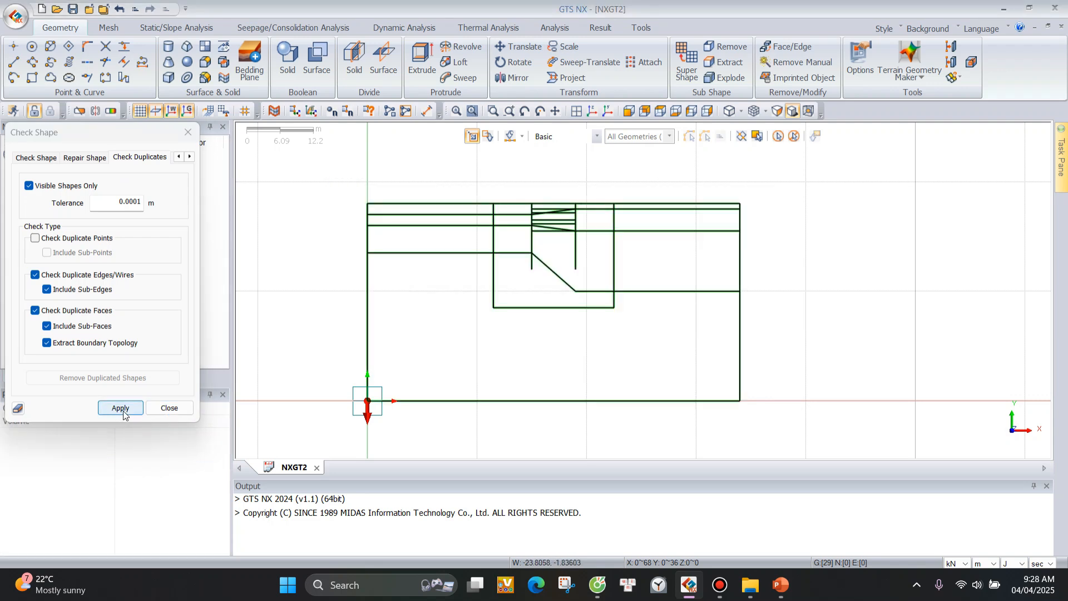
pyautogui.click(121, 409)
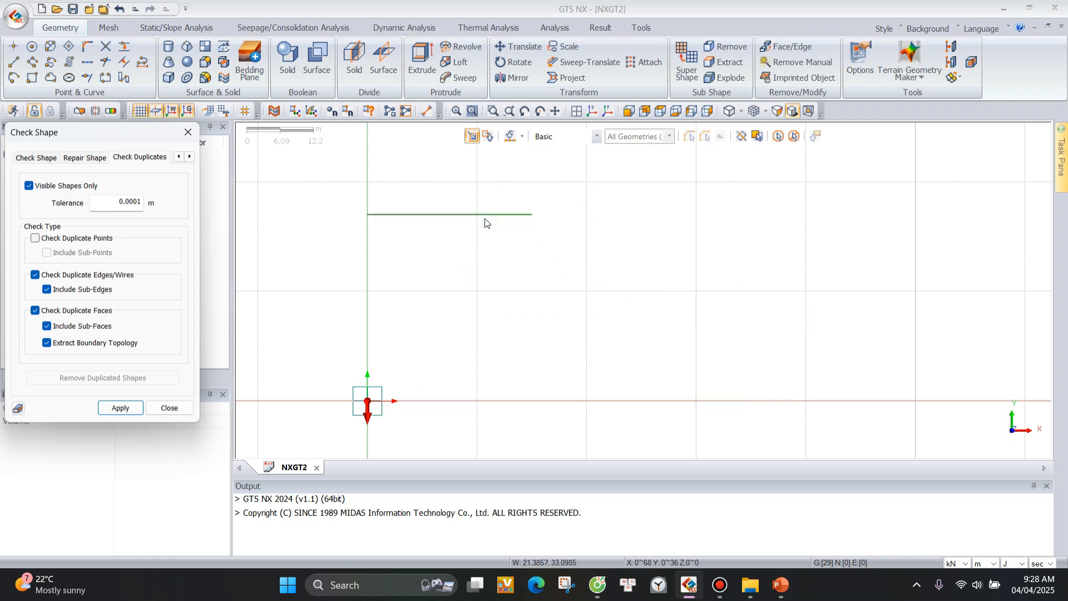
pyautogui.click(187, 132)
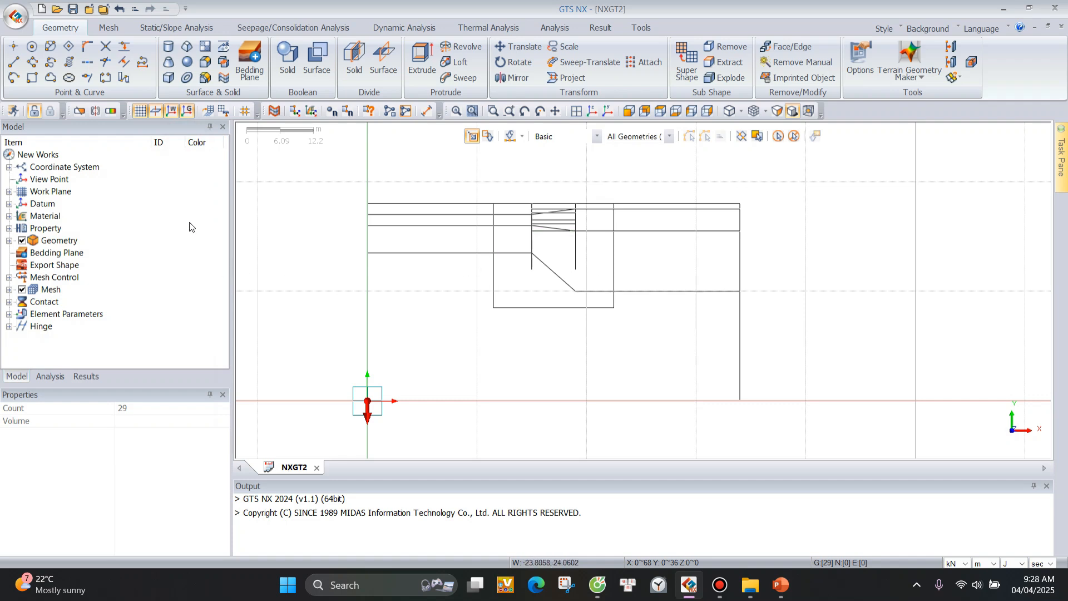
# Intersect all imported curves with each other in Geometry Set-1.
pyautogui.click(106, 46)
pyautogui.moveTo(134, 140); pyautogui.dragTo(192, 133)
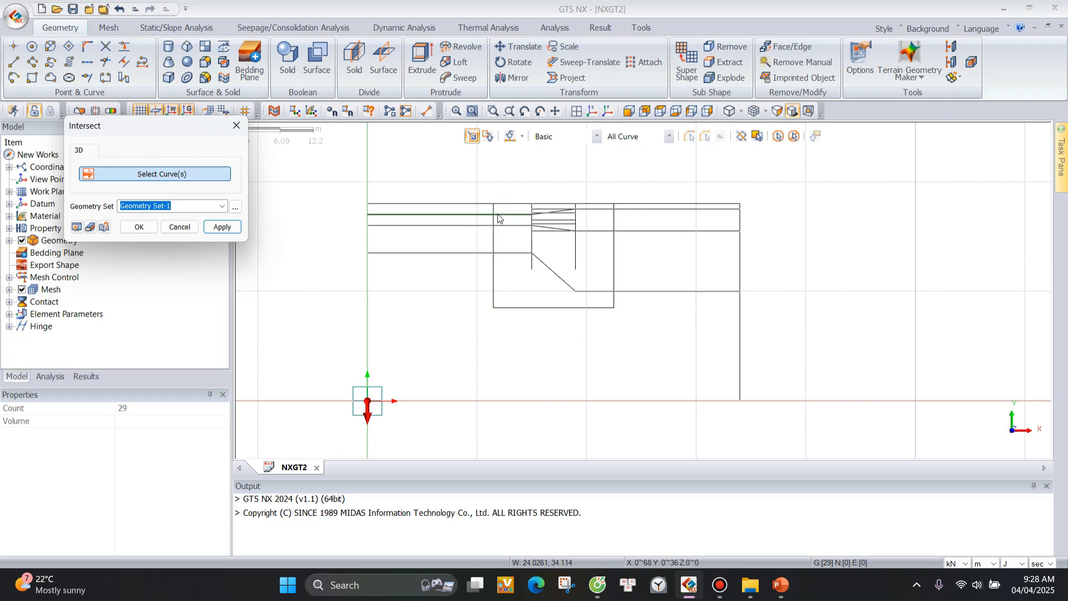
pyautogui.moveTo(348, 190); pyautogui.dragTo(779, 433)
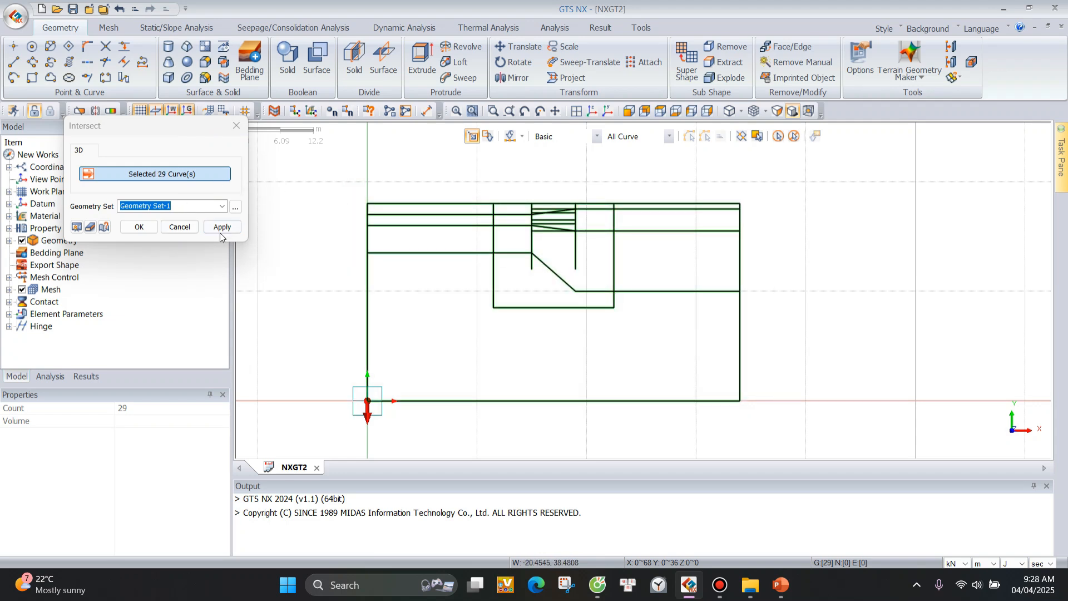
pyautogui.click(221, 233)
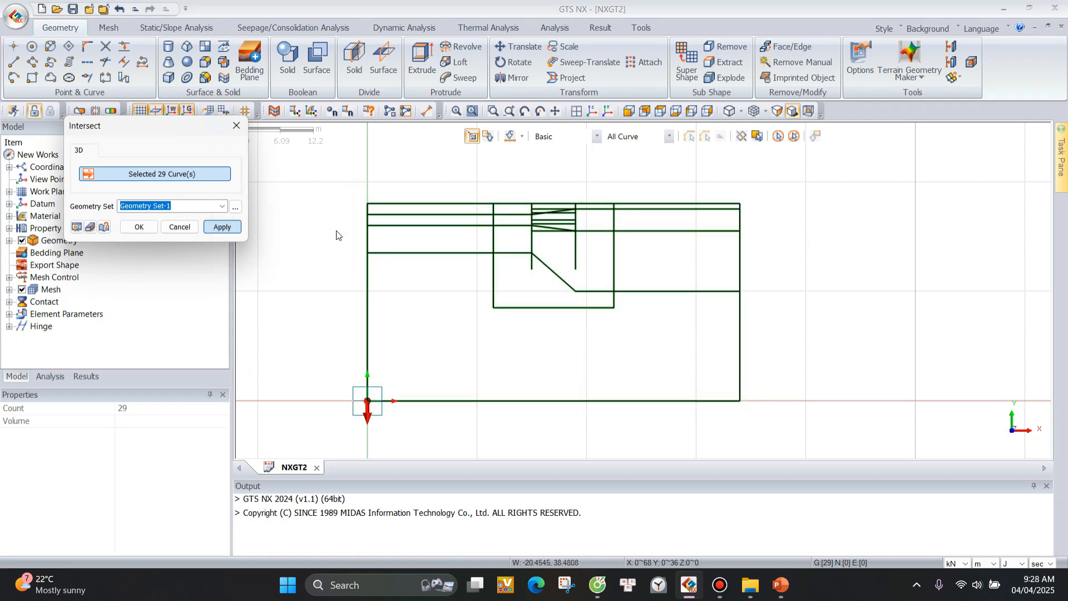
pyautogui.click(237, 126)
# Select the line segments around the crossings near the inner boundary to examine how they are split, and clear the selection.
pyautogui.scroll(1, 469, 187)
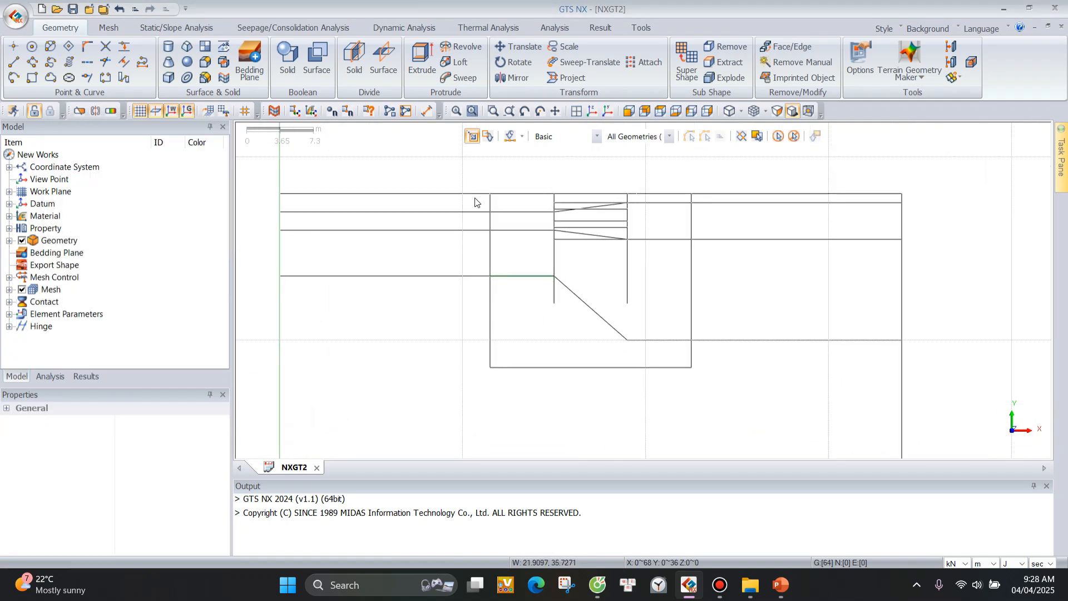
pyautogui.click(515, 195)
pyautogui.click(496, 195)
pyautogui.click(490, 205)
pyautogui.click(467, 212)
pyautogui.click(523, 212)
pyautogui.click(500, 230)
pyautogui.click(491, 220)
pyautogui.click(462, 230)
pyautogui.click(791, 138)
pyautogui.scroll(-9, 354, 269)
pyautogui.scroll(-2, 678, 224)
pyautogui.scroll(3, 568, 336)
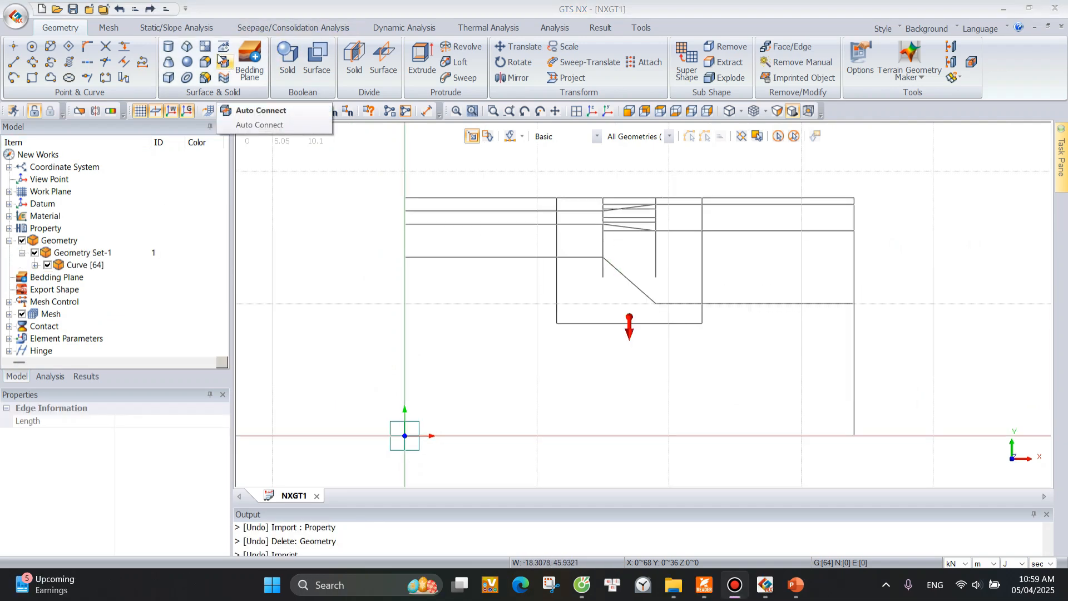
# Make a face from the edges of the model's outer rectangular boundary in Geometry Set-1, and select it to check it.
pyautogui.click(206, 49)
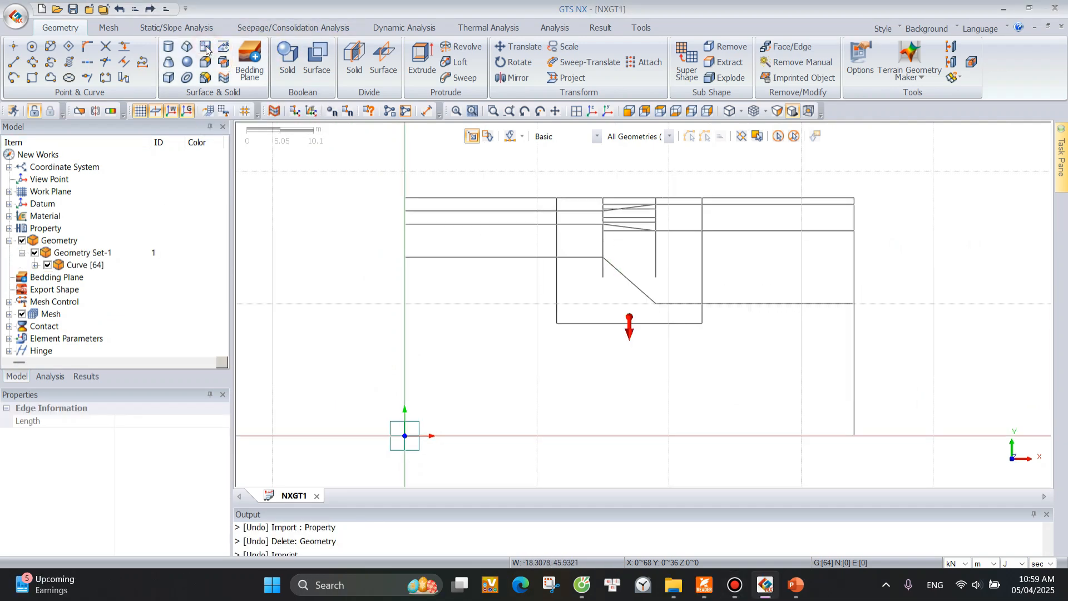
pyautogui.moveTo(383, 174); pyautogui.dragTo(448, 442)
pyautogui.moveTo(387, 179)
pyautogui.mouseDown()
pyautogui.moveTo(810, 231)
pyautogui.moveTo(881, 205)
pyautogui.mouseUp()
pyautogui.moveTo(846, 173); pyautogui.dragTo(881, 451)
pyautogui.moveTo(365, 428); pyautogui.dragTo(909, 448)
pyautogui.click(163, 253)
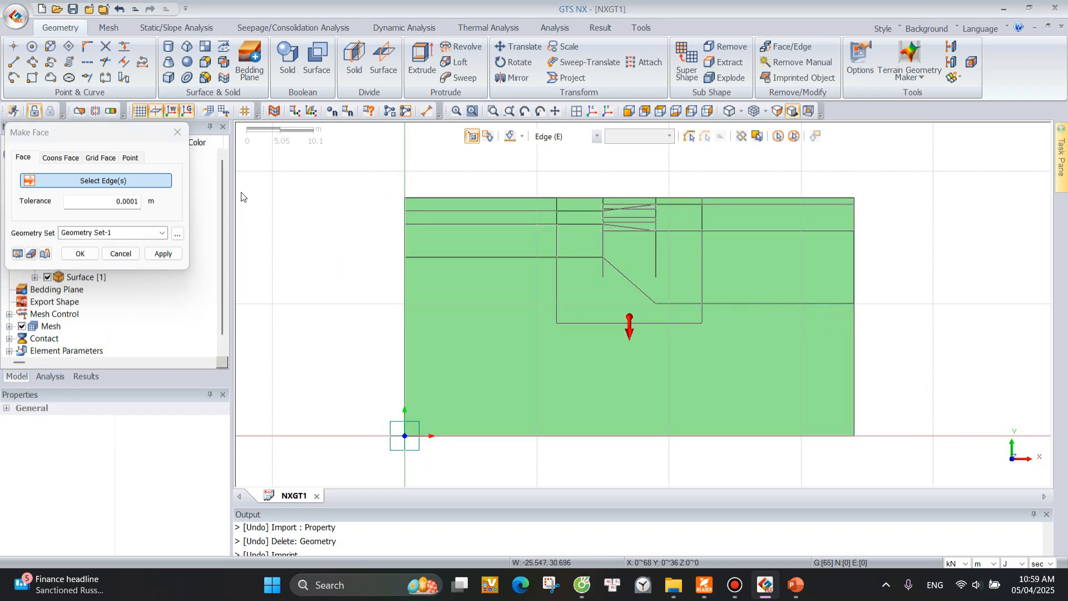
pyautogui.click(177, 132)
pyautogui.click(733, 351)
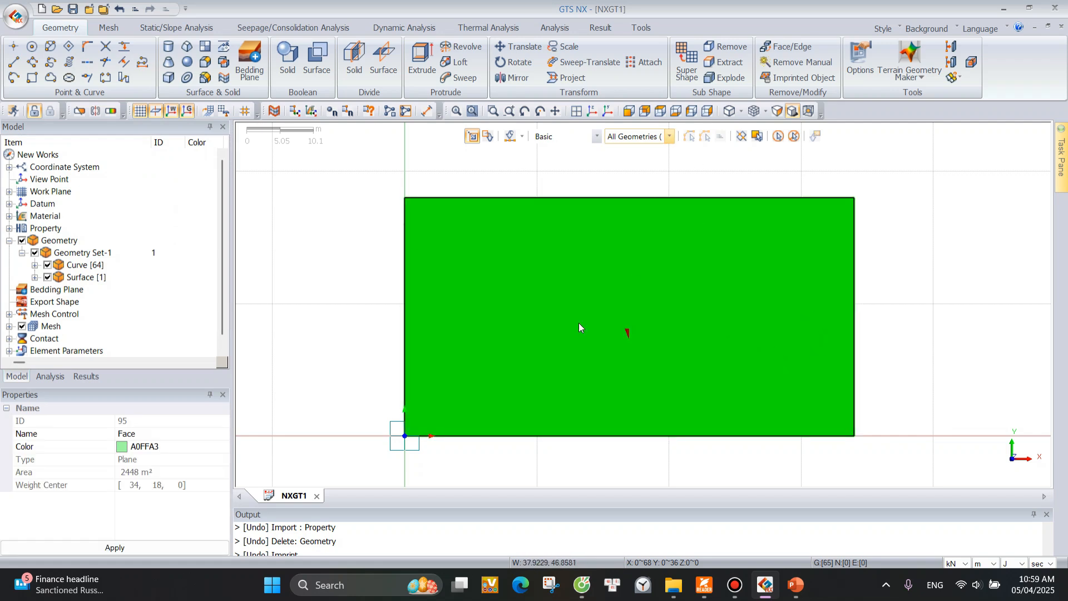
pyautogui.click(795, 137)
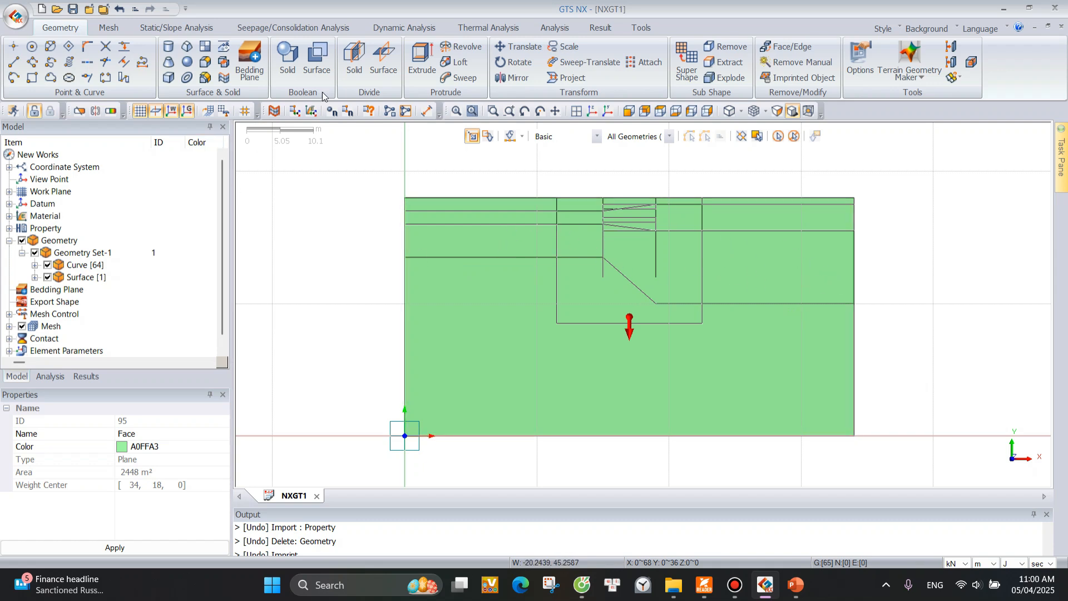
# Imprint all the curves onto the rectangular ground face using the Direction of Shortest Path Line option.
pyautogui.click(225, 48)
pyautogui.moveTo(111, 136); pyautogui.dragTo(220, 136)
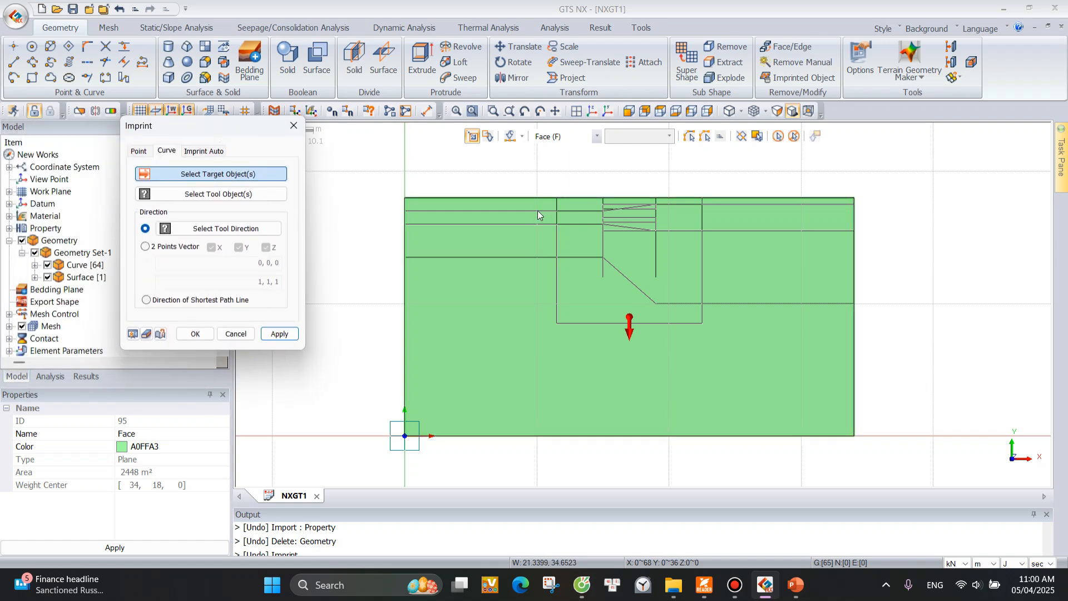
pyautogui.click(467, 273)
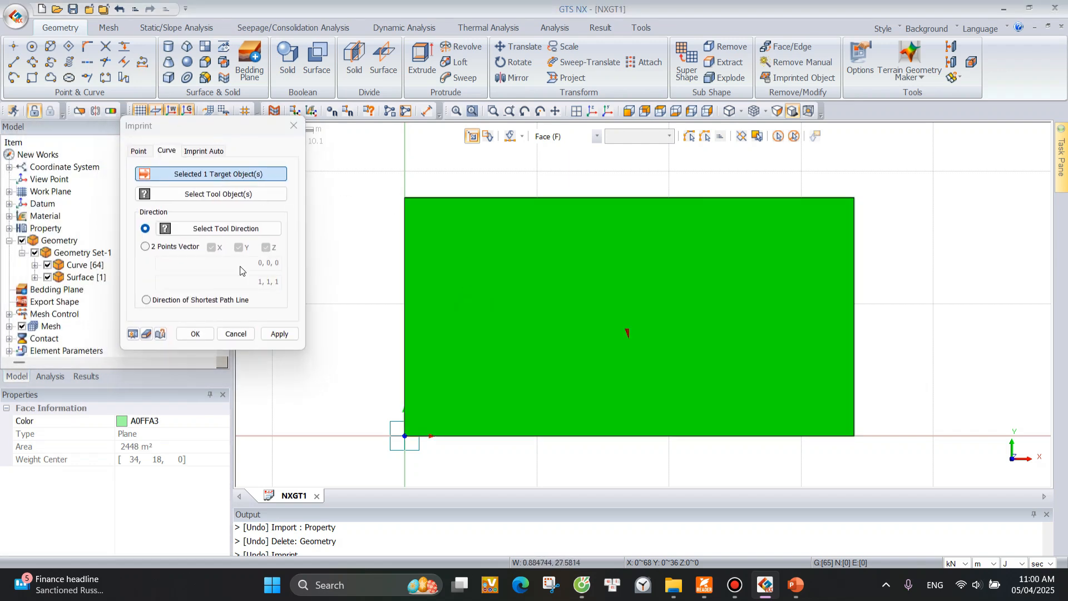
pyautogui.click(215, 198)
pyautogui.moveTo(379, 179); pyautogui.dragTo(897, 462)
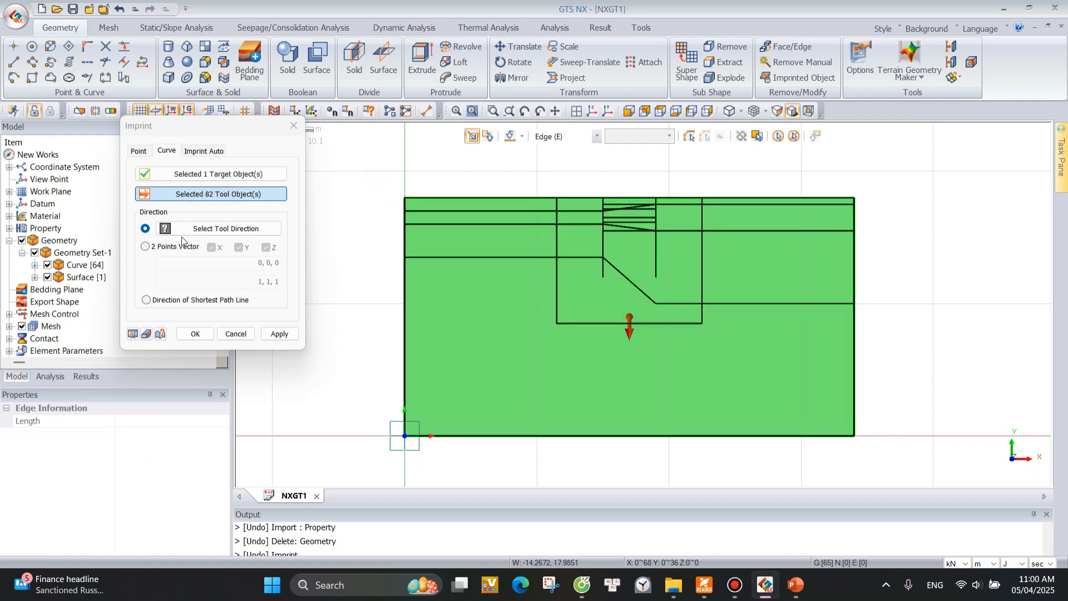
pyautogui.click(147, 300)
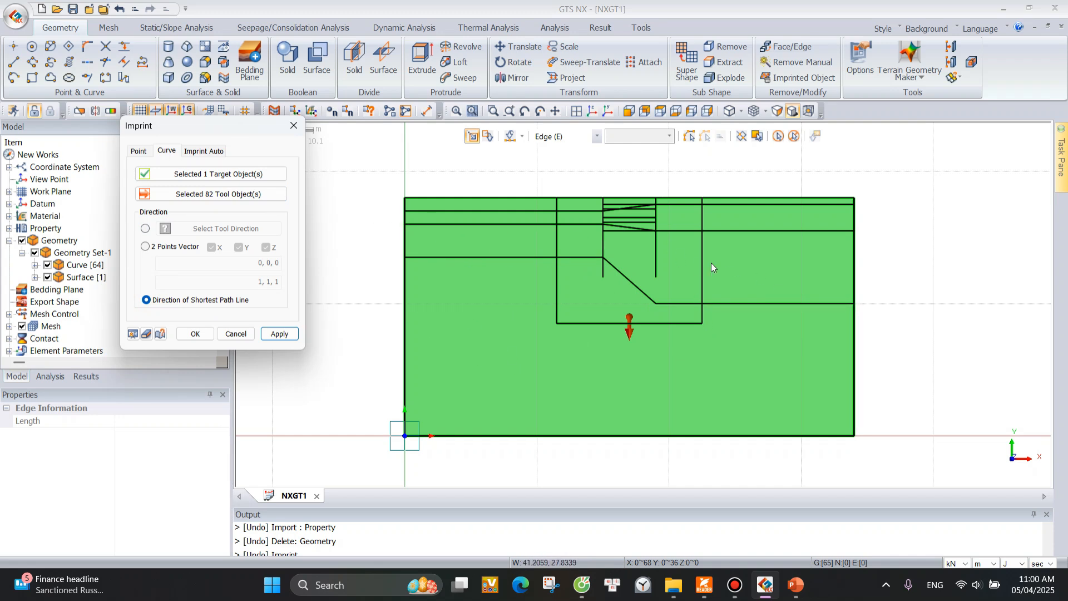
pyautogui.click(279, 333)
pyautogui.click(294, 125)
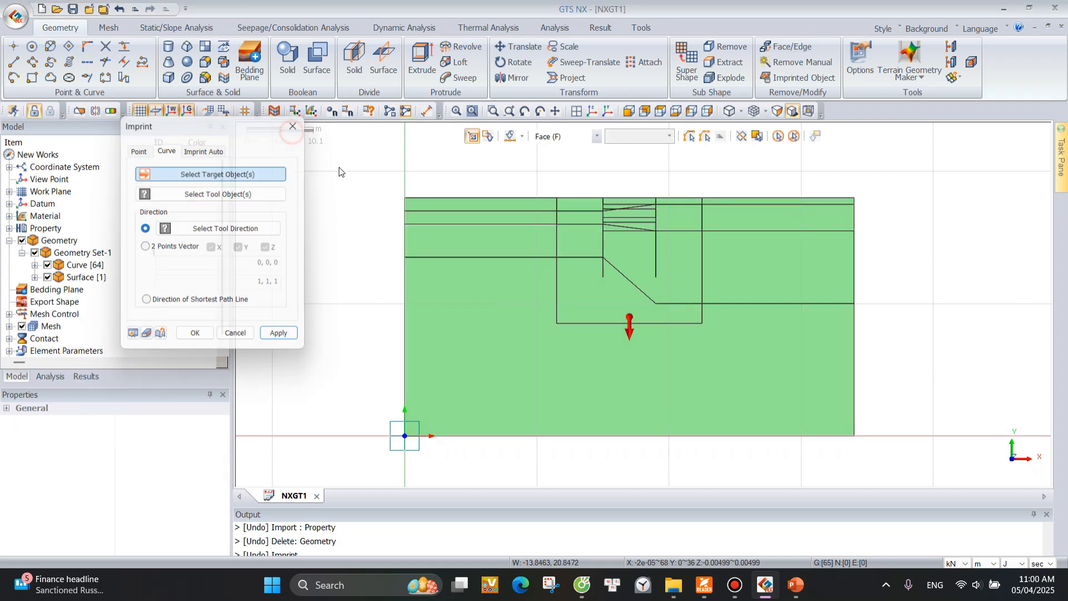
# Import properties SOIL1 to SOIL4 and D-Wall with new IDs from the 01 2D Excavation_Property input file, and check the material list.
pyautogui.scroll(1, 770, 279)
pyautogui.scroll(-2, 592, 251)
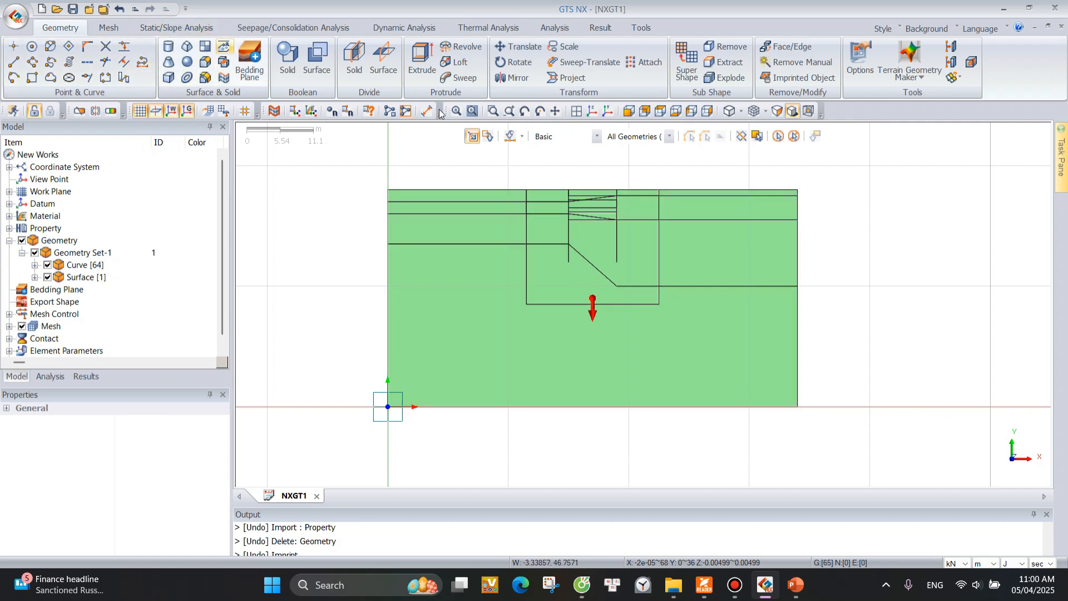
pyautogui.click(109, 28)
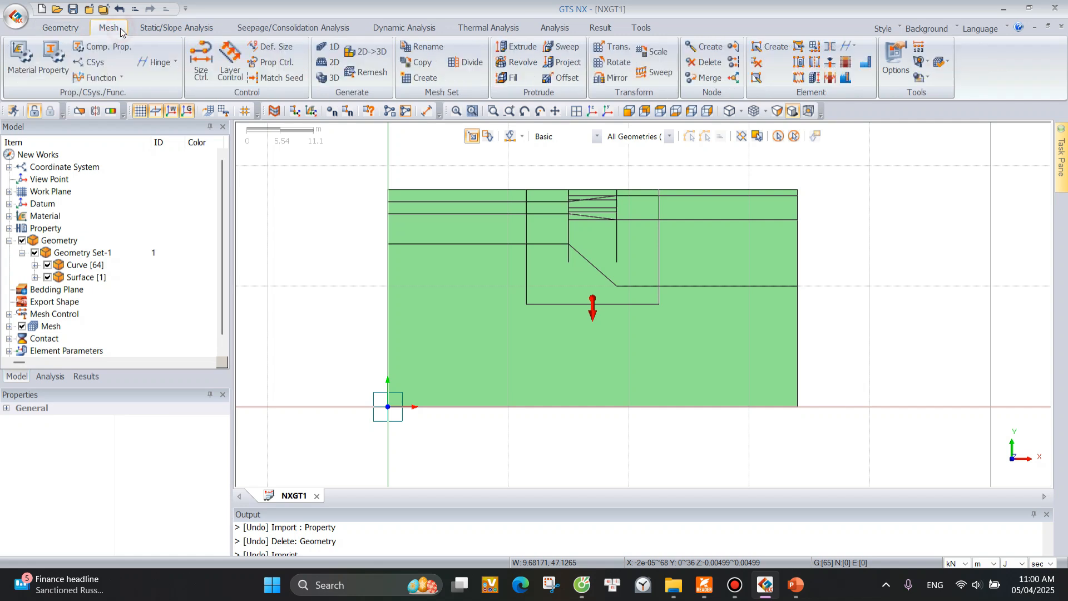
pyautogui.click(56, 70)
pyautogui.moveTo(192, 131); pyautogui.dragTo(352, 114)
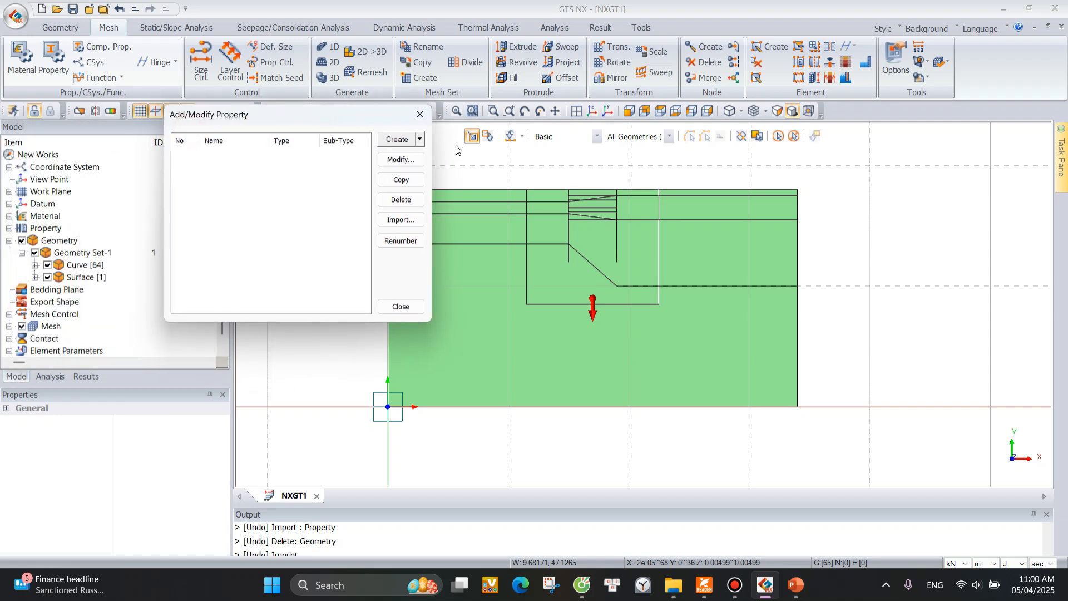
pyautogui.click(403, 220)
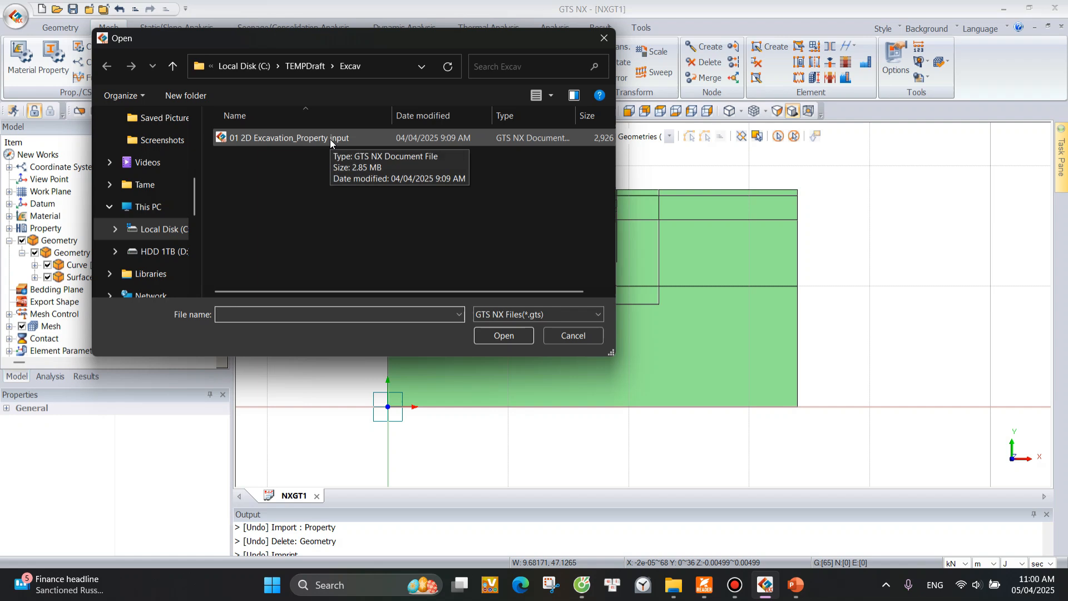
pyautogui.doubleClick(329, 139)
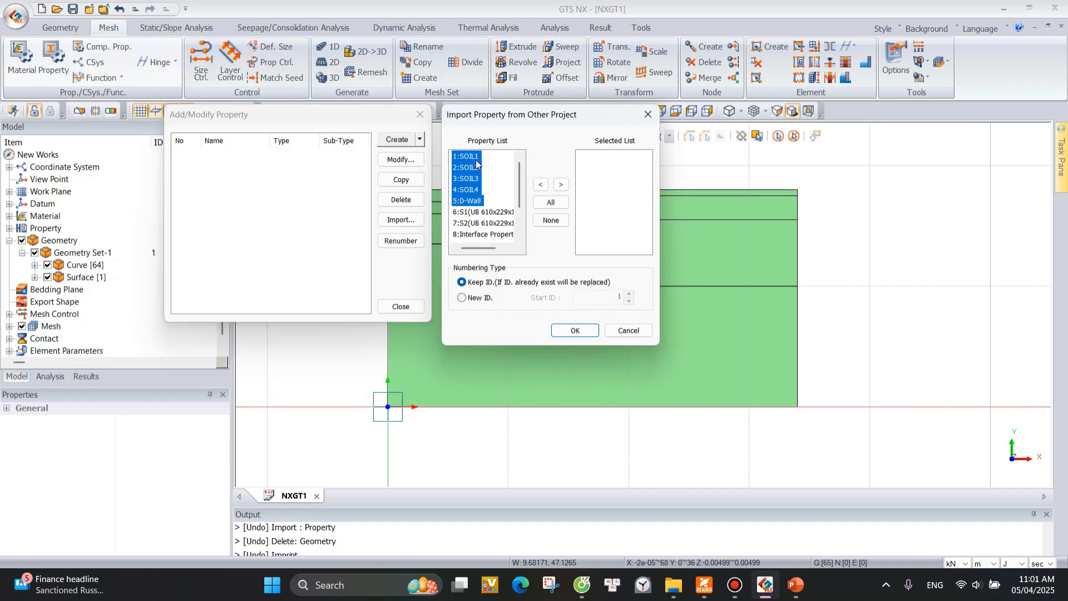
pyautogui.click(562, 184)
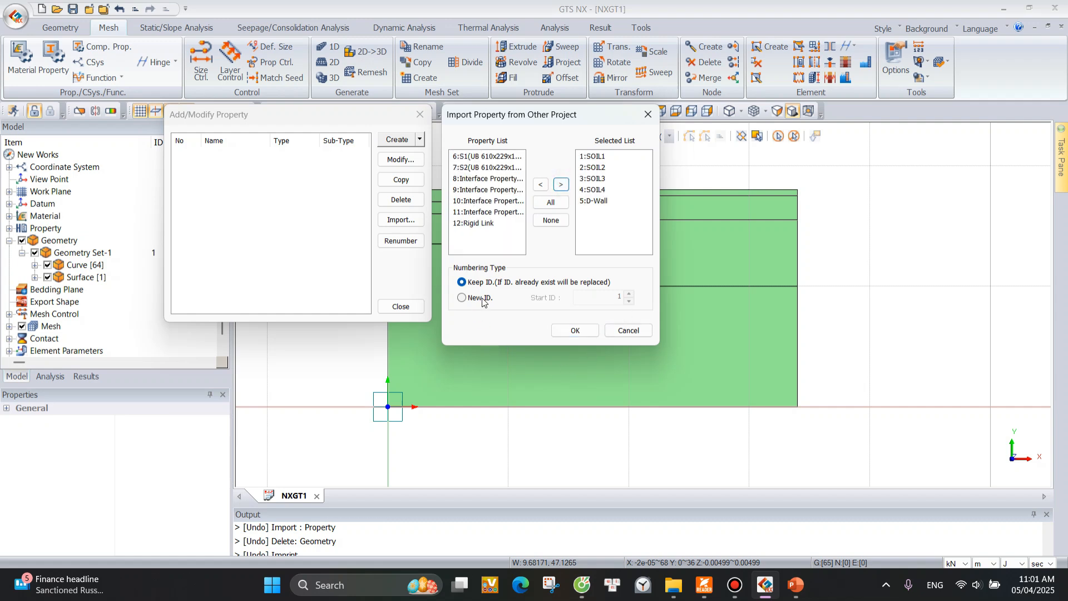
pyautogui.click(465, 299)
pyautogui.click(579, 331)
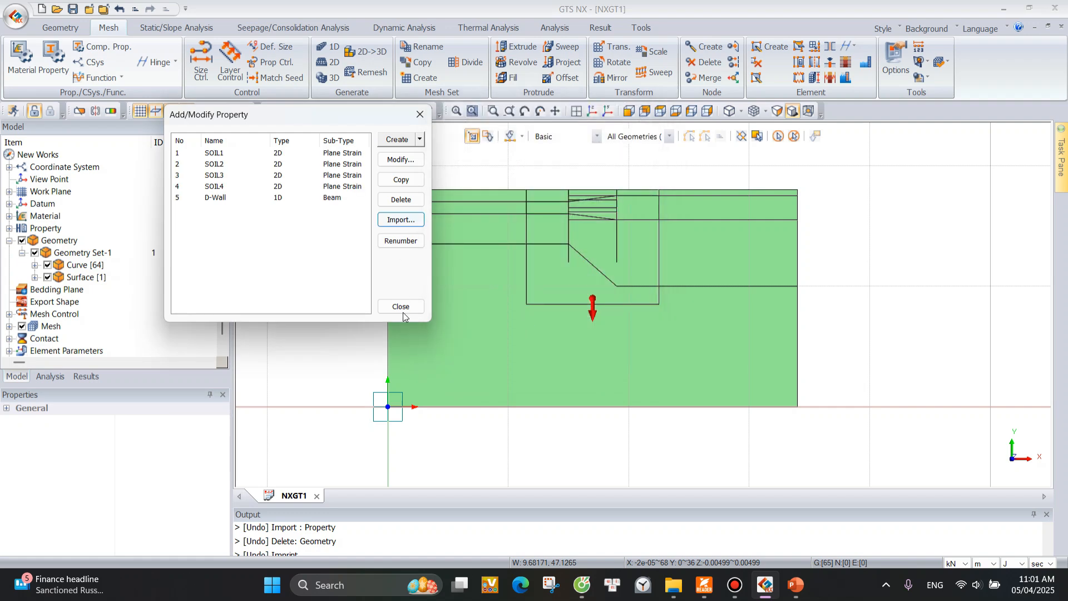
pyautogui.click(402, 307)
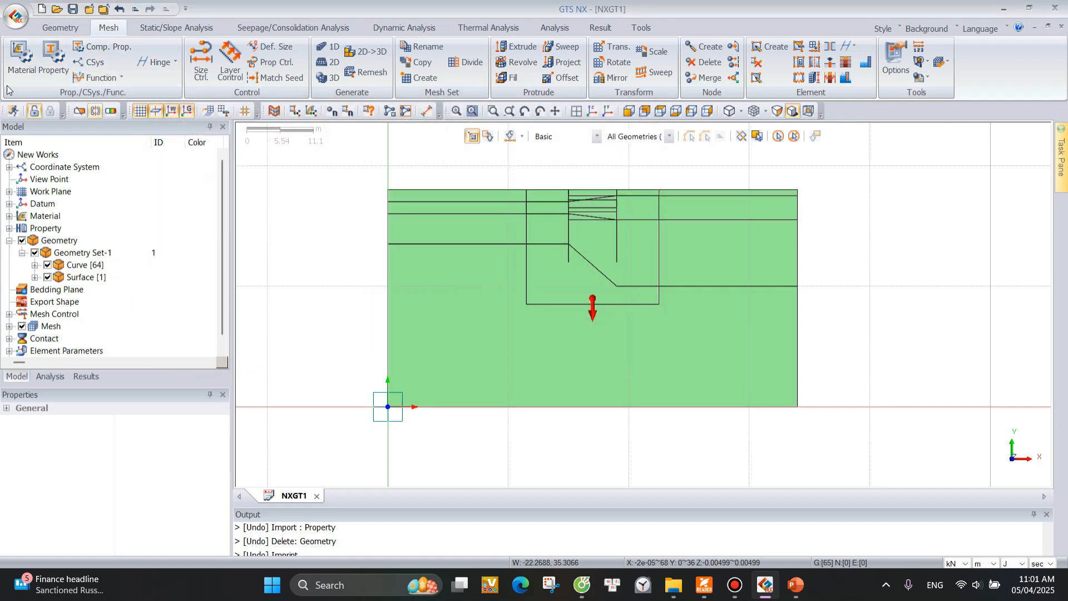
pyautogui.click(21, 55)
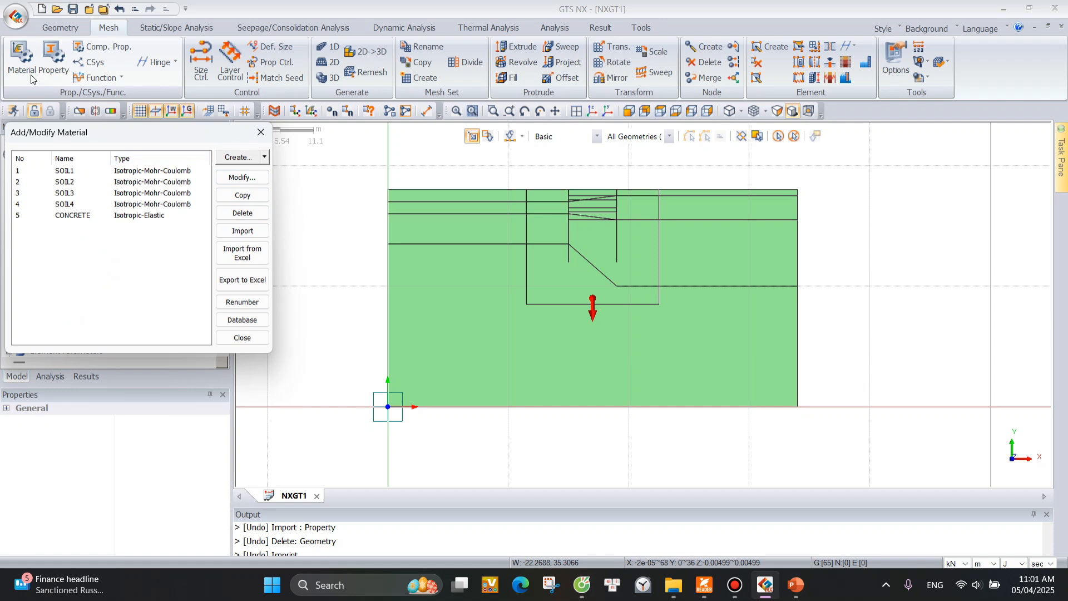
pyautogui.click(261, 133)
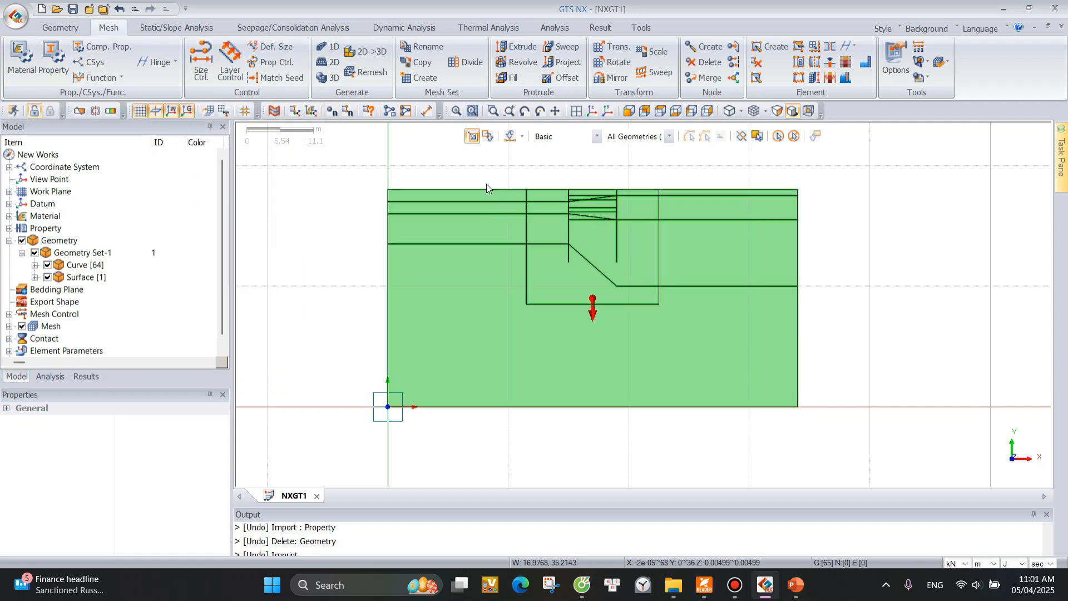
# Start an edge size control and select the edges along the two vertical wall lines of the excavation.
pyautogui.scroll(1, 668, 173)
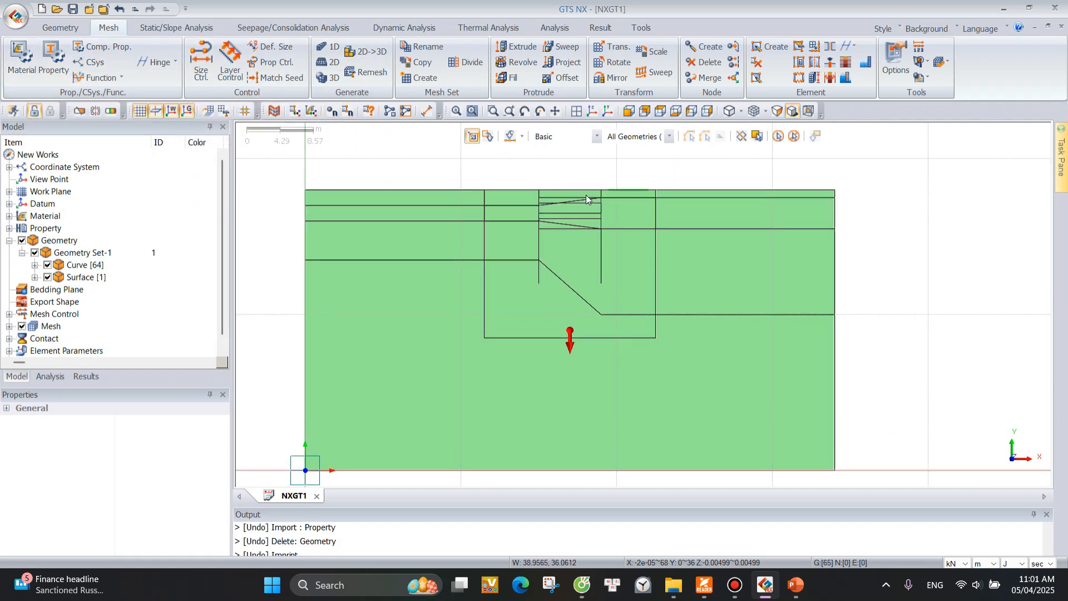
pyautogui.scroll(1, 518, 183)
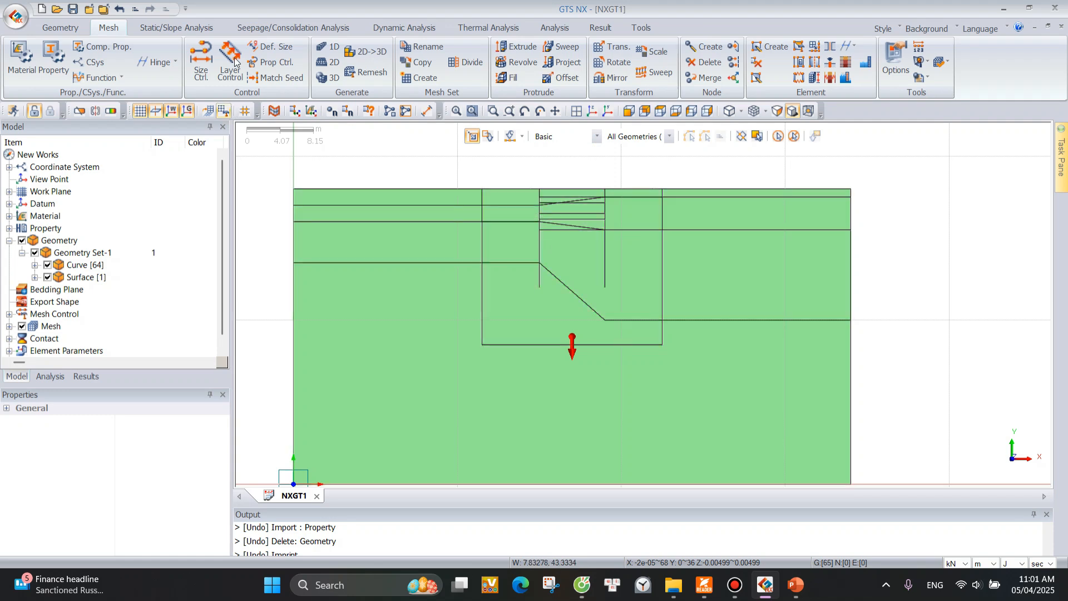
pyautogui.click(201, 72)
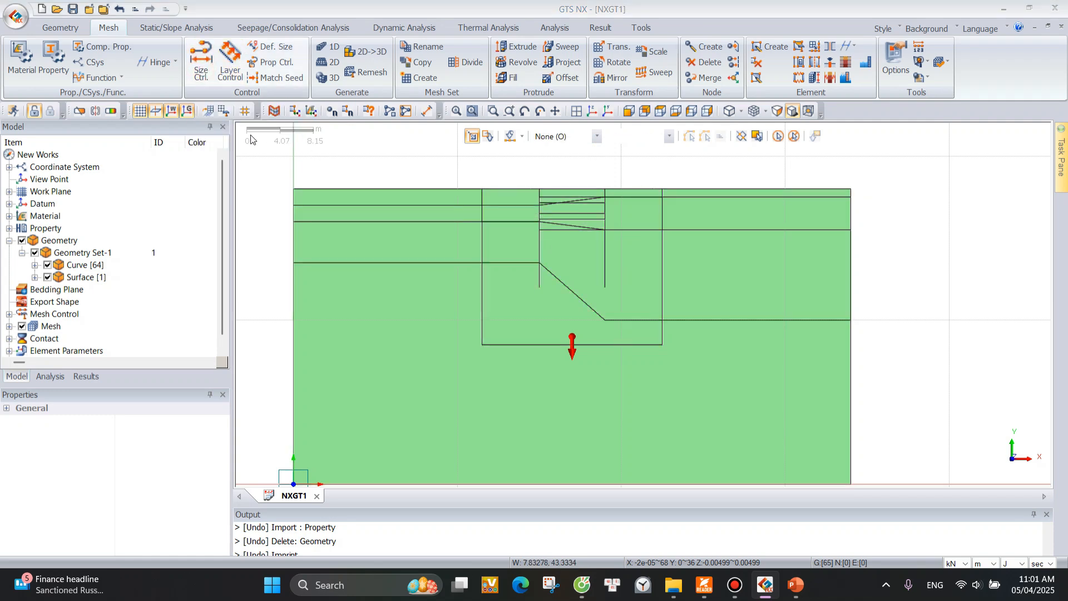
pyautogui.moveTo(106, 122); pyautogui.dragTo(299, 61)
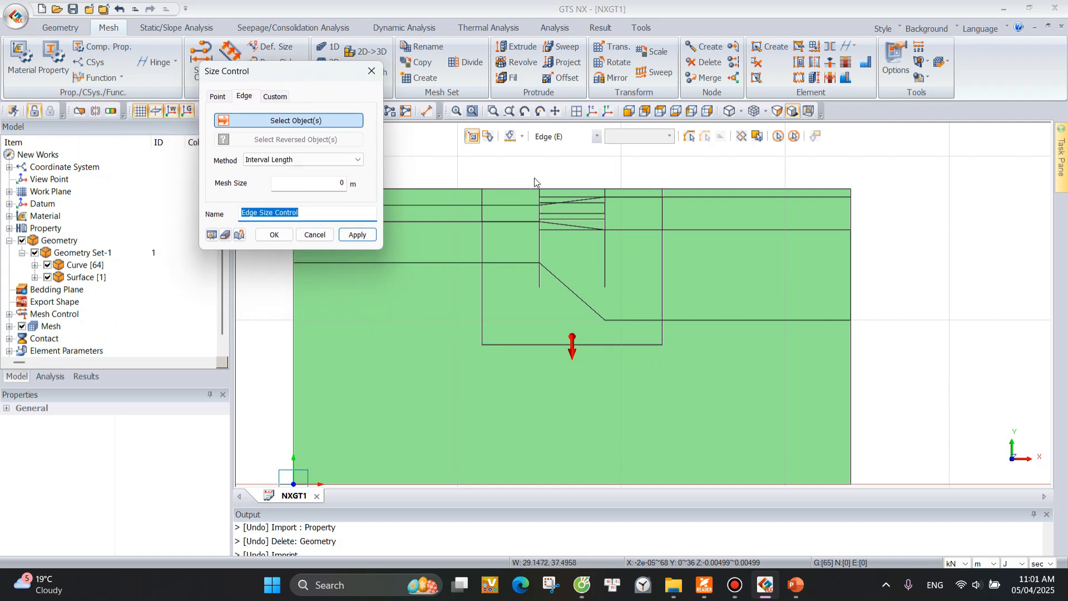
pyautogui.moveTo(536, 184); pyautogui.dragTo(544, 302)
pyautogui.moveTo(594, 173); pyautogui.dragTo(616, 301)
pyautogui.click(609, 188)
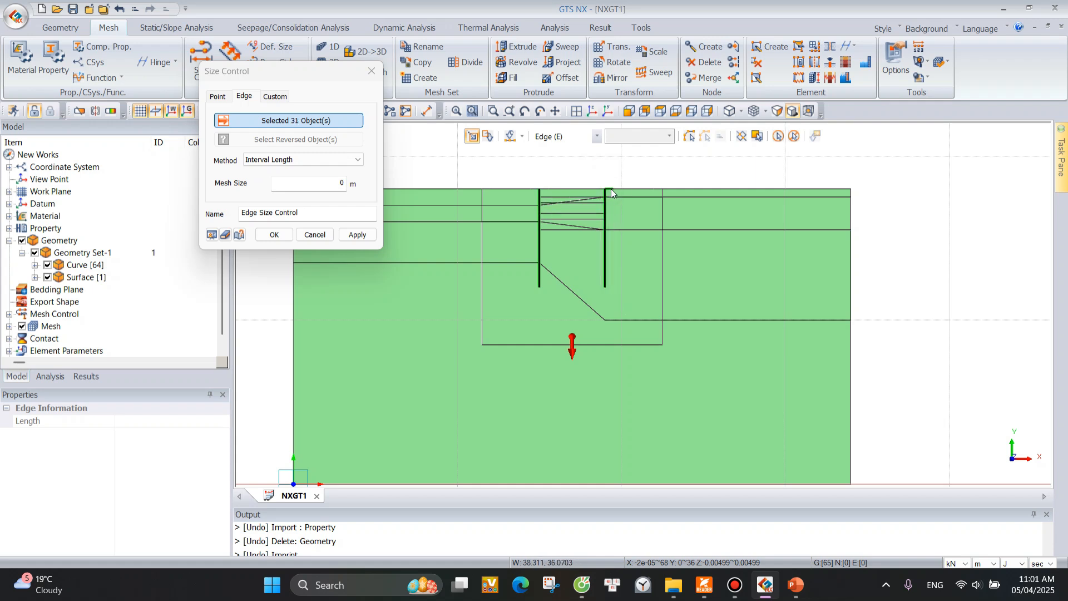
# Extend the size control selection with all horizontal and sloping edges between the two walls, excluding the ground surface edge outside them.
pyautogui.scroll(3, 609, 188)
pyautogui.moveTo(473, 179); pyautogui.dragTo(633, 187)
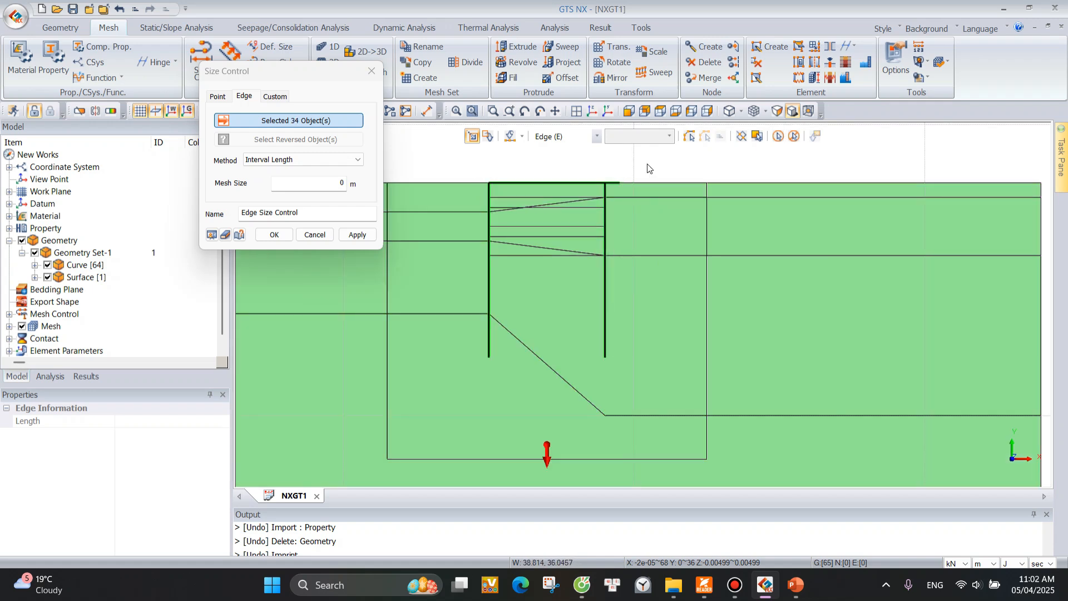
pyautogui.click(488, 137)
pyautogui.moveTo(627, 195); pyautogui.dragTo(629, 197)
pyautogui.click(473, 136)
pyautogui.moveTo(477, 193); pyautogui.dragTo(615, 202)
pyautogui.click(575, 202)
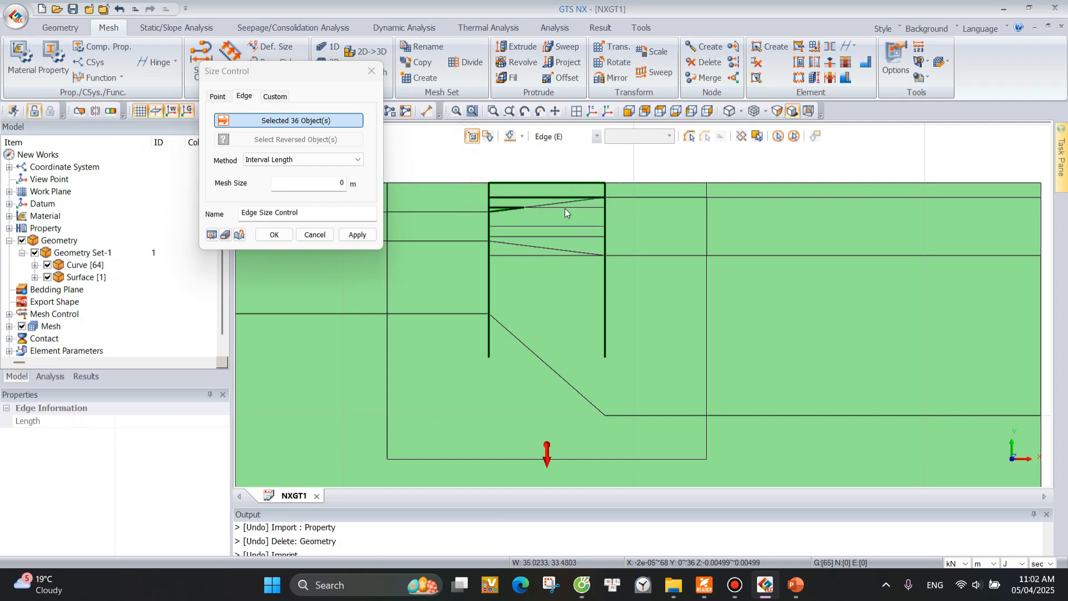
pyautogui.click(561, 226)
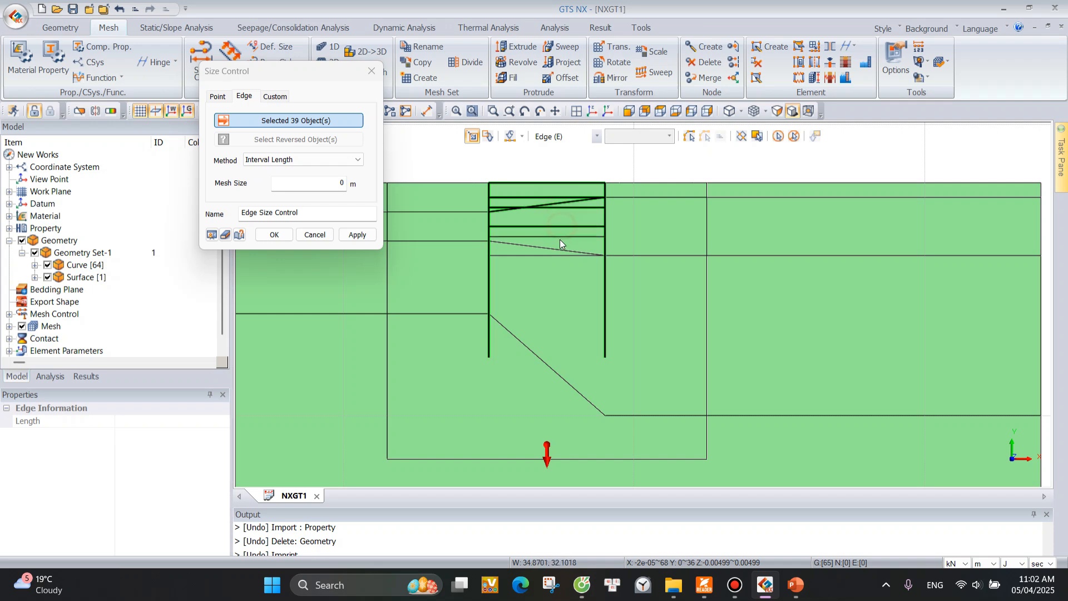
pyautogui.click(558, 252)
pyautogui.click(555, 256)
pyautogui.click(555, 250)
# Apply an interval length mesh size of 0.5 m to the selected wall and excavation edges, and finish the size control.
pyautogui.doubleClick(334, 182)
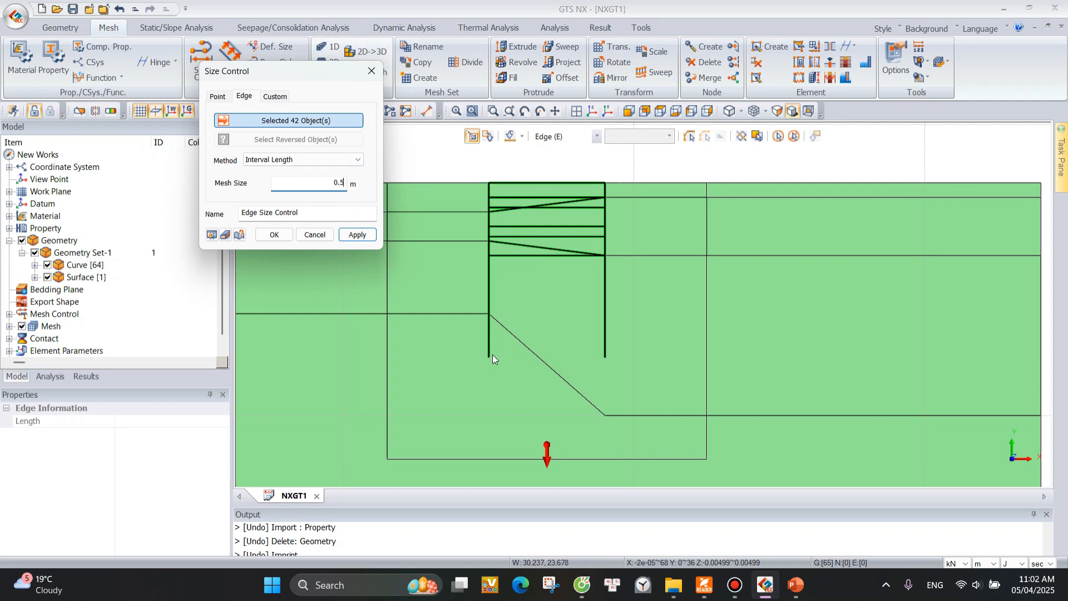
pyautogui.click(358, 236)
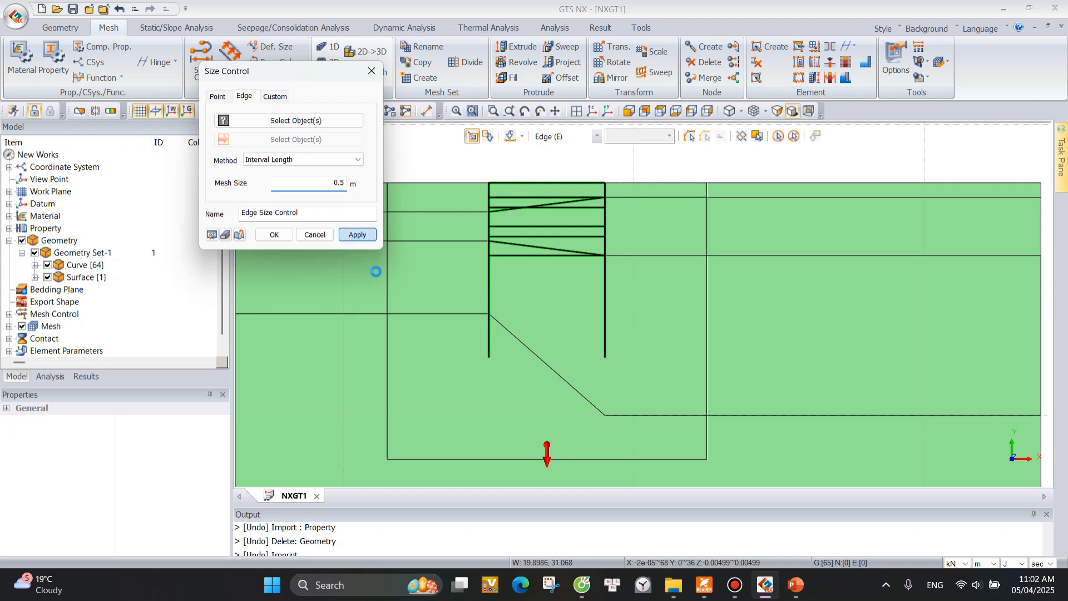
pyautogui.click(371, 71)
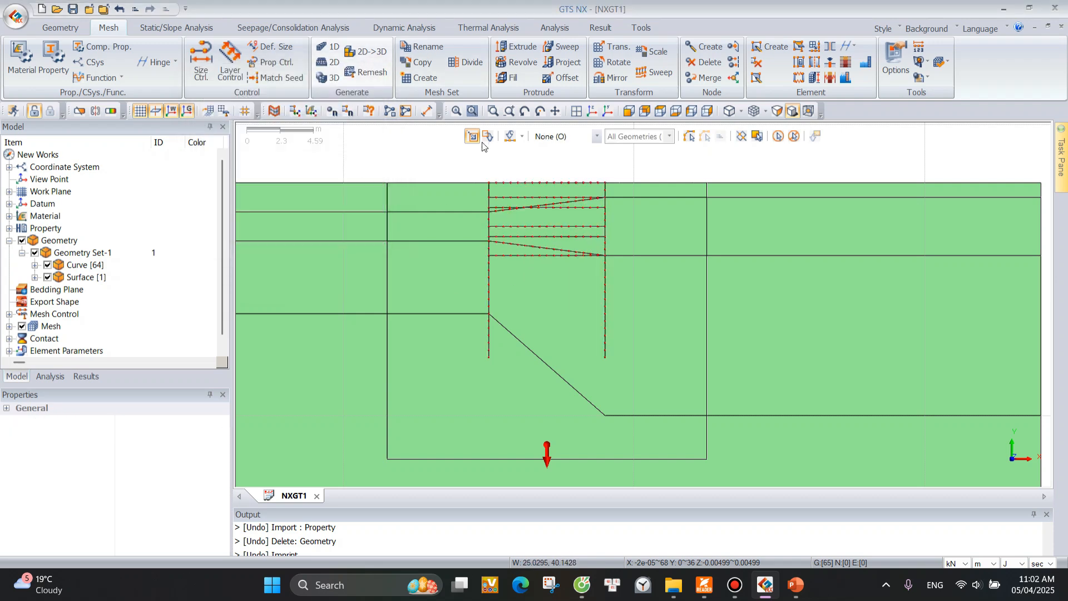
# Set up a 2D auto-face mesh with size 2, property SOIL1 and mesh set name Soil1.
pyautogui.scroll(5, 484, 175)
pyautogui.scroll(-5, 484, 170)
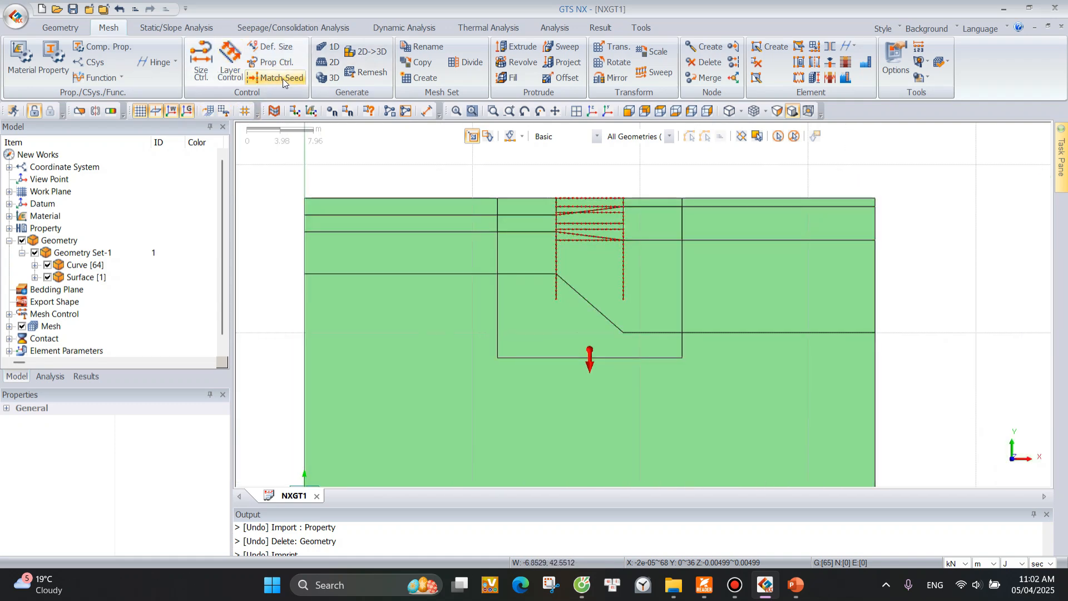
pyautogui.click(334, 63)
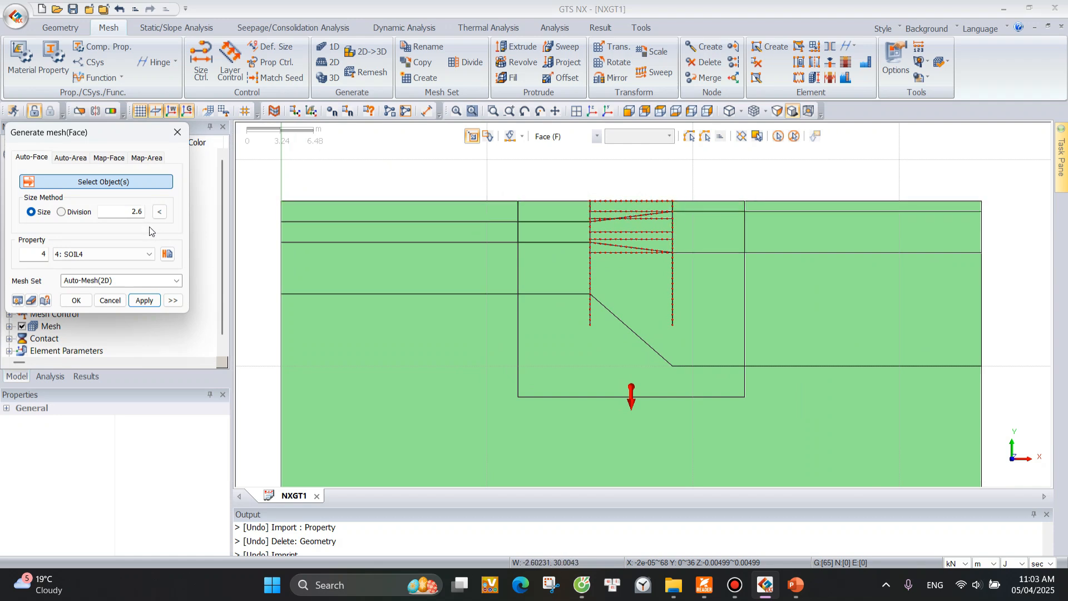
pyautogui.doubleClick(124, 211)
pyautogui.write('2')
pyautogui.click(120, 256)
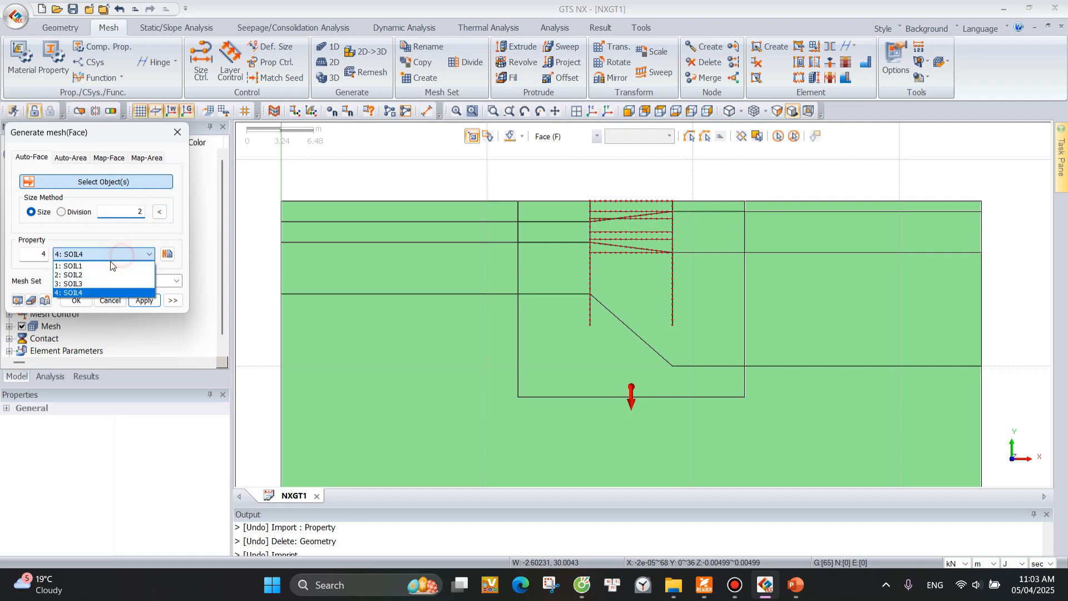
pyautogui.click(119, 264)
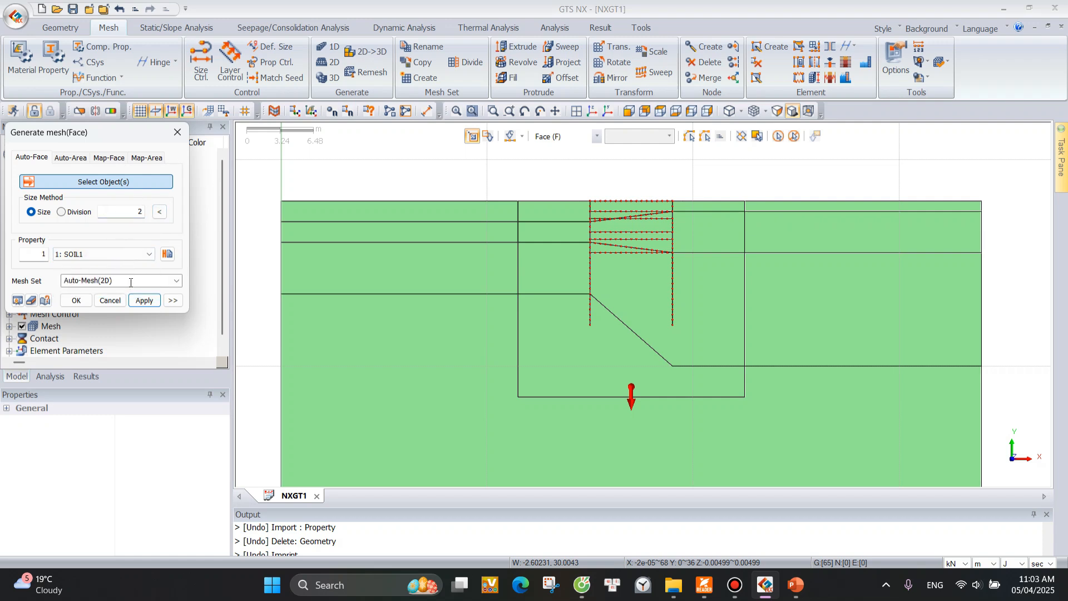
pyautogui.click(131, 282)
pyautogui.write('Soil1')
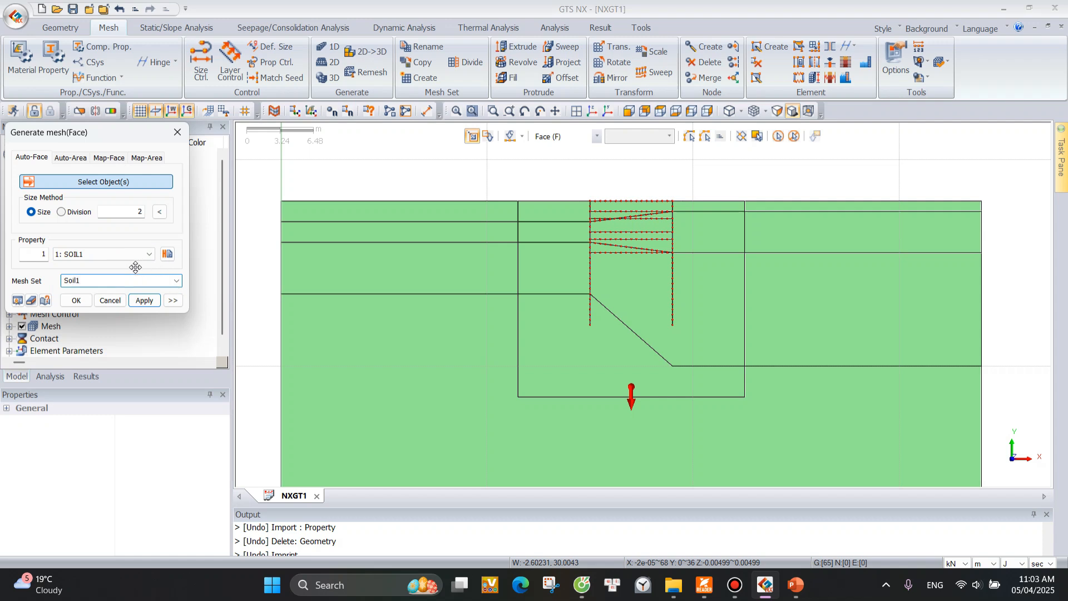
# Generate the Soil1 mesh on all faces of the uppermost soil layer, including those between the walls, and inspect its elements.
pyautogui.click(432, 217)
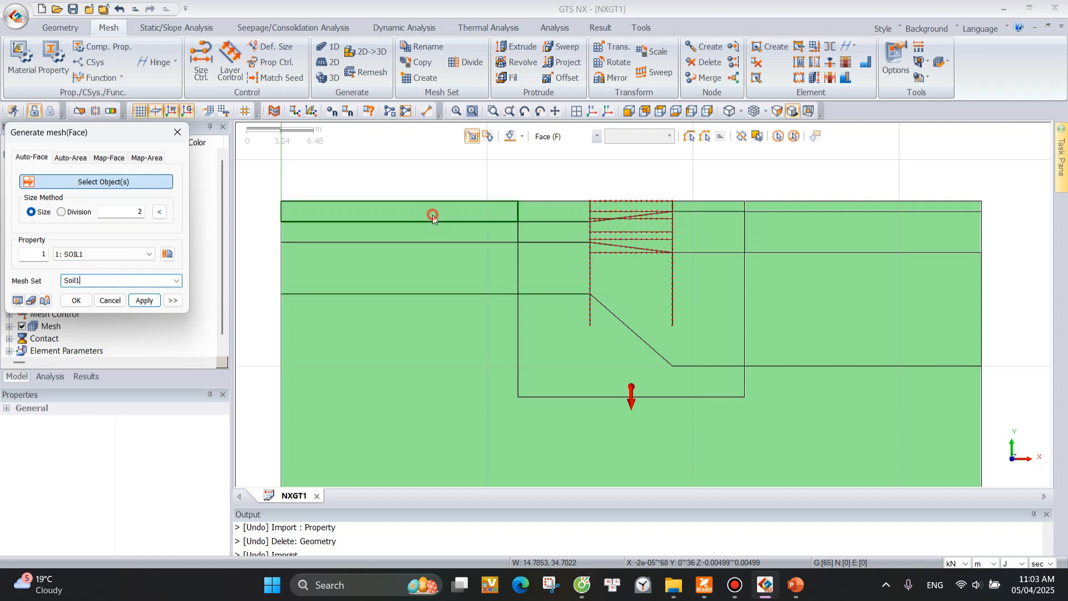
pyautogui.click(557, 215)
pyautogui.scroll(3, 595, 215)
pyautogui.click(591, 215)
pyautogui.click(605, 206)
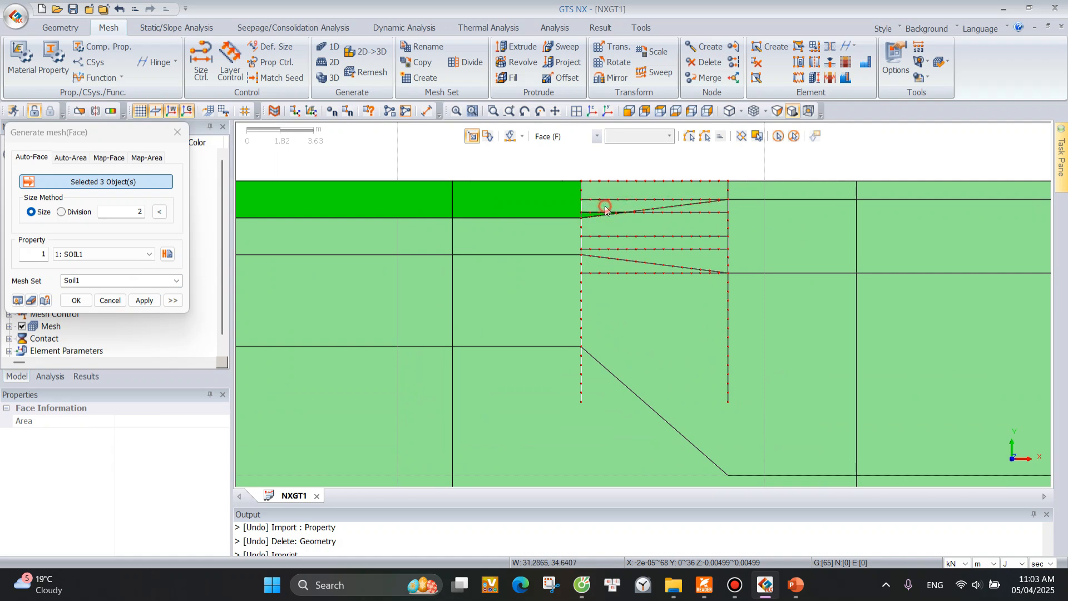
pyautogui.click(613, 193)
pyautogui.click(797, 190)
pyautogui.click(894, 191)
pyautogui.scroll(-5, 689, 253)
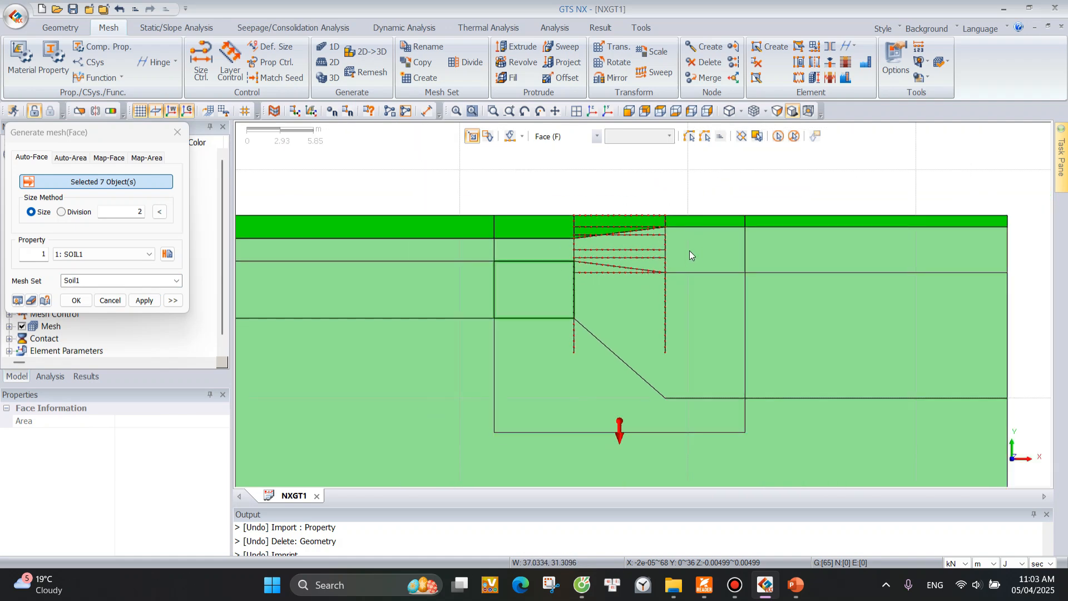
pyautogui.scroll(-2, 687, 251)
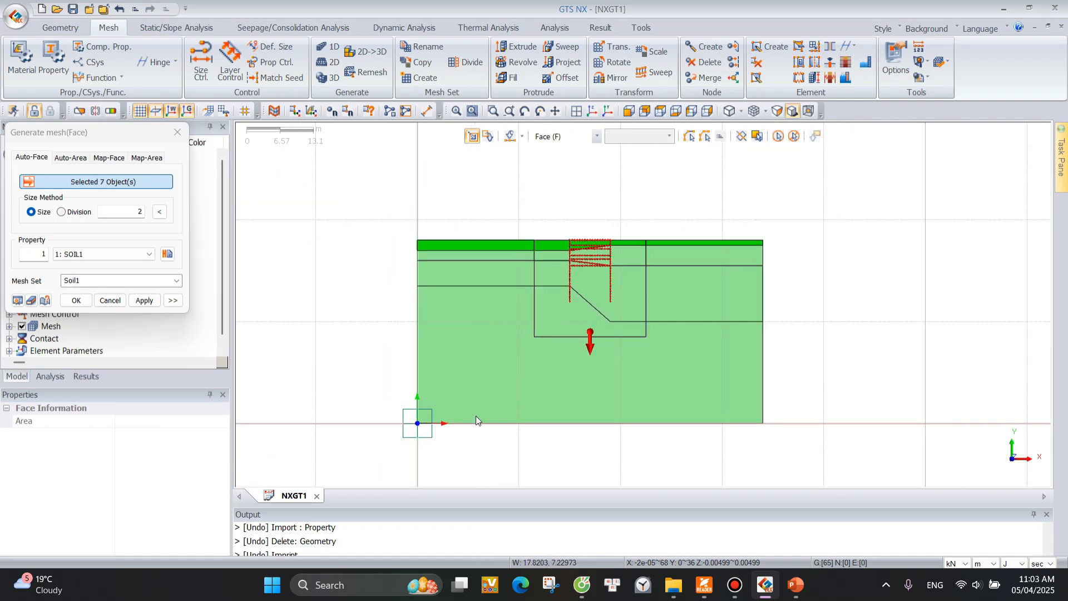
pyautogui.scroll(2, 482, 406)
pyautogui.click(144, 300)
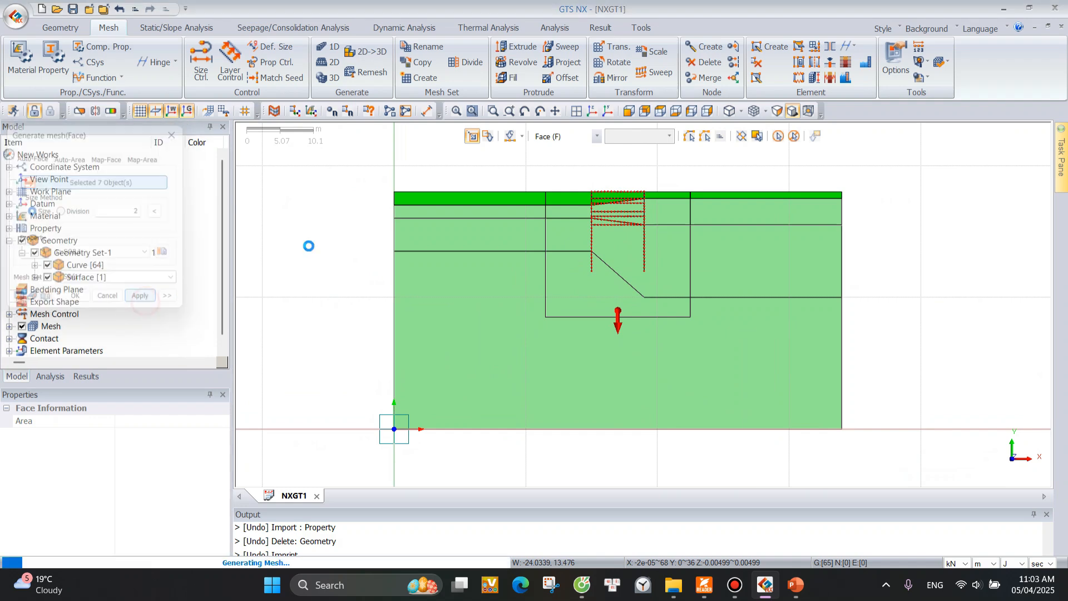
pyautogui.scroll(4, 564, 206)
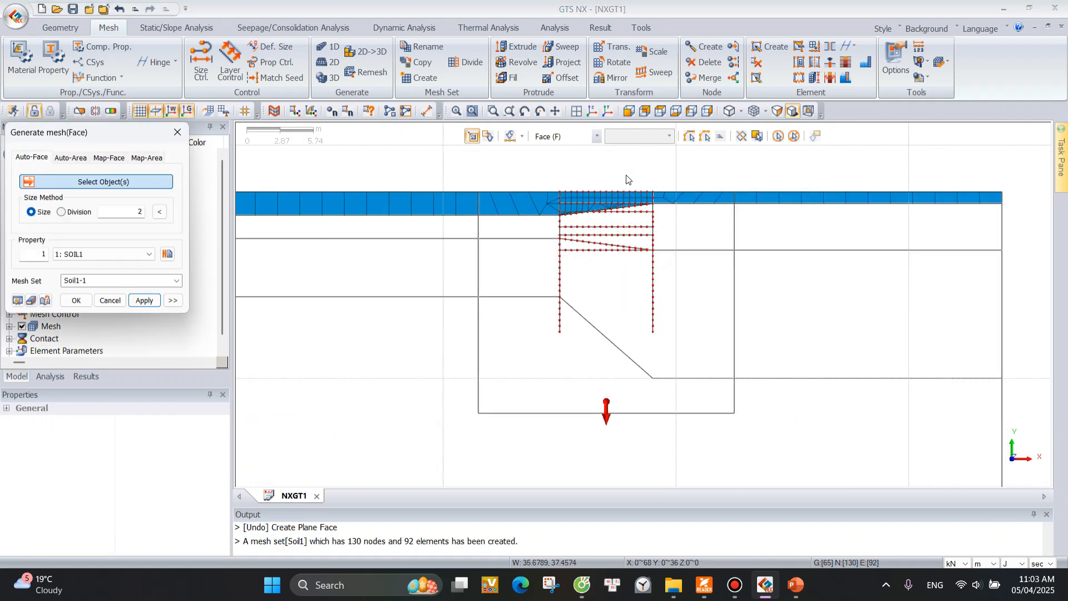
pyautogui.scroll(3, 570, 169)
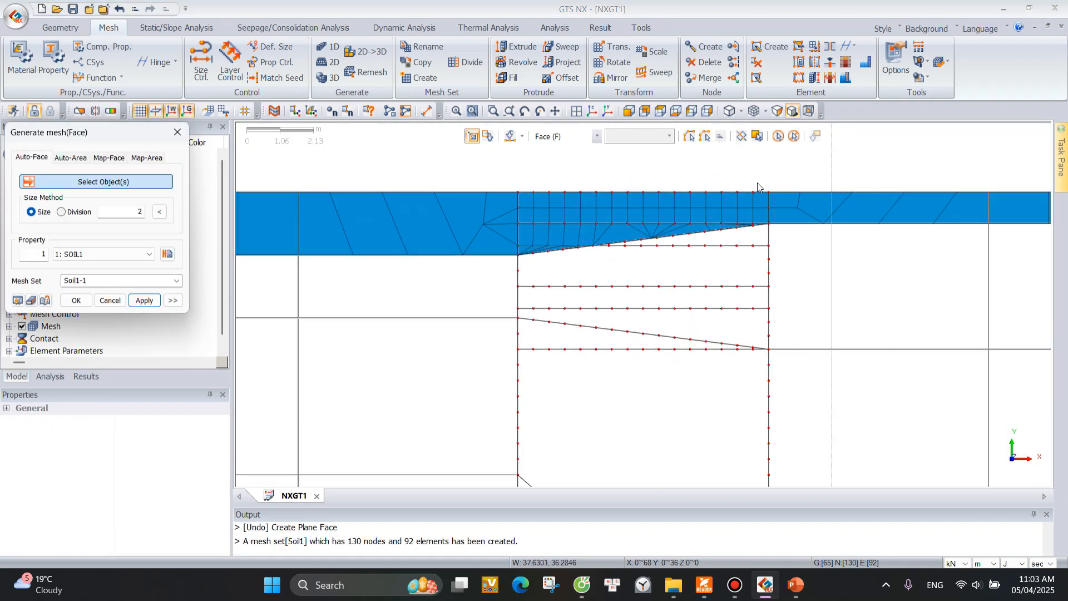
pyautogui.scroll(-4, 667, 219)
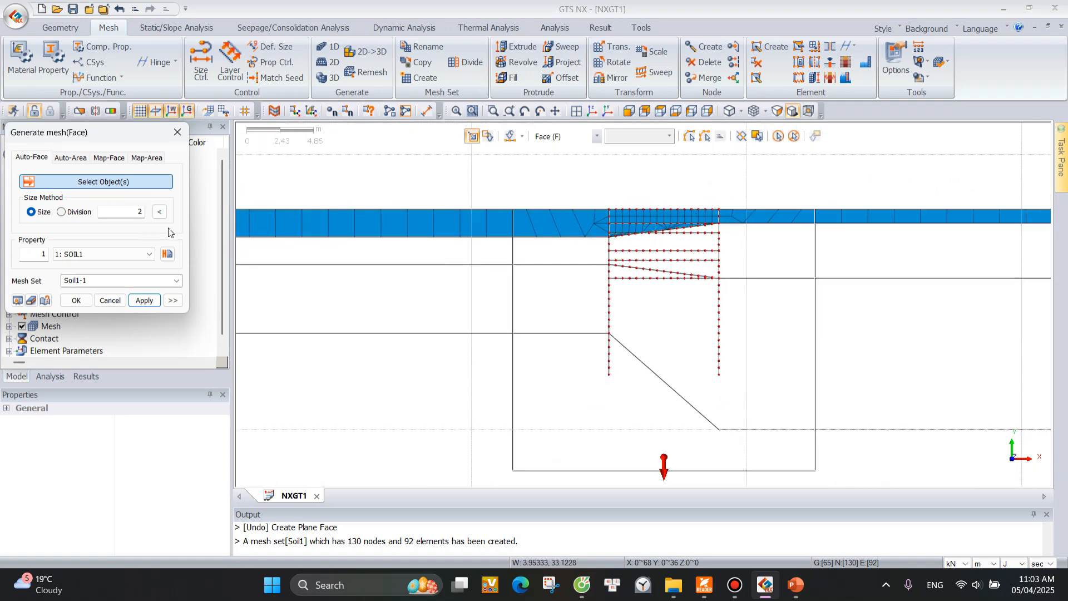
pyautogui.scroll(-1, 539, 192)
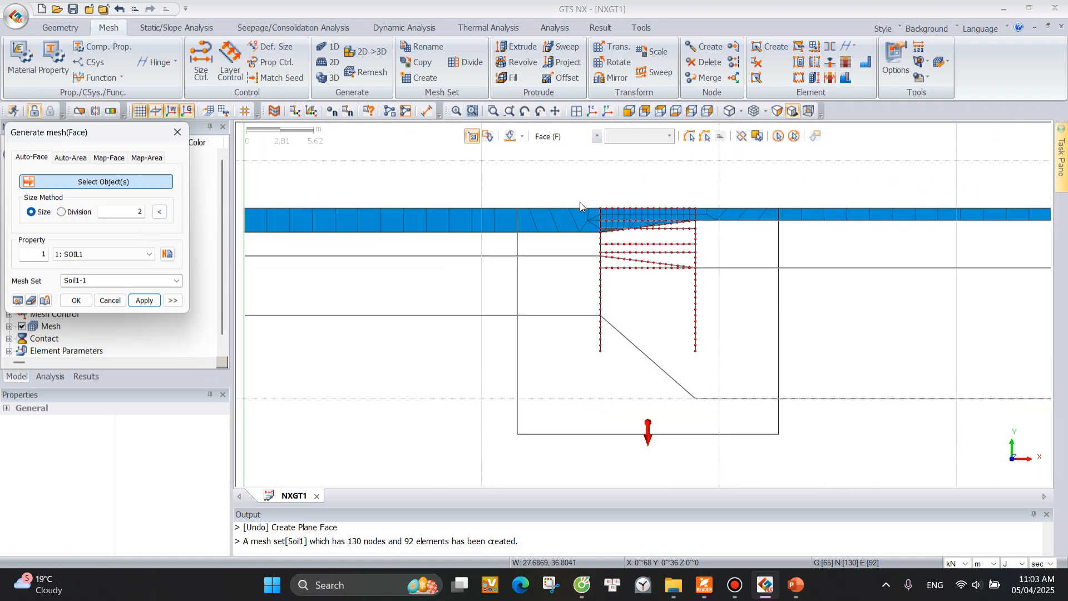
# Measure the point-to-point distance between the first two neighbouring nodes on the ground surface edge, starting at the left wall.
pyautogui.scroll(-1, 580, 205)
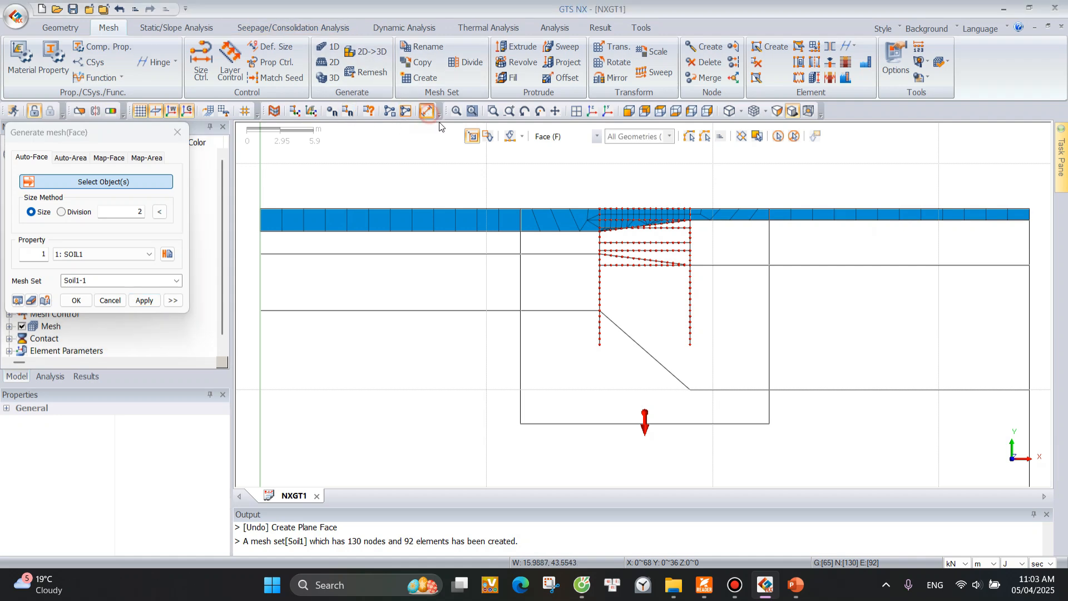
pyautogui.click(427, 112)
pyautogui.scroll(2, 597, 217)
pyautogui.scroll(6, 590, 189)
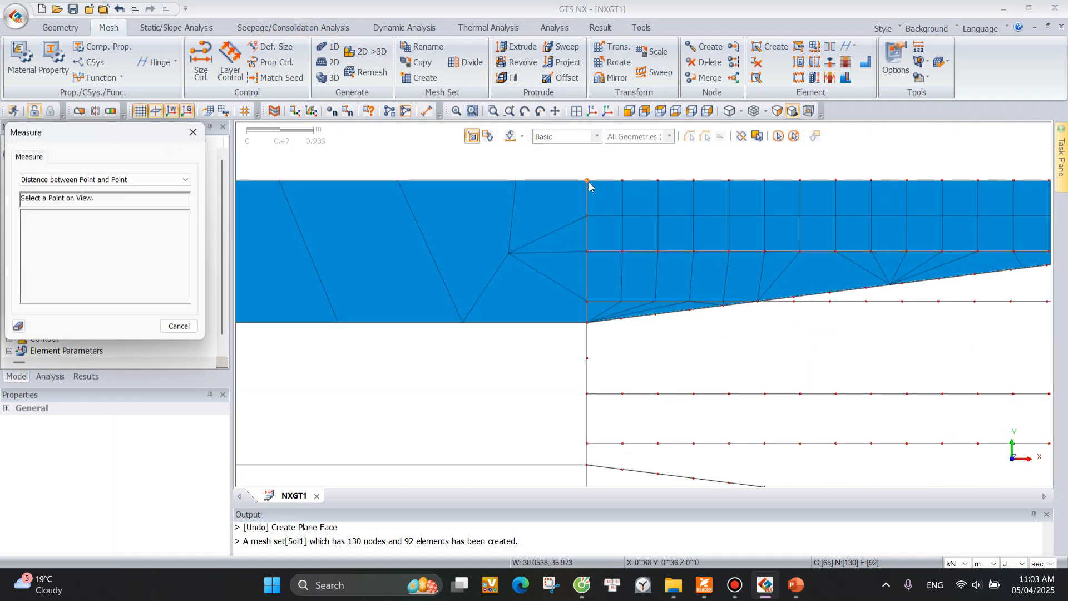
pyautogui.click(588, 181)
pyautogui.click(623, 182)
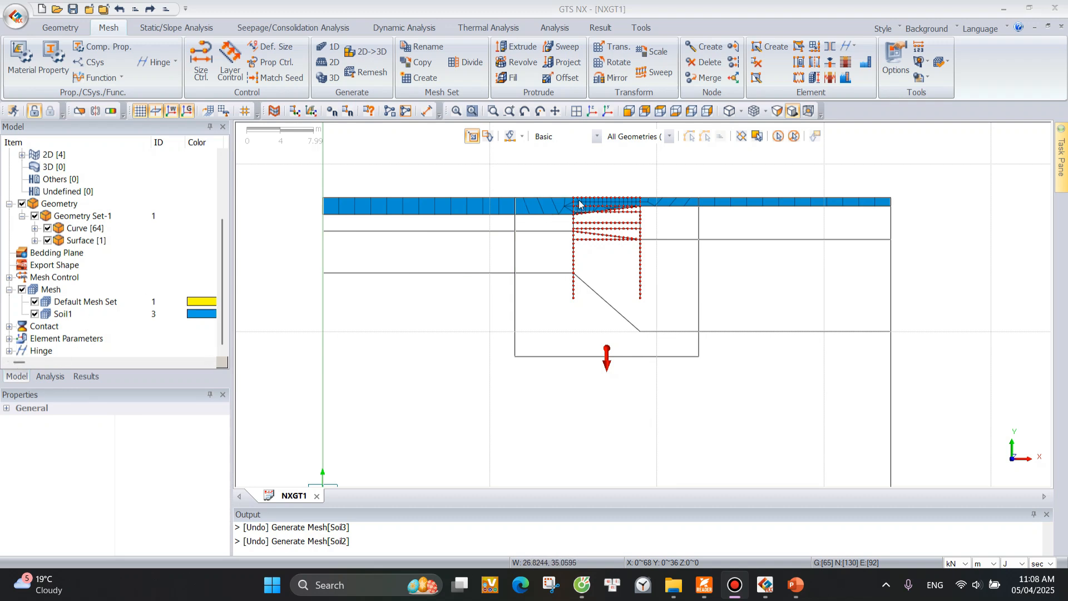
# Highlight the Soil1 mesh set and examine how its elements run across the walls and the excavation zone.
pyautogui.click(89, 314)
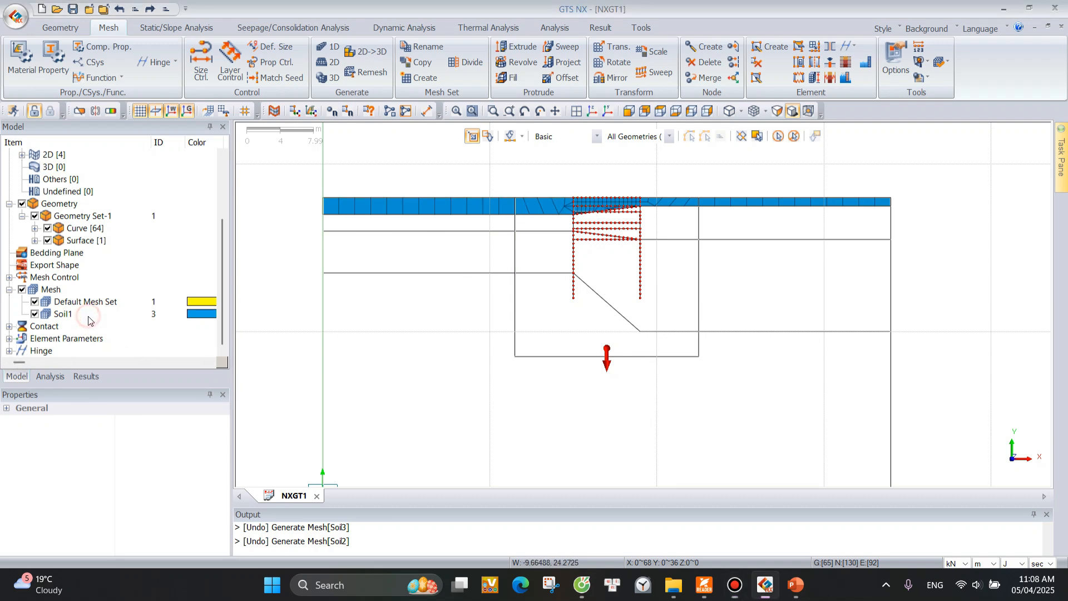
pyautogui.scroll(1, 533, 196)
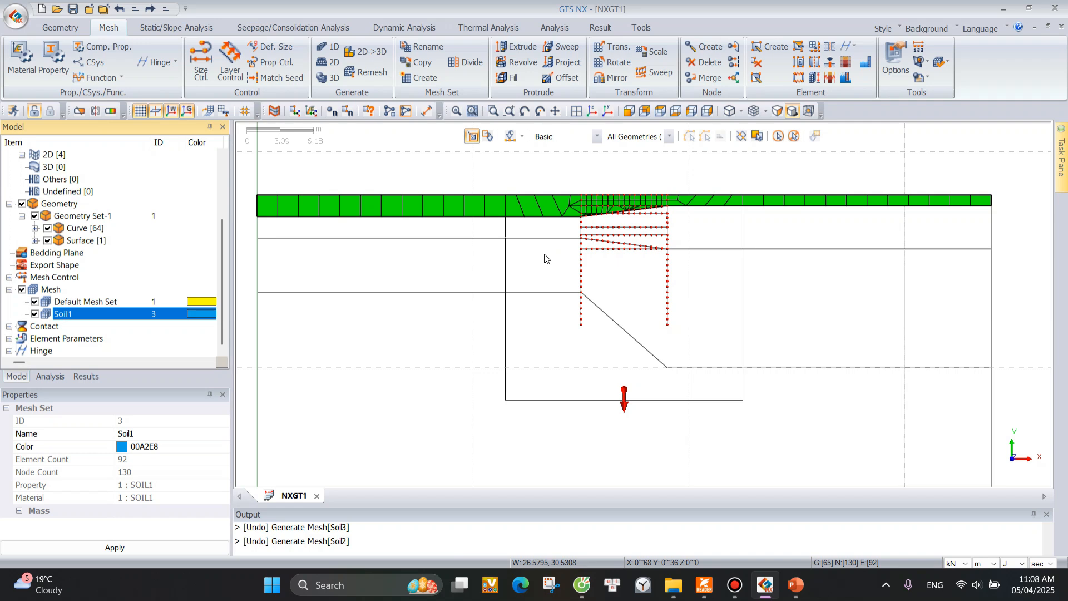
pyautogui.scroll(3, 615, 196)
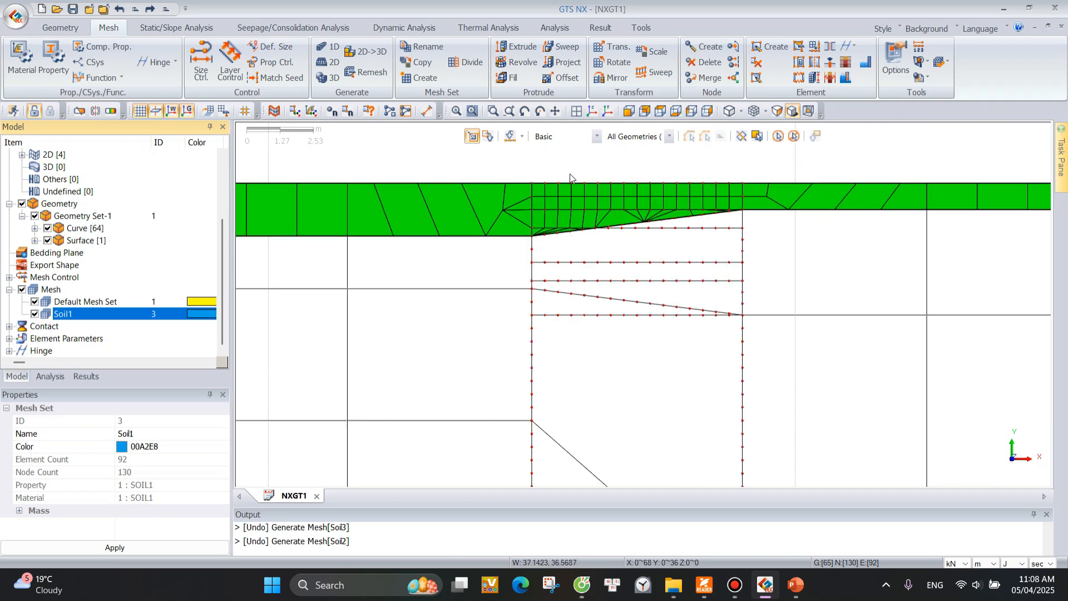
pyautogui.scroll(-4, 618, 238)
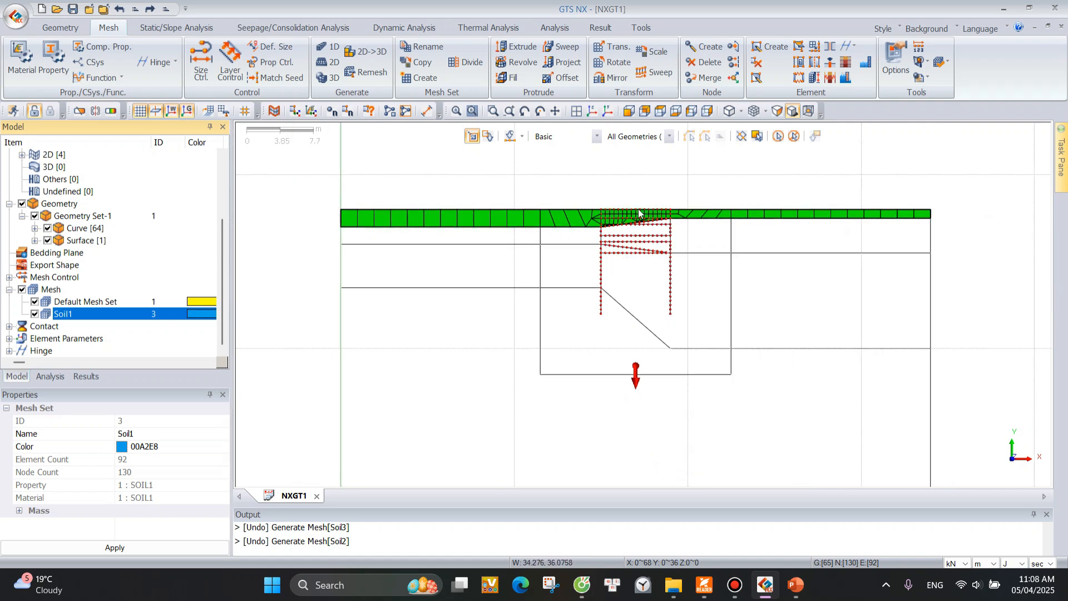
pyautogui.scroll(2, 640, 213)
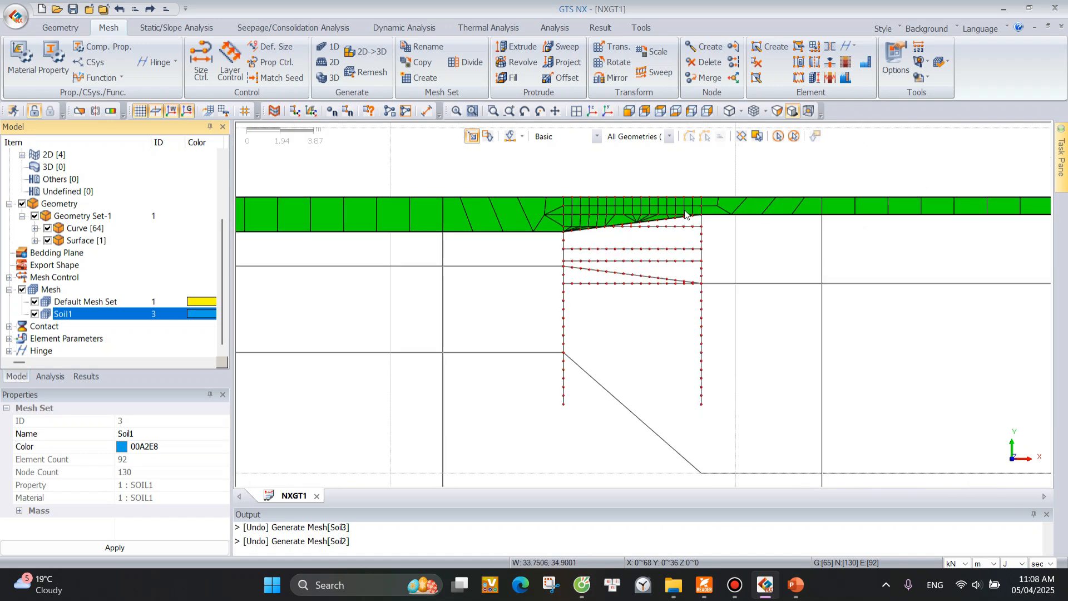
pyautogui.scroll(-1, 640, 220)
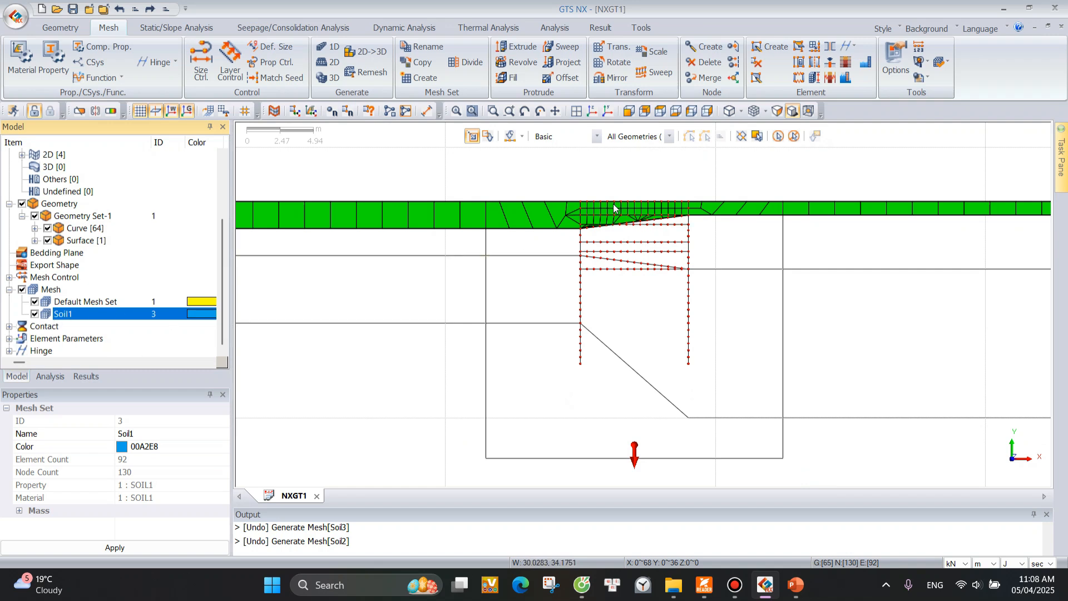
pyautogui.scroll(-1, 636, 207)
pyautogui.scroll(-1, 716, 212)
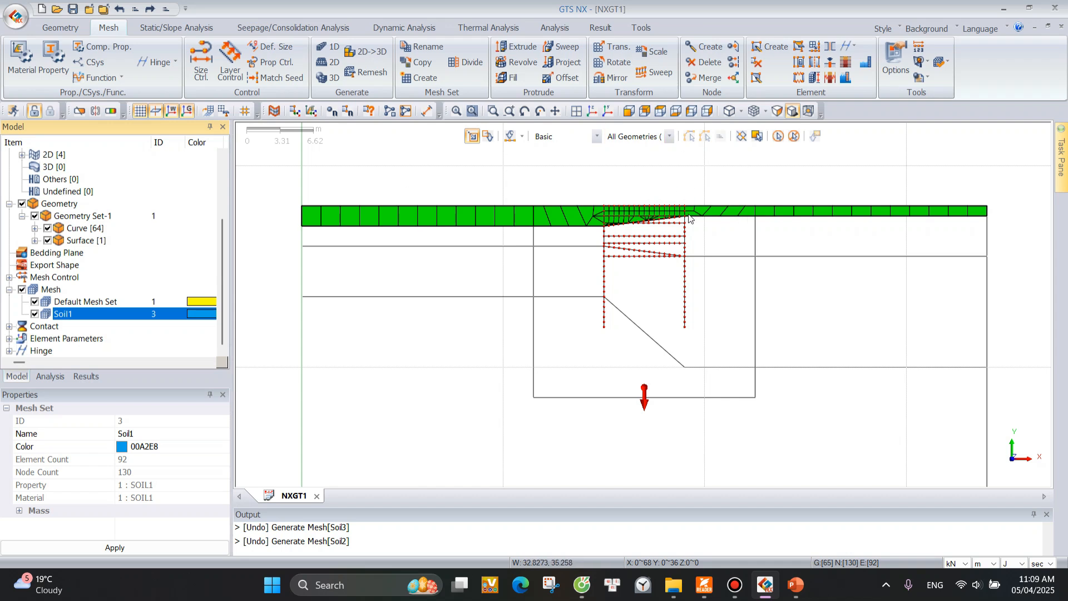
# Undo the Soil1 mesh and set up a new 2D auto-face mesh with size 2, property SOIL1 and mesh set name Soil1.
pyautogui.click(120, 10)
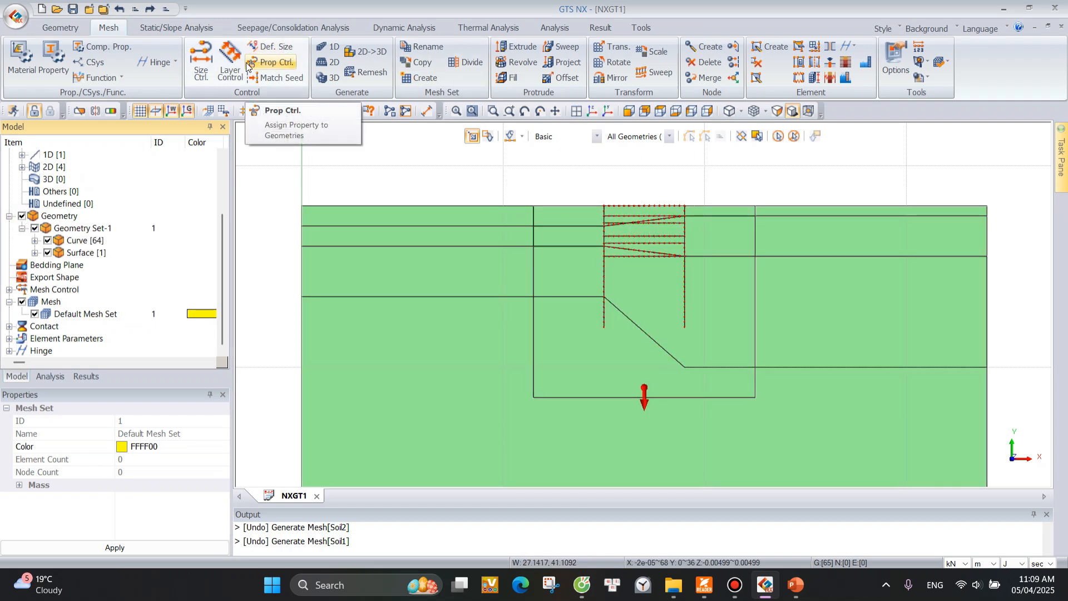
pyautogui.click(335, 66)
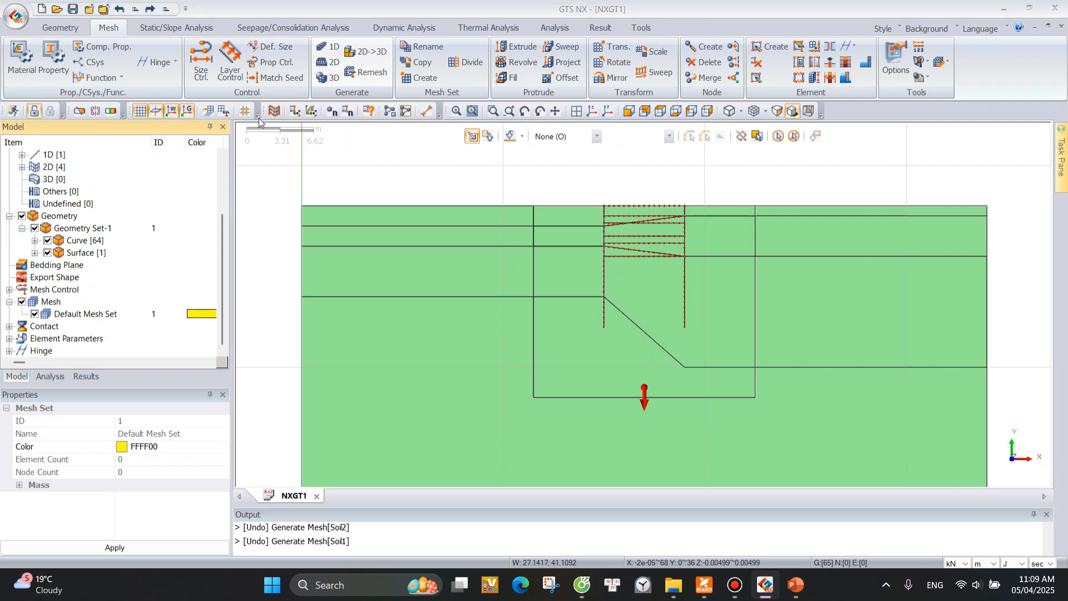
pyautogui.moveTo(103, 135); pyautogui.dragTo(203, 111)
pyautogui.doubleClick(237, 188)
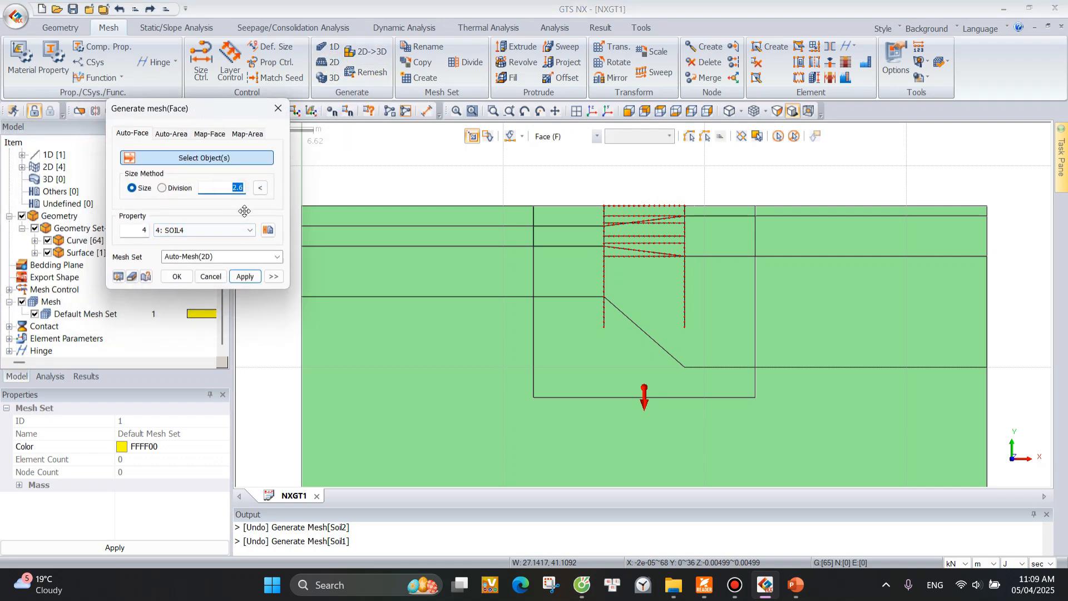
pyautogui.write('2')
pyautogui.click(194, 230)
pyautogui.click(192, 240)
pyautogui.tripleClick(225, 257)
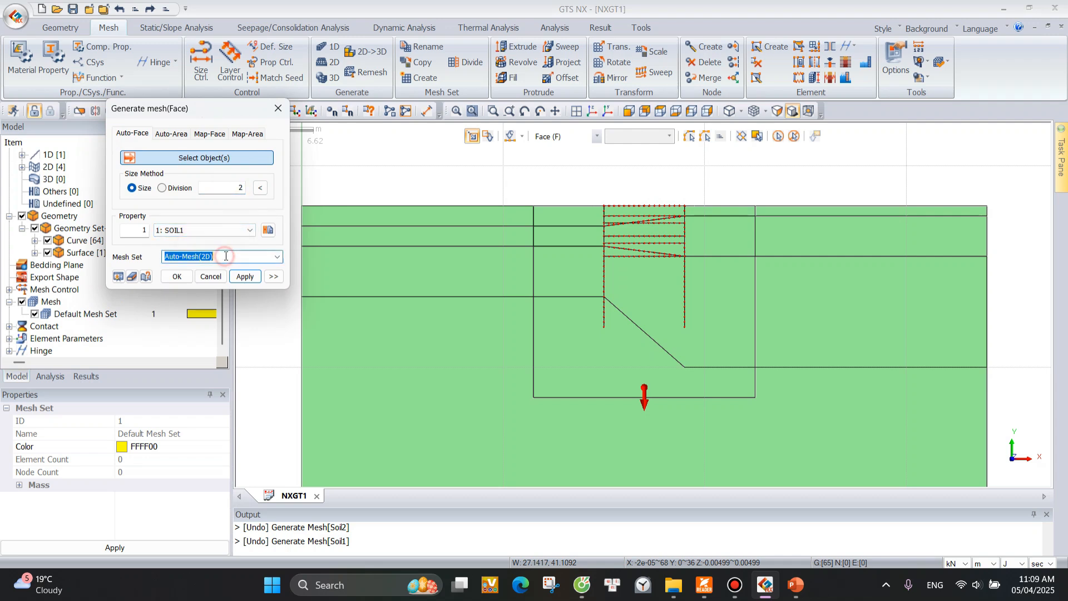
pyautogui.write('Soil1')
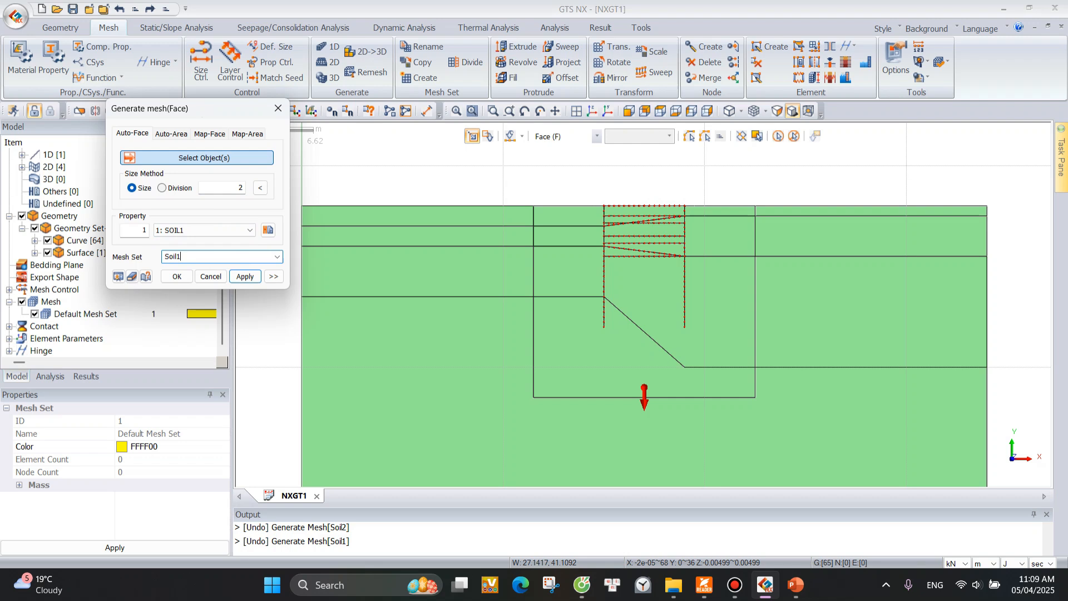
# Enable registering each mesh independently in the advanced meshing options, keeping Delaunay Mesher and Tri+Quad elements.
pyautogui.click(274, 277)
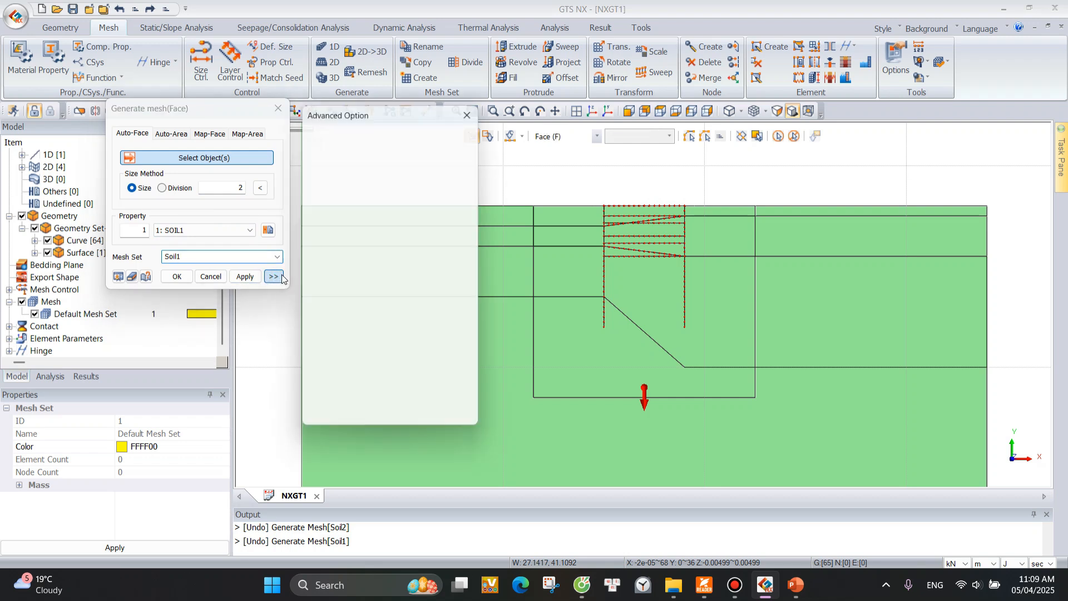
pyautogui.moveTo(340, 108); pyautogui.dragTo(334, 67)
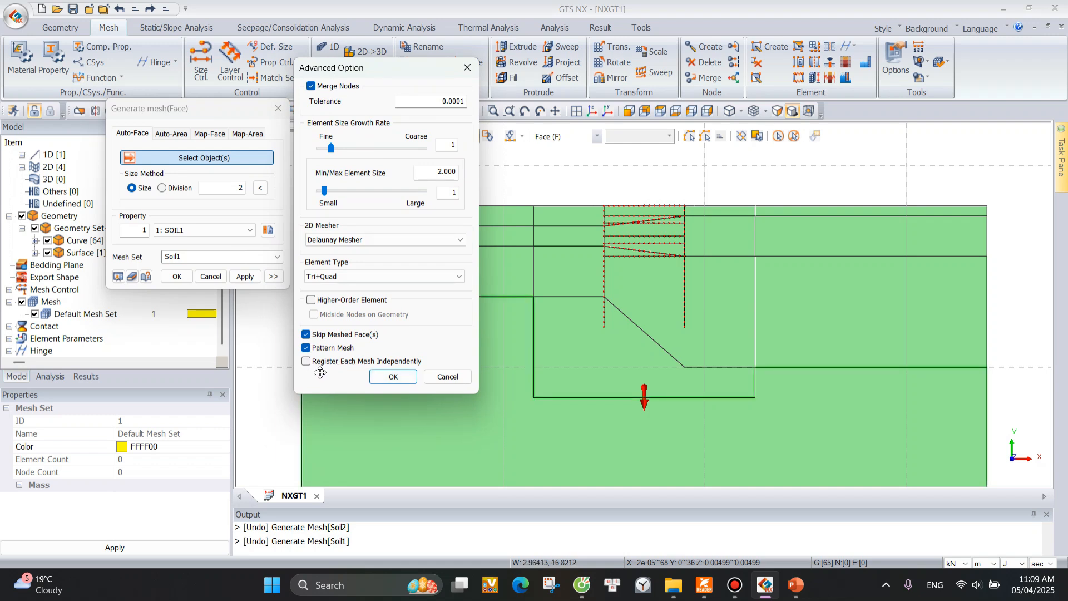
pyautogui.click(306, 362)
pyautogui.click(393, 377)
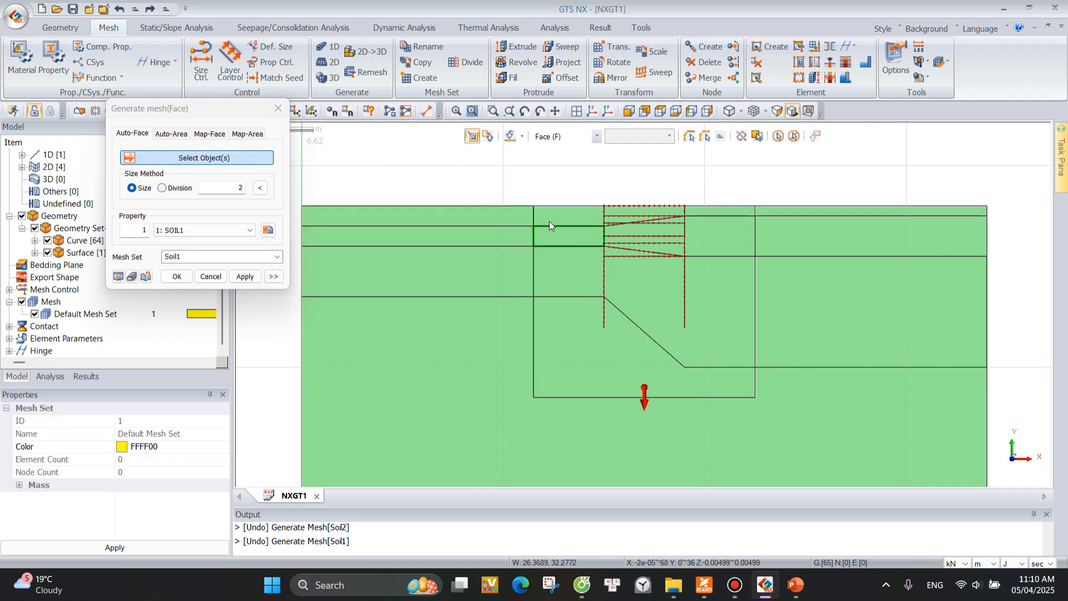
# Generate independent Soil1 meshes on all seven faces of the uppermost soil layer, including the small faces between the walls.
pyautogui.click(490, 222)
pyautogui.click(587, 222)
pyautogui.scroll(1, 616, 216)
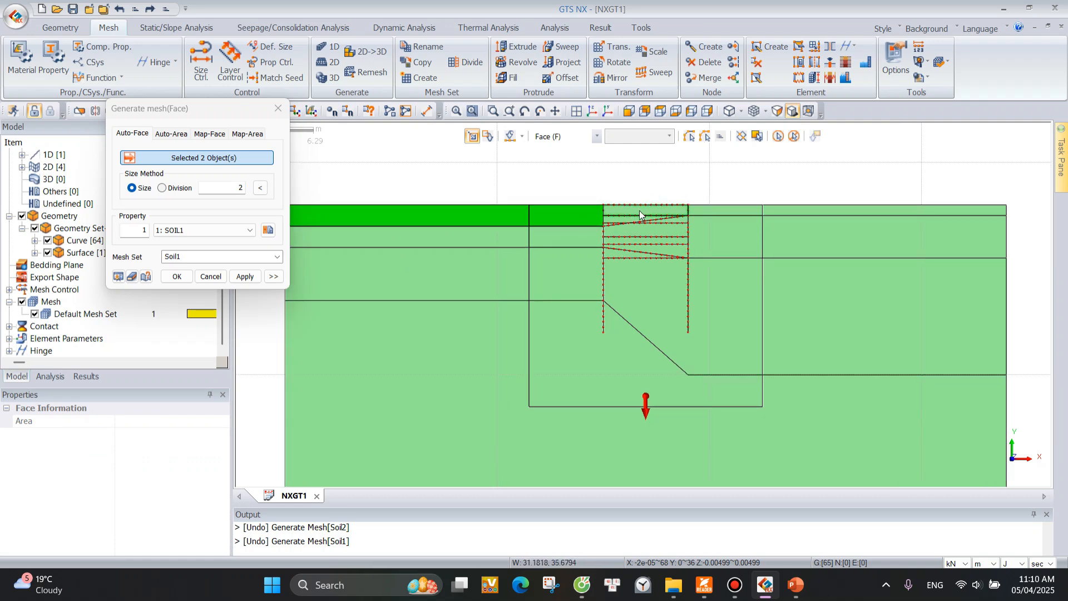
pyautogui.click(625, 219)
pyautogui.scroll(3, 617, 225)
pyautogui.click(603, 223)
pyautogui.click(752, 202)
pyautogui.click(806, 204)
pyautogui.scroll(-2, 702, 196)
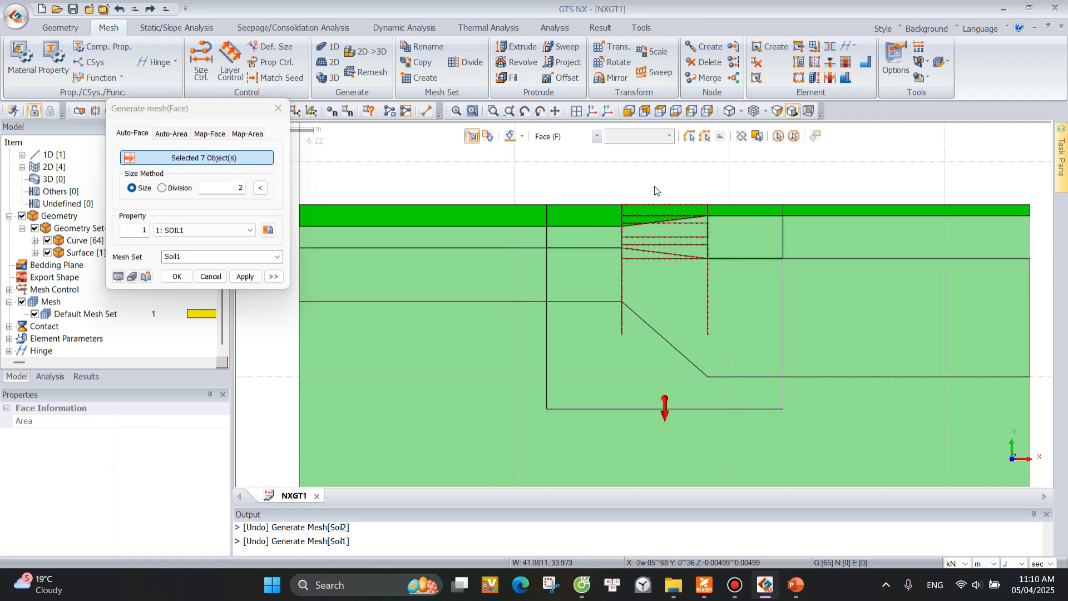
pyautogui.click(245, 276)
pyautogui.moveTo(189, 108); pyautogui.dragTo(404, 145)
pyautogui.scroll(-3, 115, 250)
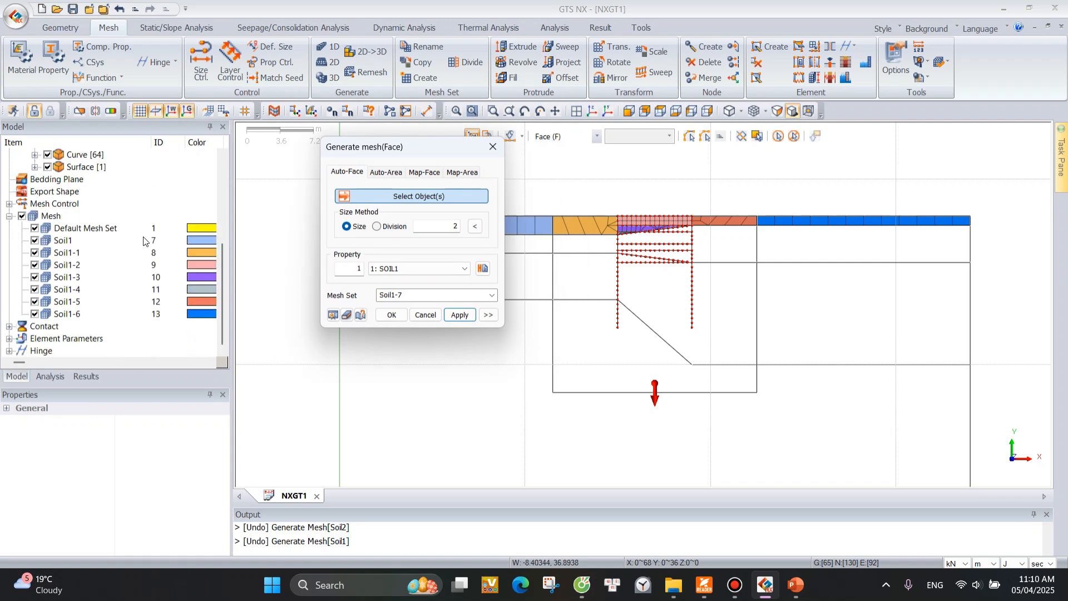
# Examine the separate Soil1 mesh sets with the geometry hidden, using the Basic selection method and the Face filter, and redisplay the geometry.
pyautogui.moveTo(442, 149); pyautogui.dragTo(237, 58)
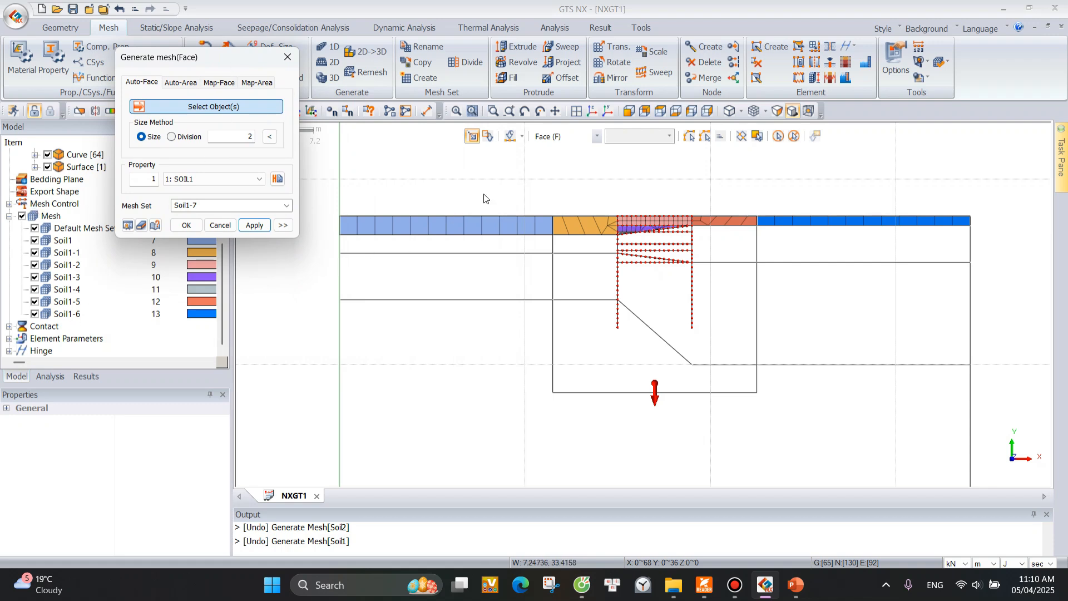
pyautogui.scroll(1, 520, 212)
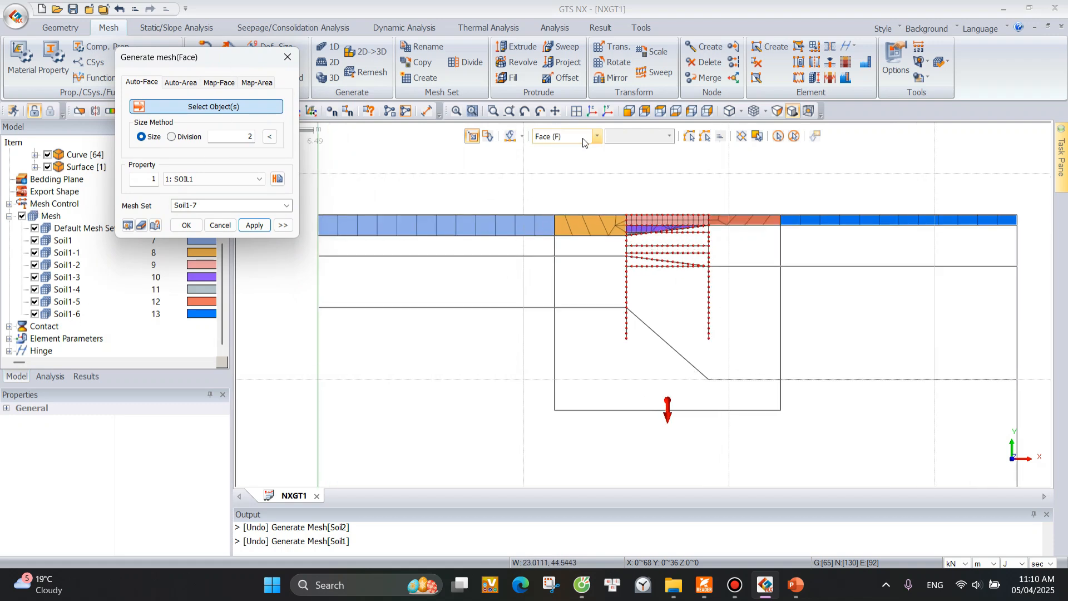
pyautogui.click(596, 136)
pyautogui.click(556, 147)
pyautogui.click(657, 137)
pyautogui.click(561, 174)
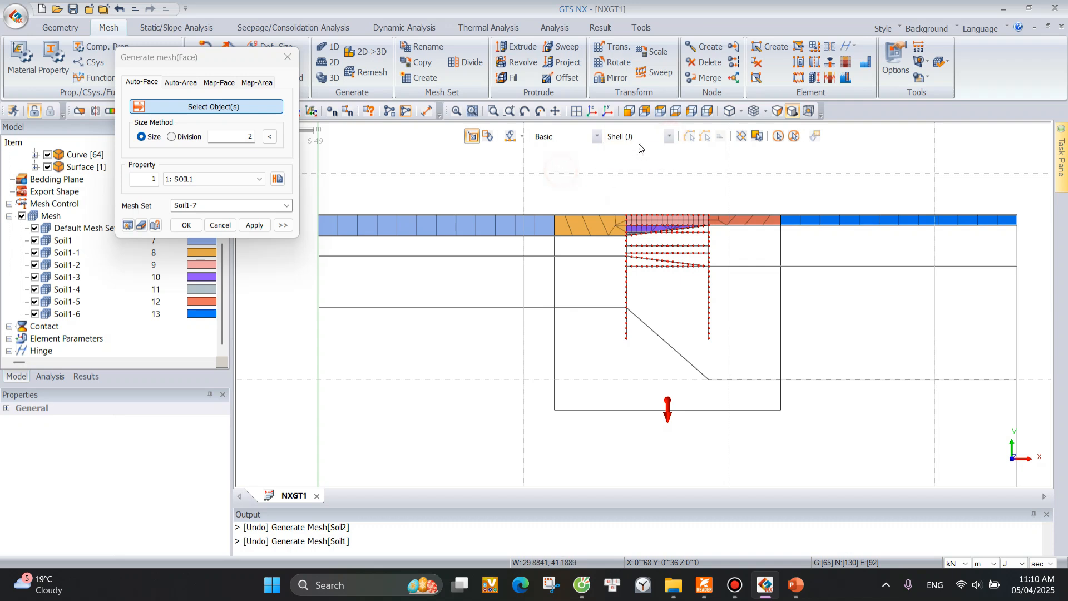
pyautogui.click(669, 137)
pyautogui.click(634, 162)
pyautogui.scroll(5, 32, 240)
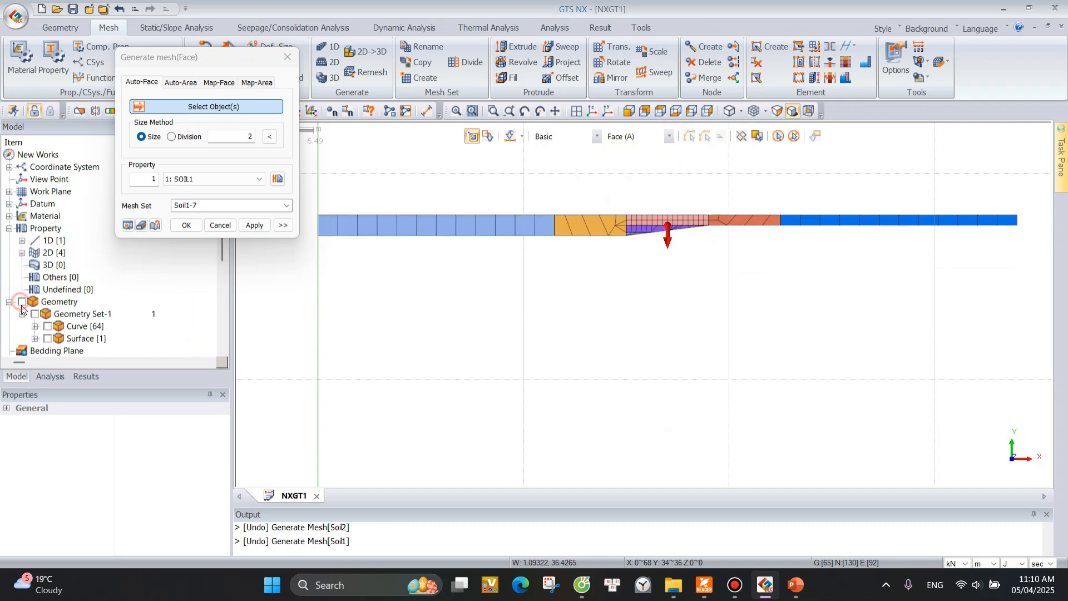
pyautogui.click(22, 301)
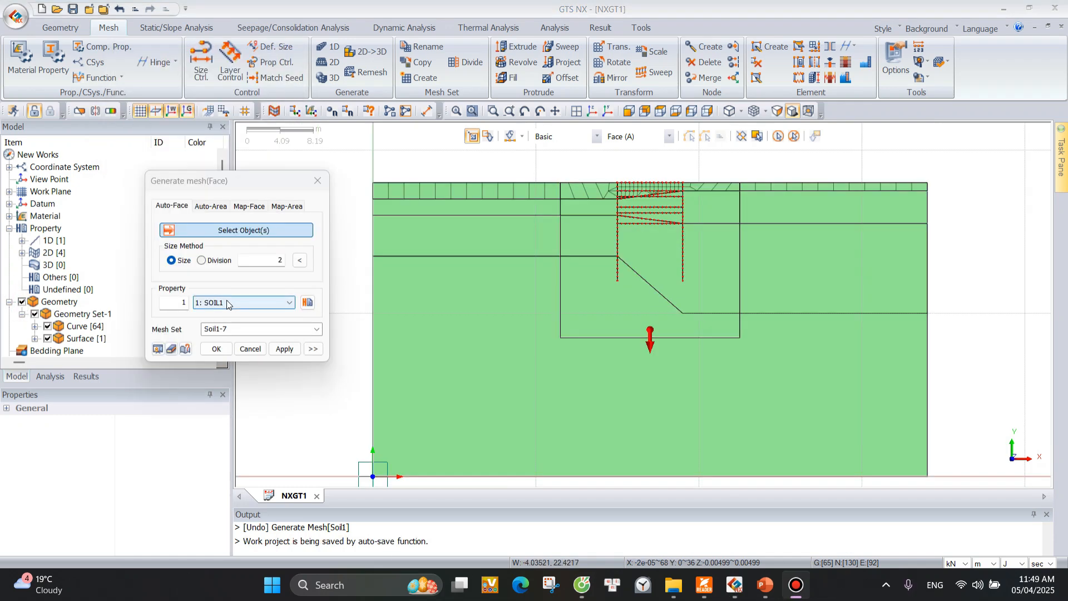
# Set up the next auto-face mesh with size 2, property SOIL2 and mesh set name Soil2, with each mesh registered independently.
pyautogui.click(273, 263)
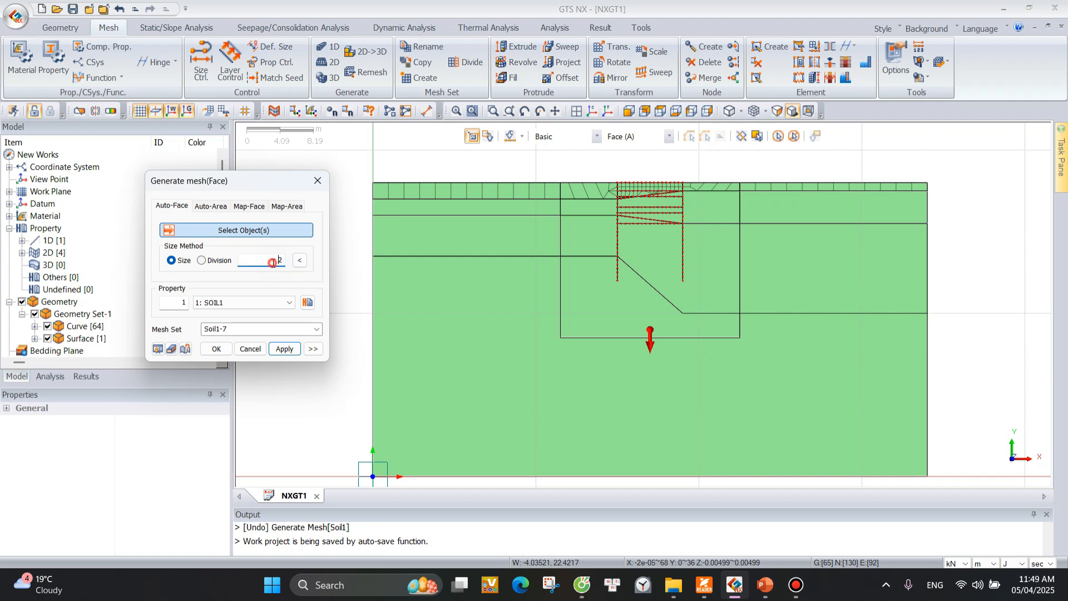
pyautogui.doubleClick(277, 260)
pyautogui.click(244, 302)
pyautogui.click(222, 318)
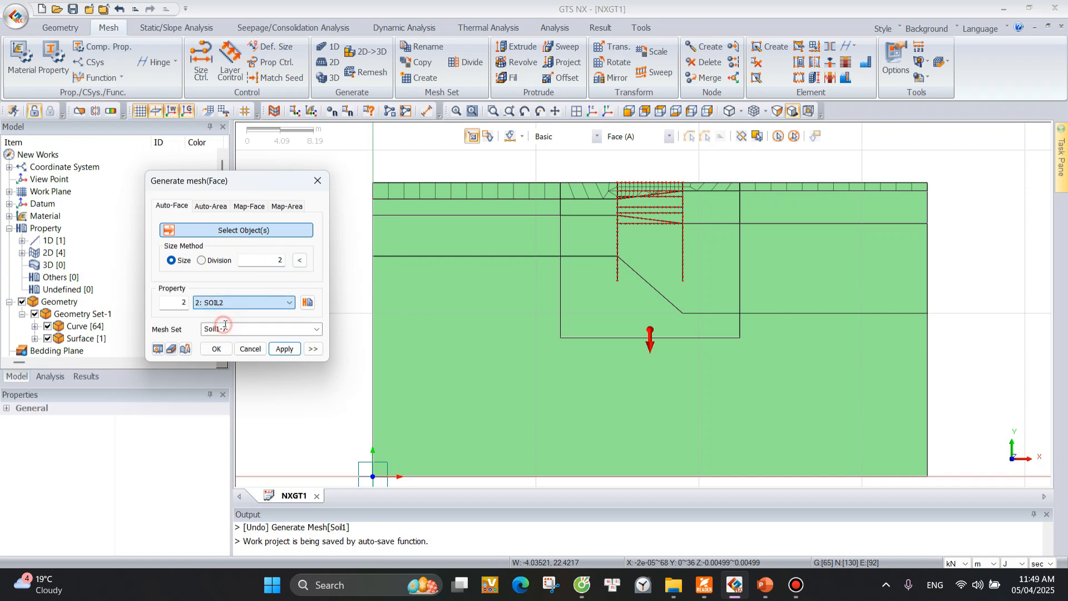
pyautogui.doubleClick(236, 330)
pyautogui.write('So')
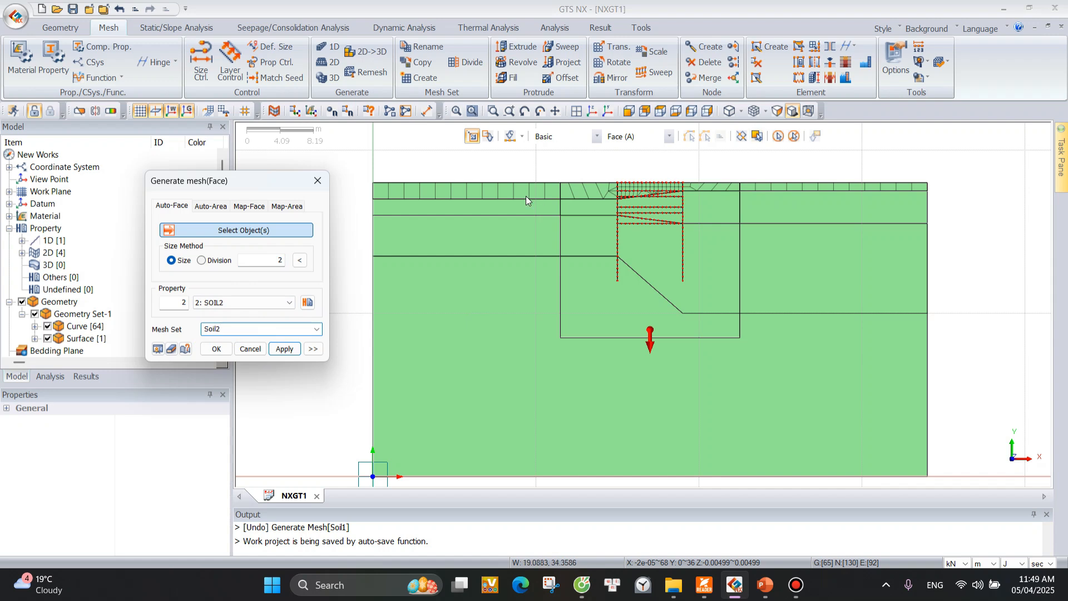
pyautogui.click(314, 349)
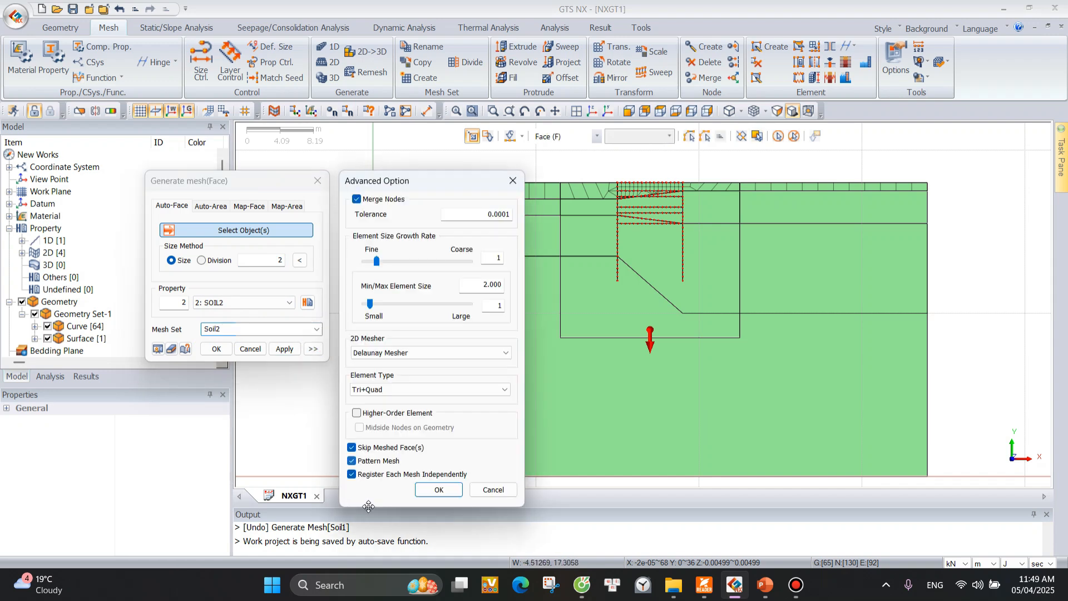
pyautogui.click(443, 491)
# Generate independent Soil2 meshes of size 2 on all eight faces of the second soil layer, including the thin faces between the walls.
pyautogui.click(507, 209)
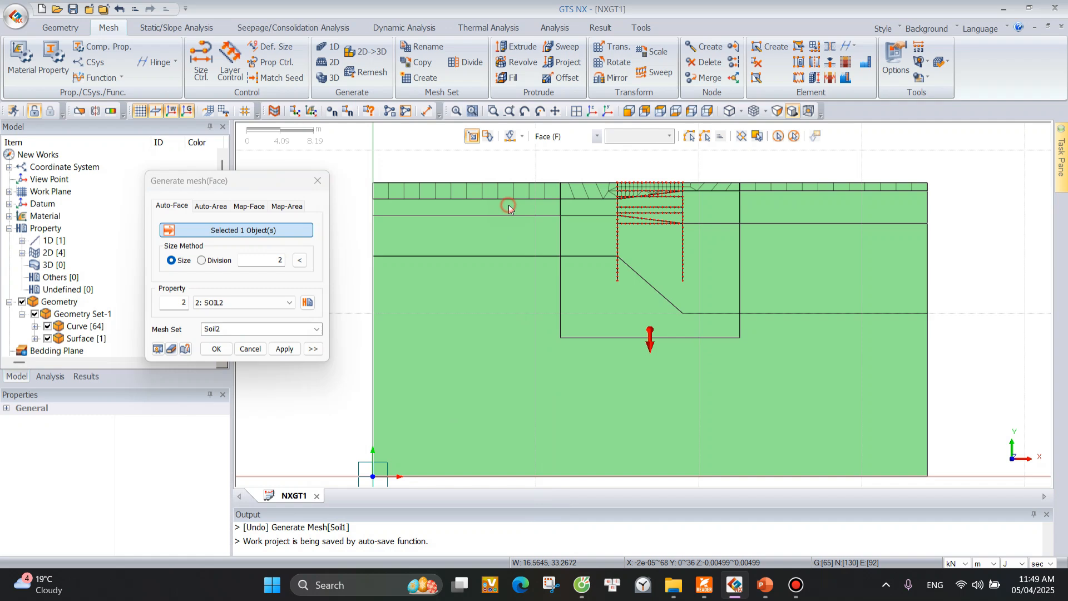
pyautogui.click(588, 210)
pyautogui.click(651, 201)
pyautogui.scroll(4, 651, 197)
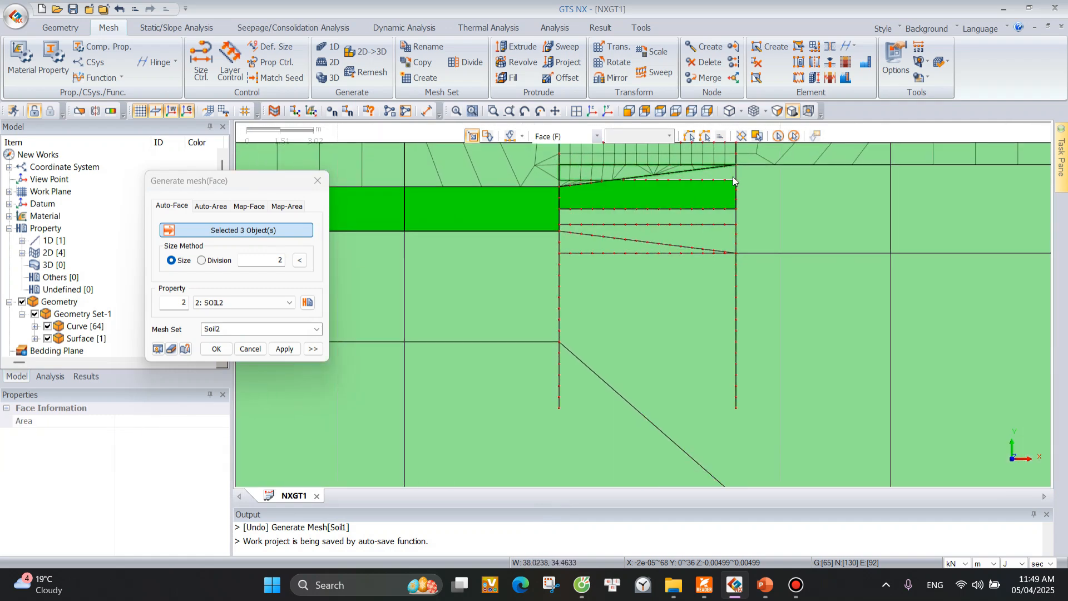
pyautogui.click(719, 174)
pyautogui.click(688, 221)
pyautogui.click(690, 229)
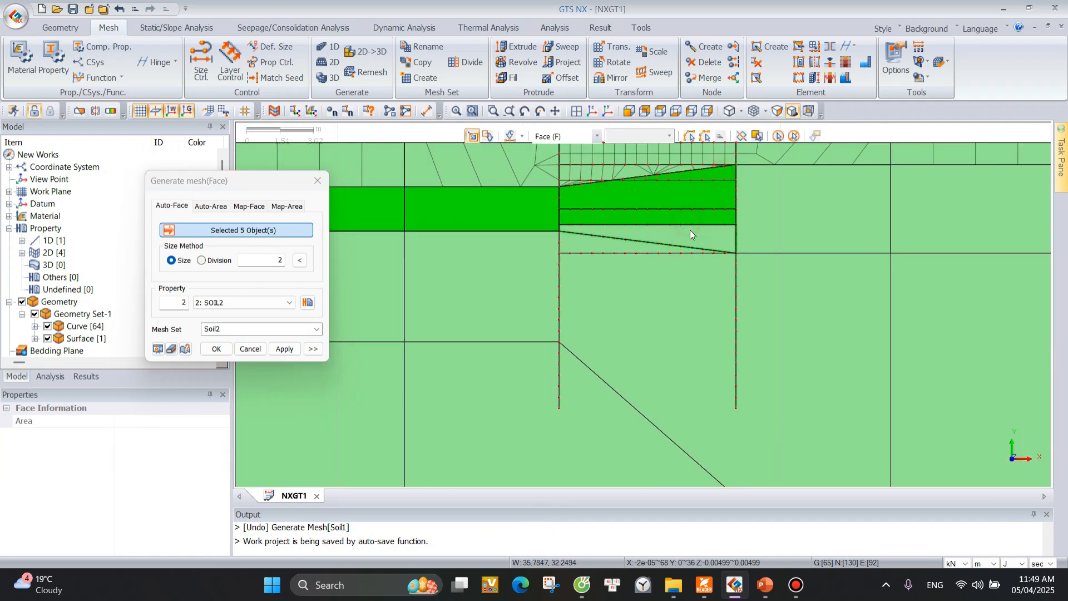
pyautogui.click(800, 230)
pyautogui.click(839, 206)
pyautogui.scroll(-3, 839, 205)
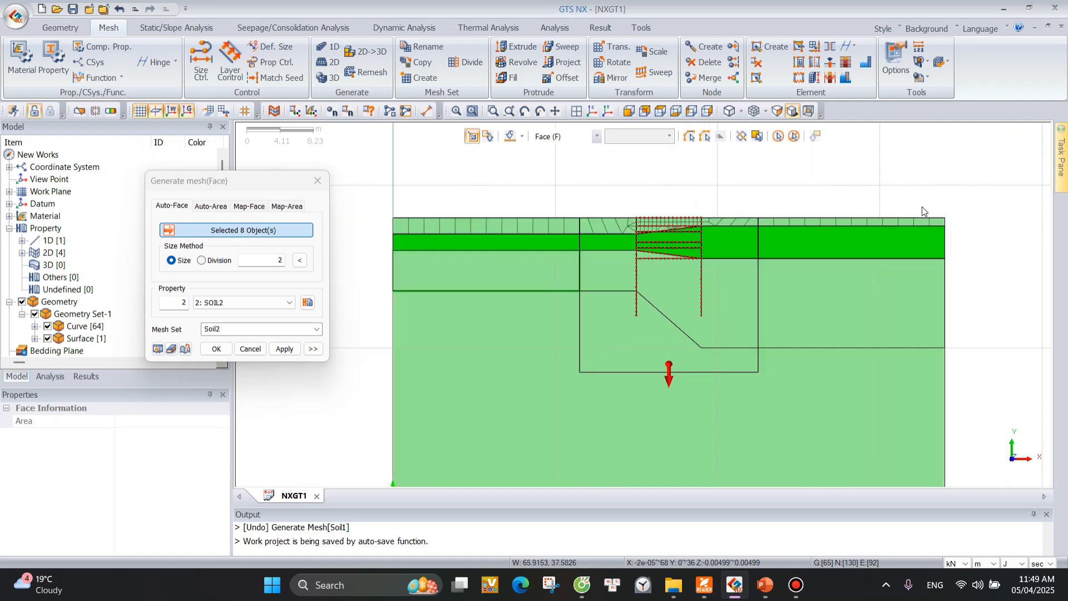
pyautogui.scroll(2, 637, 356)
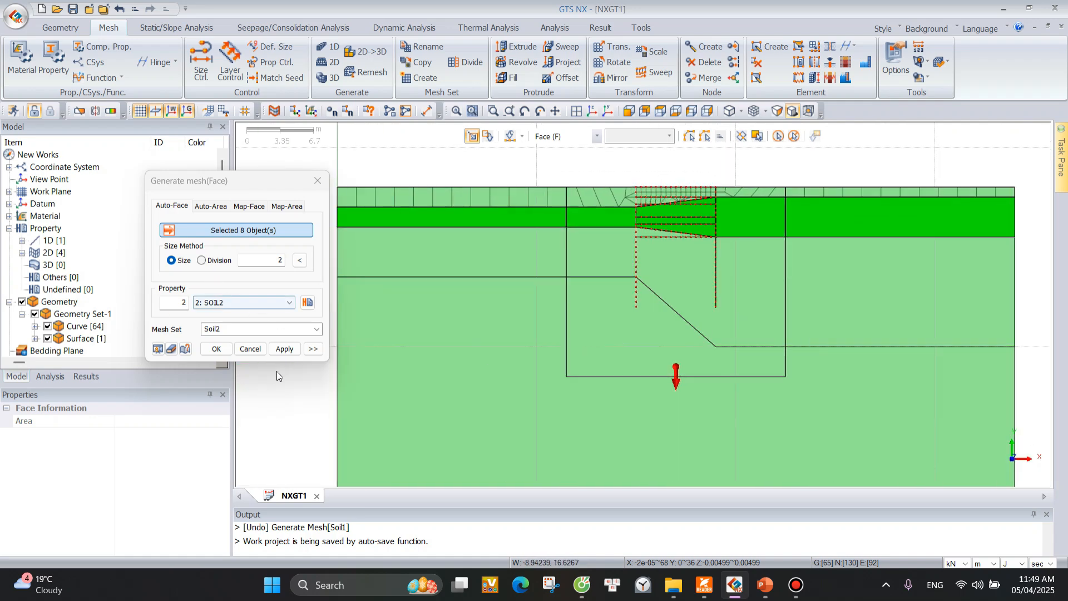
pyautogui.click(284, 349)
pyautogui.scroll(-6, 87, 303)
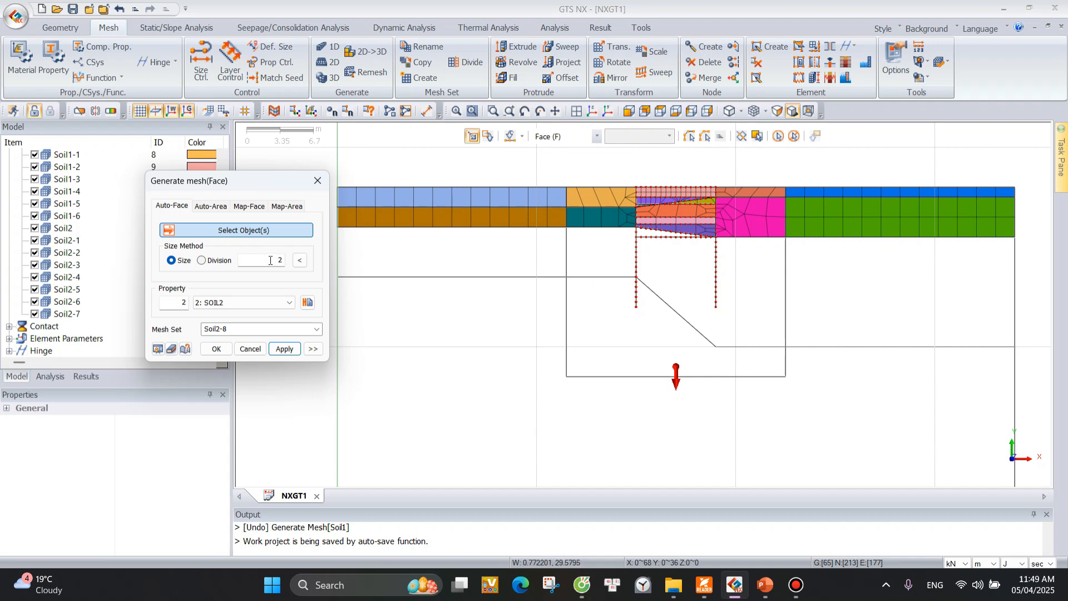
# Generate size 2 meshes on the five faces of the third soil layer with property SOIL3 and mesh set name Soil3.
pyautogui.click(228, 304)
pyautogui.click(222, 330)
pyautogui.scroll(10, 69, 211)
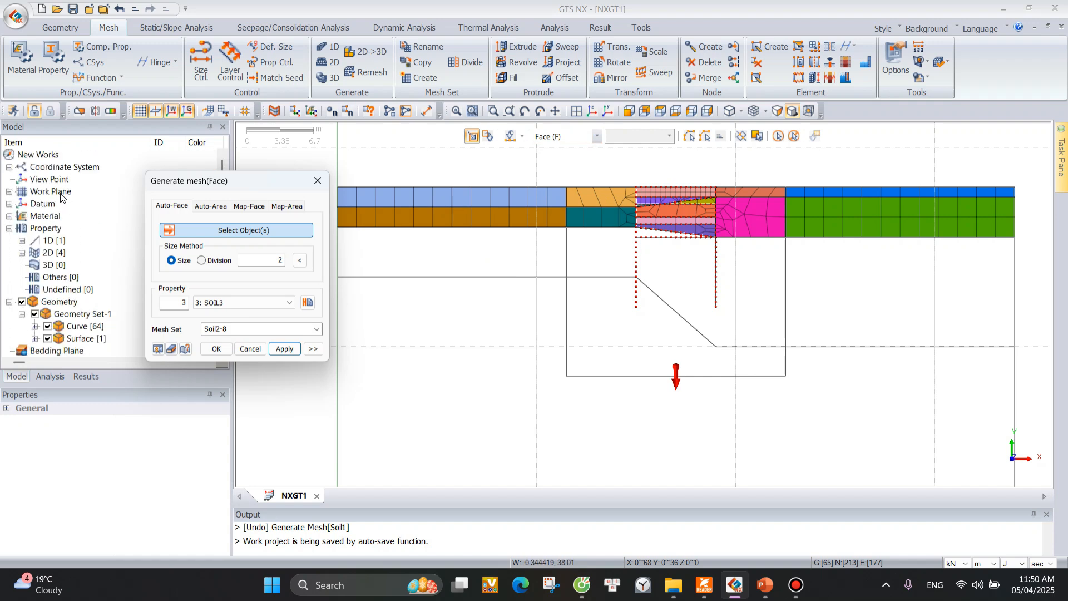
pyautogui.click(22, 302)
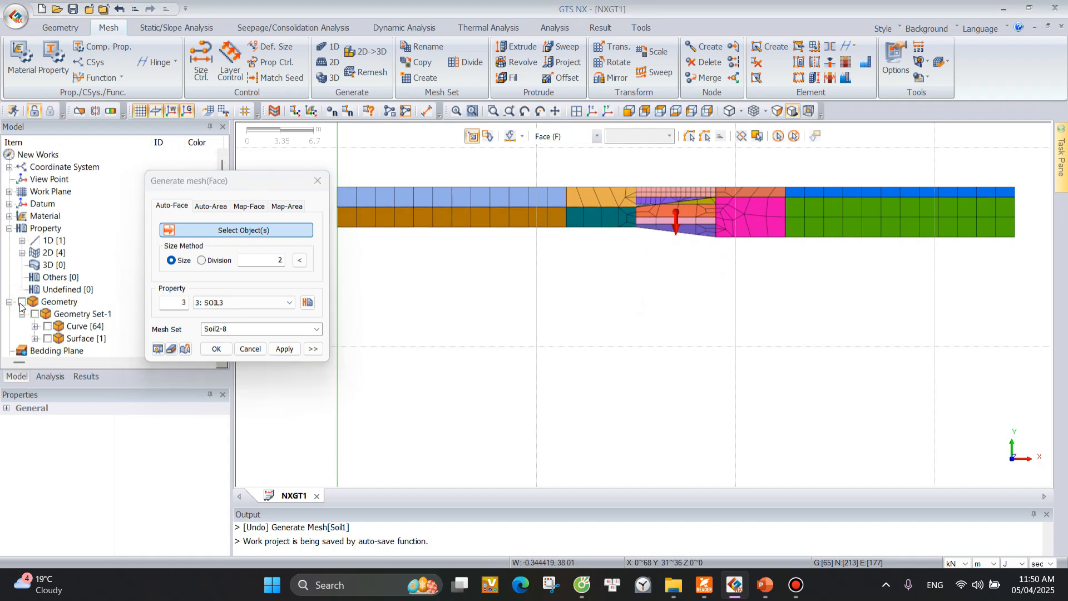
pyautogui.click(22, 302)
pyautogui.click(617, 248)
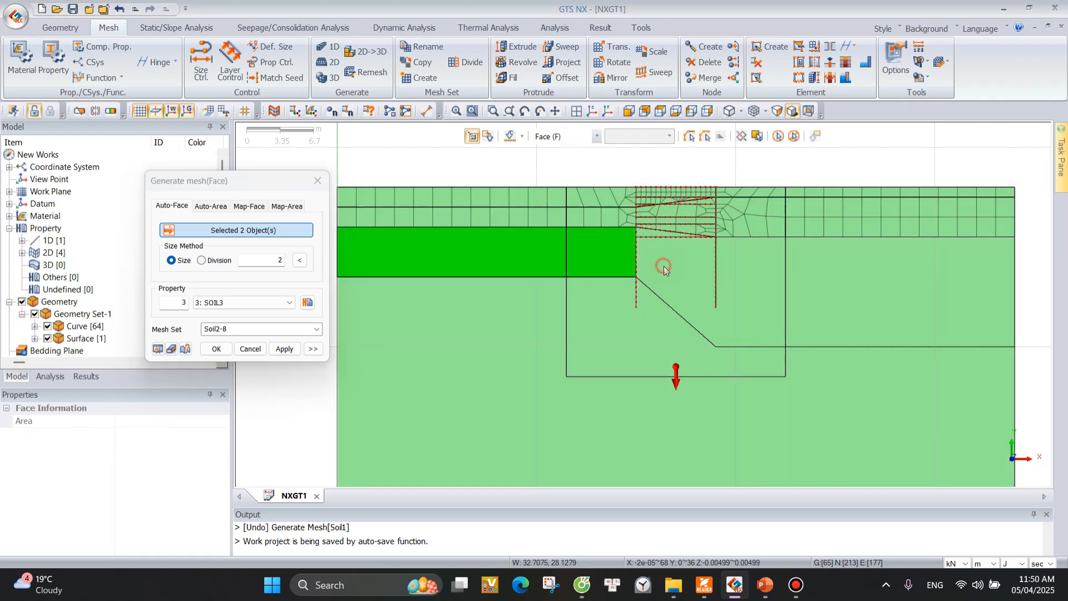
pyautogui.click(663, 266)
pyautogui.click(829, 262)
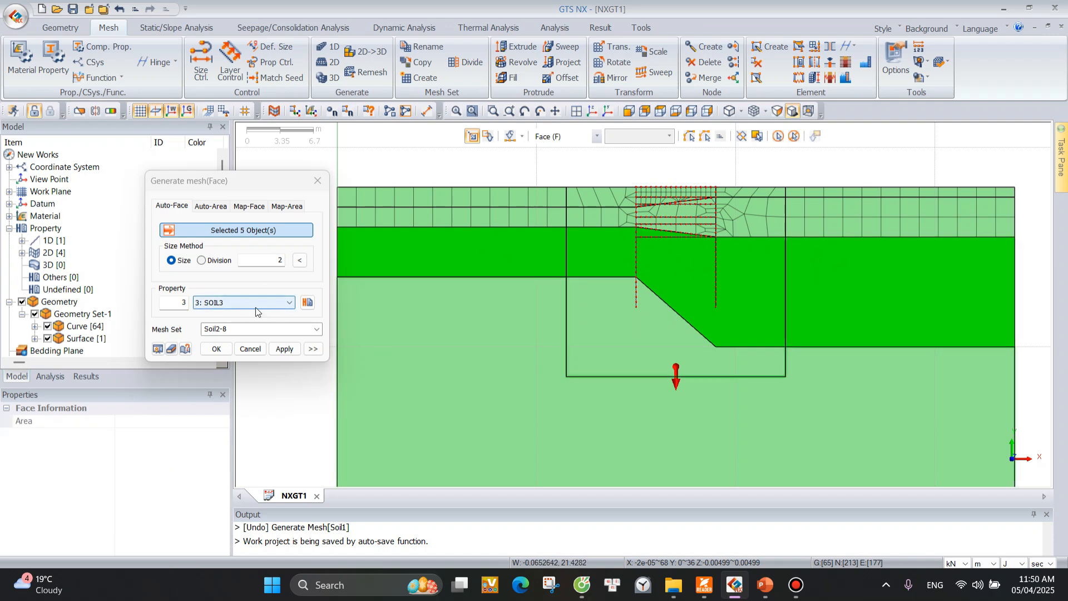
pyautogui.click(231, 329)
pyautogui.write('S')
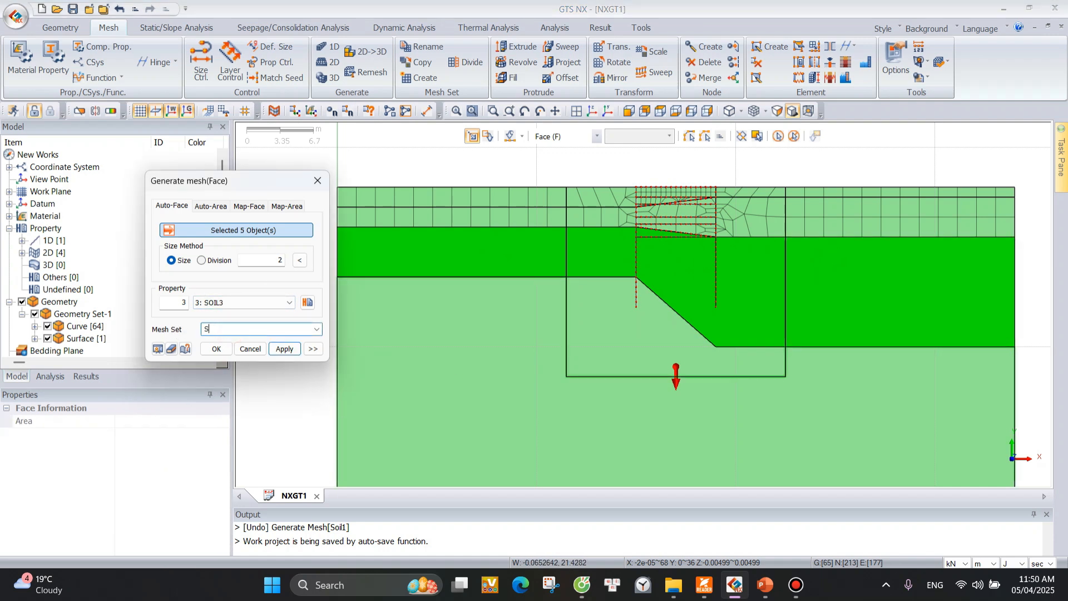
pyautogui.click(284, 350)
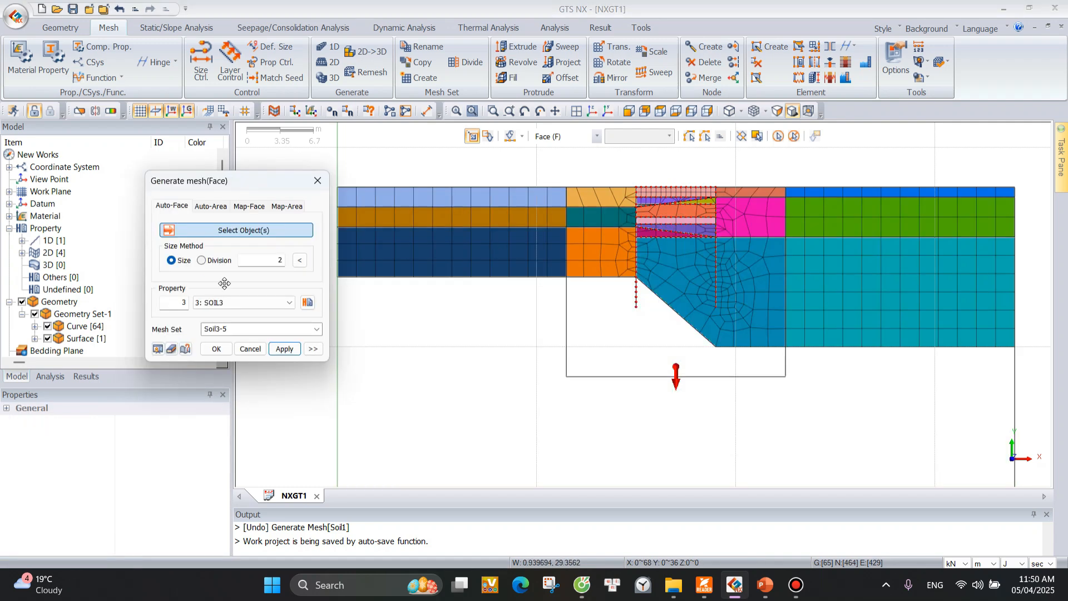
# Generate size 2 meshes on the two lowest soil faces with property SOIL4 and mesh set name Soil4, and finish face meshing.
pyautogui.scroll(-1, 582, 219)
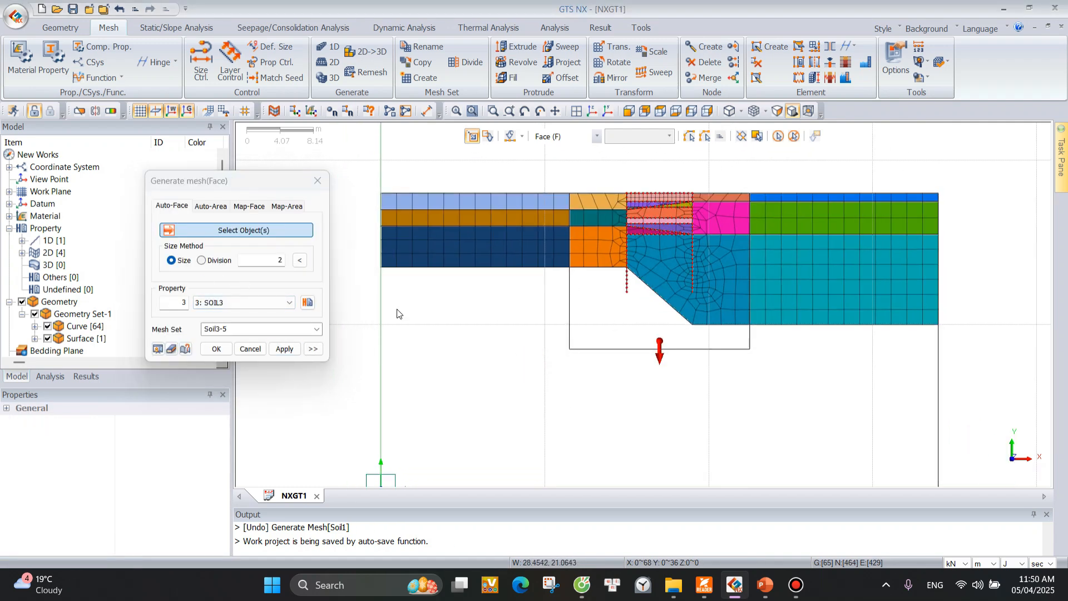
pyautogui.click(244, 302)
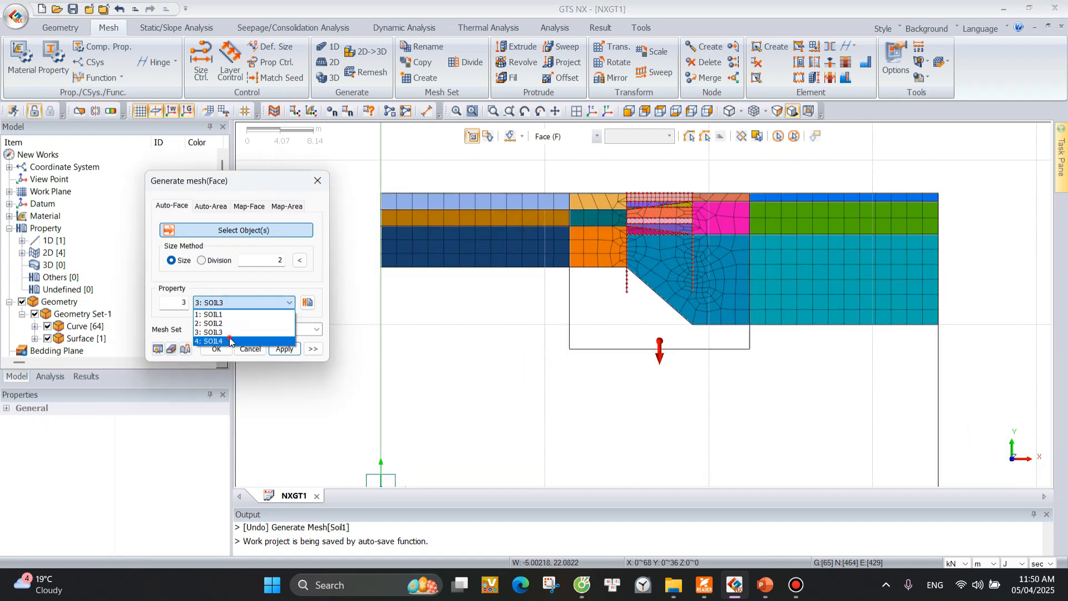
pyautogui.click(230, 341)
pyautogui.click(262, 326)
pyautogui.write('Soil4')
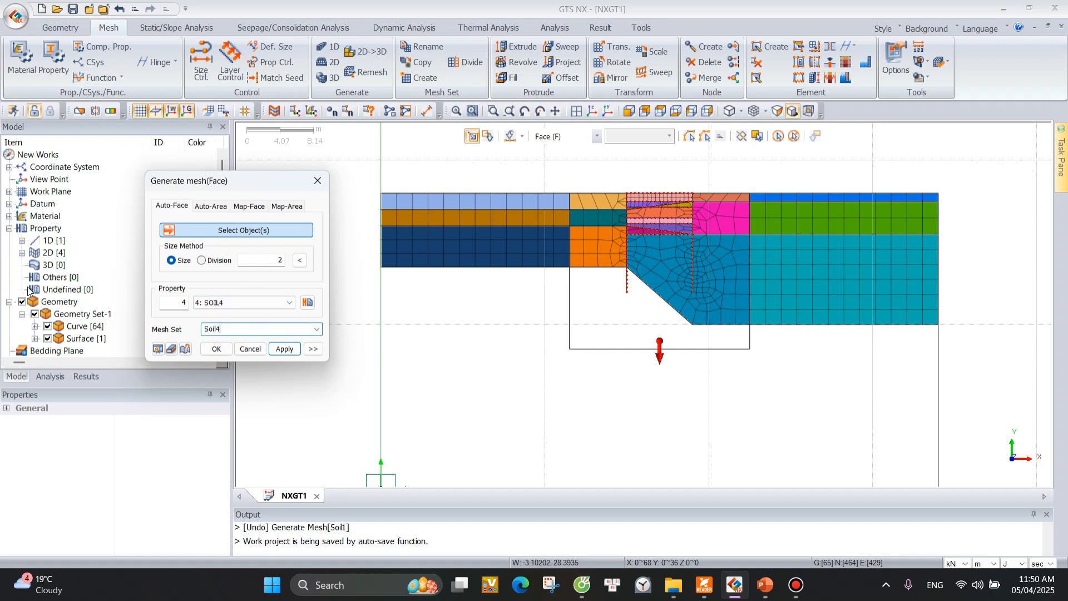
pyautogui.click(22, 302)
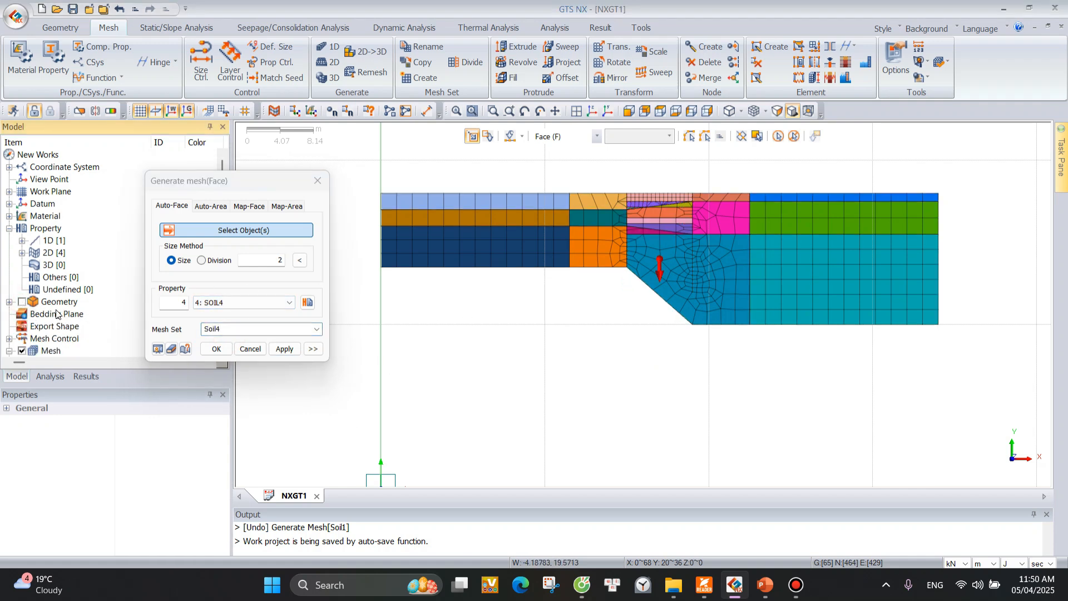
pyautogui.click(20, 303)
pyautogui.click(484, 364)
pyautogui.click(626, 312)
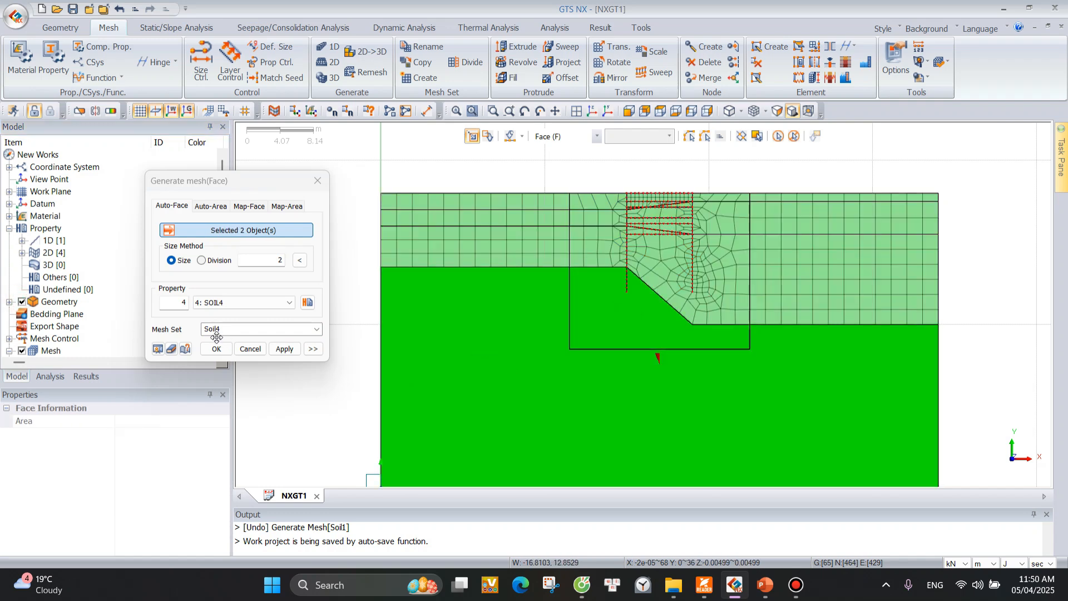
pyautogui.click(284, 349)
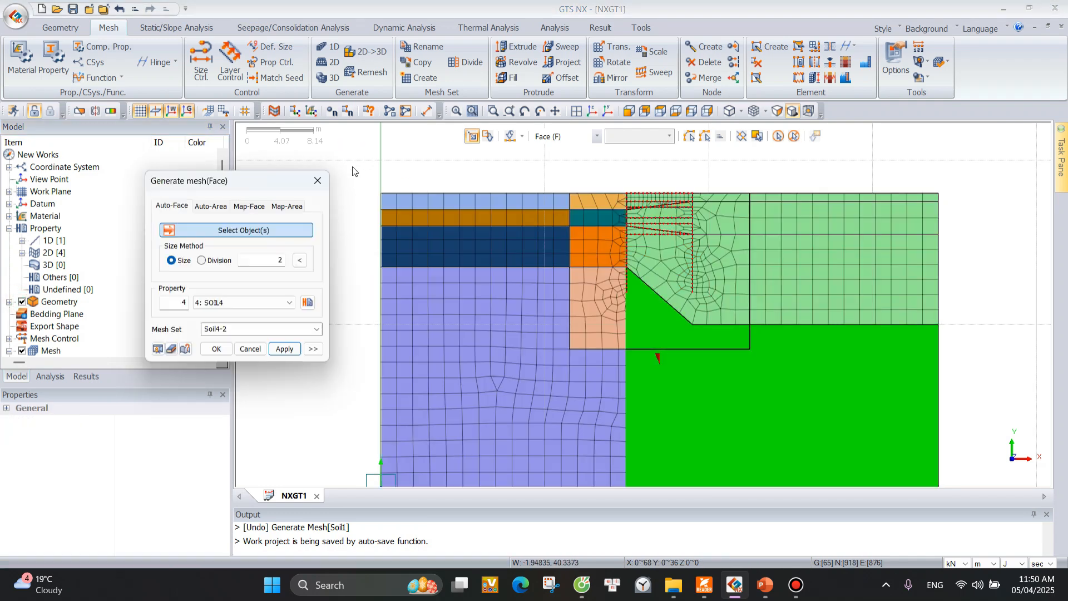
pyautogui.scroll(-1, 396, 158)
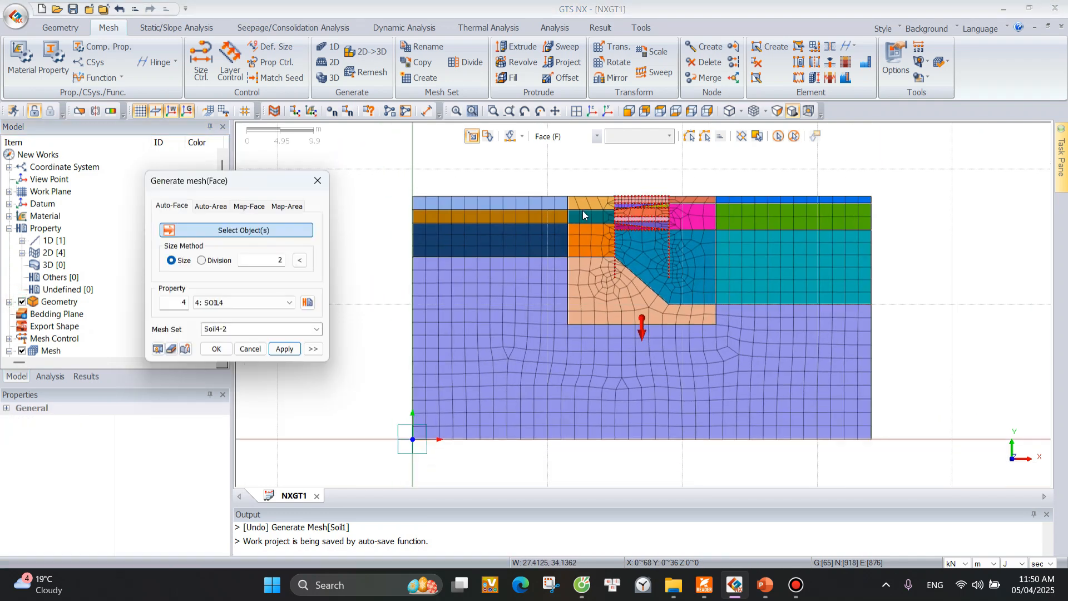
pyautogui.click(317, 181)
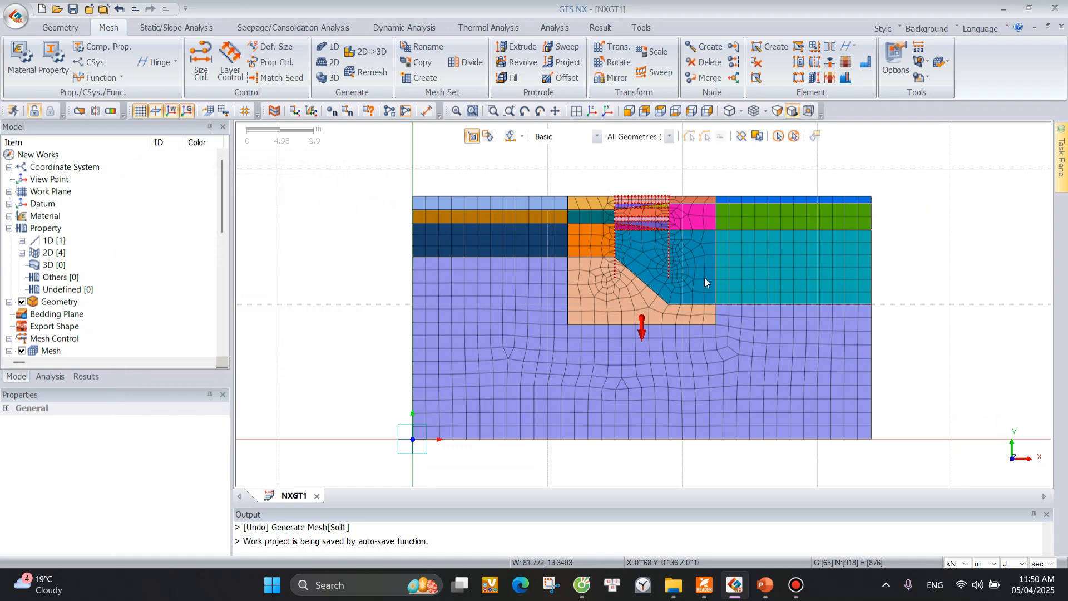
# Display the soil meshes by property color and compare them with the 2D plane strain properties SOIL1 to SOIL4.
pyautogui.scroll(-5, 634, 264)
pyautogui.scroll(6, 584, 333)
pyautogui.scroll(-1, 723, 200)
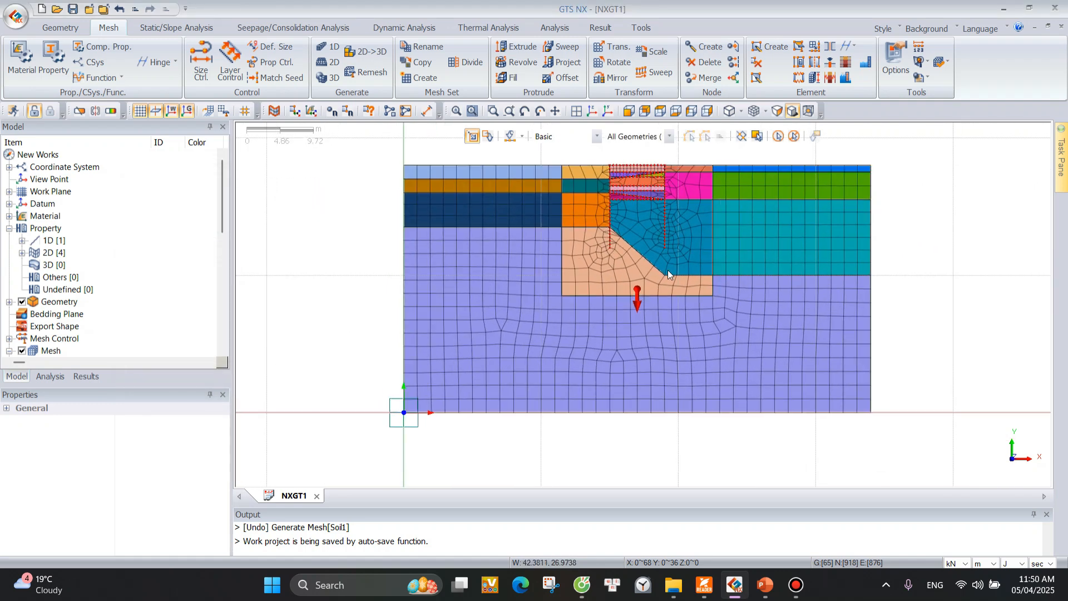
pyautogui.scroll(1, 617, 303)
pyautogui.scroll(-2, 569, 335)
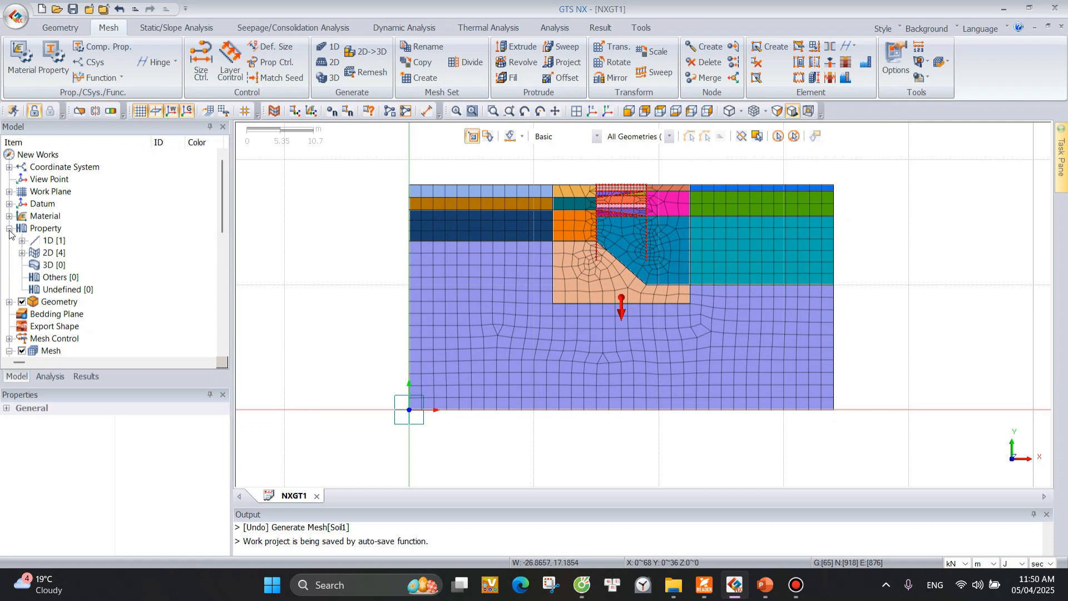
pyautogui.click(21, 253)
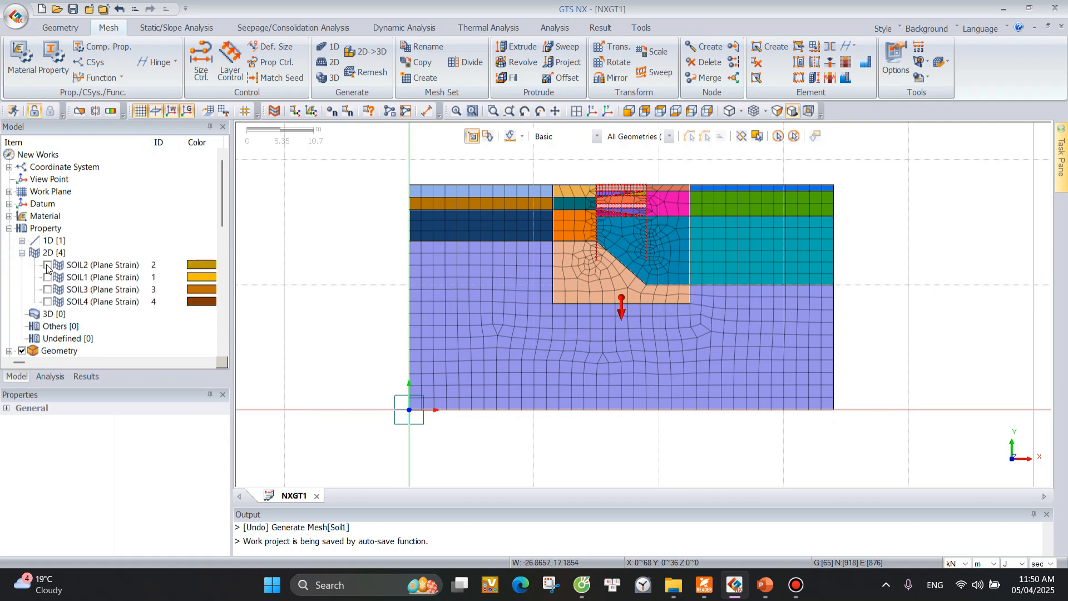
pyautogui.click(765, 112)
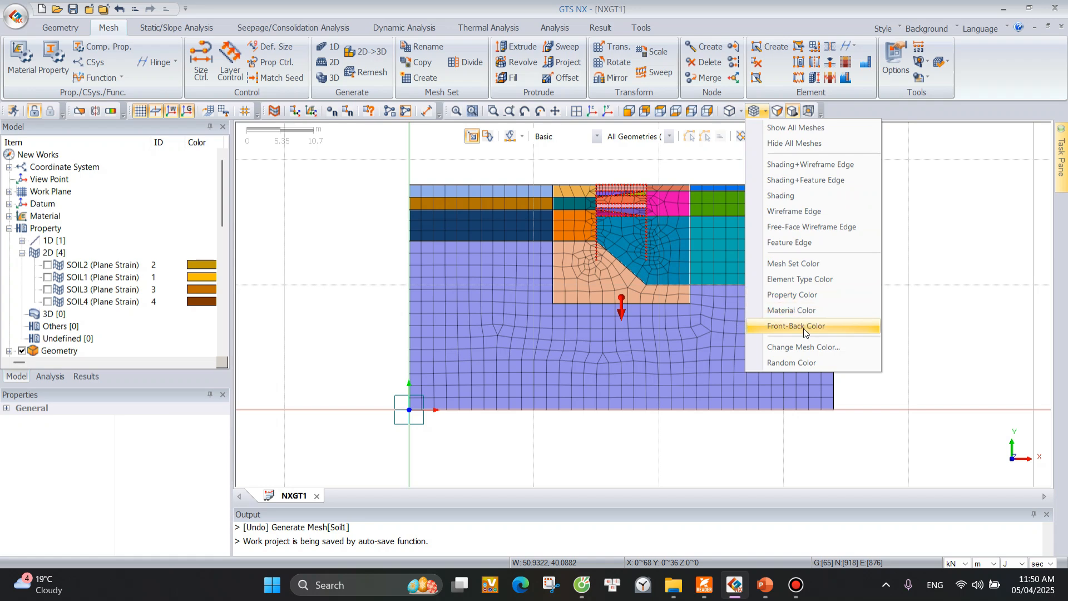
pyautogui.click(794, 298)
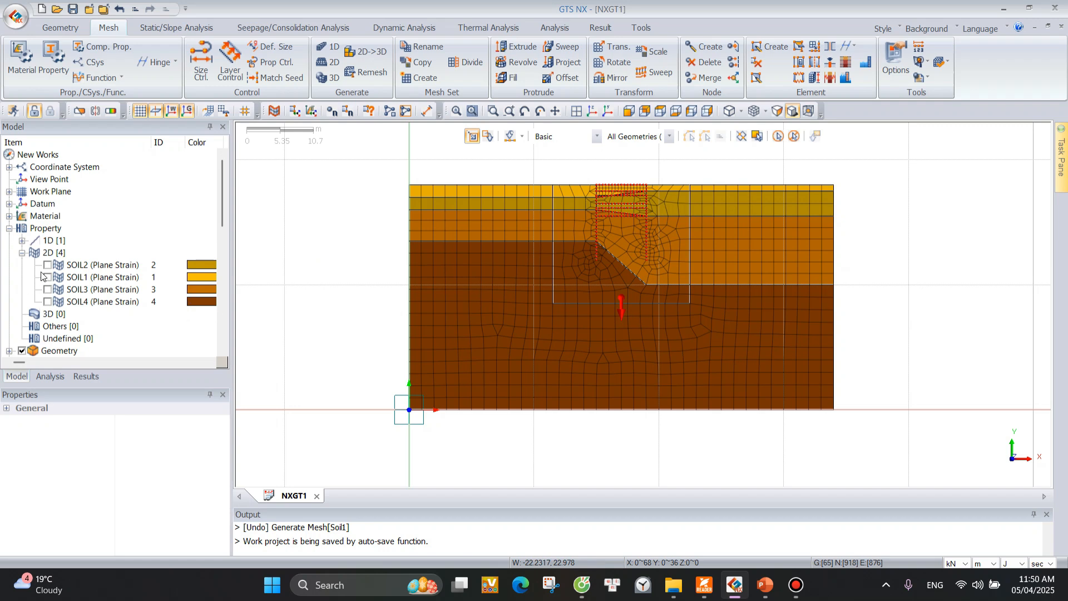
pyautogui.click(21, 253)
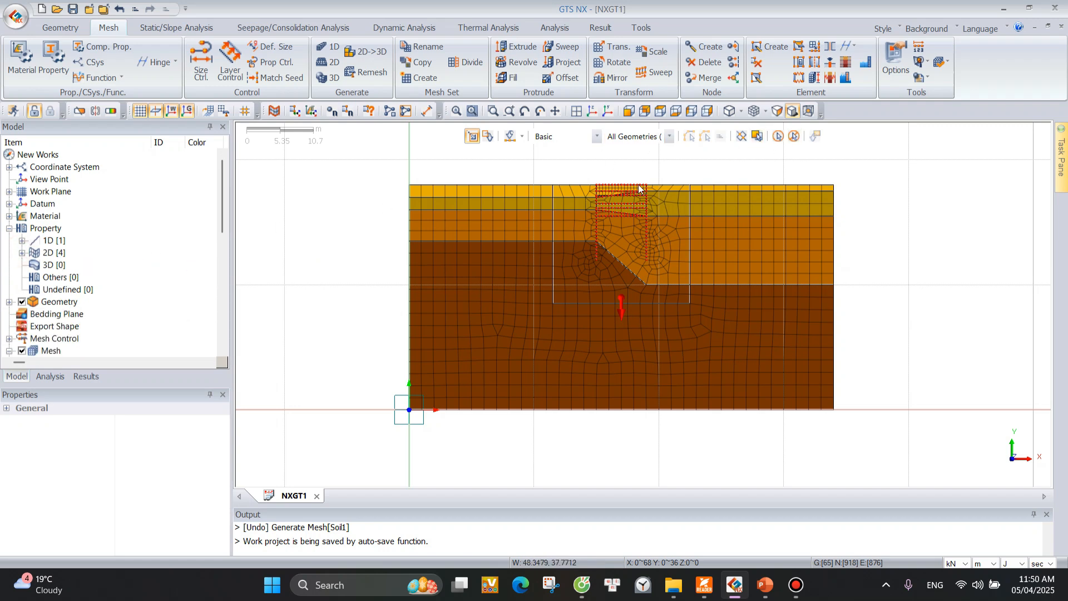
# Set the selection filter to Mesh Set, keeping the Basic selection method, around the meshes between the retaining walls.
pyautogui.scroll(1, 591, 214)
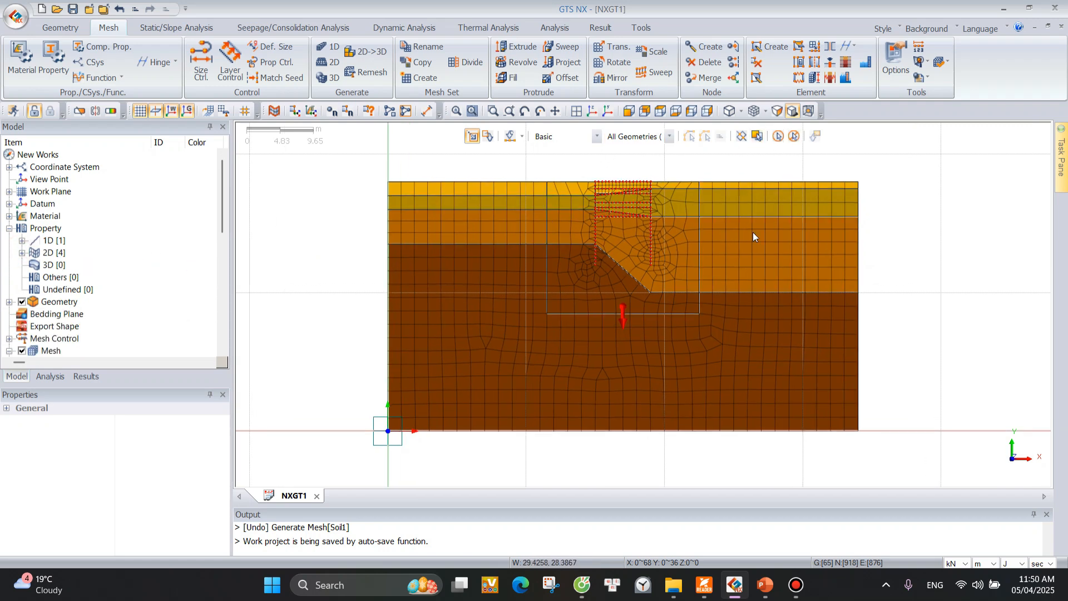
pyautogui.scroll(5, 629, 184)
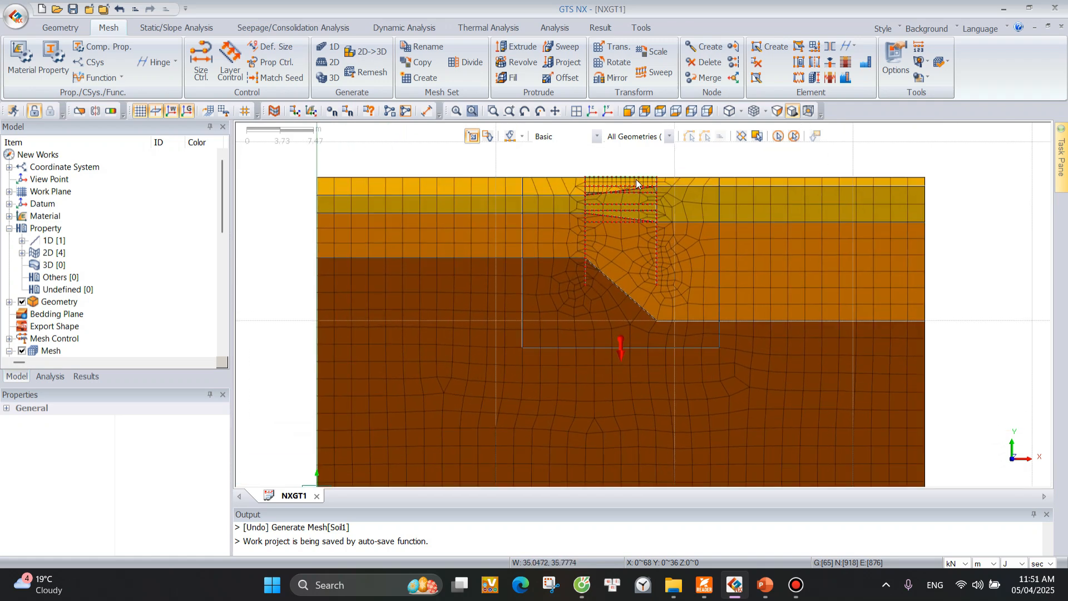
pyautogui.scroll(4, 618, 173)
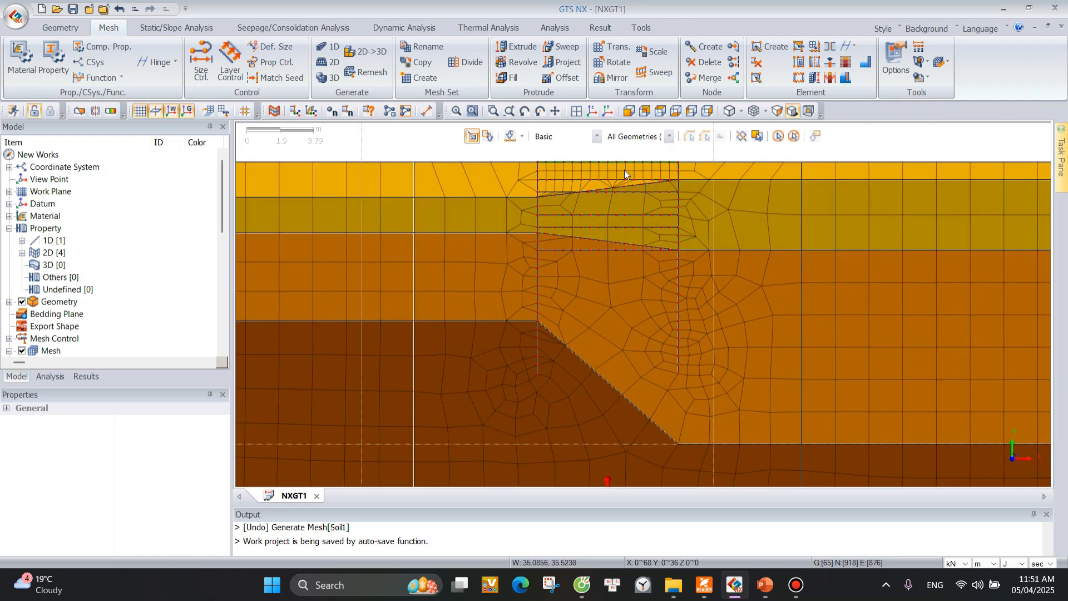
pyautogui.click(596, 137)
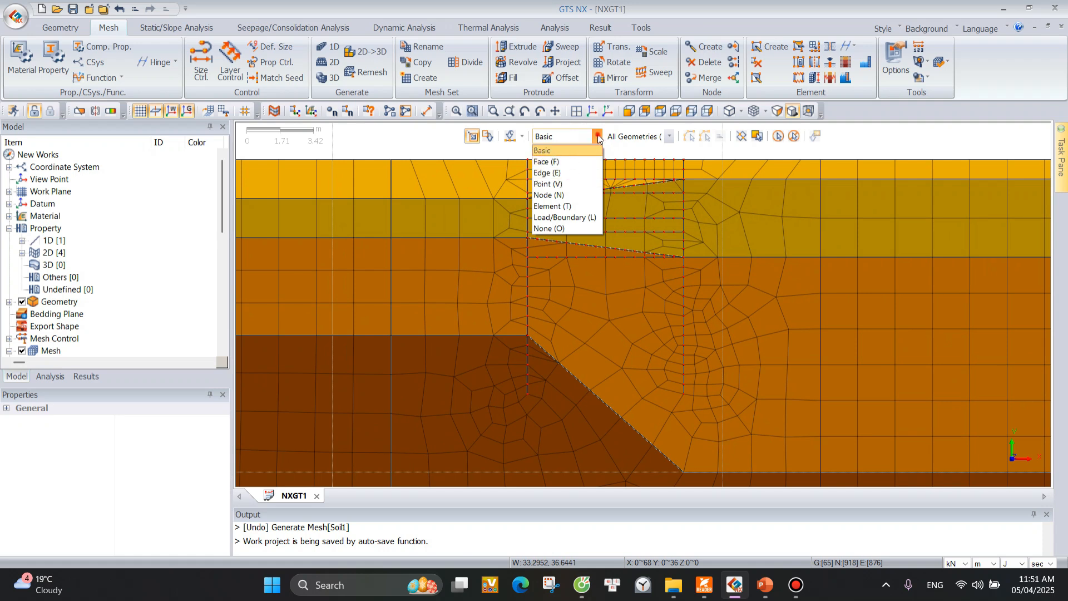
pyautogui.click(597, 137)
pyautogui.click(669, 136)
pyautogui.click(625, 269)
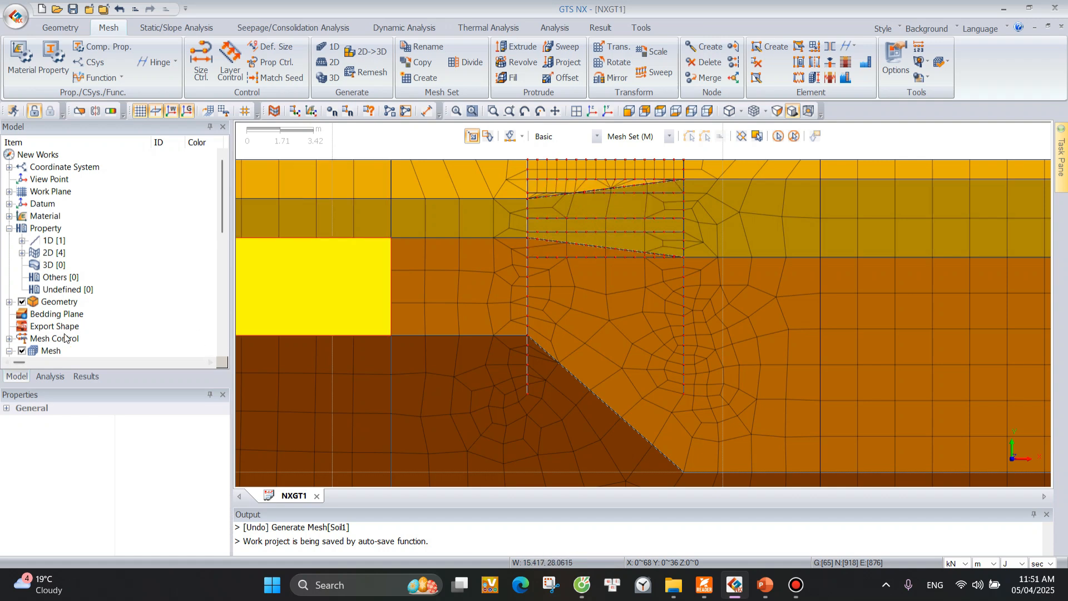
# Include the elements of the two wedge-shaped meshes just below the top strip between the retaining walls in mesh set Soil1-2.
pyautogui.scroll(-2, 8, 295)
pyautogui.scroll(-2, 84, 284)
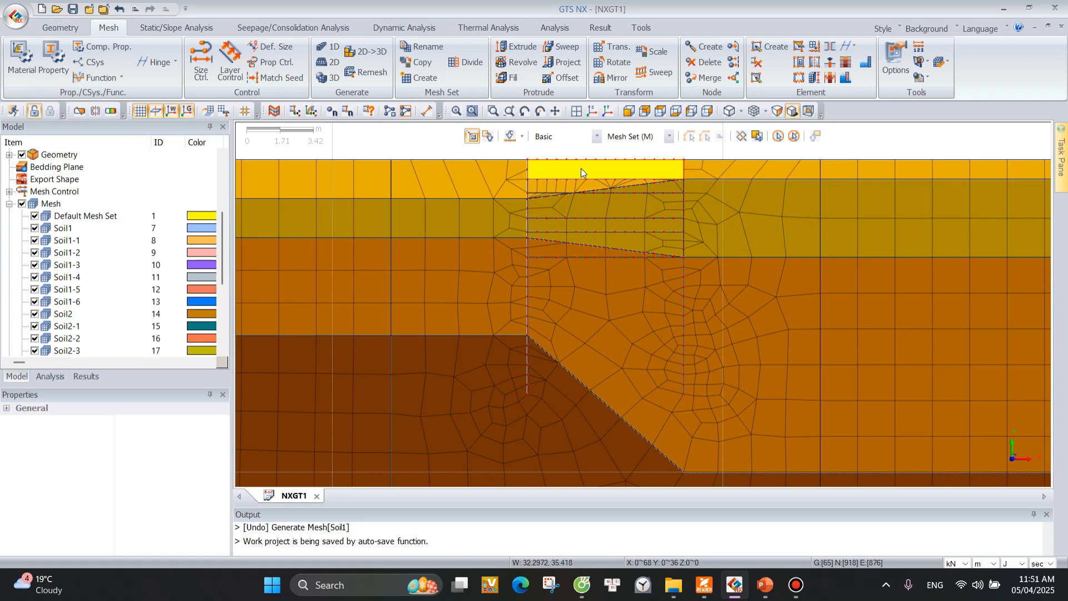
pyautogui.click(128, 252)
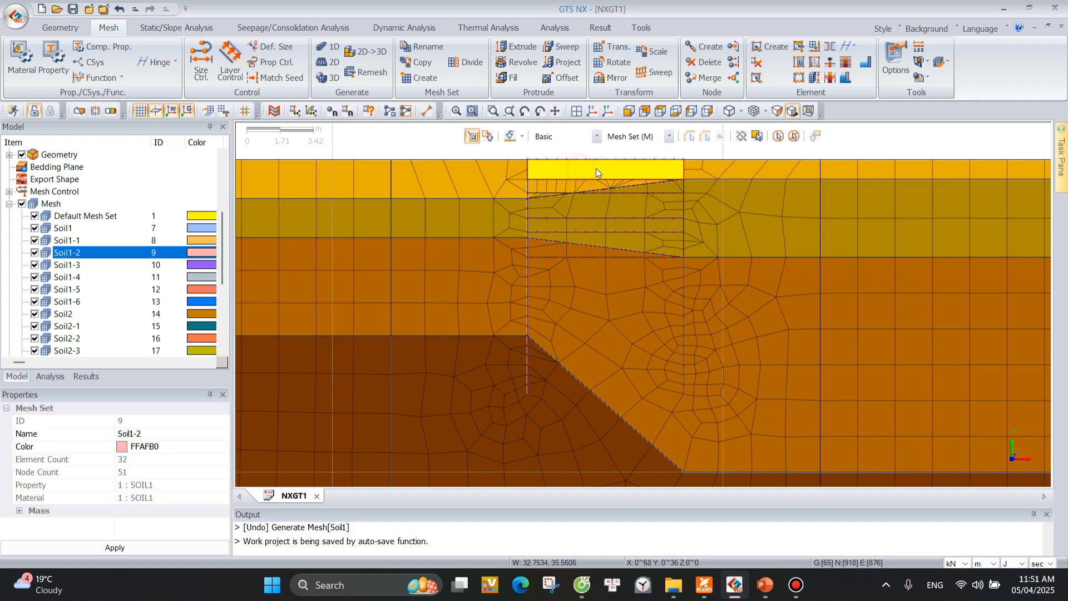
pyautogui.rightClick(75, 253)
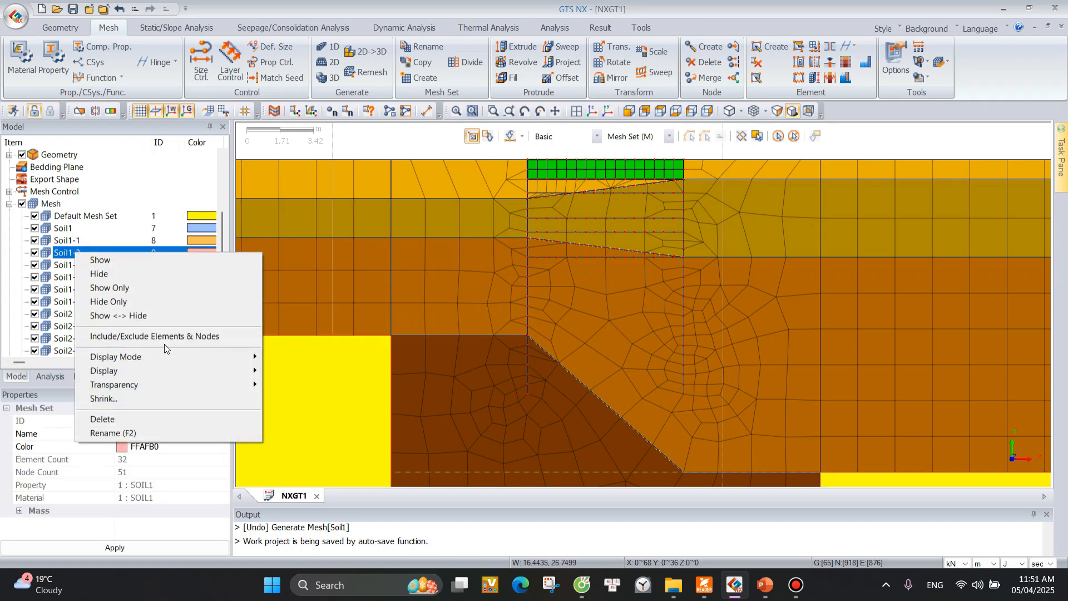
pyautogui.click(188, 336)
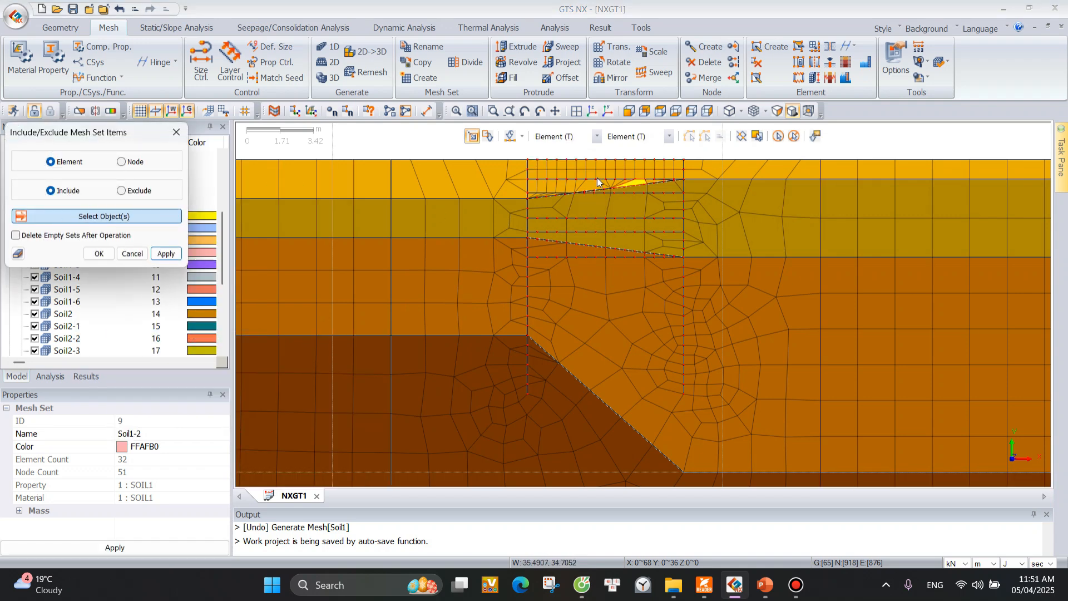
pyautogui.click(595, 136)
pyautogui.click(552, 151)
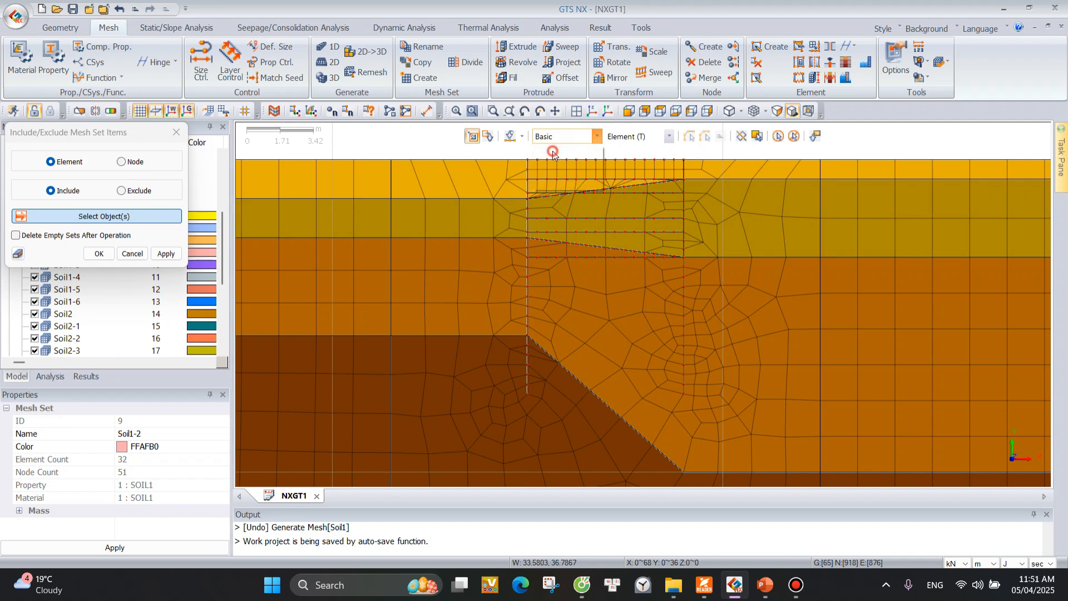
pyautogui.click(596, 174)
pyautogui.click(563, 192)
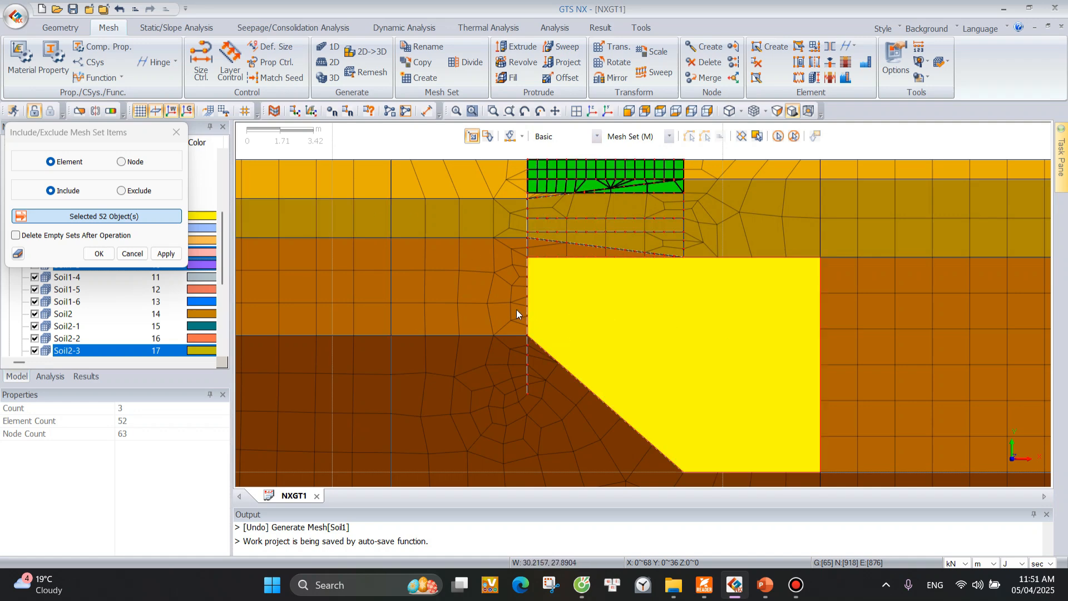
pyautogui.click(166, 254)
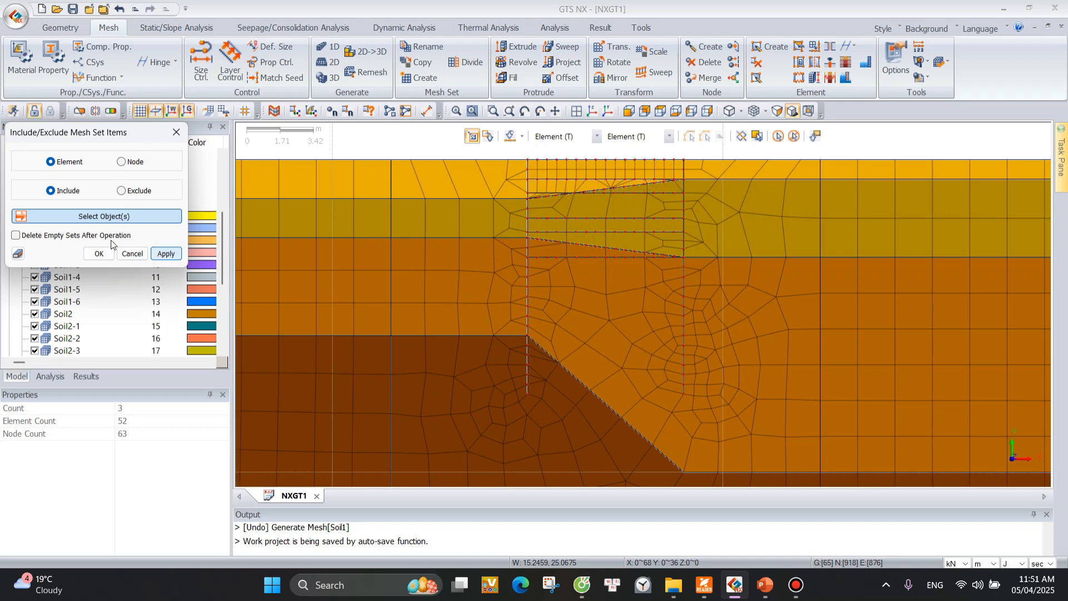
pyautogui.click(181, 132)
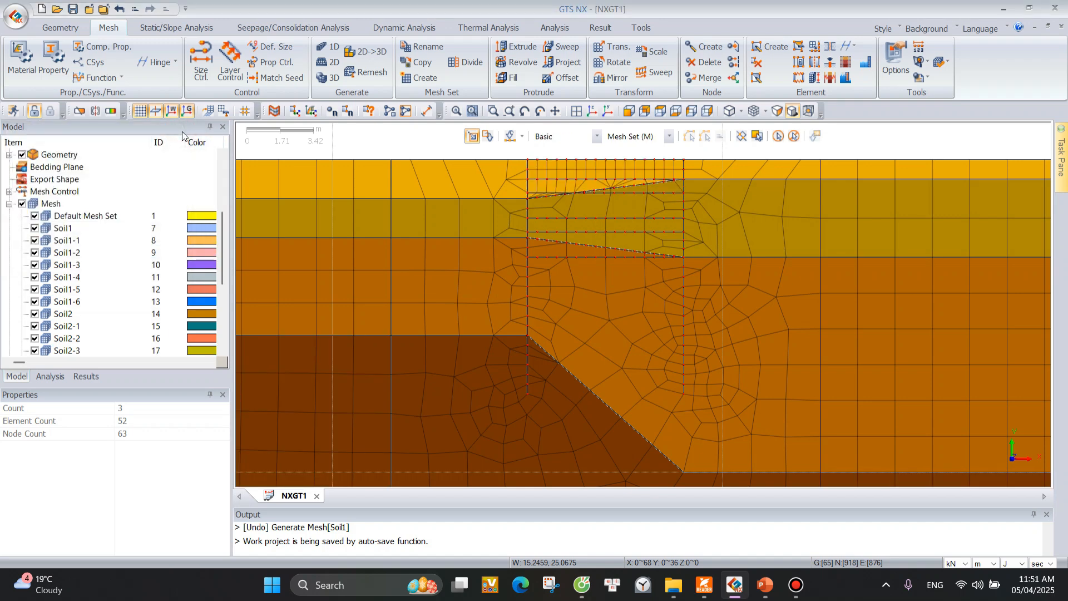
# Rename mesh set Soil1-2 as Ex1, and hide and show it again to check its extent.
pyautogui.click(621, 175)
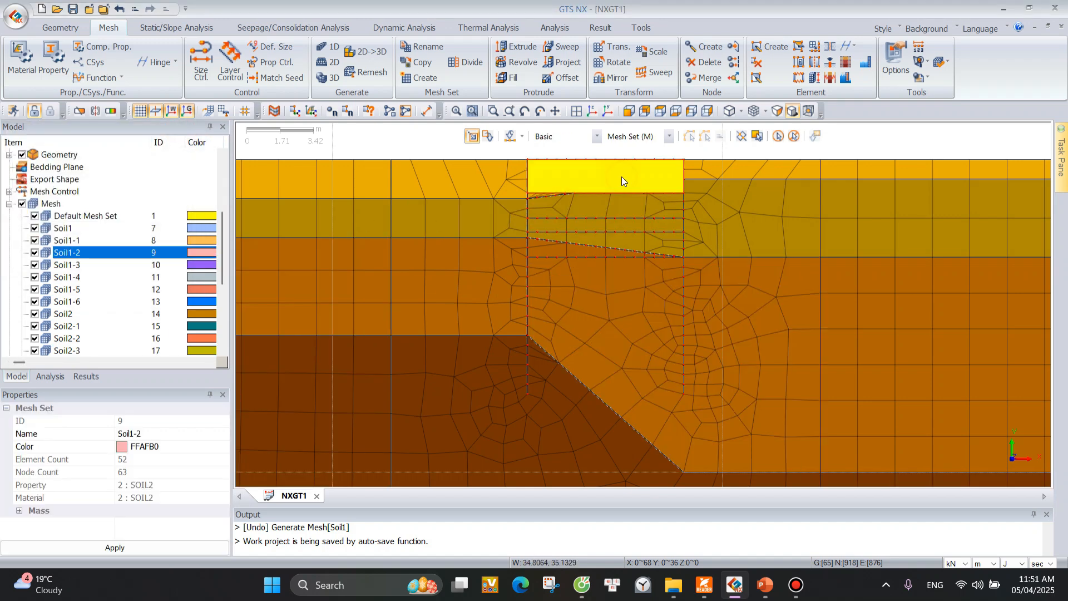
pyautogui.rightClick(84, 254)
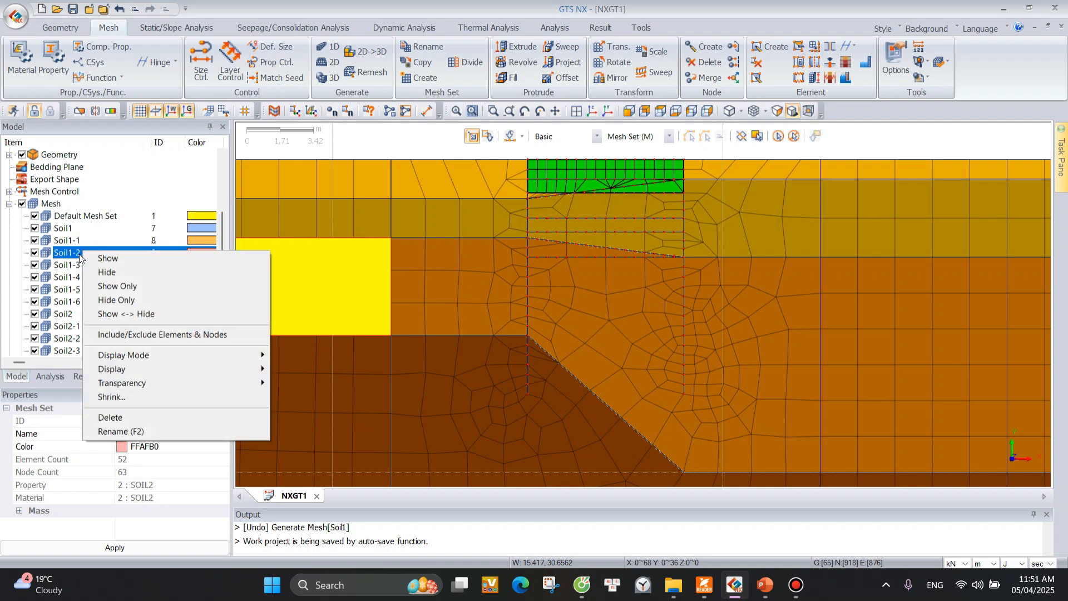
pyautogui.click(79, 255)
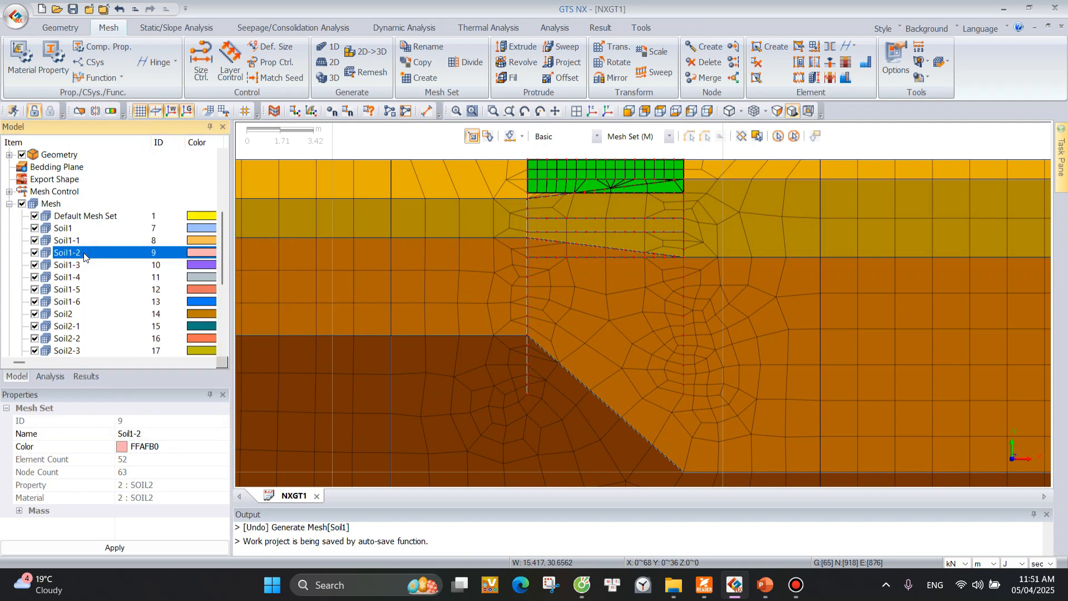
pyautogui.click(84, 254)
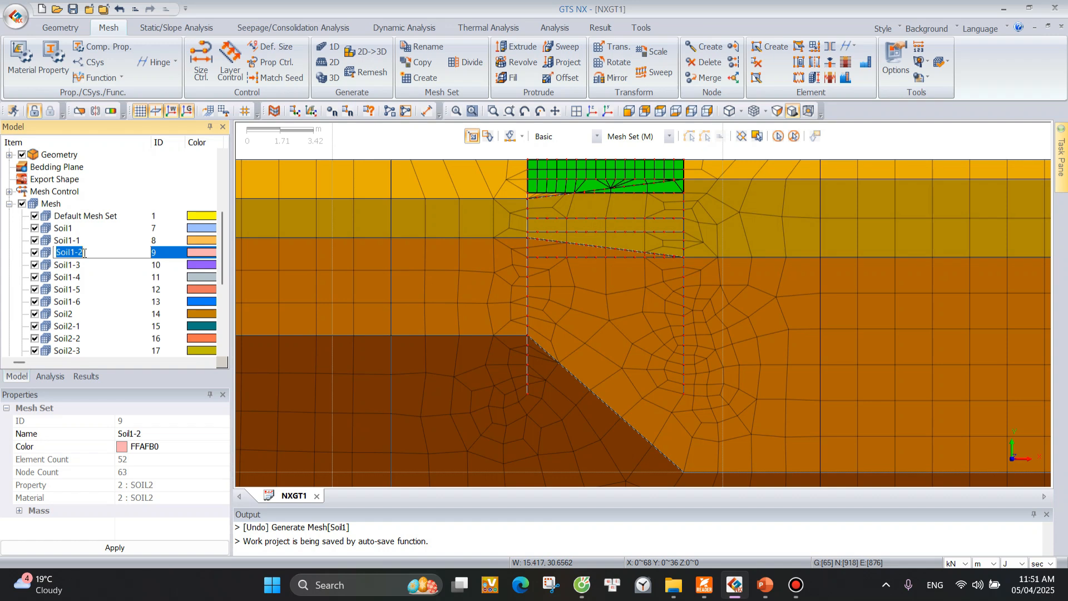
pyautogui.write('E')
pyautogui.press('BackSpace')
pyautogui.press('BackSpace')
pyautogui.press('Return')
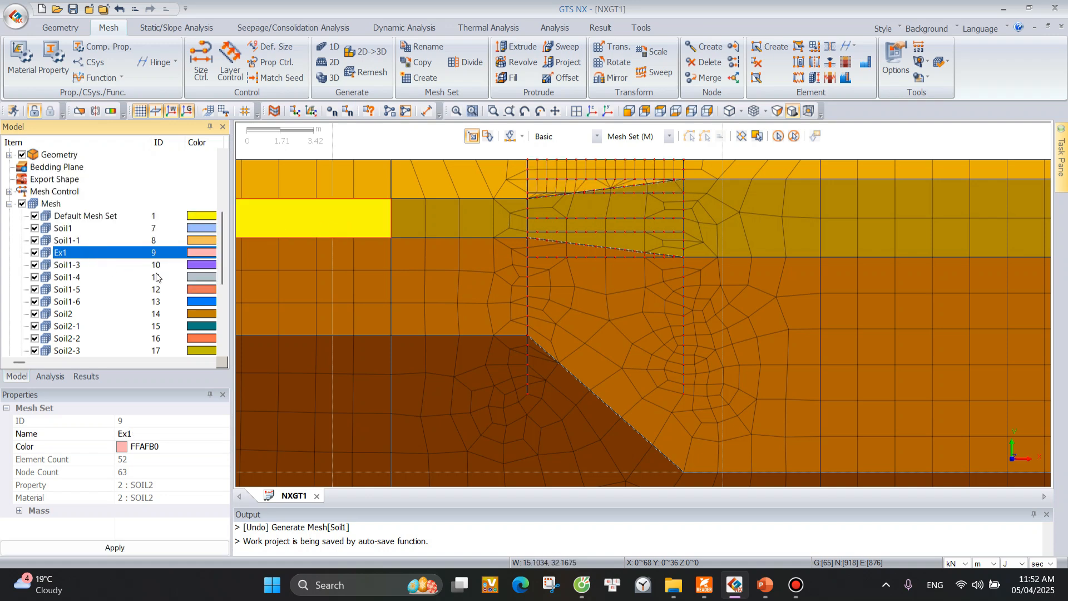
pyautogui.click(548, 177)
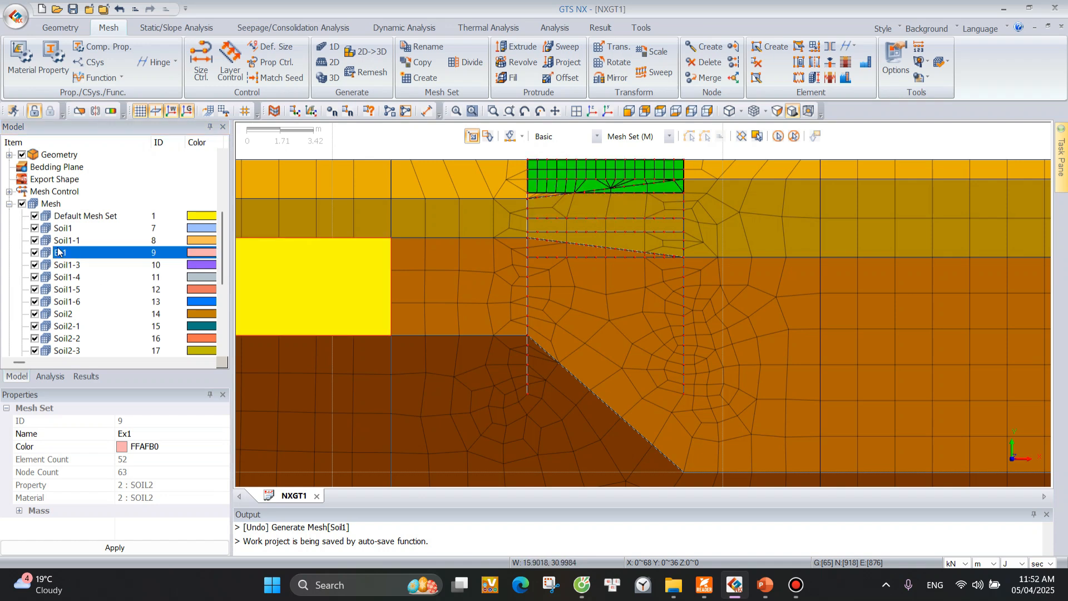
pyautogui.click(35, 253)
pyautogui.click(34, 253)
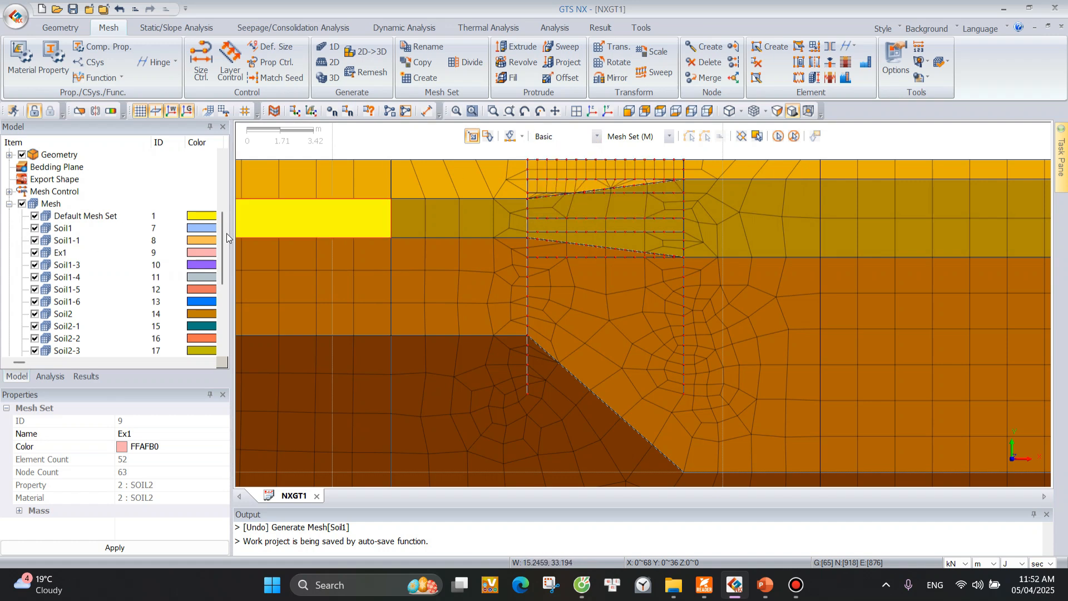
# Include the elements of the thin Soil1-4 wedge above and the Soil2-4 strip below in mesh set Soil2-2.
pyautogui.click(585, 202)
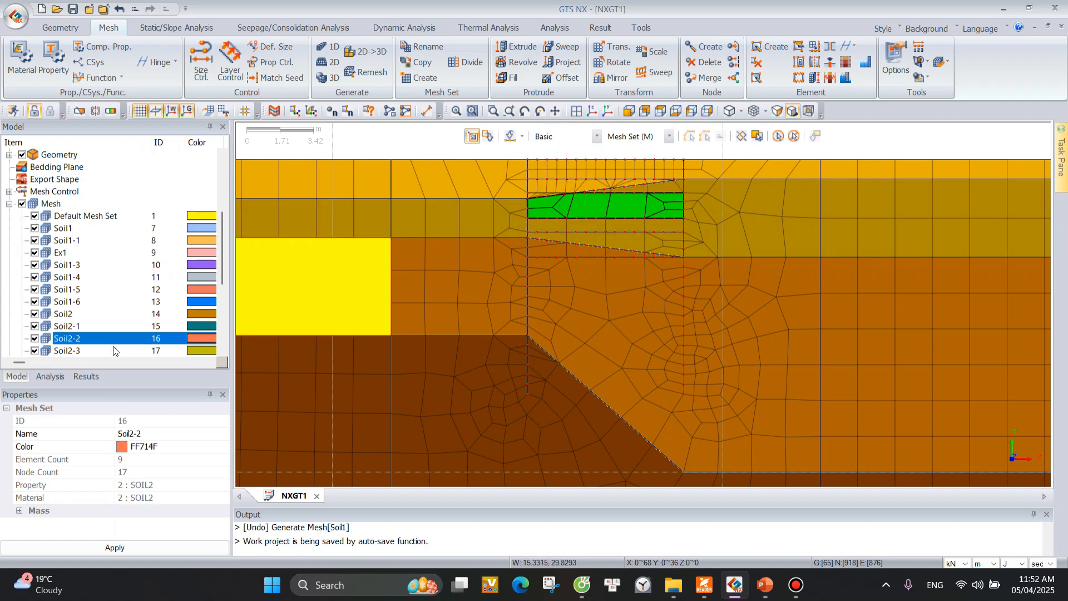
pyautogui.scroll(-1, 158, 304)
pyautogui.rightClick(82, 303)
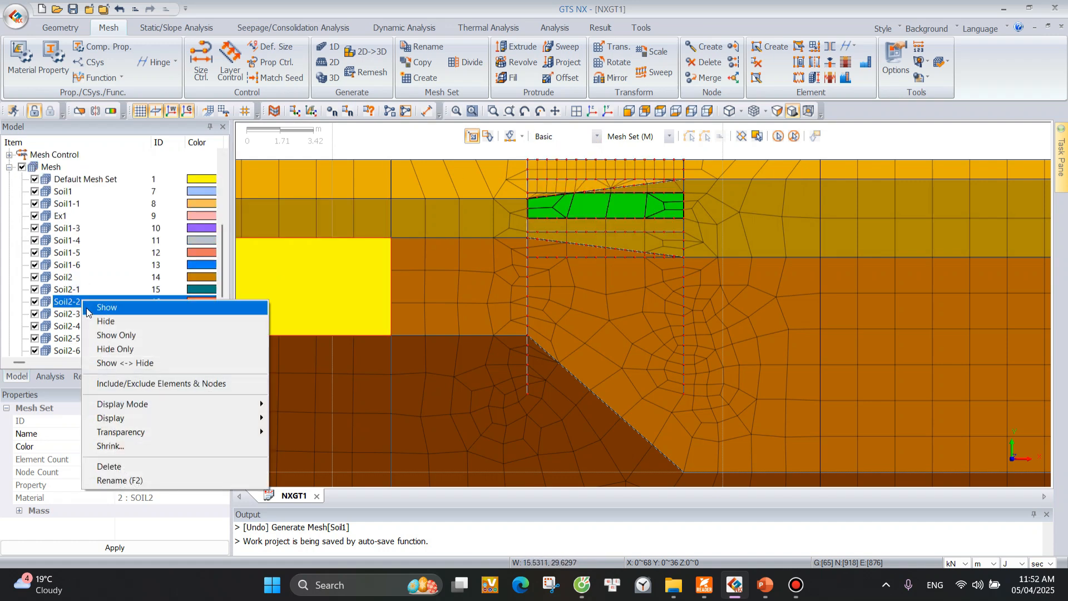
pyautogui.click(100, 383)
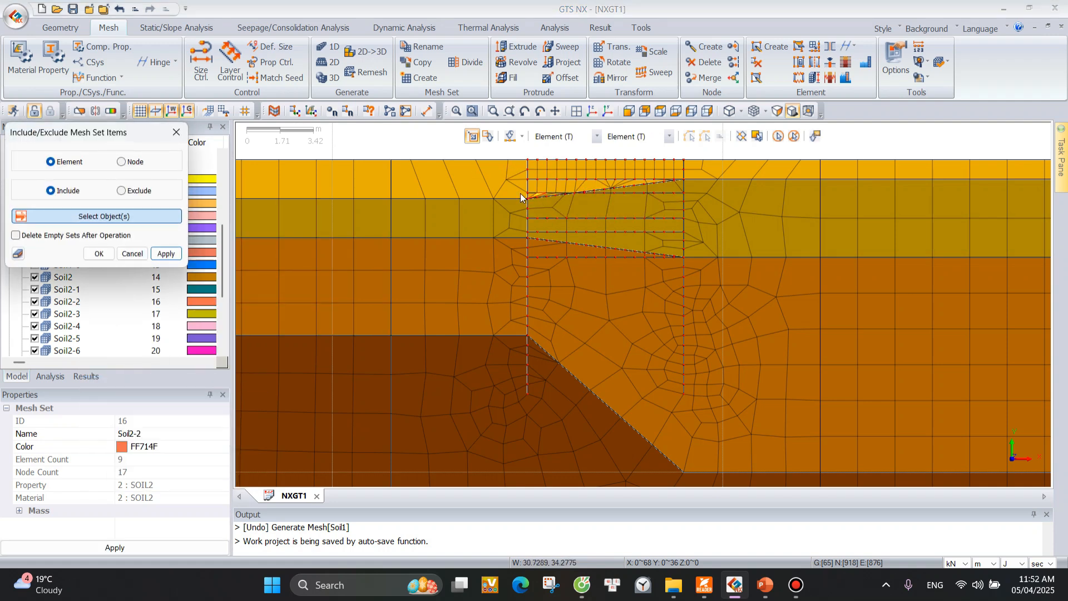
pyautogui.click(596, 136)
pyautogui.click(542, 150)
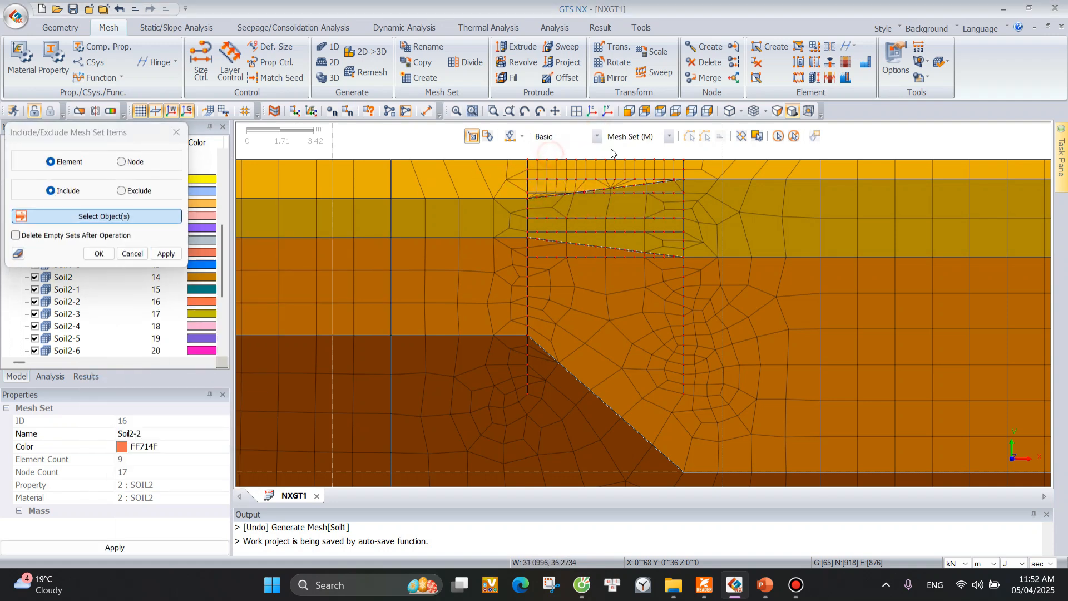
pyautogui.click(584, 208)
pyautogui.click(617, 224)
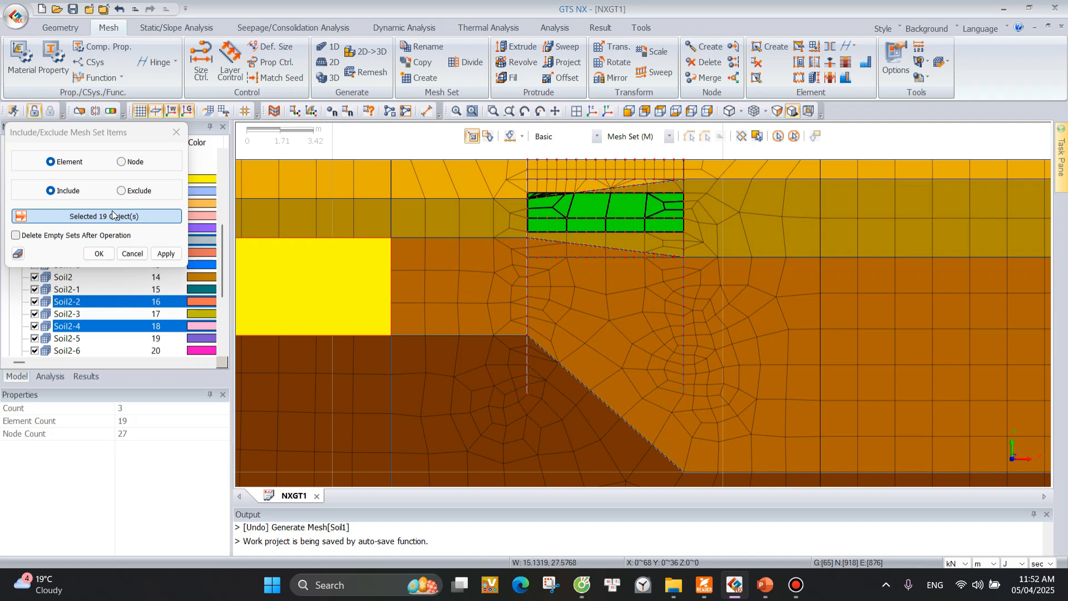
pyautogui.click(168, 254)
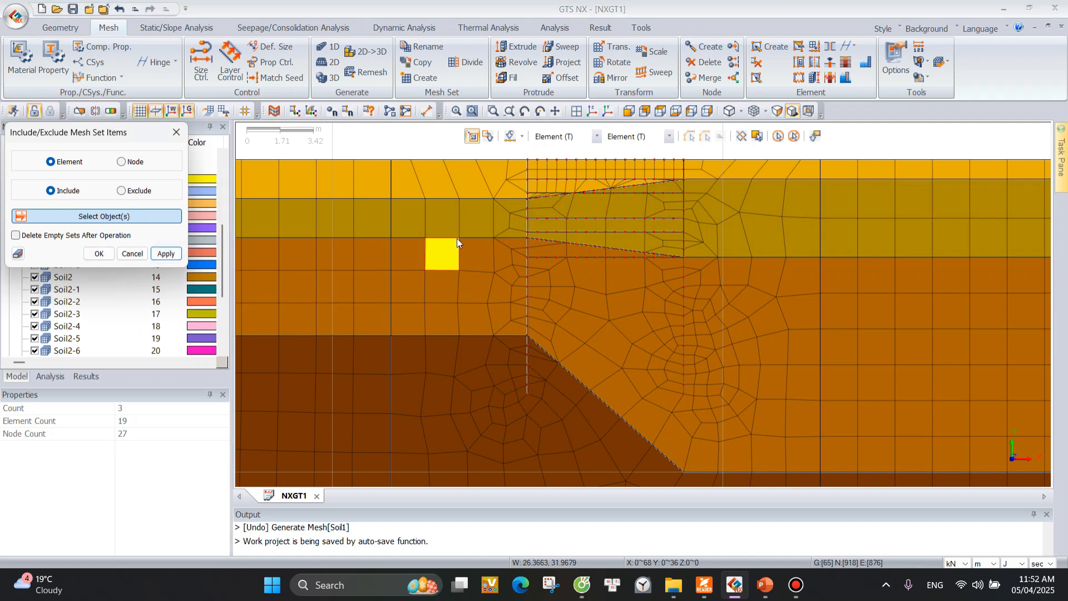
pyautogui.click(176, 132)
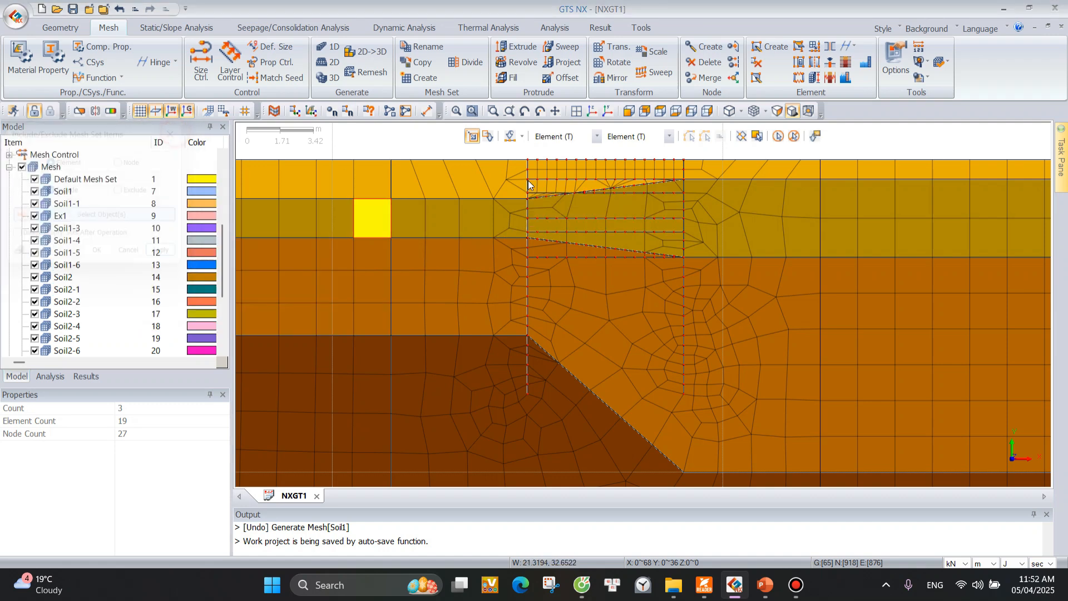
# Rename mesh set Soil2-2, the second excavation stage between the walls, as Ex2.
pyautogui.click(585, 214)
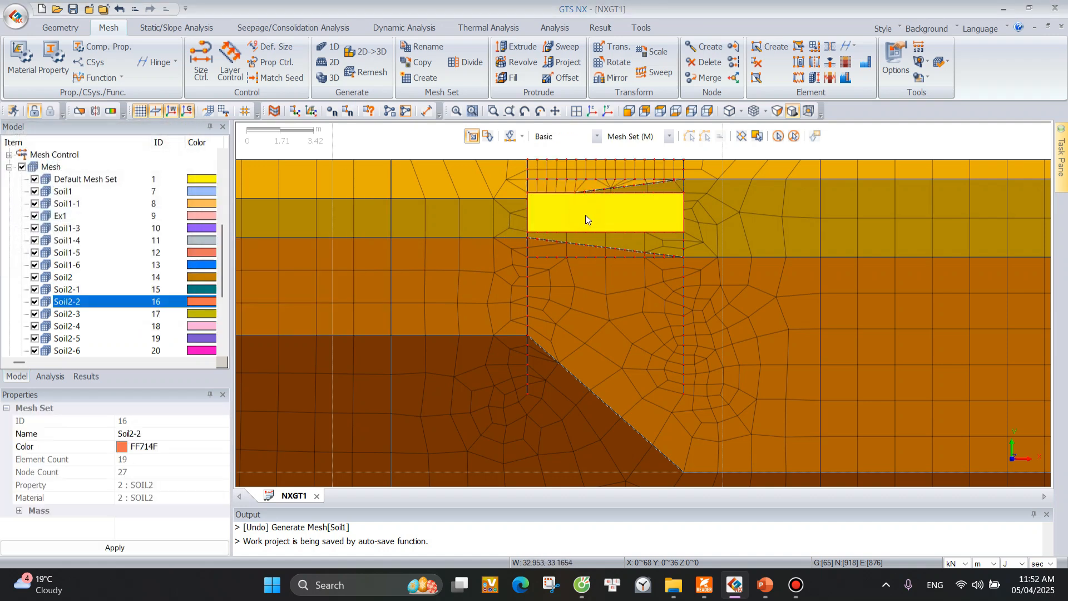
pyautogui.click(73, 305)
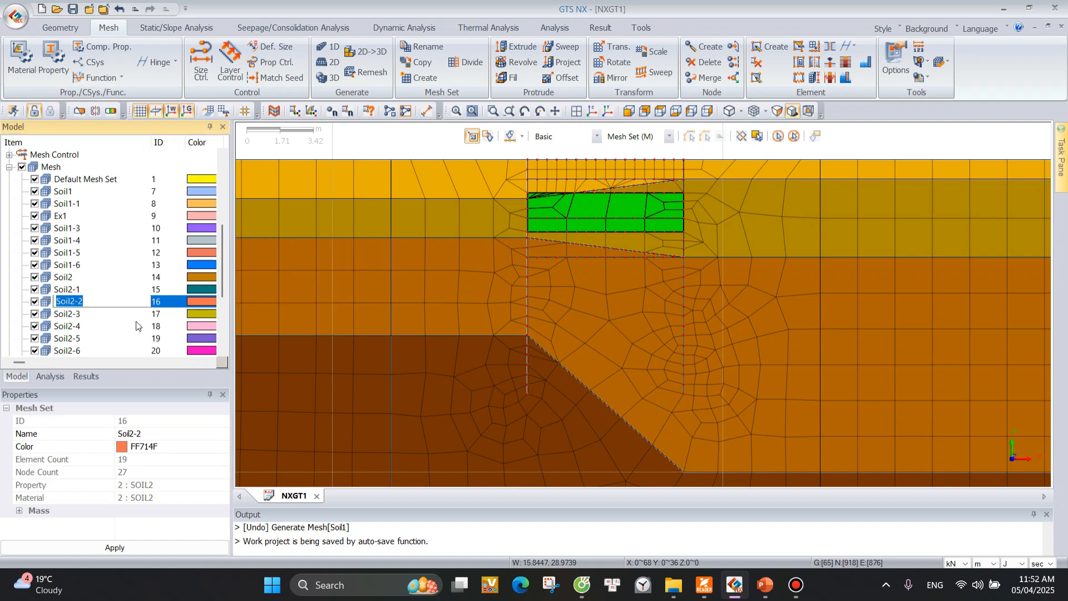
pyautogui.write('Ex2')
pyautogui.press('Return')
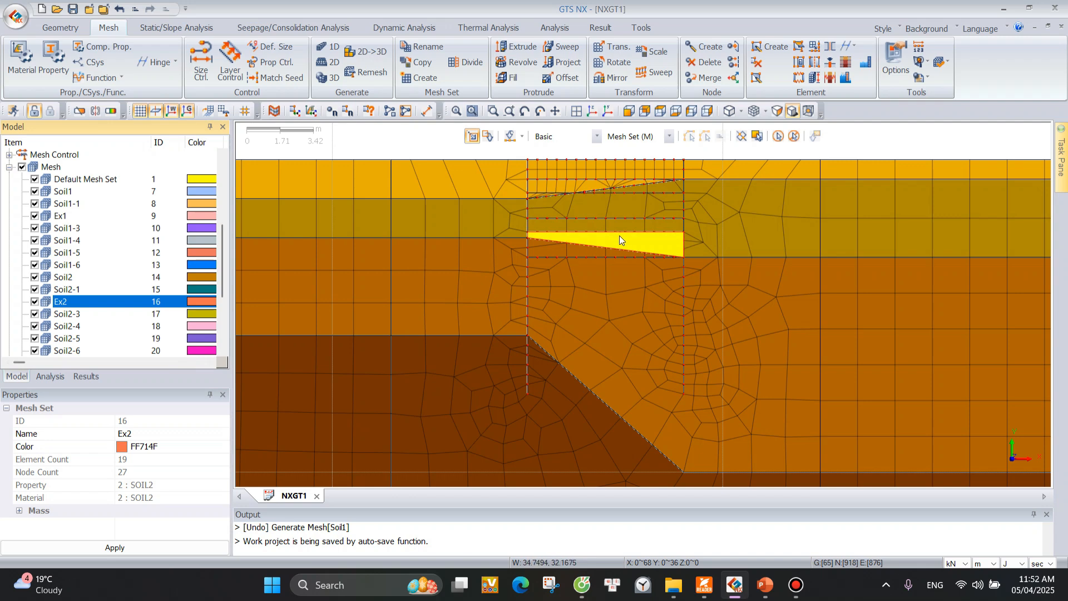
# Include the elements of the adjoining third-layer wedge at the excavation base in mesh set Soil2-5.
pyautogui.click(102, 336)
pyautogui.rightClick(88, 338)
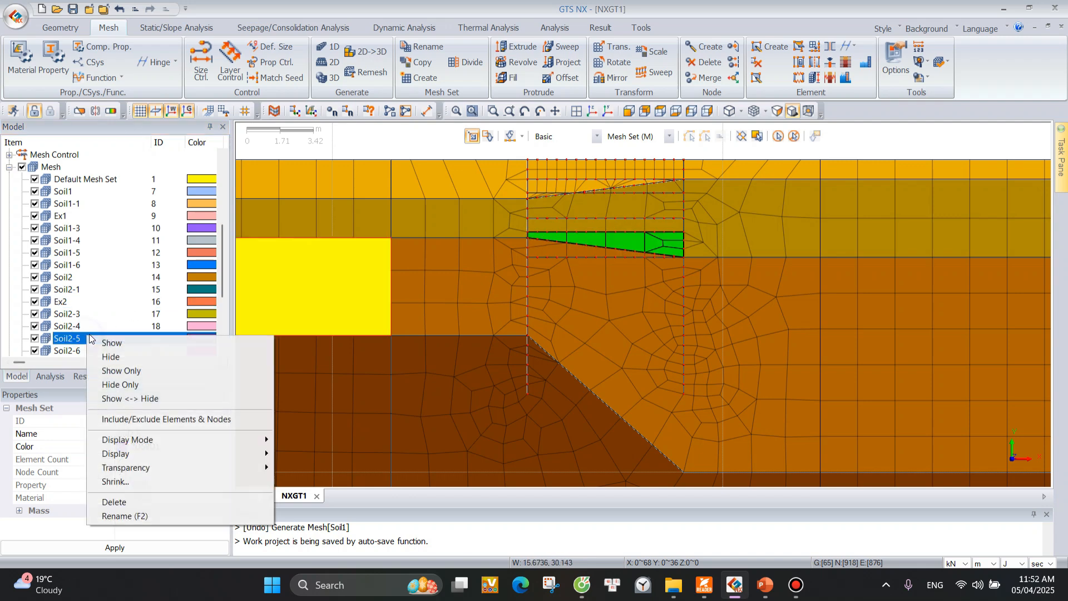
pyautogui.click(134, 417)
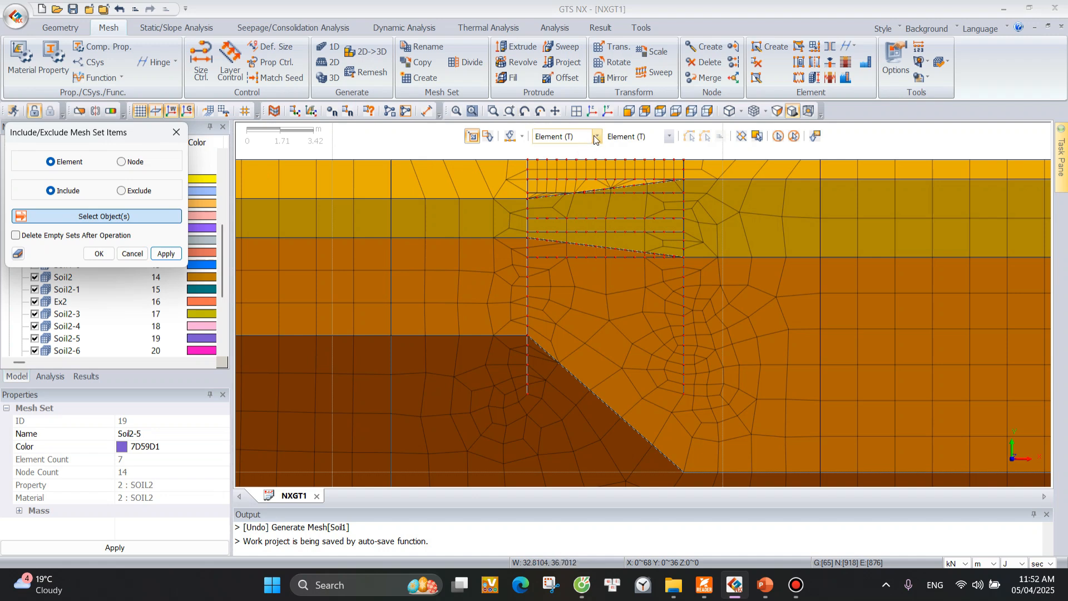
pyautogui.click(550, 136)
pyautogui.click(546, 147)
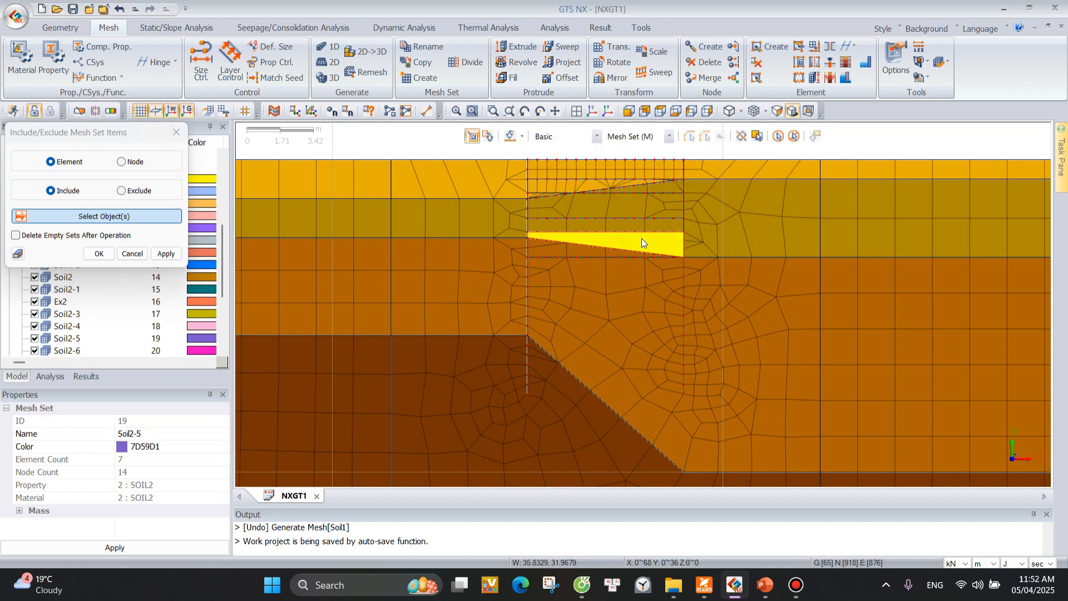
pyautogui.click(642, 238)
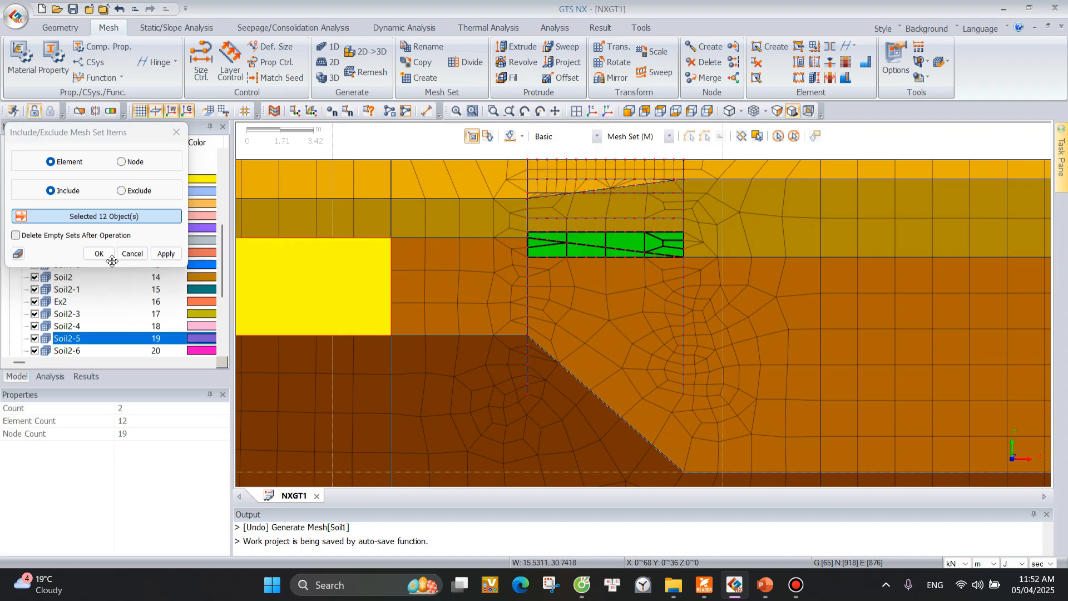
pyautogui.click(166, 253)
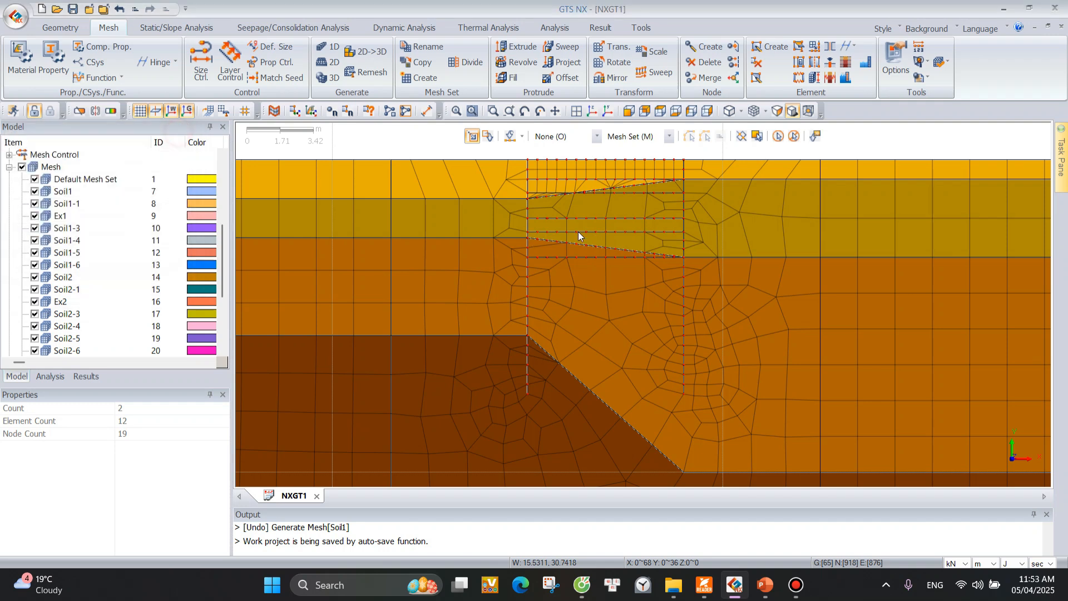
# Rename mesh set Soil2-5, the lowest excavation stage between the walls, as Ex3.
pyautogui.click(62, 335)
pyautogui.rightClick(99, 337)
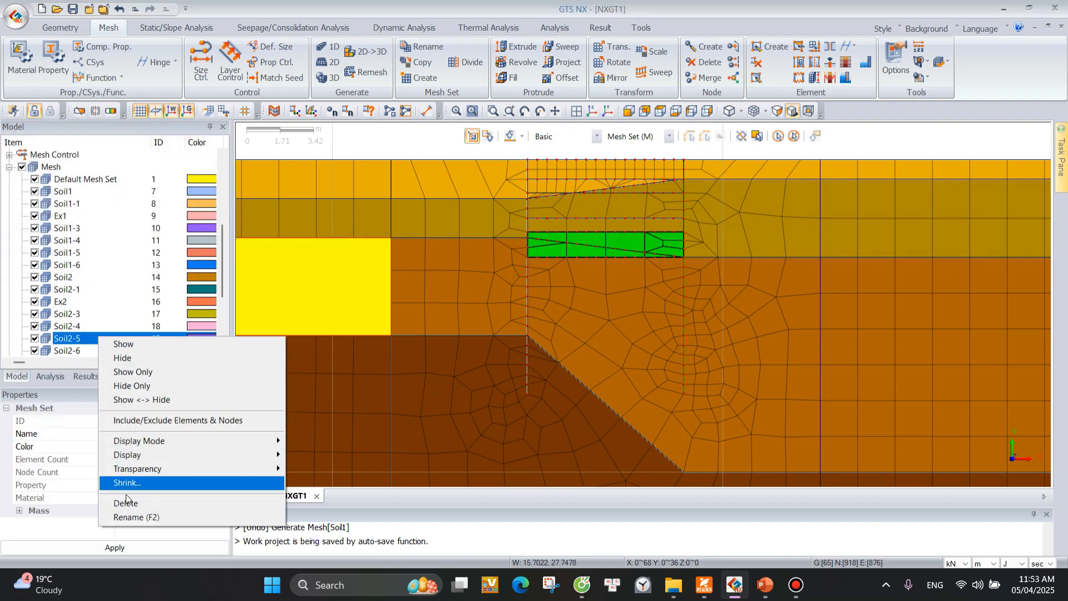
pyautogui.click(137, 514)
pyautogui.write('Ex3')
pyautogui.press('Return')
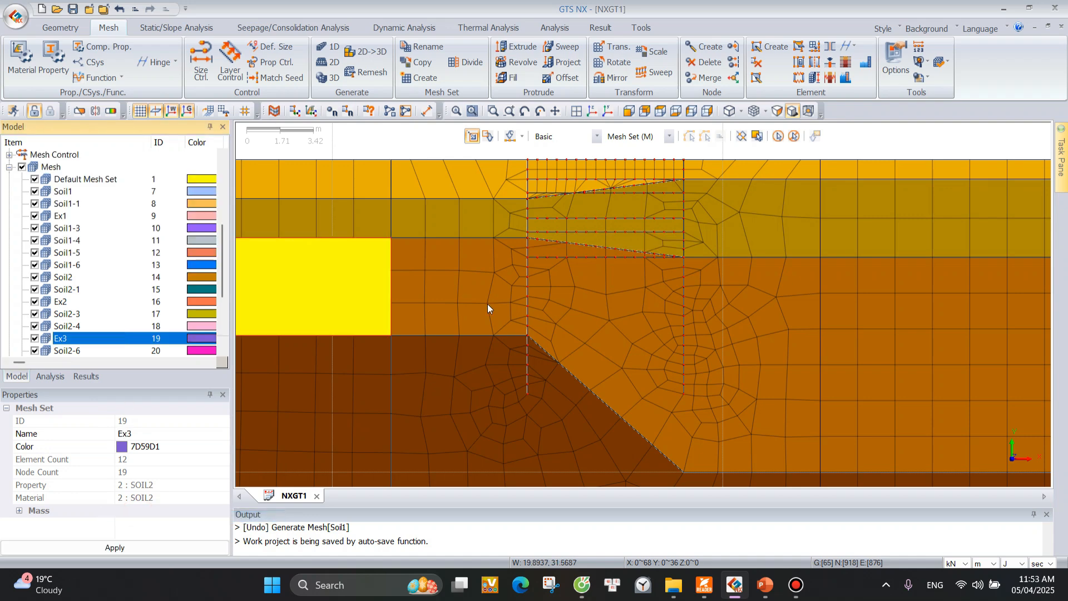
pyautogui.scroll(-2, 576, 229)
pyautogui.scroll(-3, 603, 174)
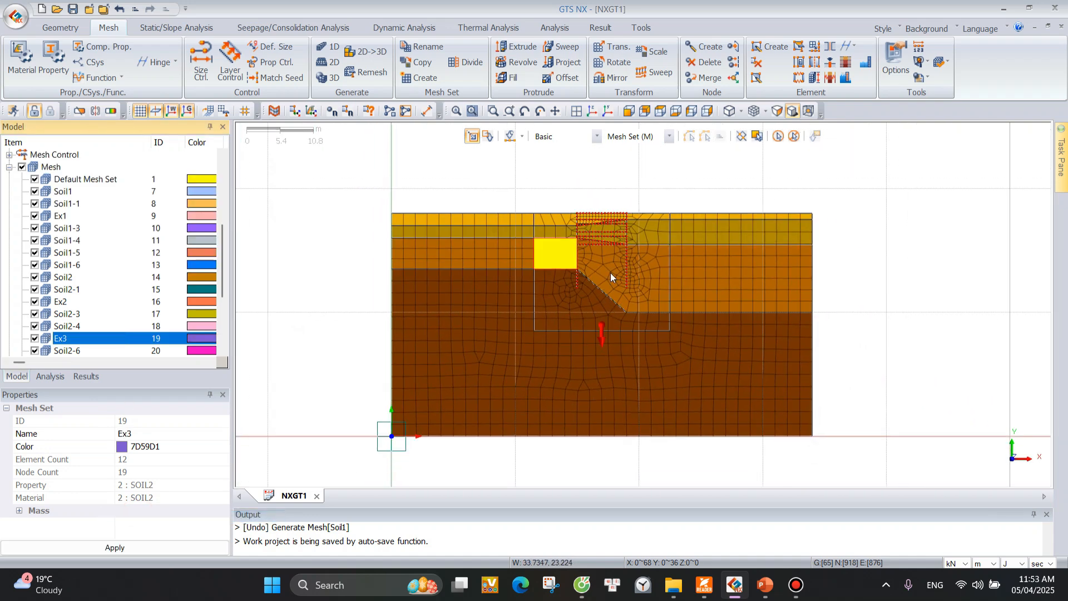
pyautogui.scroll(1, 509, 370)
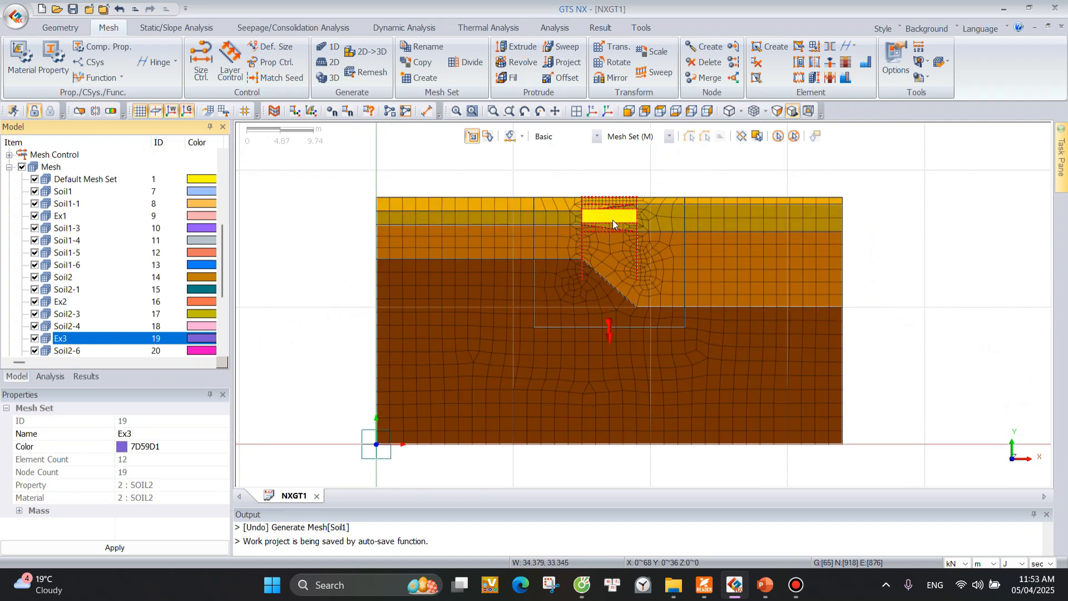
pyautogui.scroll(5, 609, 220)
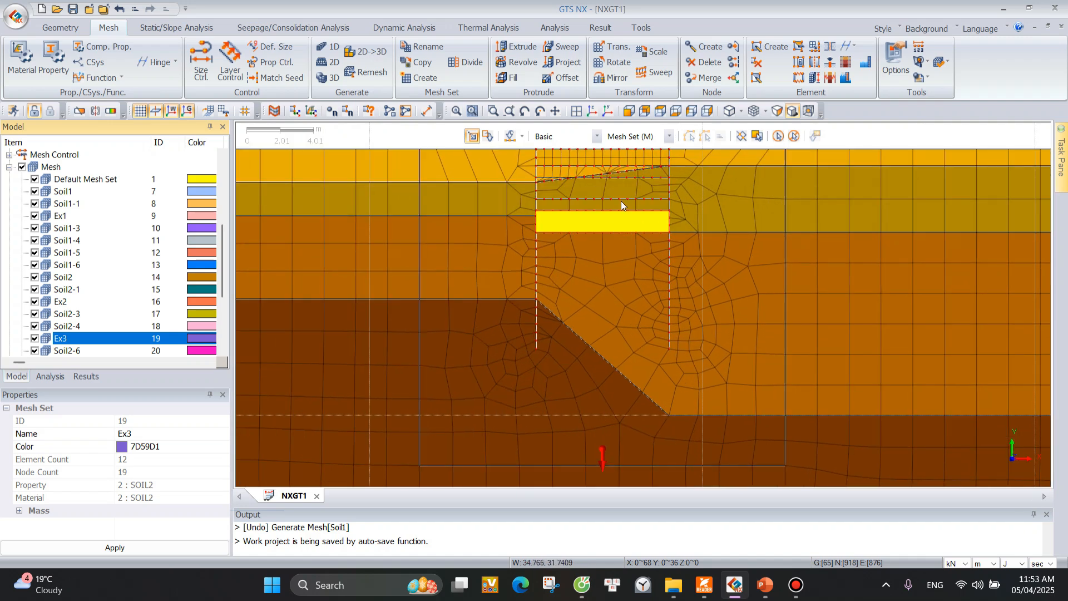
# Apply automatic boundary constraints to all mesh sets, assigning them to boundary set BC.
pyautogui.scroll(-1, 560, 259)
pyautogui.scroll(-3, 558, 259)
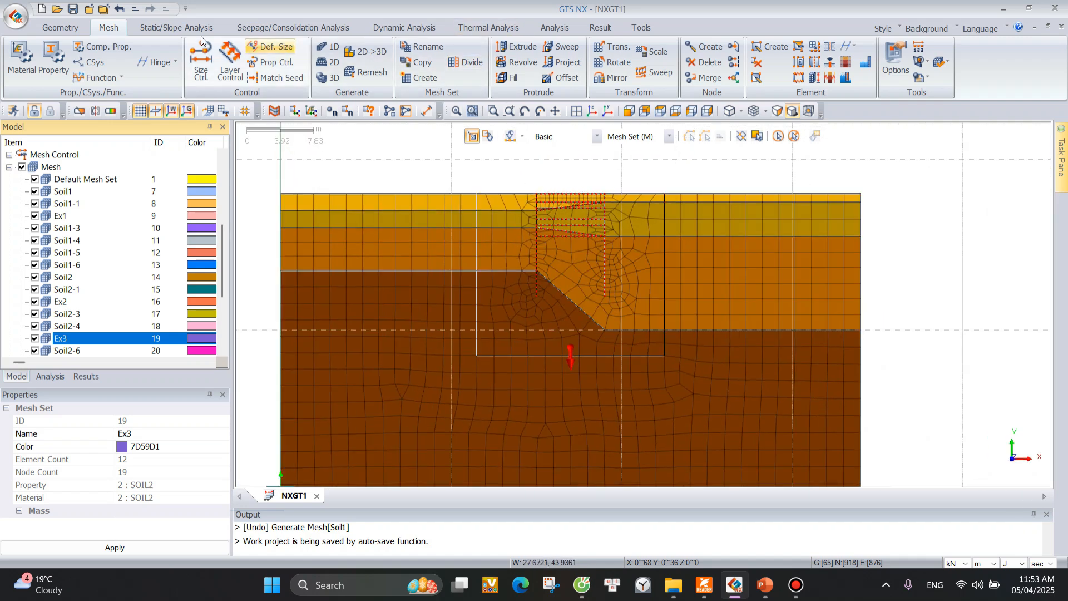
pyautogui.click(166, 28)
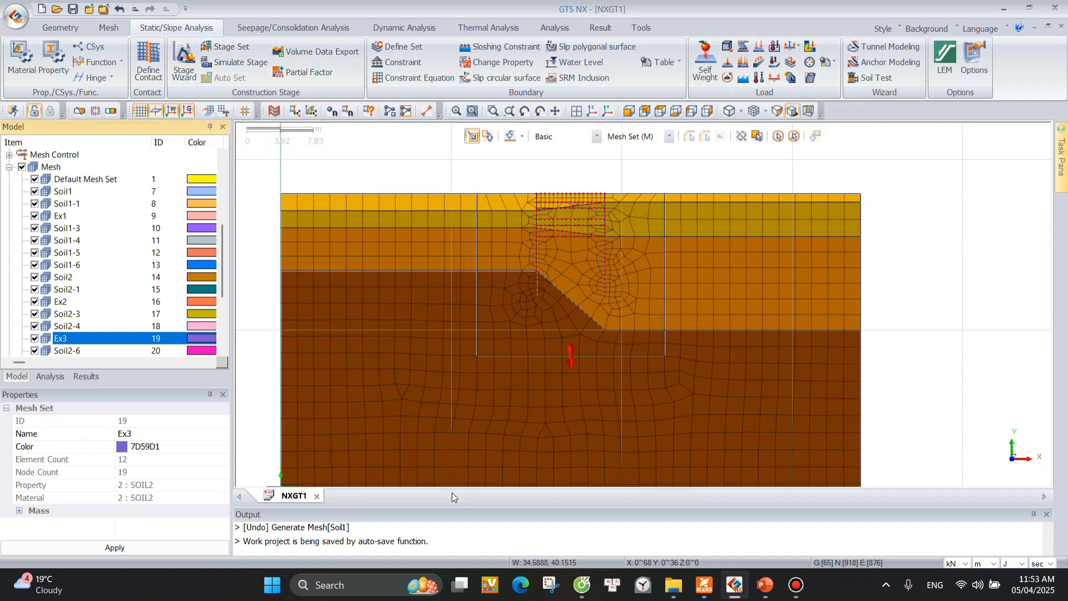
pyautogui.scroll(-1, 834, 253)
pyautogui.scroll(2, 603, 349)
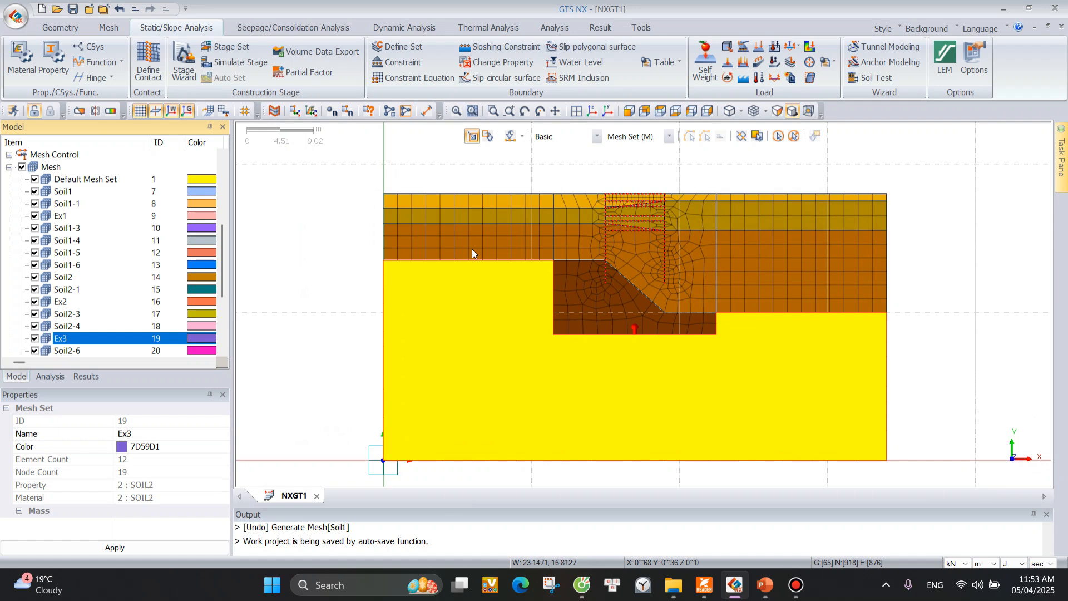
pyautogui.scroll(-3, 492, 218)
pyautogui.scroll(1, 476, 376)
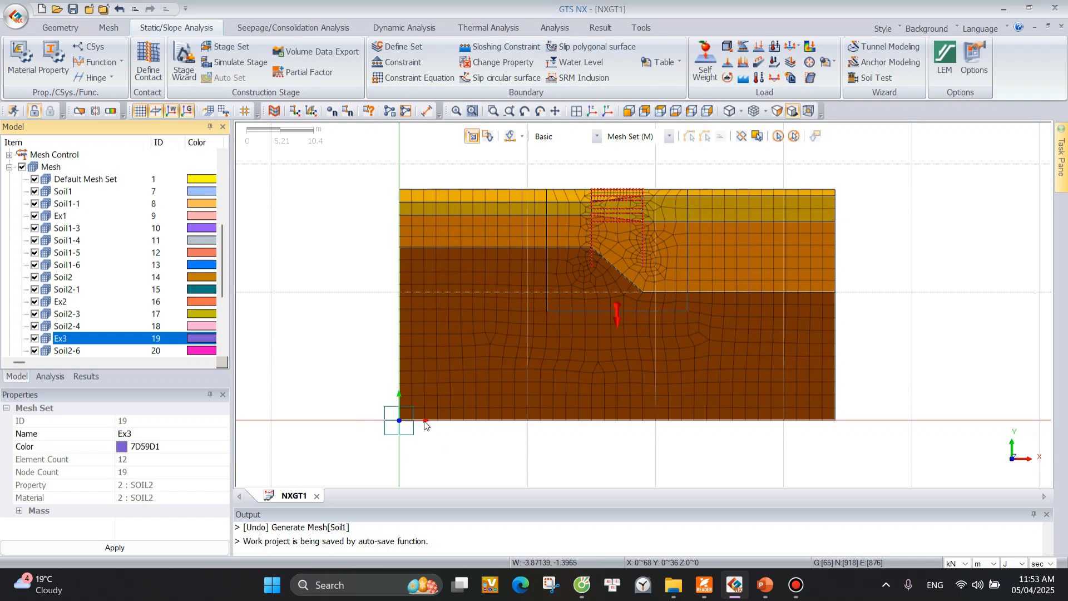
pyautogui.click(400, 63)
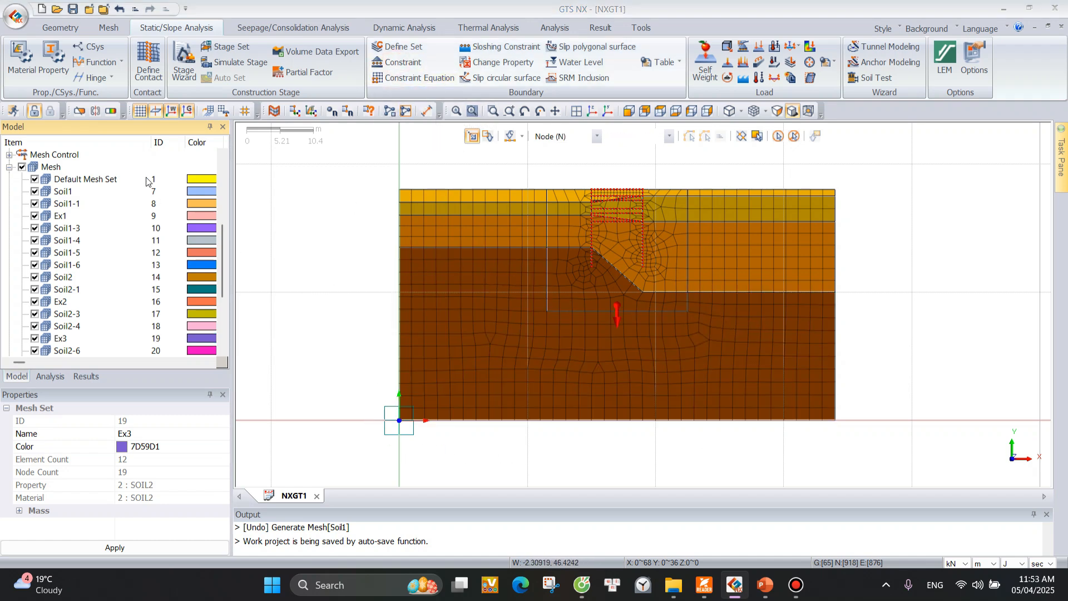
pyautogui.moveTo(101, 130); pyautogui.dragTo(209, 99)
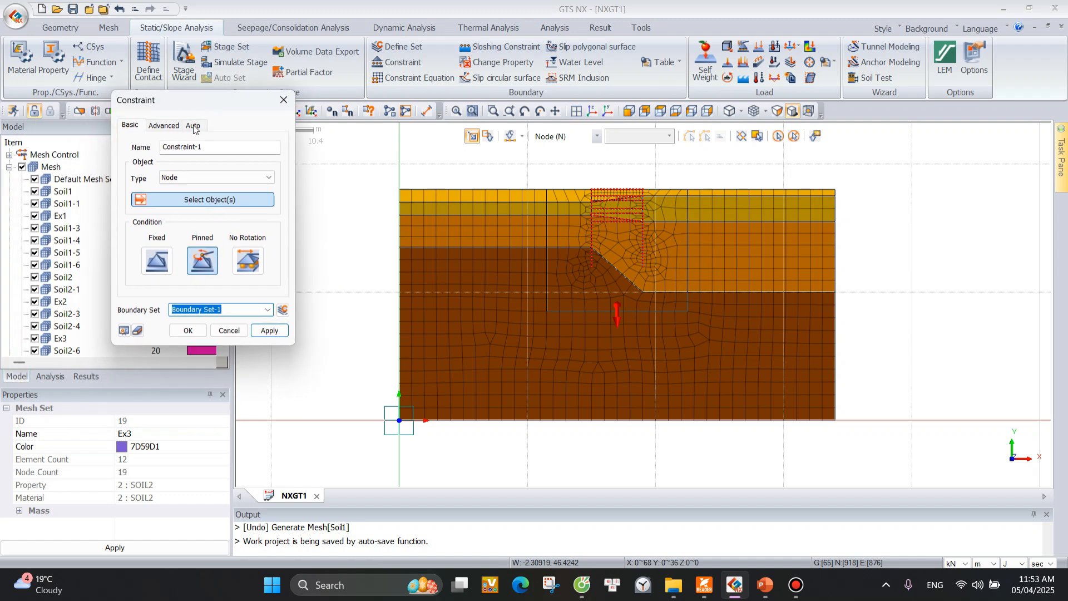
pyautogui.click(194, 125)
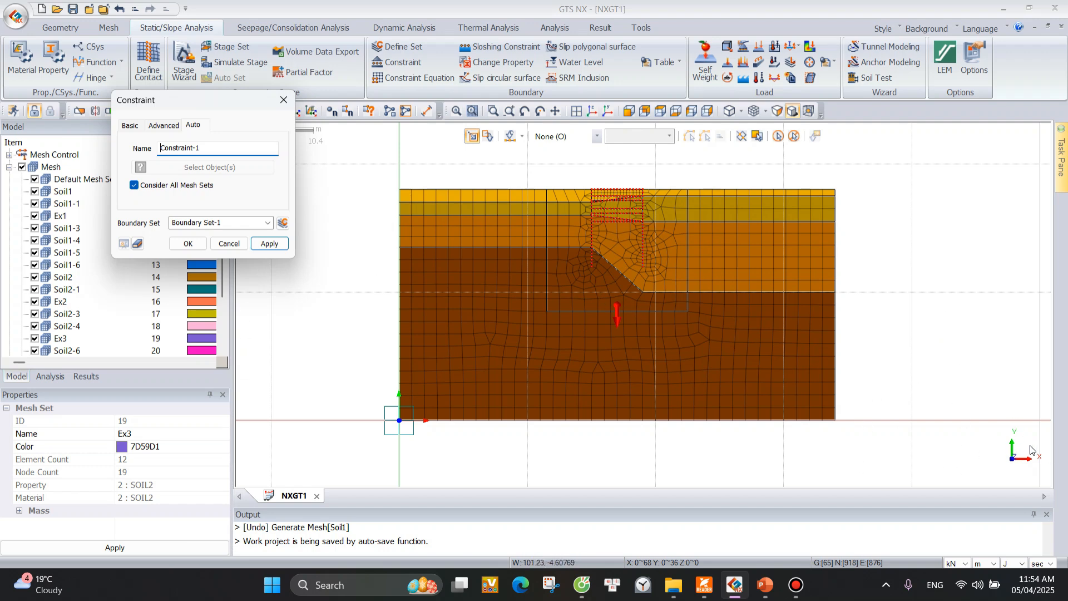
pyautogui.click(246, 221)
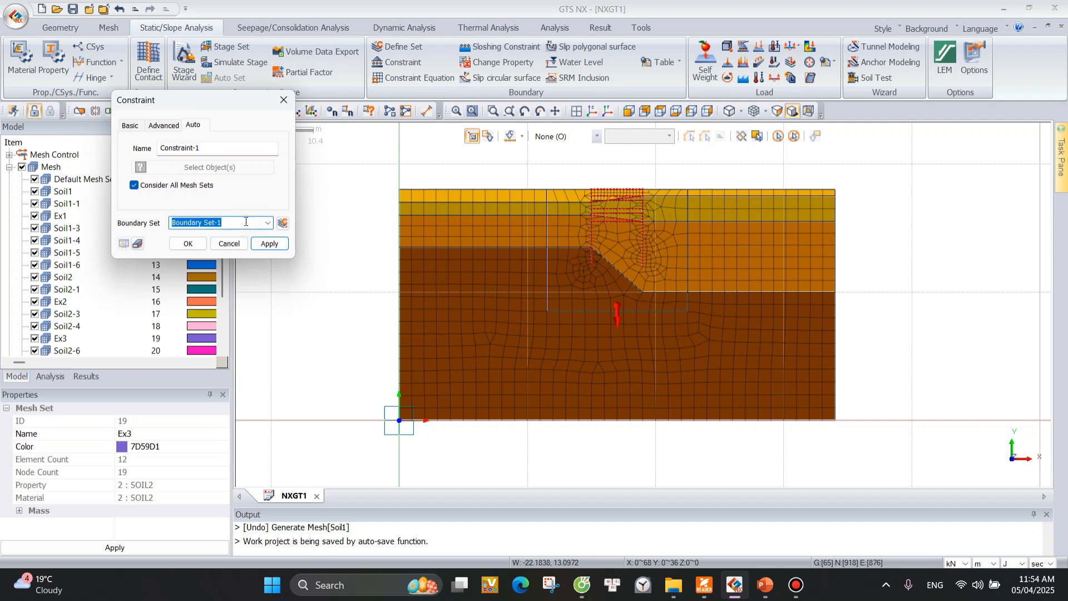
pyautogui.write('BC')
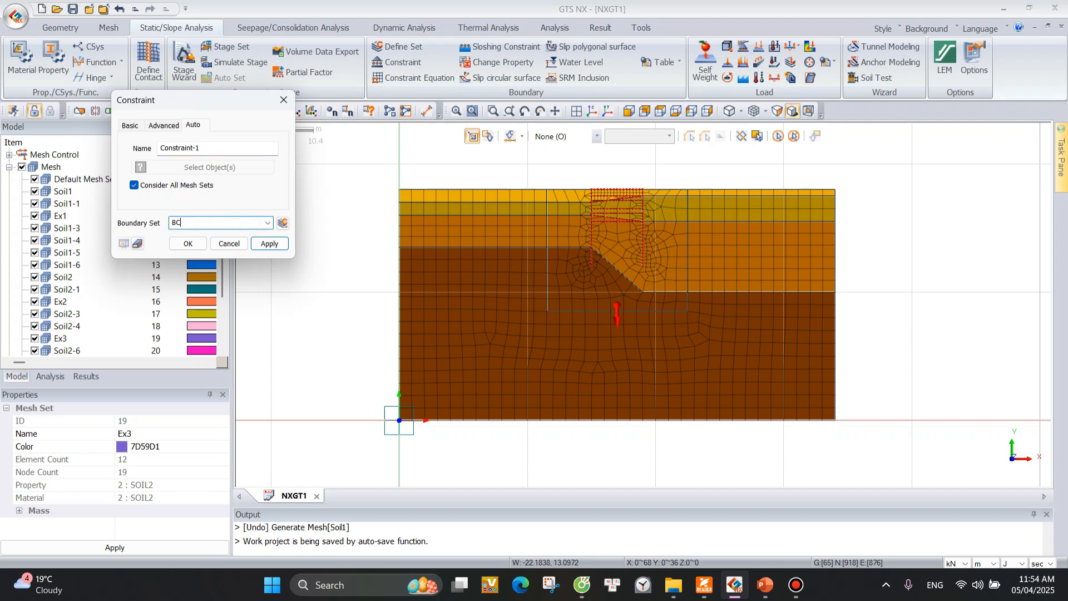
pyautogui.click(271, 244)
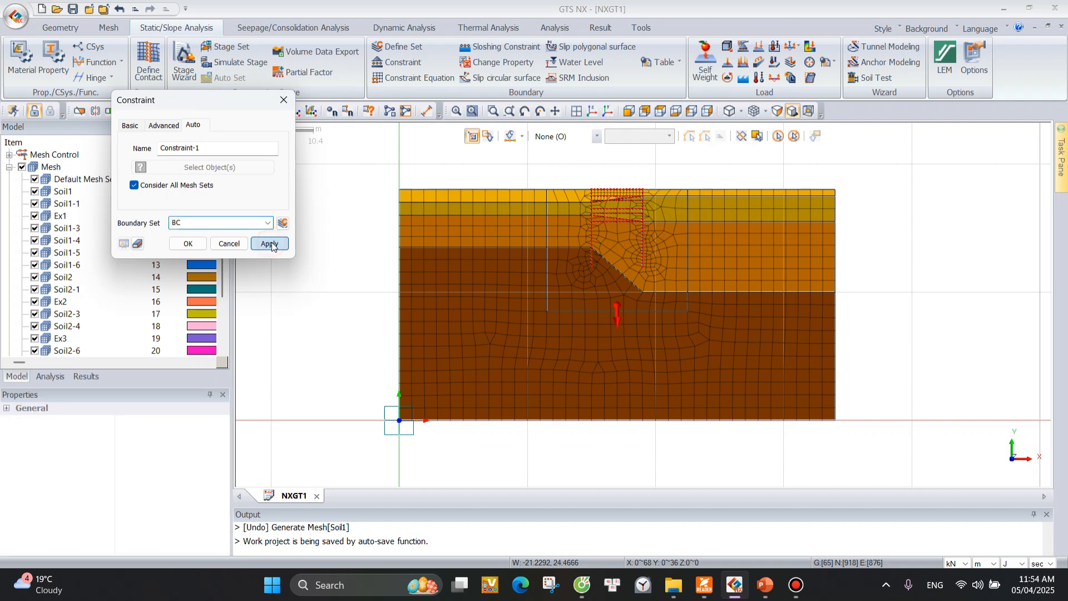
pyautogui.click(283, 101)
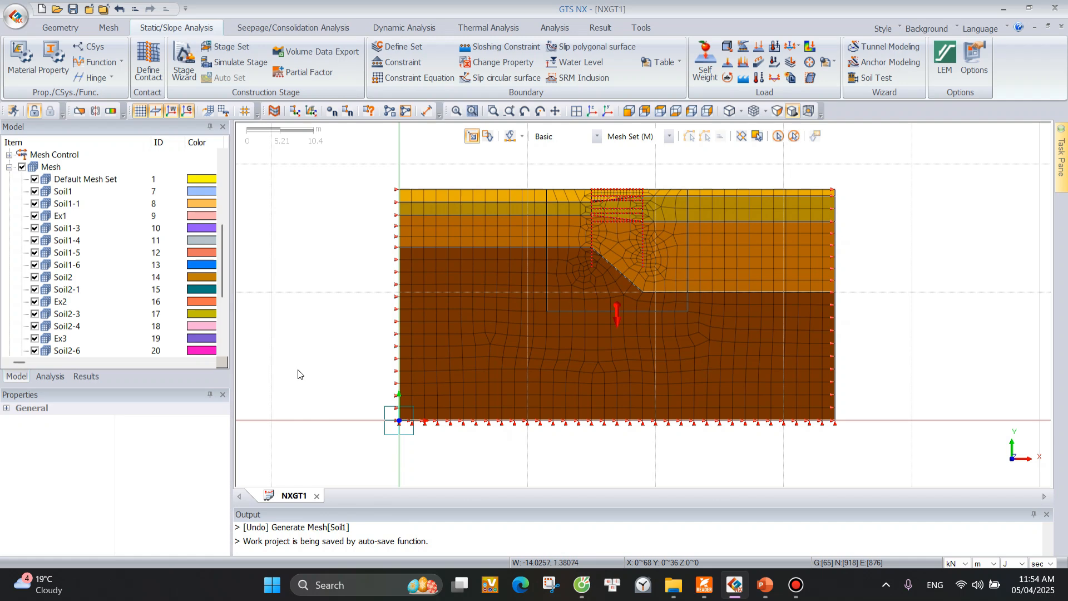
# Add a new construction stage set with the Stress stage type.
pyautogui.click(50, 376)
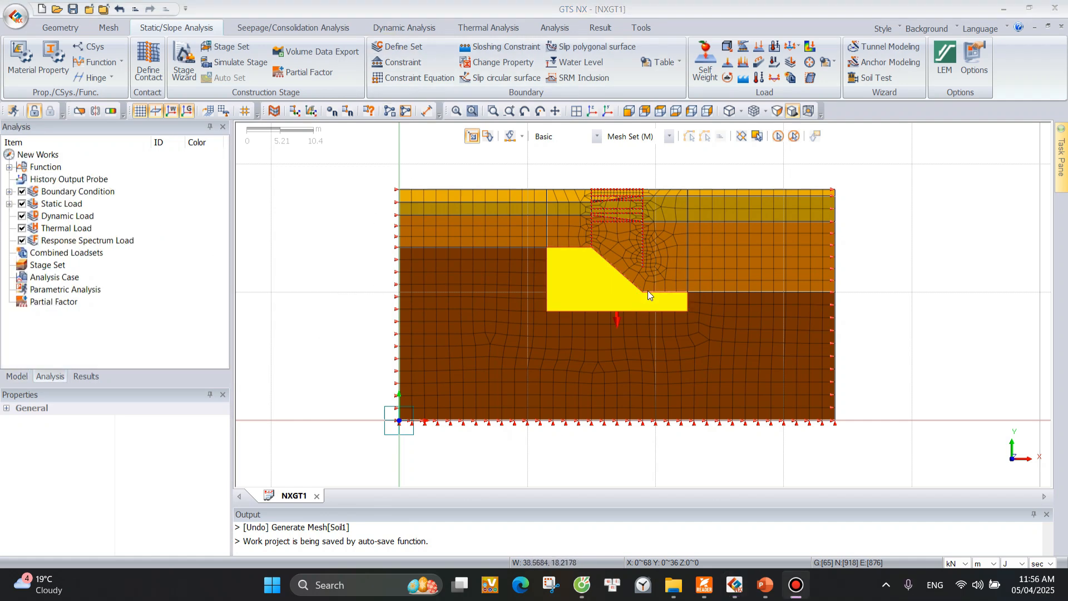
pyautogui.click(233, 49)
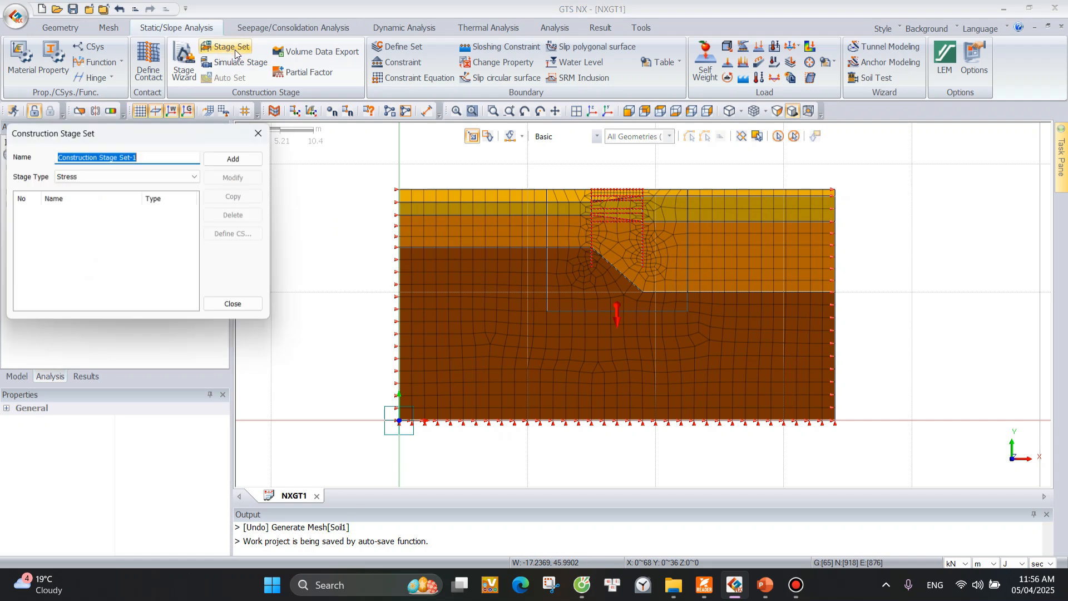
pyautogui.moveTo(165, 125); pyautogui.dragTo(261, 122)
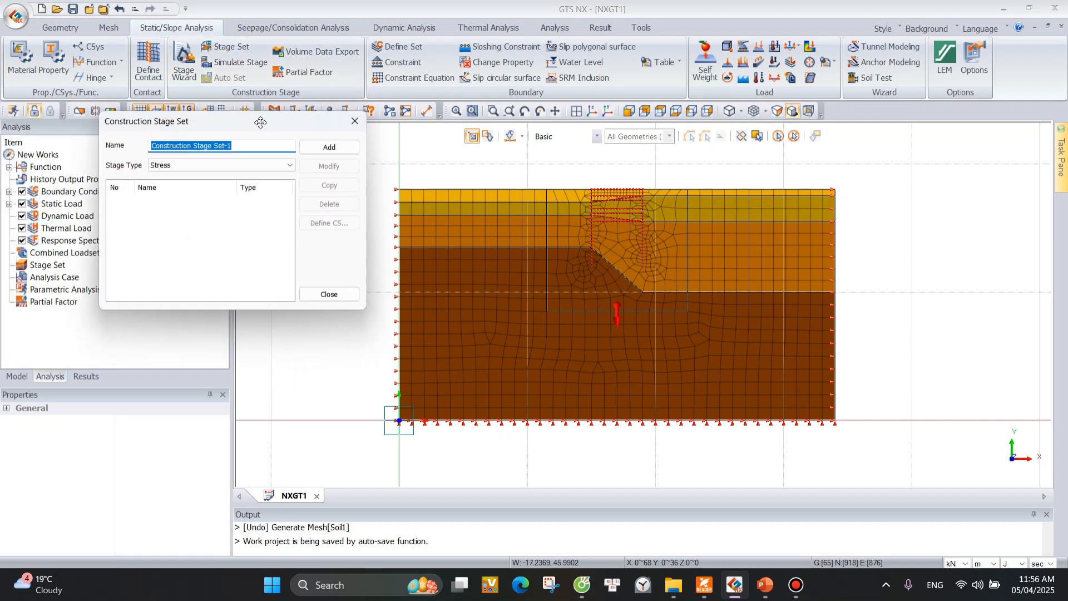
pyautogui.click(190, 167)
pyautogui.click(190, 165)
pyautogui.click(192, 166)
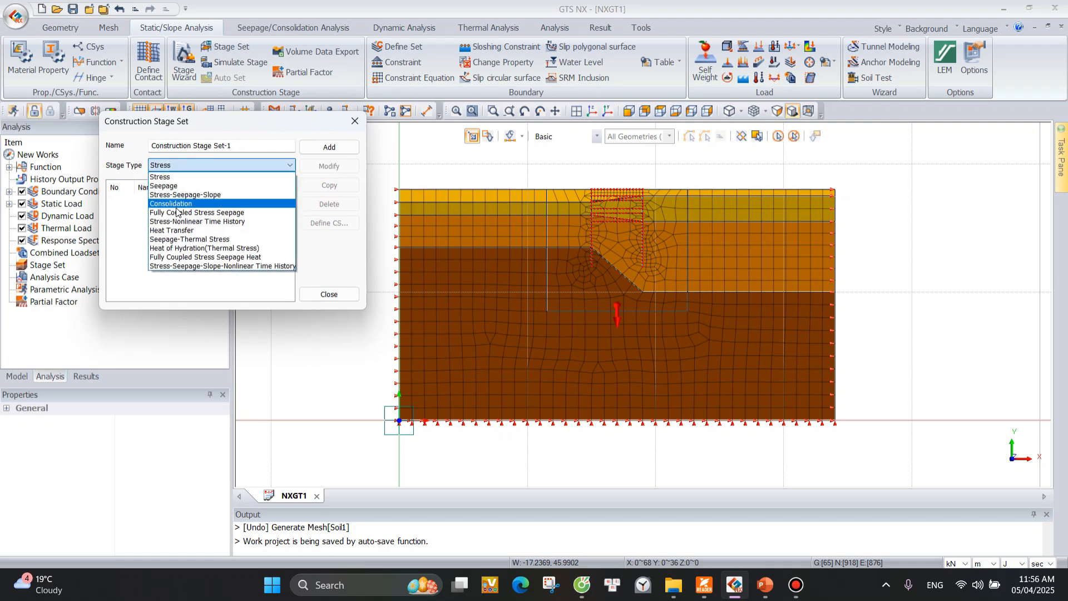
pyautogui.click(192, 166)
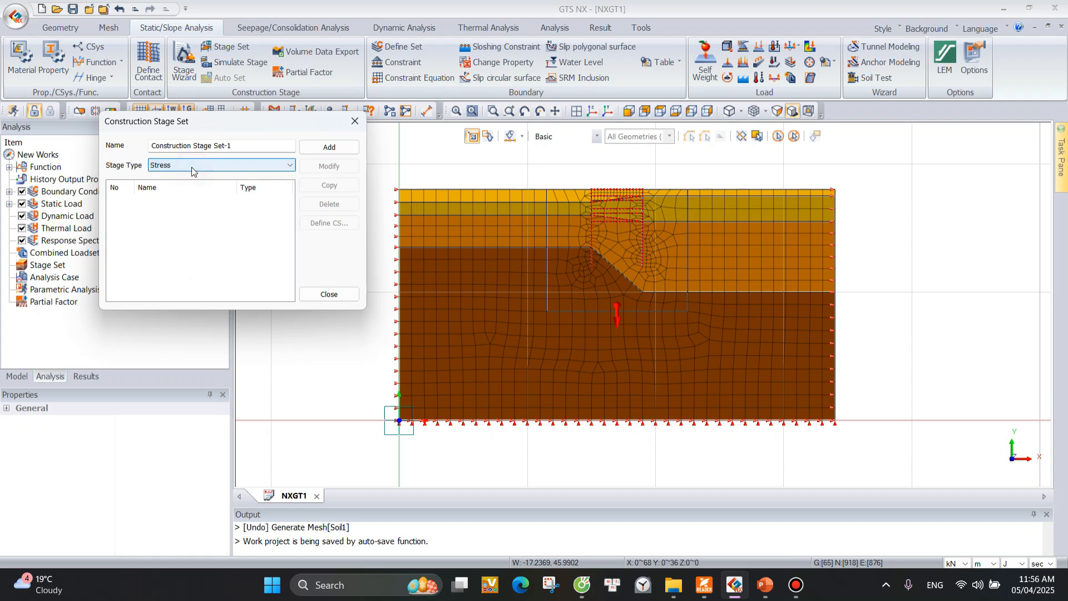
pyautogui.click(329, 147)
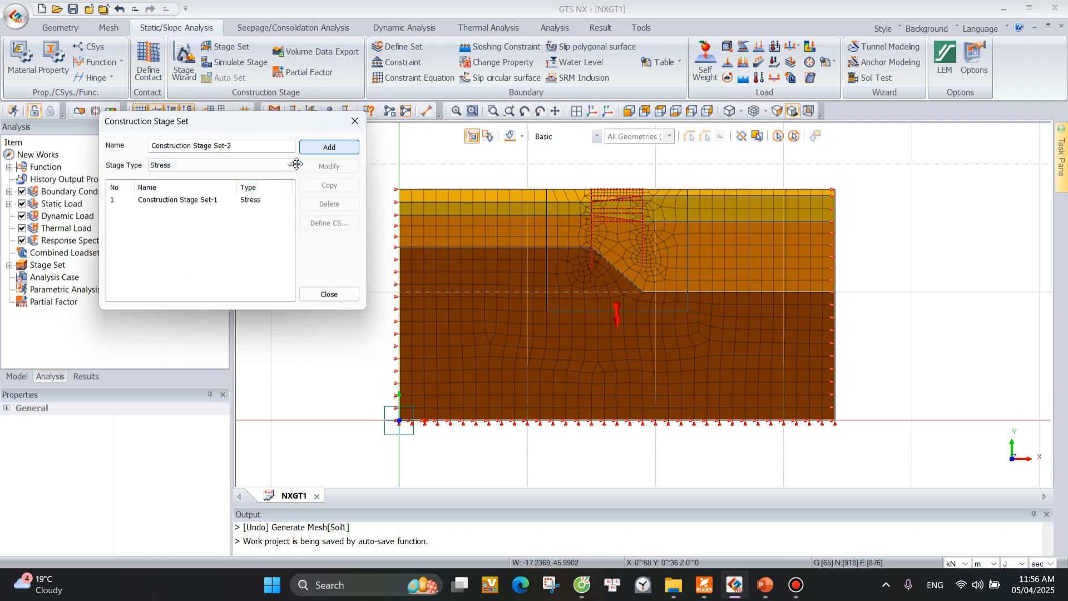
# Rename the construction stage set as Excav without RW.
pyautogui.click(152, 204)
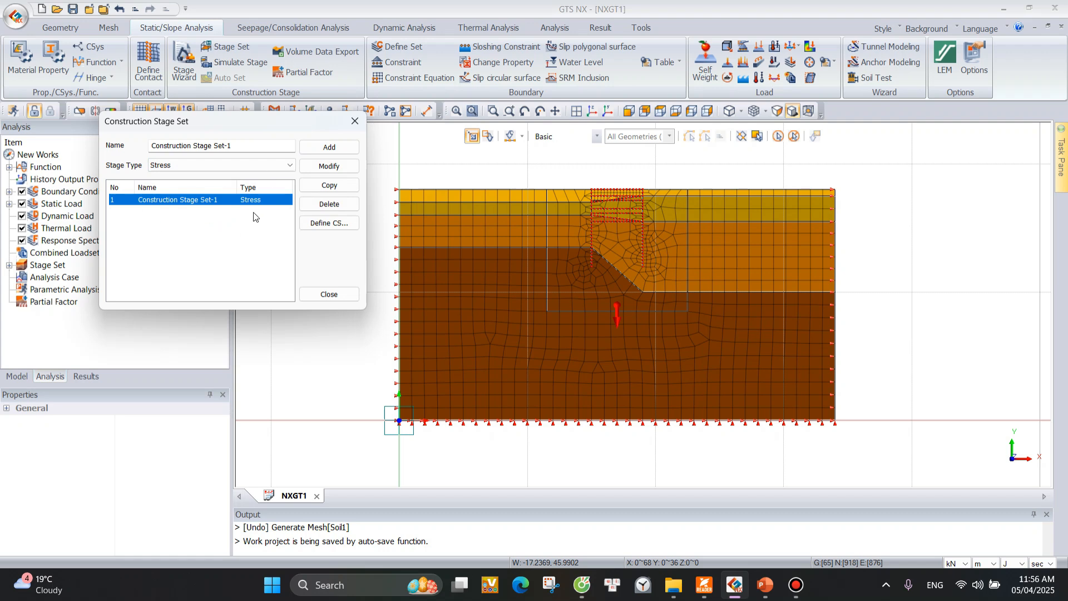
pyautogui.moveTo(231, 146); pyautogui.dragTo(151, 151)
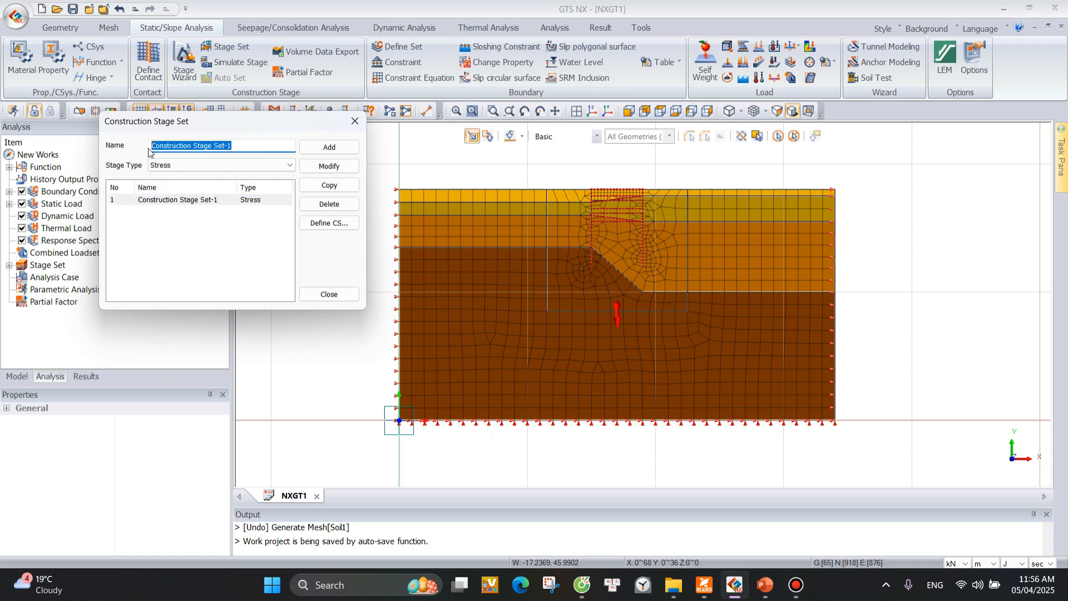
pyautogui.write('Excav without RW')
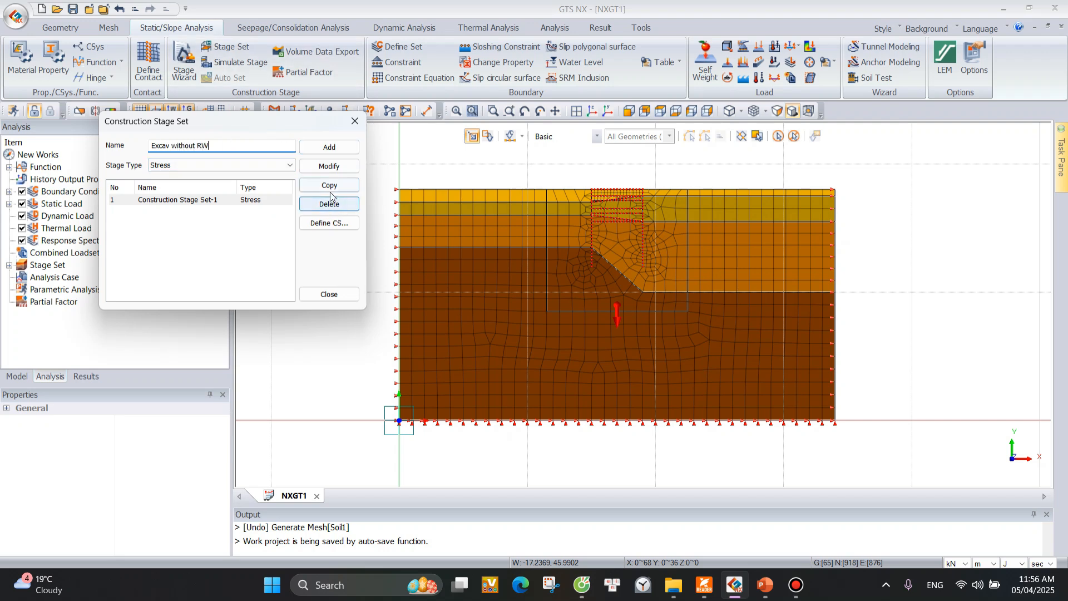
pyautogui.click(329, 166)
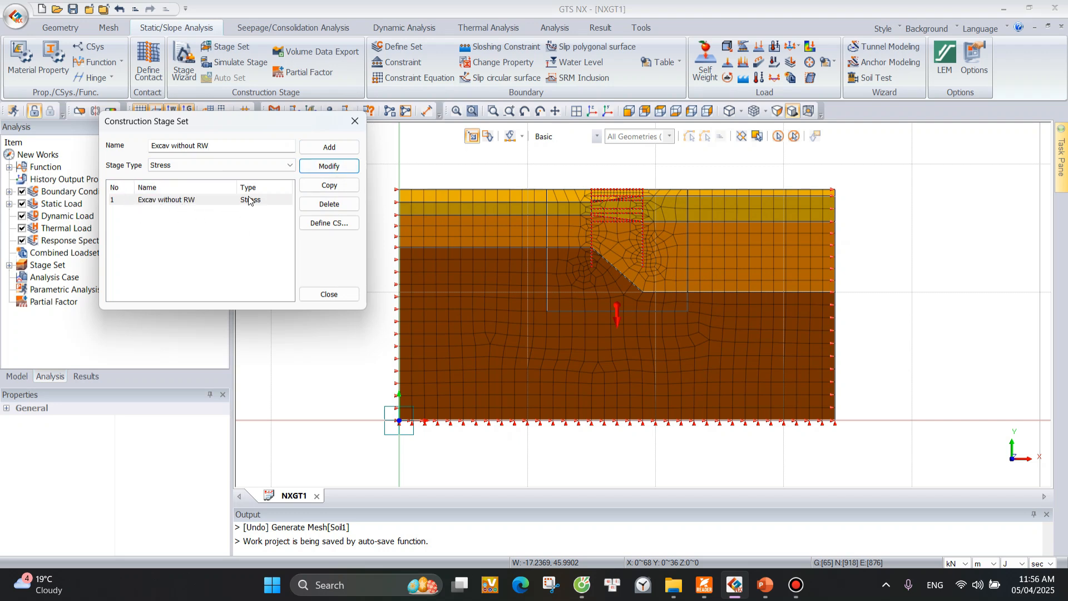
# Open the stage definition of the Excav without RW set and name its first stage Initial.
pyautogui.click(329, 224)
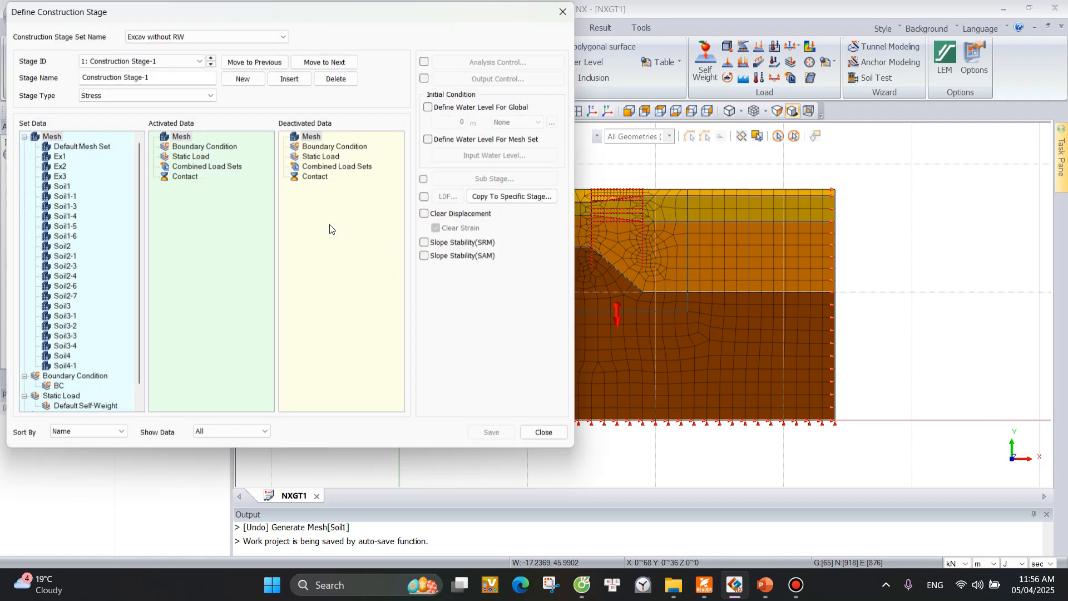
pyautogui.moveTo(369, 18); pyautogui.dragTo(448, 57)
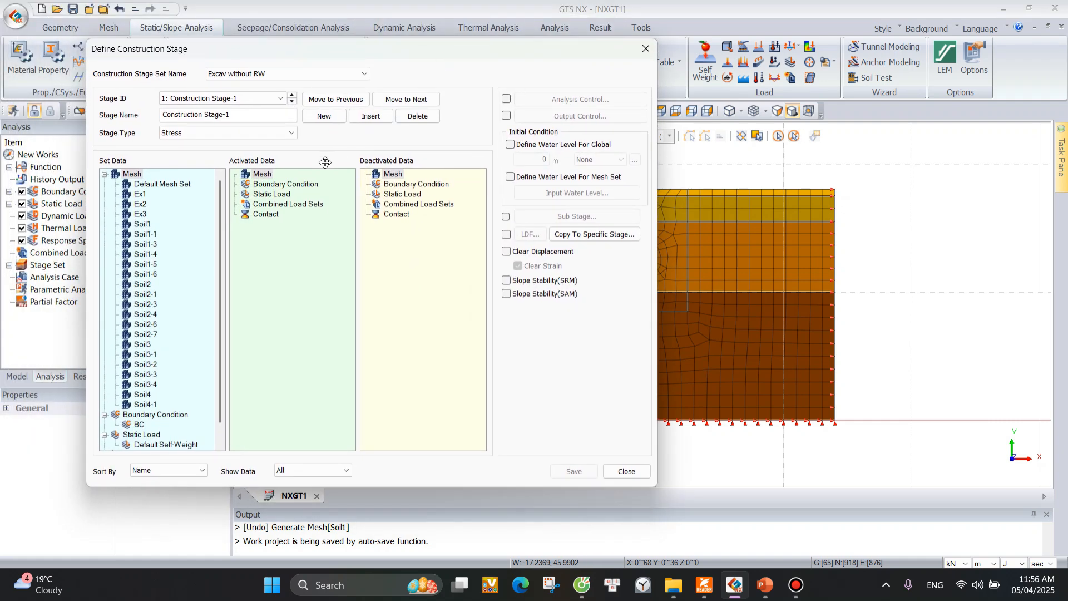
pyautogui.moveTo(449, 41); pyautogui.dragTo(488, 50)
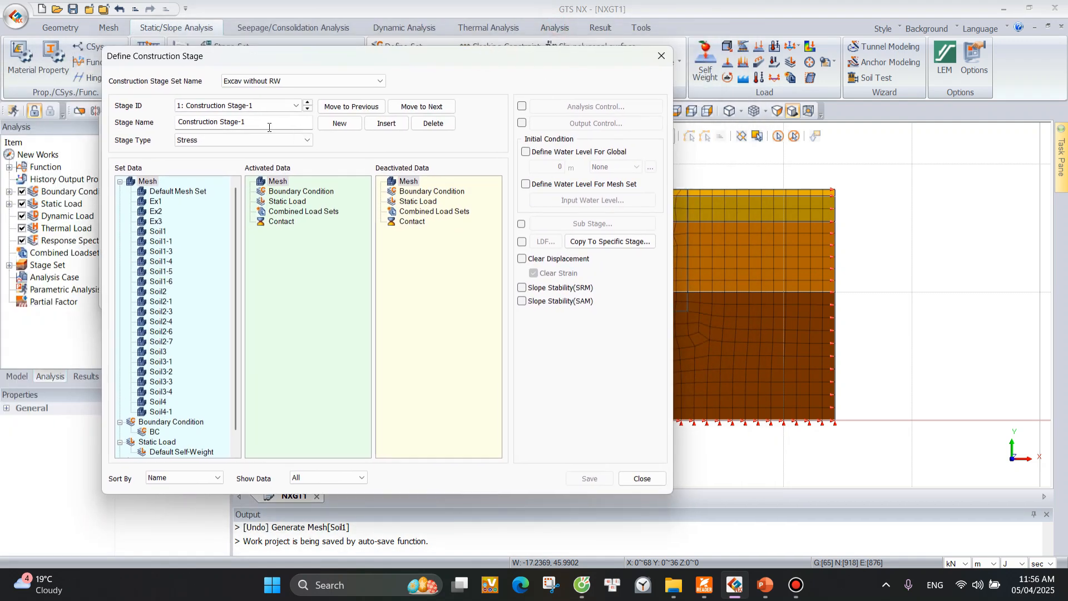
pyautogui.moveTo(261, 122); pyautogui.dragTo(105, 127)
pyautogui.write('Initial')
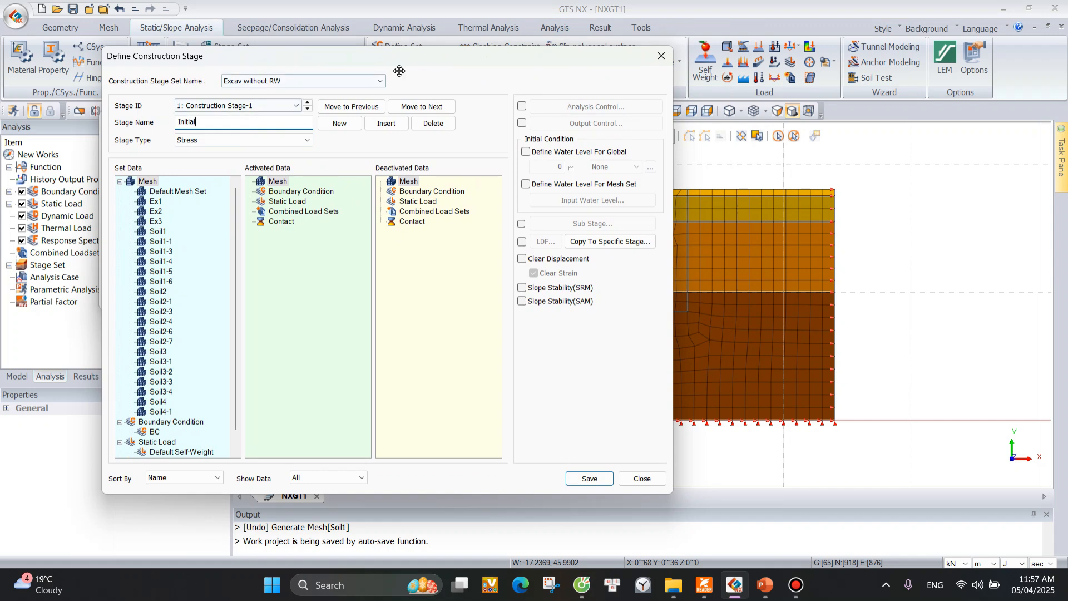
pyautogui.moveTo(493, 57); pyautogui.dragTo(464, 52)
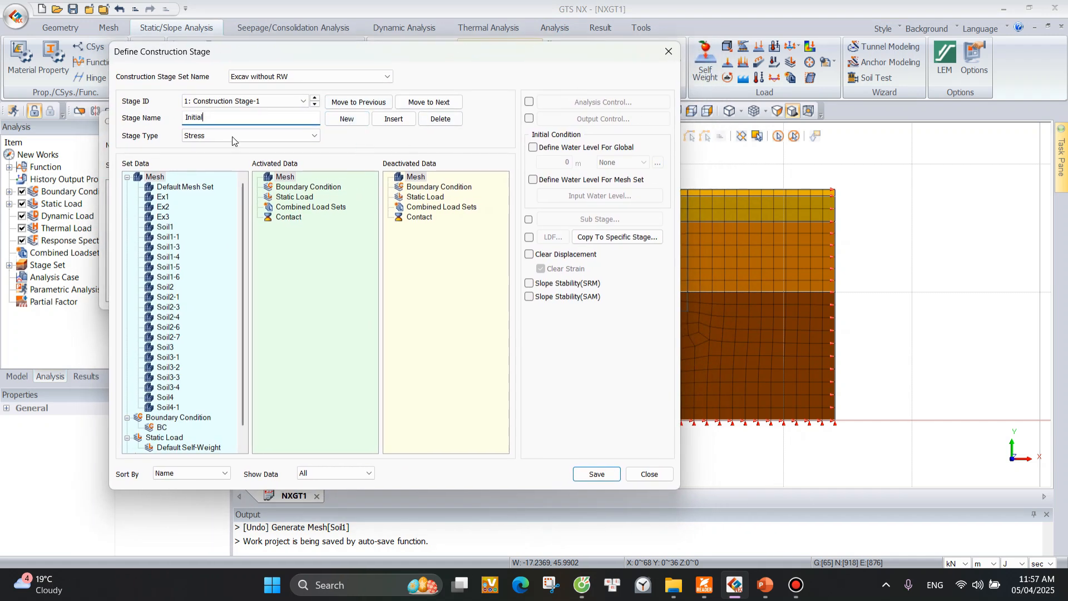
# Activate all mesh sets from Default Mesh Set to Soil4-1 in the Initial stage.
pyautogui.click(157, 188)
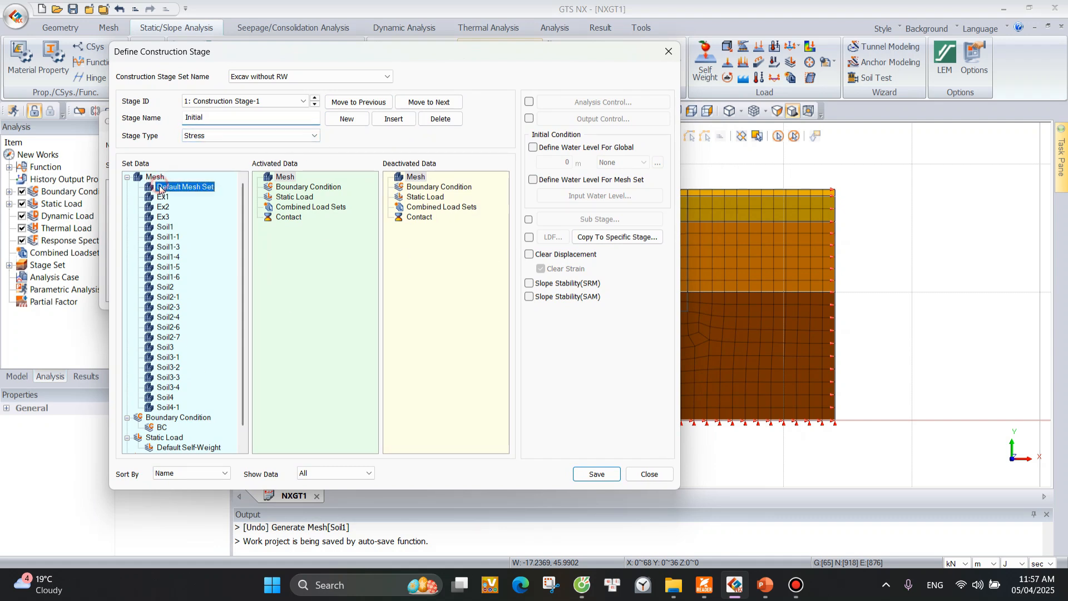
pyautogui.keyDown('shift'); pyautogui.click(165, 409); pyautogui.keyUp('shift')
pyautogui.moveTo(164, 225); pyautogui.dragTo(325, 272)
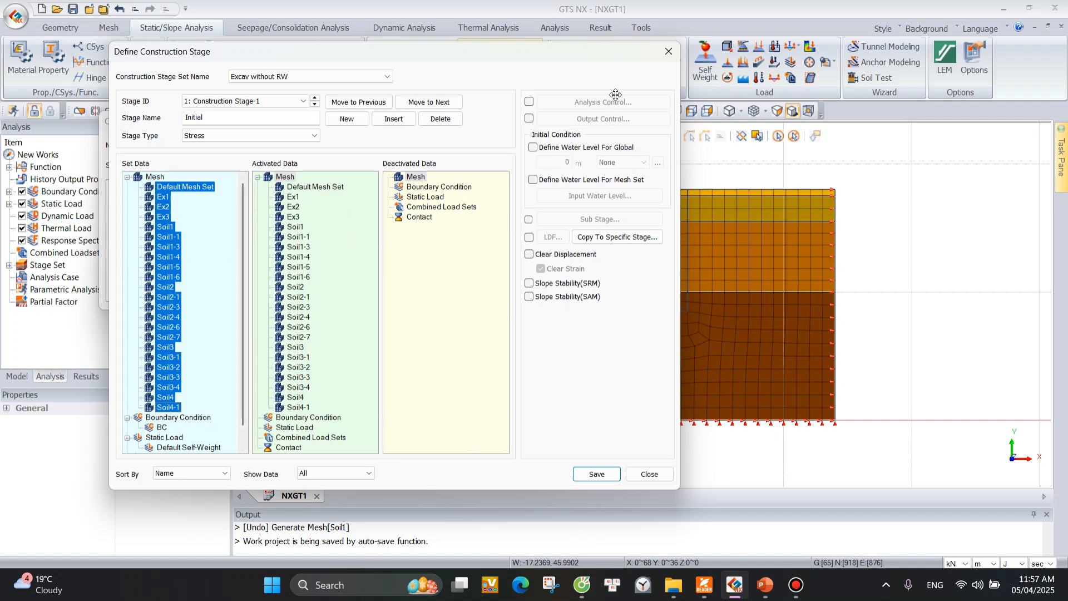
# Display only the activated data of the Initial stage in the model view, keeping the whole model visible beside the stage definition.
pyautogui.scroll(-3, 963, 259)
pyautogui.scroll(-2, 964, 260)
pyautogui.scroll(-4, 940, 287)
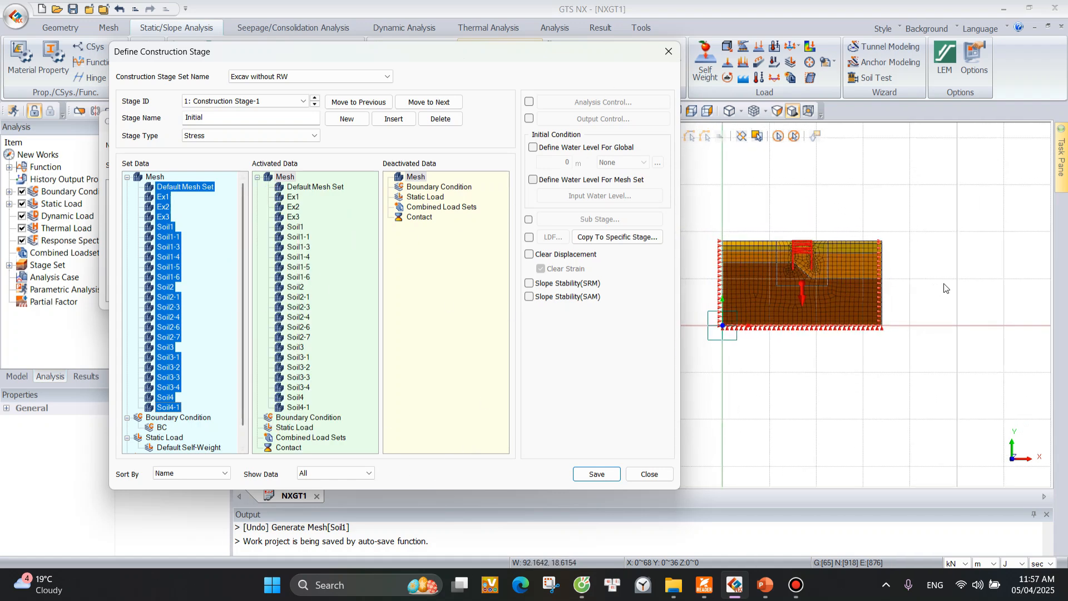
pyautogui.scroll(3, 732, 286)
pyautogui.scroll(3, 937, 257)
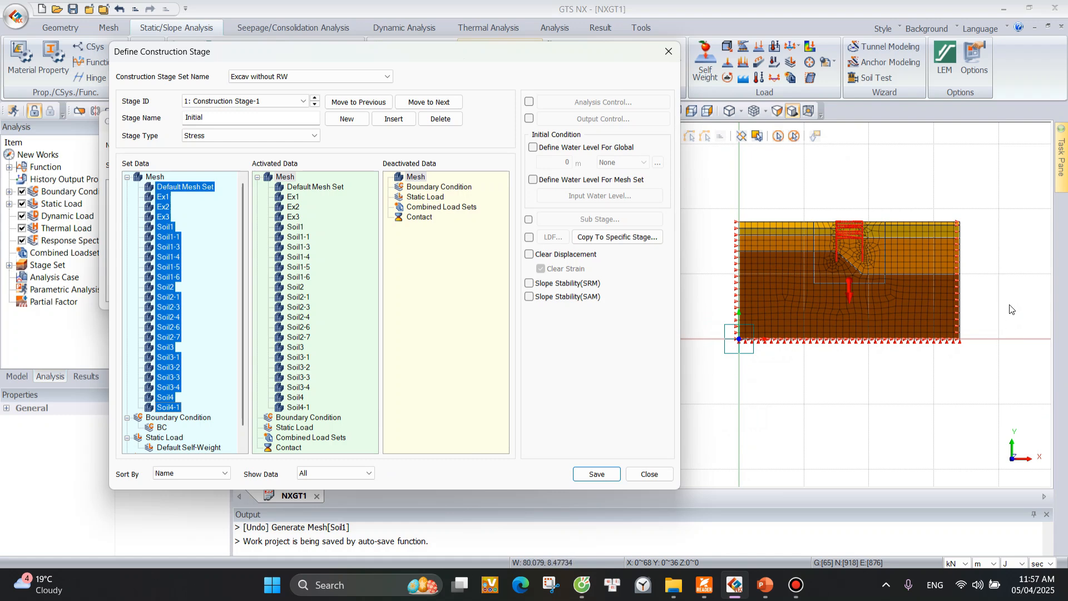
pyautogui.scroll(2, 906, 378)
pyautogui.scroll(-3, 911, 387)
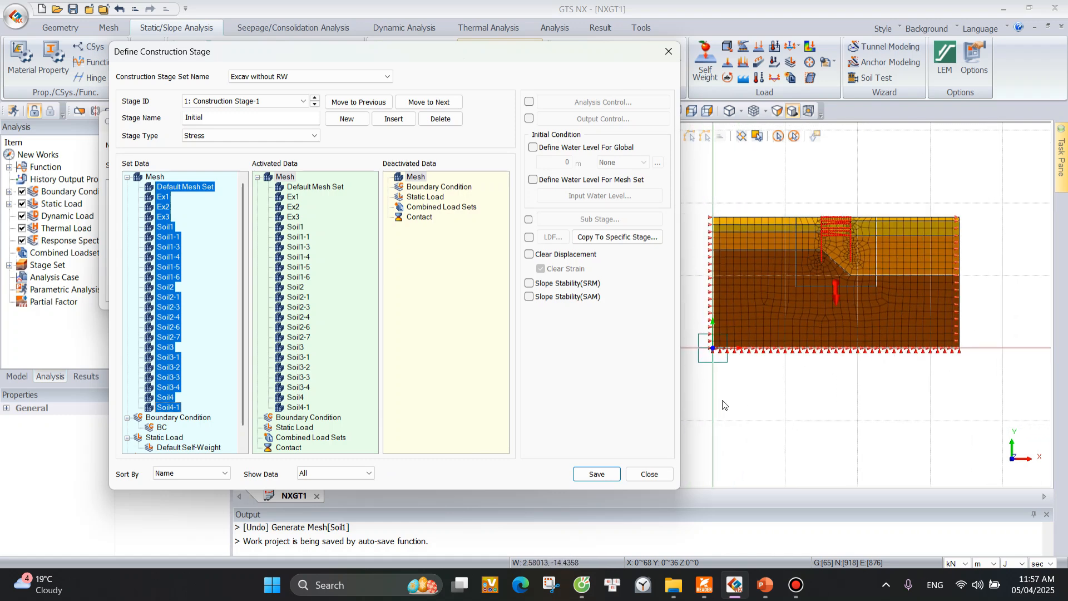
pyautogui.moveTo(555, 54); pyautogui.dragTo(477, 58)
pyautogui.scroll(3, 927, 270)
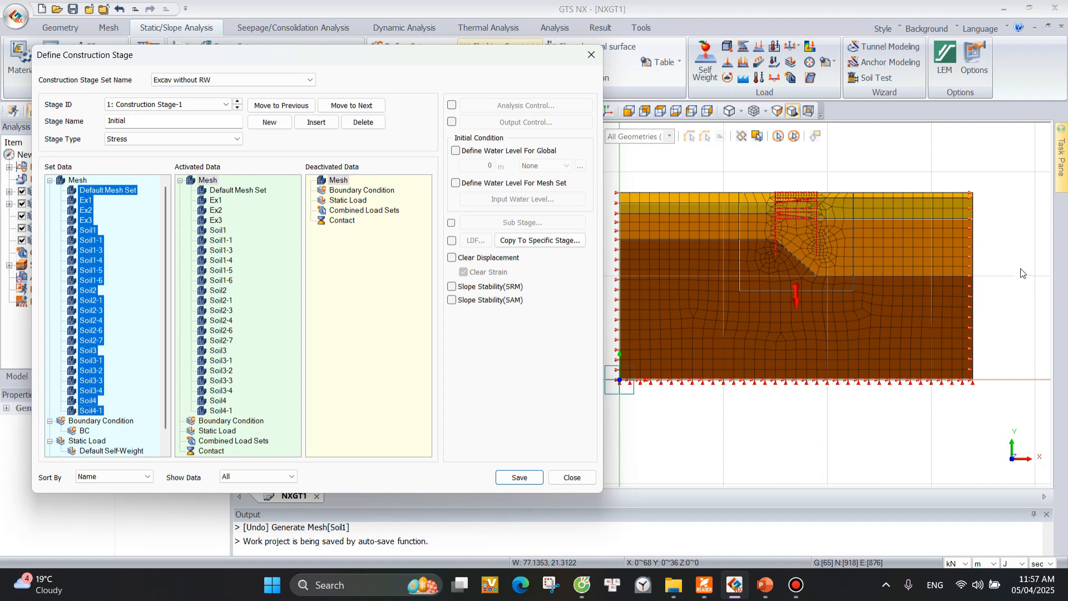
pyautogui.click(285, 476)
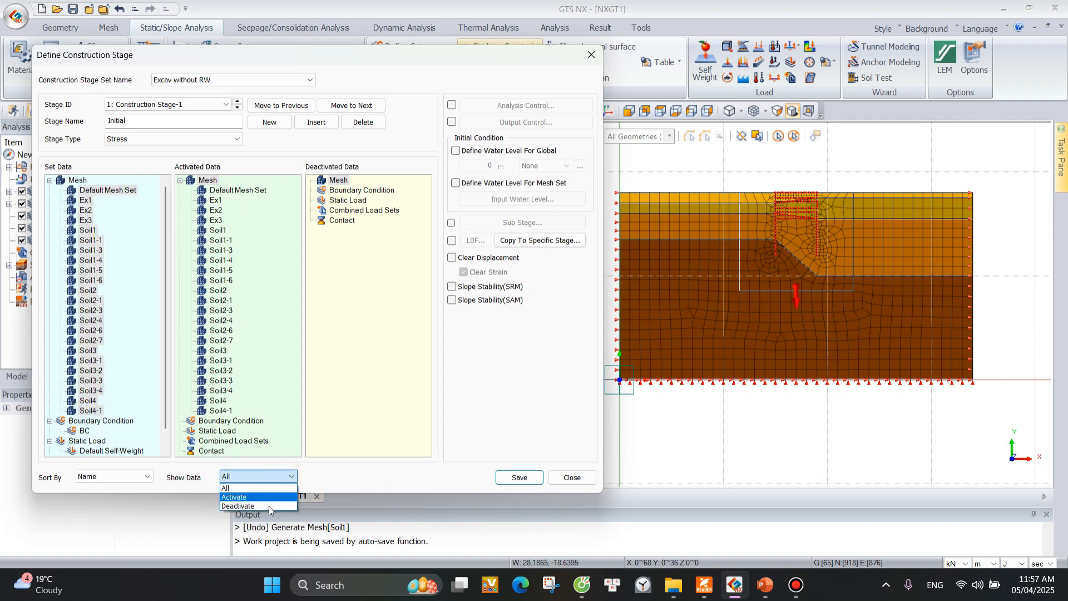
pyautogui.click(276, 493)
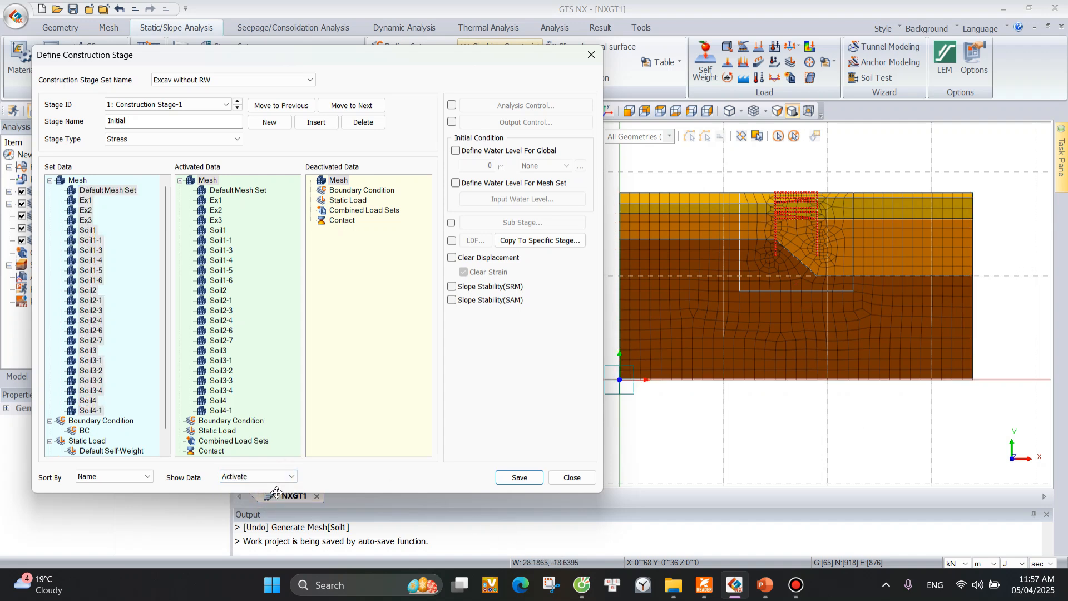
# Remove mesh sets Ex1 through Soil4-1 from the Initial stage's activated data, leaving only Default Mesh Set.
pyautogui.click(215, 200)
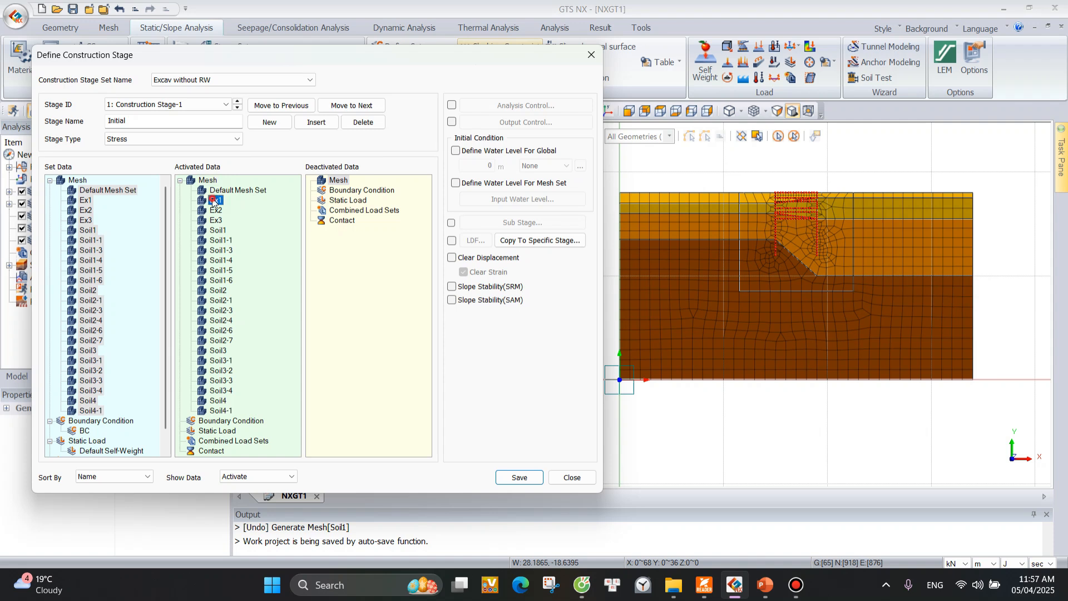
pyautogui.keyDown('shift'); pyautogui.click(220, 411); pyautogui.keyUp('shift')
pyautogui.moveTo(216, 211); pyautogui.dragTo(130, 249)
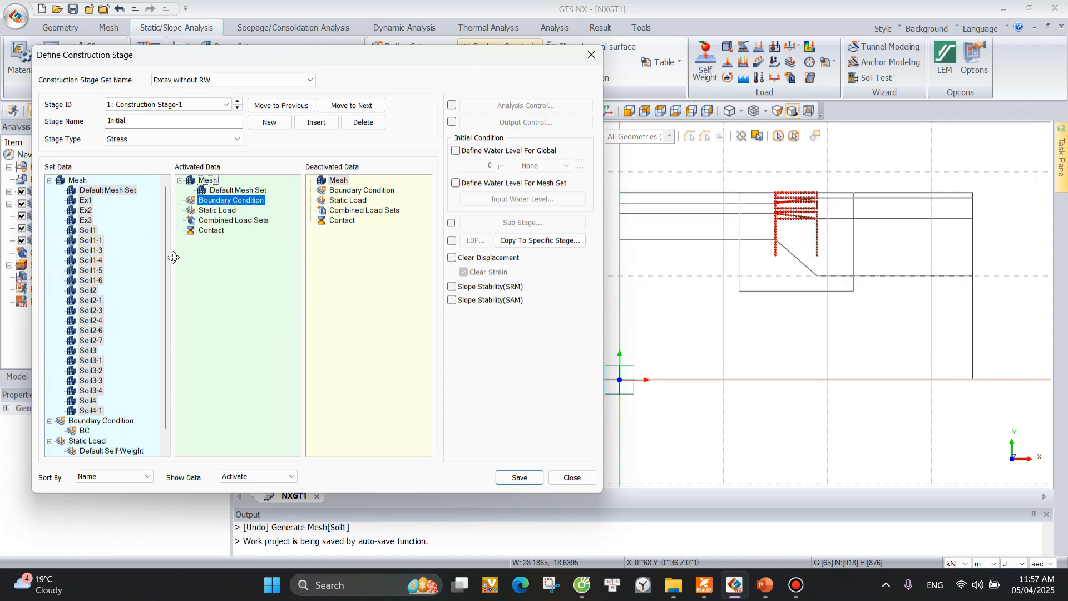
# Activate all mesh sets from Default Mesh Set through Soil4-1 again in the Initial stage.
pyautogui.click(244, 476)
pyautogui.click(243, 490)
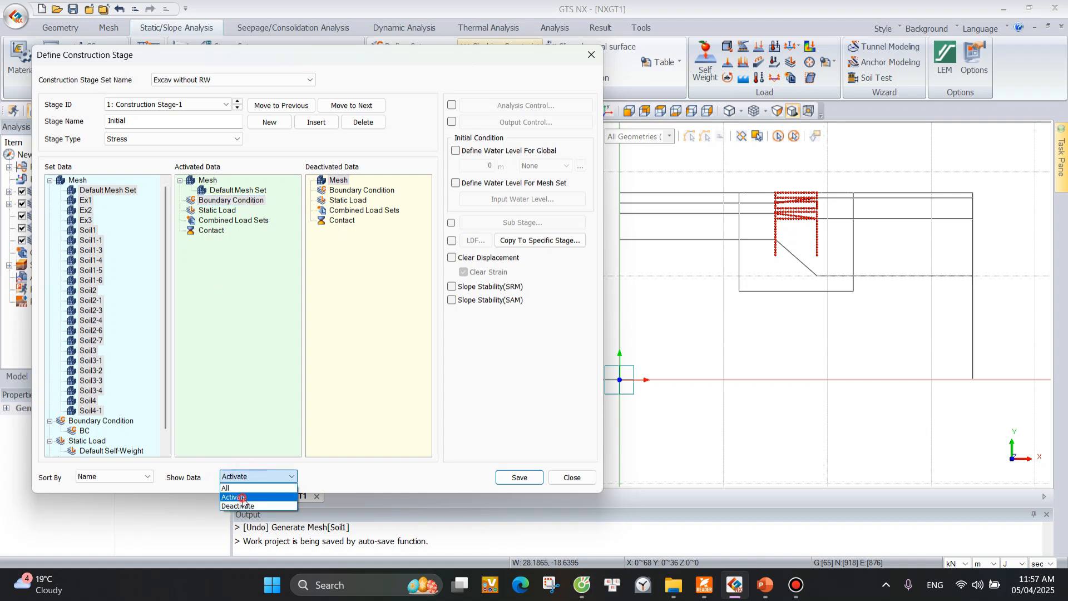
pyautogui.click(85, 201)
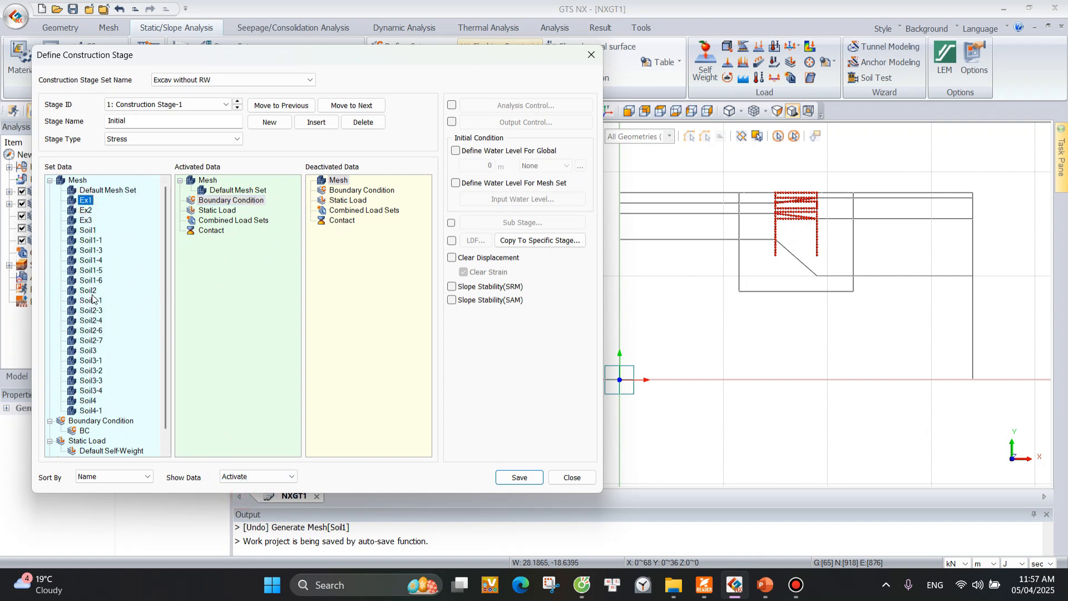
pyautogui.click(106, 190)
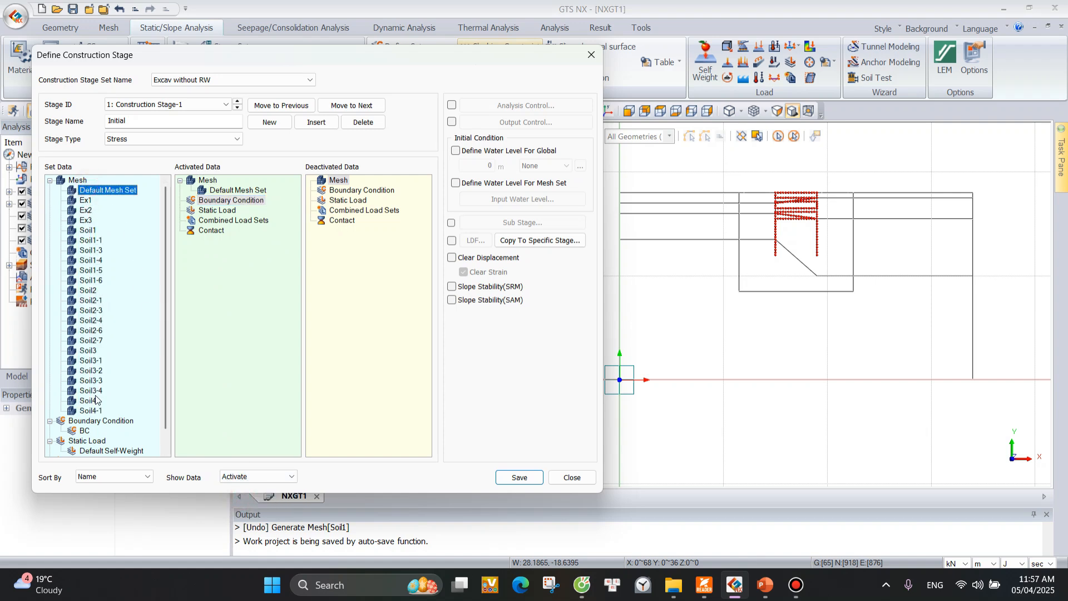
pyautogui.keyDown('shift'); pyautogui.click(87, 415); pyautogui.keyUp('shift')
pyautogui.moveTo(85, 246); pyautogui.dragTo(241, 281)
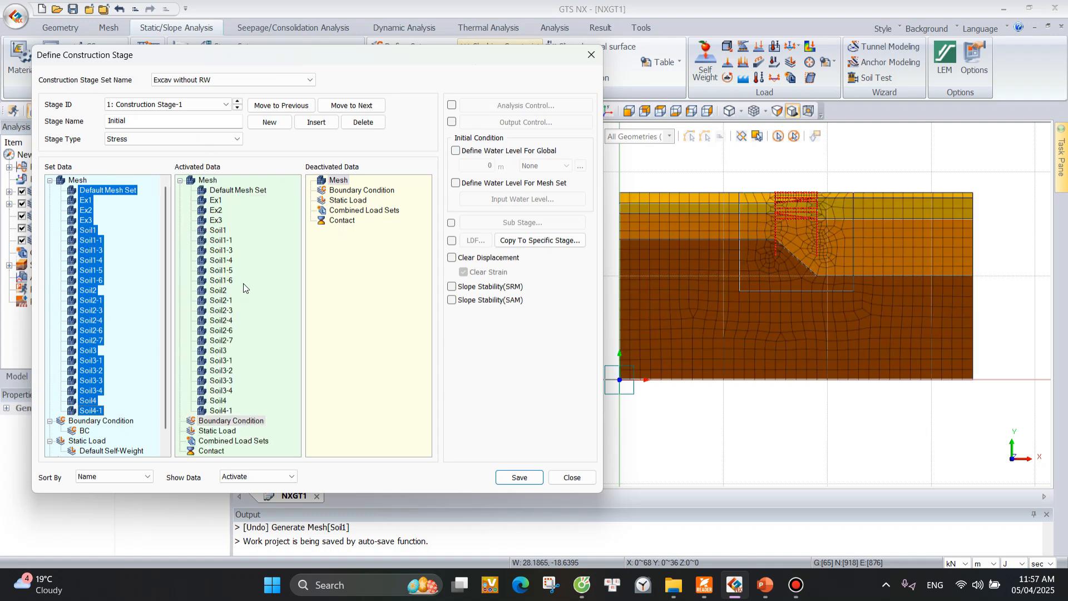
pyautogui.scroll(-2, 946, 236)
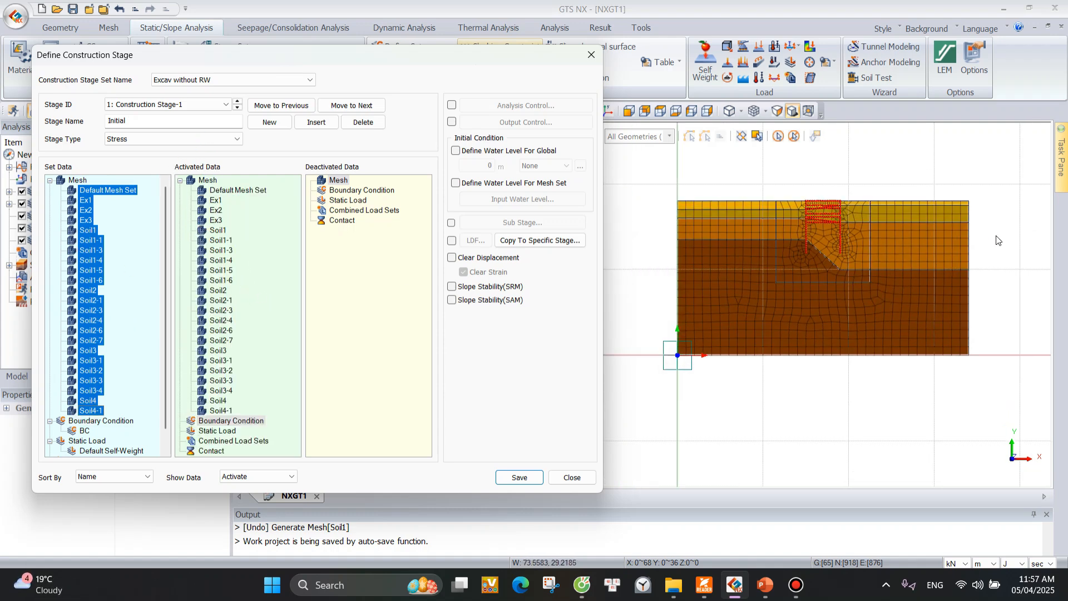
pyautogui.scroll(1, 901, 232)
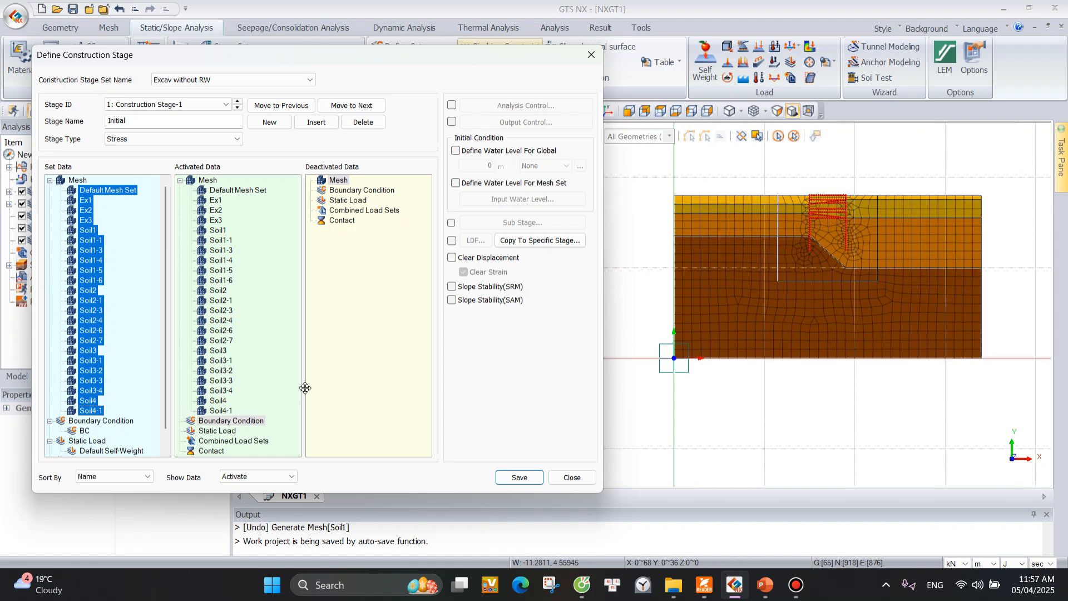
# Activate the BC boundary condition and the Default Self-Weight load in the Initial stage.
pyautogui.scroll(-1, 149, 400)
pyautogui.moveTo(84, 410); pyautogui.dragTo(282, 427)
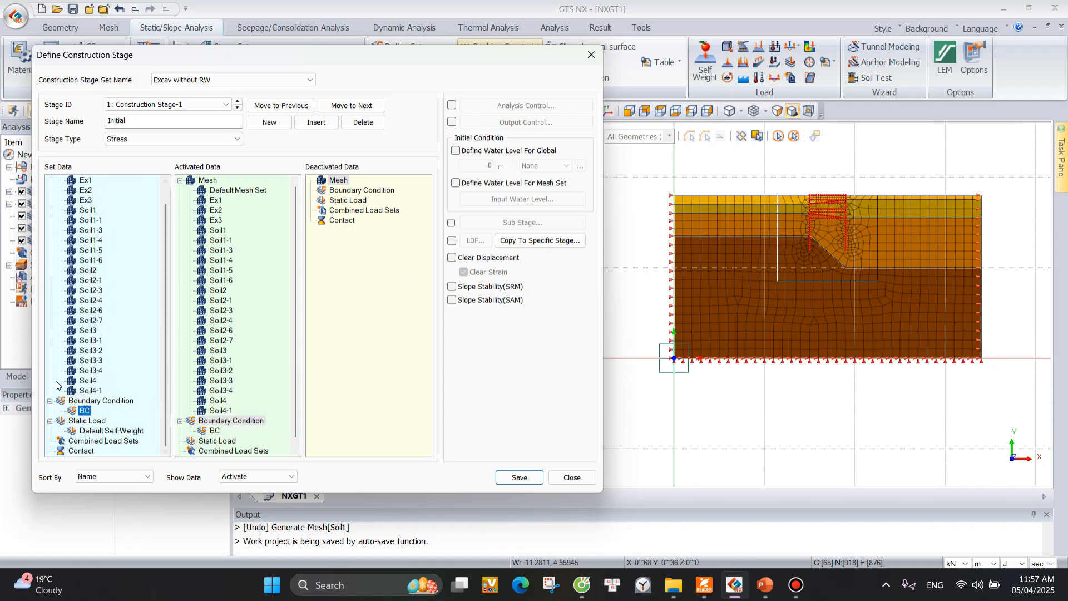
pyautogui.moveTo(121, 434); pyautogui.dragTo(275, 432)
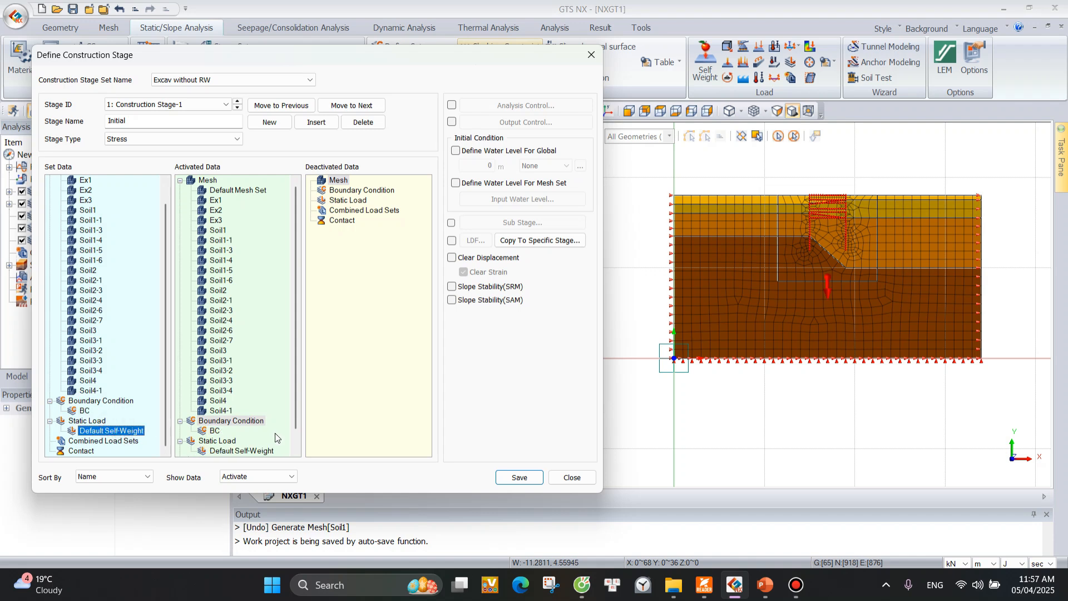
pyautogui.scroll(-1, 256, 389)
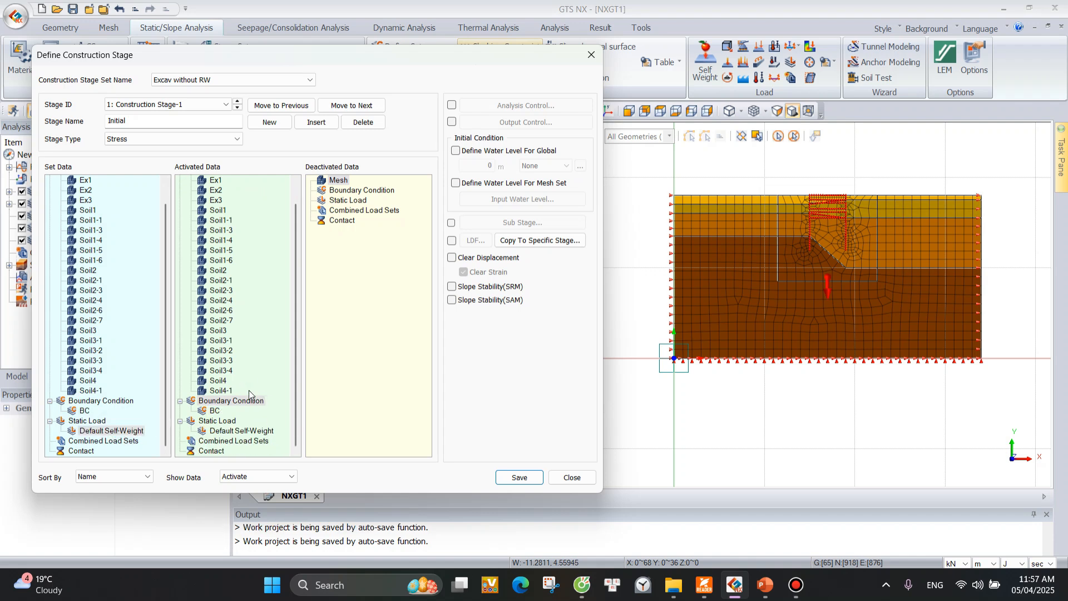
# Save the project in the Excav folder as Excav_withoutRW and save the Initial stage definition.
pyautogui.moveTo(334, 75)
pyautogui.mouseDown()
pyautogui.moveTo(630, 85)
pyautogui.moveTo(512, 102)
pyautogui.mouseUp()
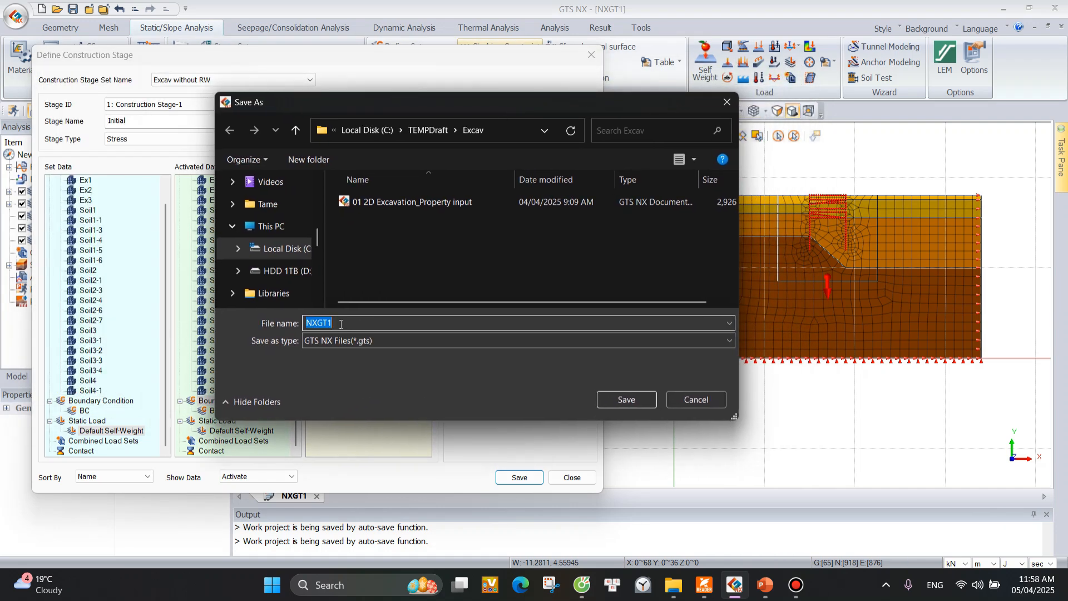
pyautogui.write('Excav_withoutRW')
pyautogui.press('Return')
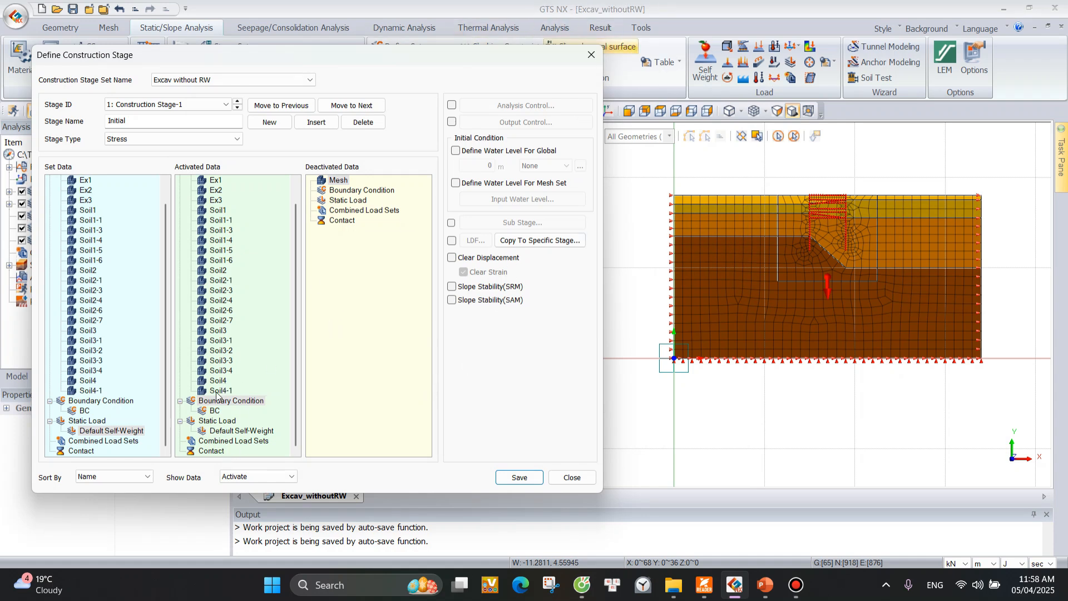
pyautogui.click(519, 478)
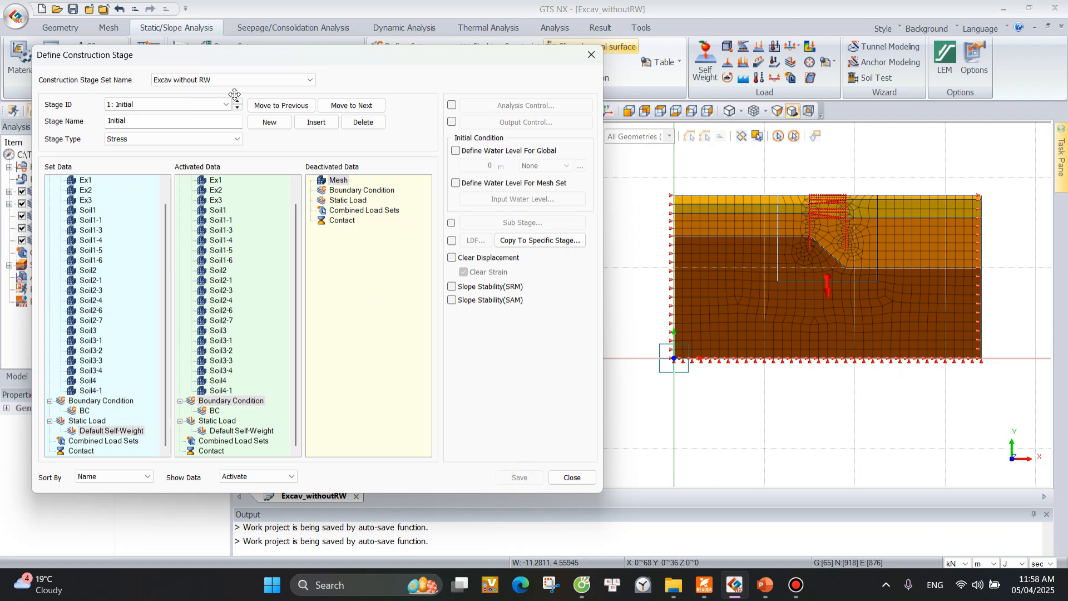
# Add a second stage named Ex1, deactivate the Ex1 mesh set in it and save the stage.
pyautogui.click(139, 104)
pyautogui.click(140, 104)
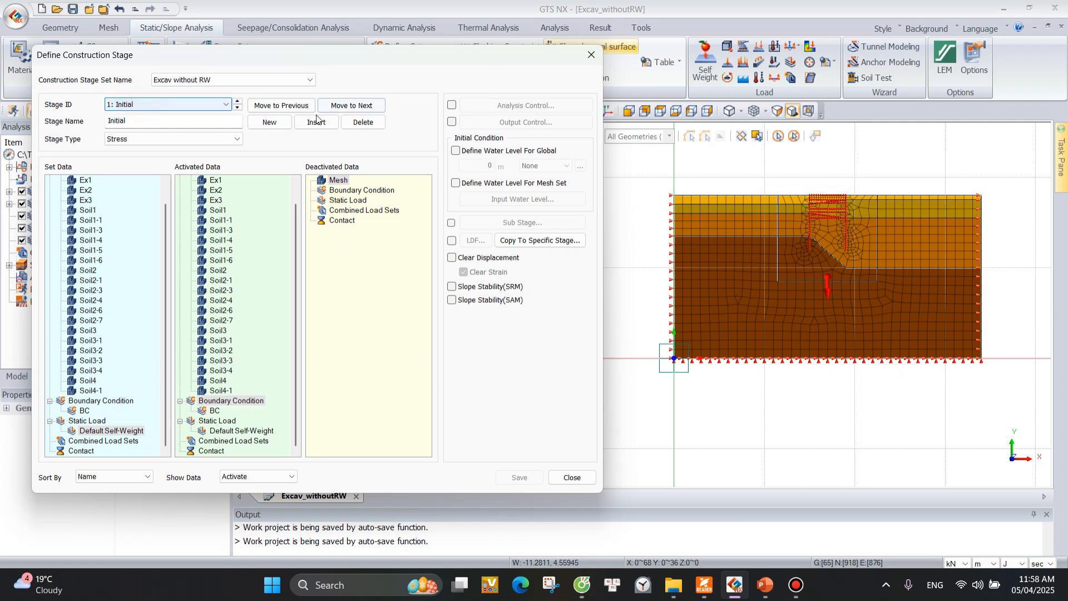
pyautogui.click(269, 123)
pyautogui.moveTo(175, 121); pyautogui.dragTo(83, 129)
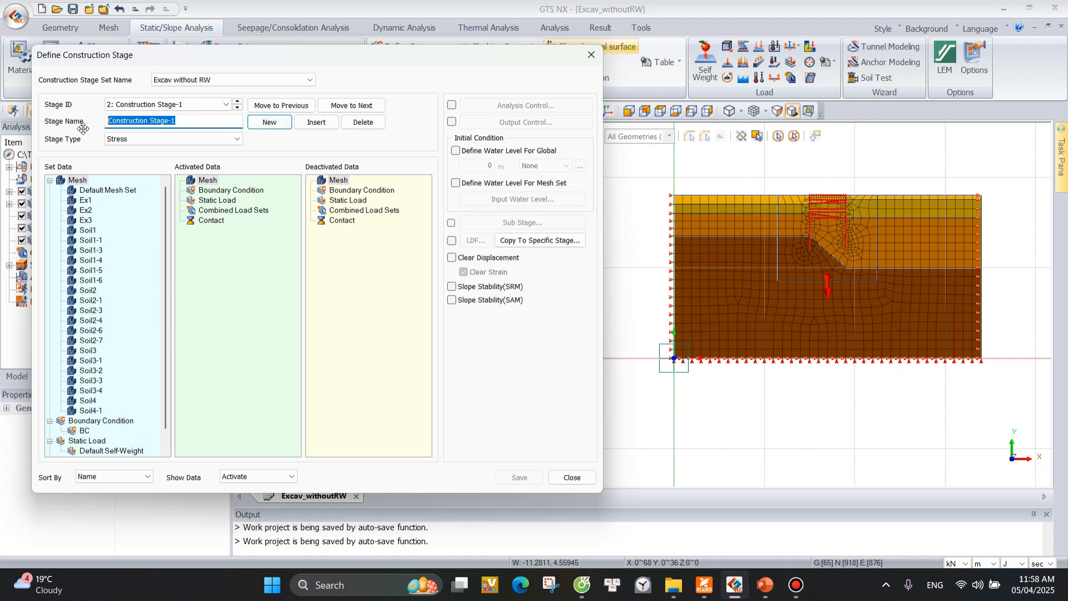
pyautogui.write('Ex1')
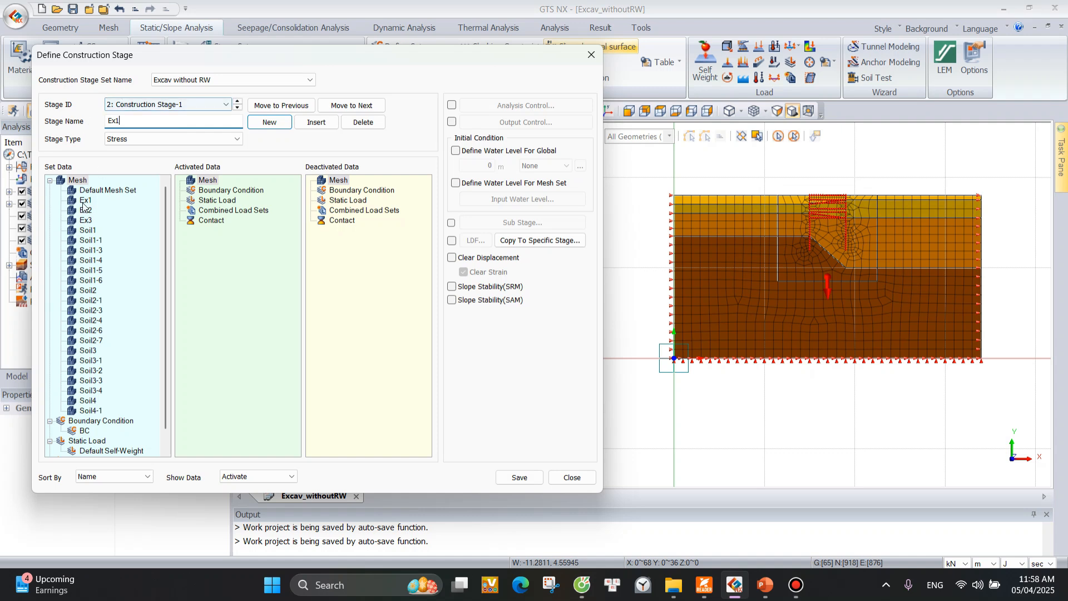
pyautogui.moveTo(78, 202); pyautogui.dragTo(240, 223)
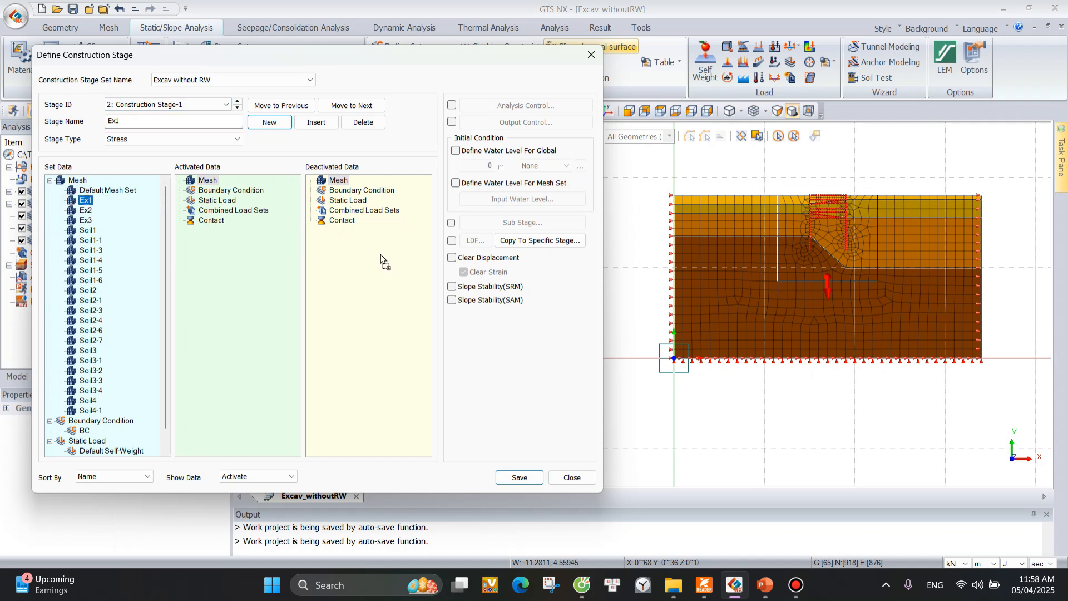
pyautogui.moveTo(381, 255); pyautogui.dragTo(380, 256)
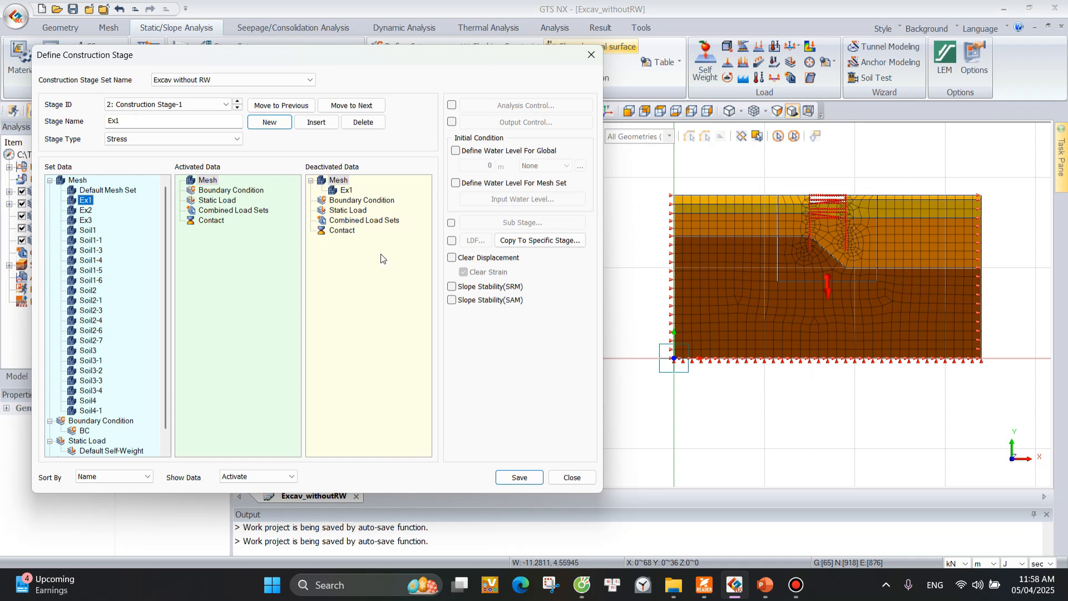
pyautogui.click(519, 478)
pyautogui.doubleClick(116, 121)
pyautogui.write('Ex2')
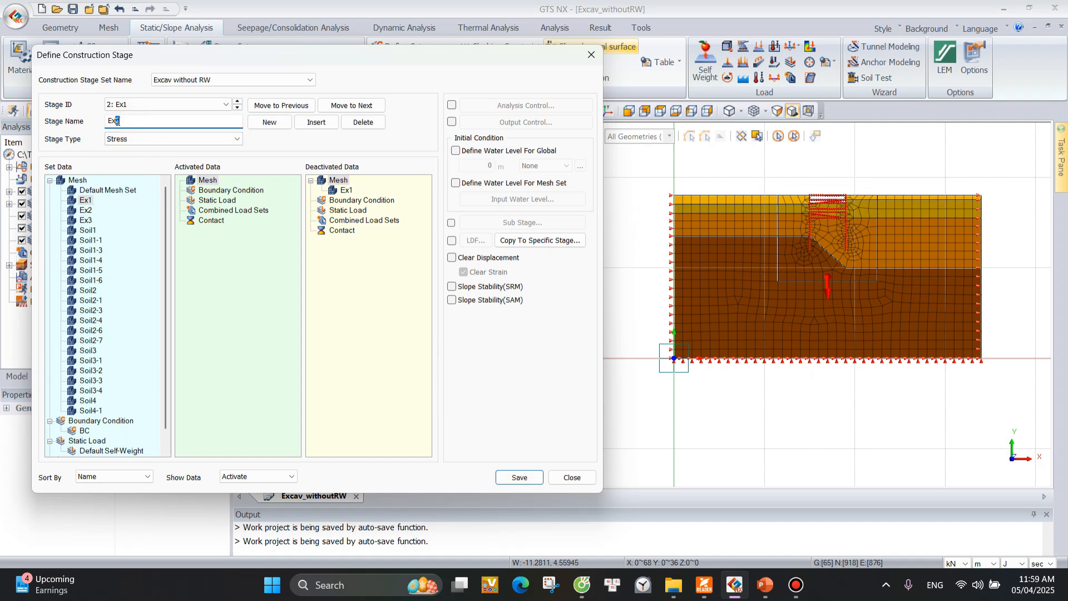
pyautogui.click(520, 478)
# Add a third stage named Ex2, deactivate the Ex2 mesh set in it and save the stage.
pyautogui.click(269, 121)
pyautogui.moveTo(191, 120); pyautogui.dragTo(37, 131)
pyautogui.write('Ex')
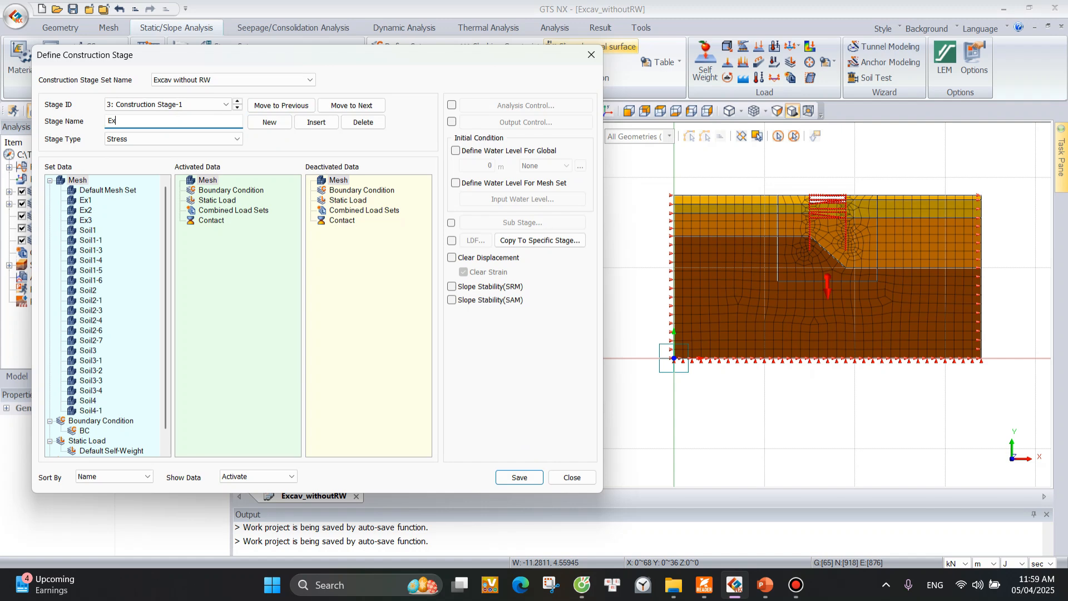
pyautogui.write('2')
pyautogui.moveTo(83, 213); pyautogui.dragTo(378, 256)
pyautogui.click(519, 477)
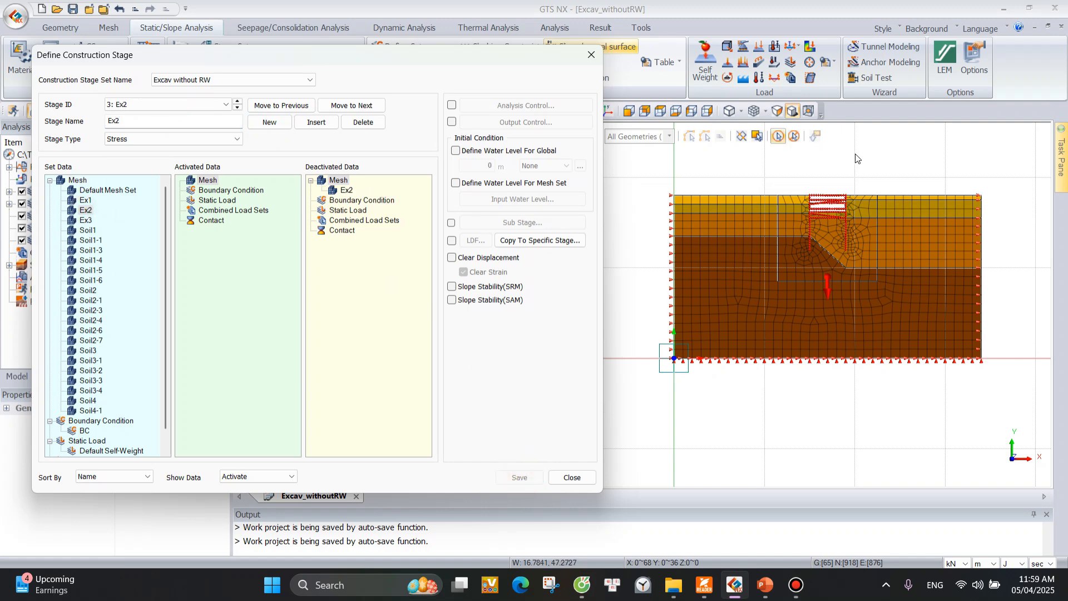
# Add a fourth stage named Ex3, deactivate the Ex3 mesh set, save it and close the stage definition.
pyautogui.scroll(2, 827, 195)
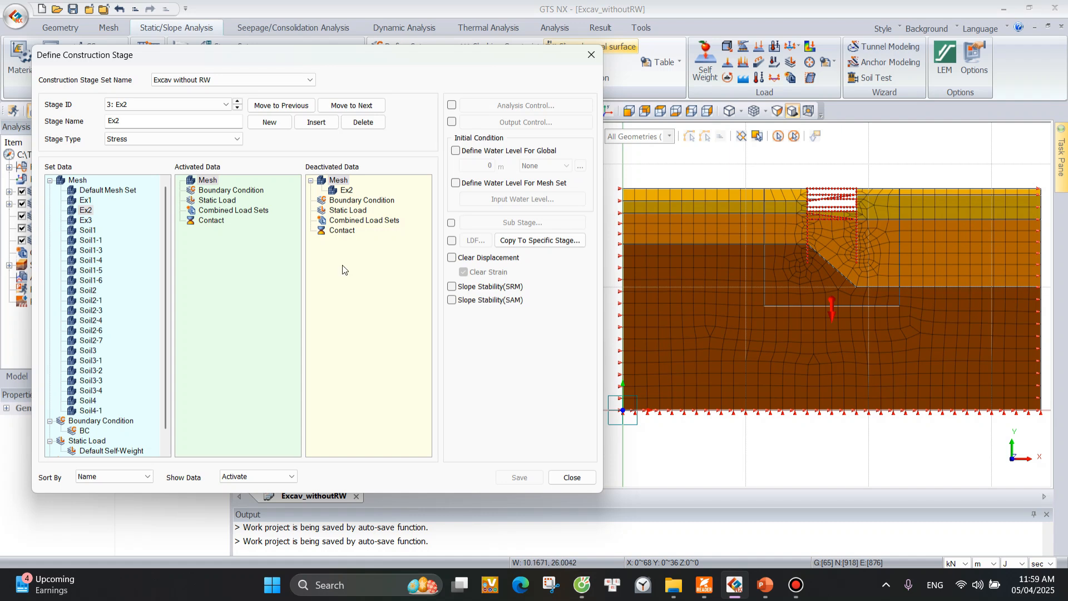
pyautogui.click(269, 122)
pyautogui.doubleClick(211, 120)
pyautogui.hotkey('ctrl', 'a')
pyautogui.write('Ex3')
pyautogui.moveTo(86, 220); pyautogui.dragTo(374, 262)
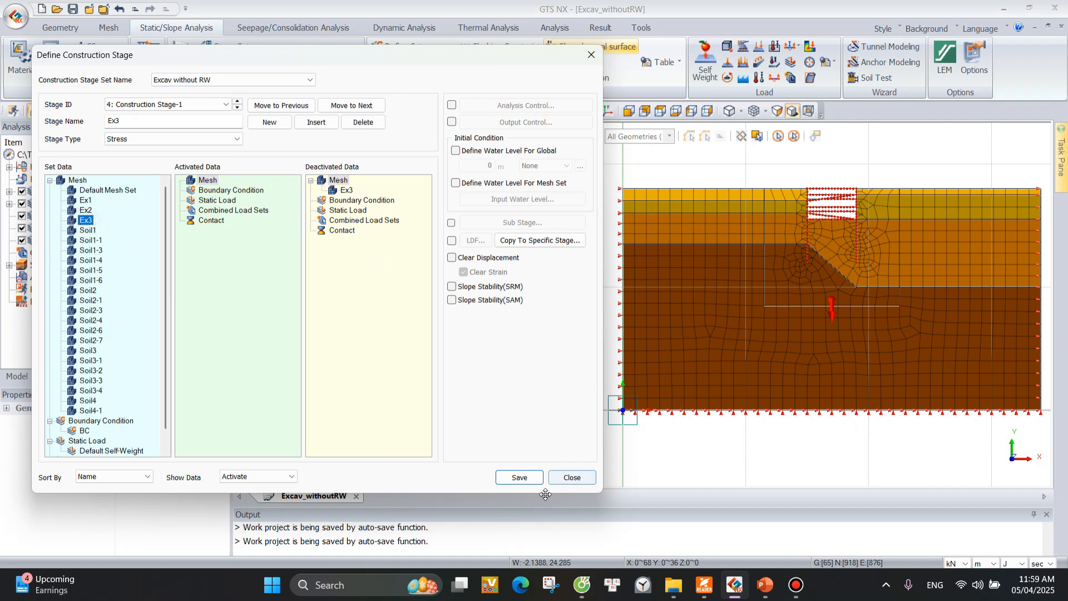
pyautogui.click(520, 478)
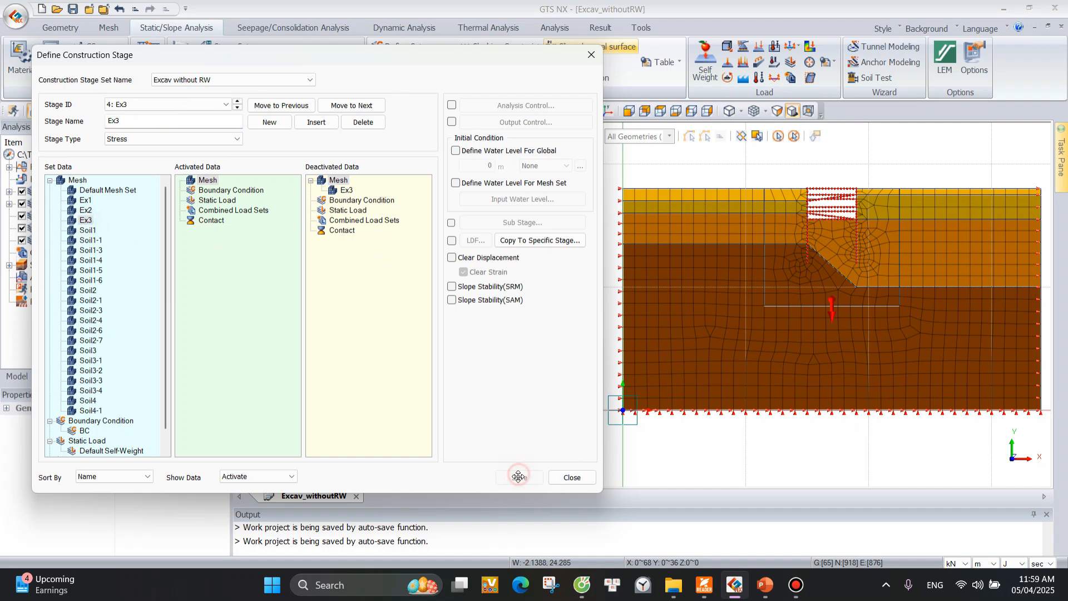
pyautogui.click(572, 477)
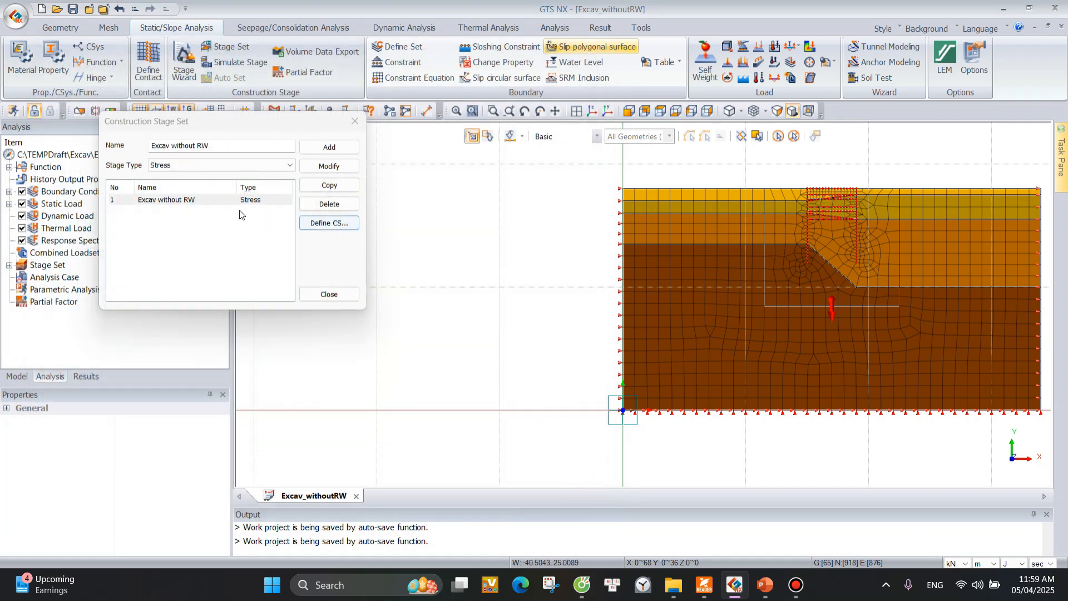
# Reopen the stage definition of the Excav without RW set and enable Clear Displacement for the Initial stage.
pyautogui.click(243, 201)
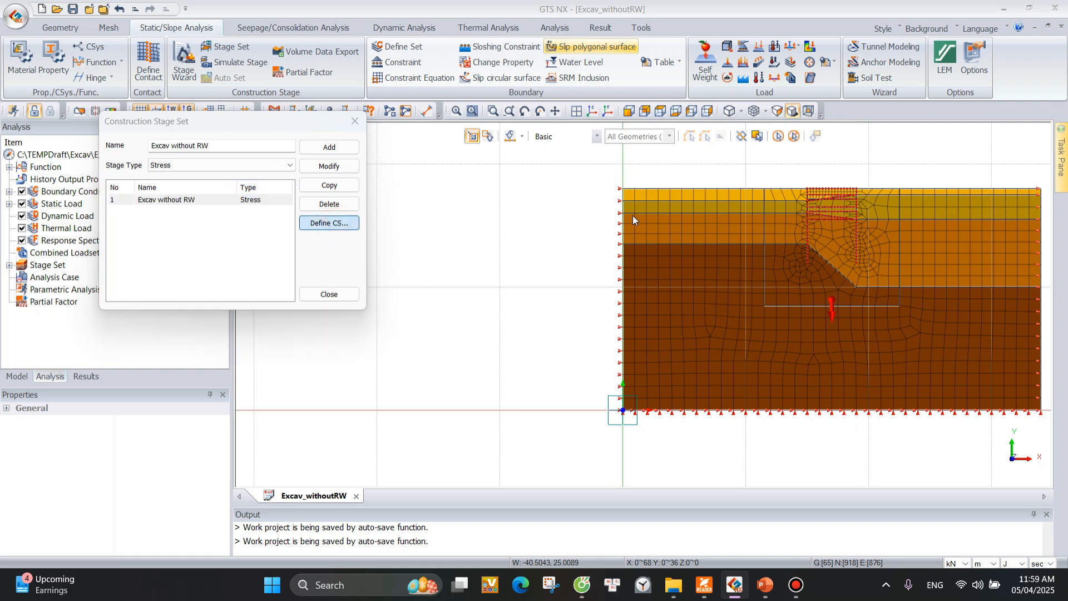
pyautogui.click(329, 222)
pyautogui.moveTo(191, 7); pyautogui.dragTo(300, 17)
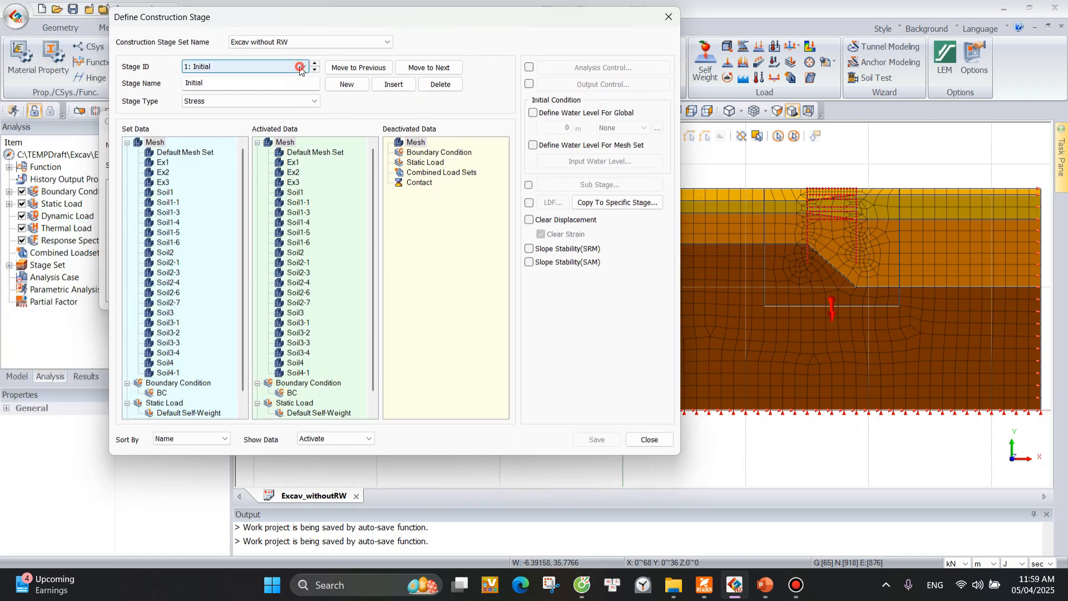
pyautogui.click(300, 68)
pyautogui.click(278, 78)
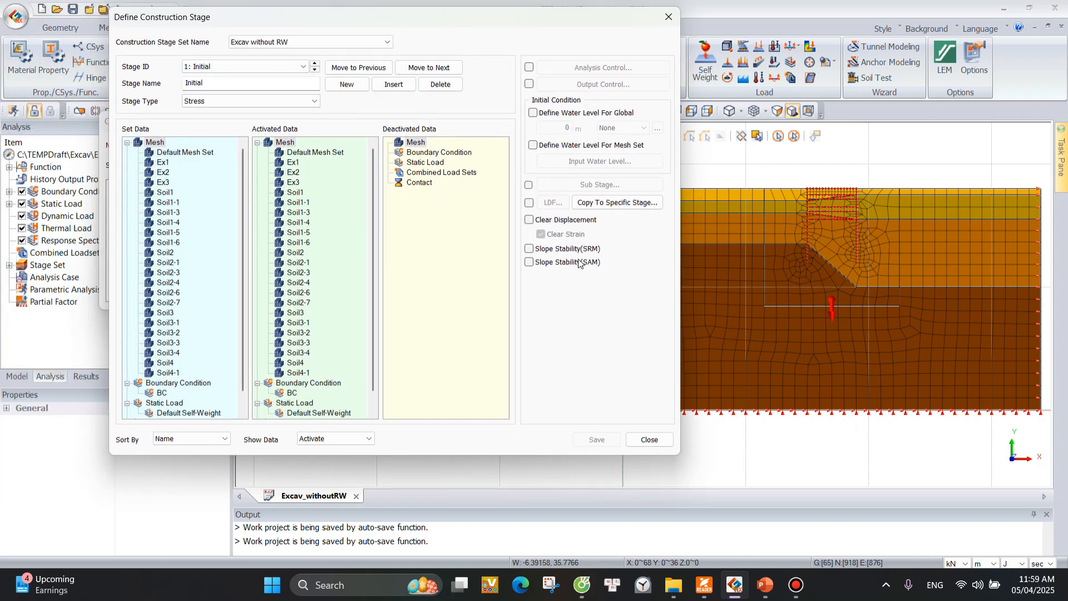
pyautogui.click(529, 222)
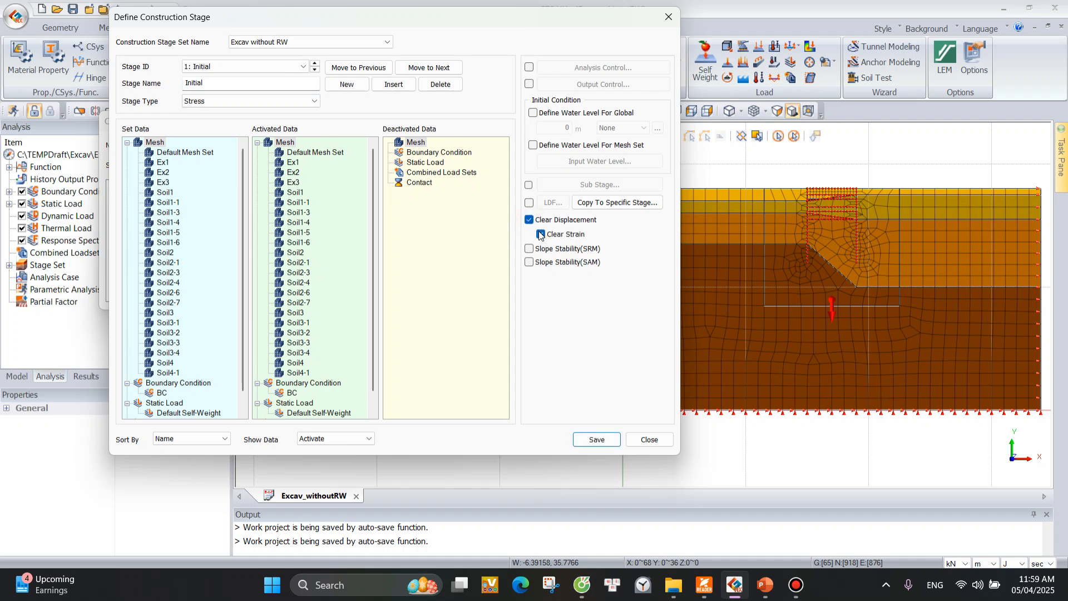
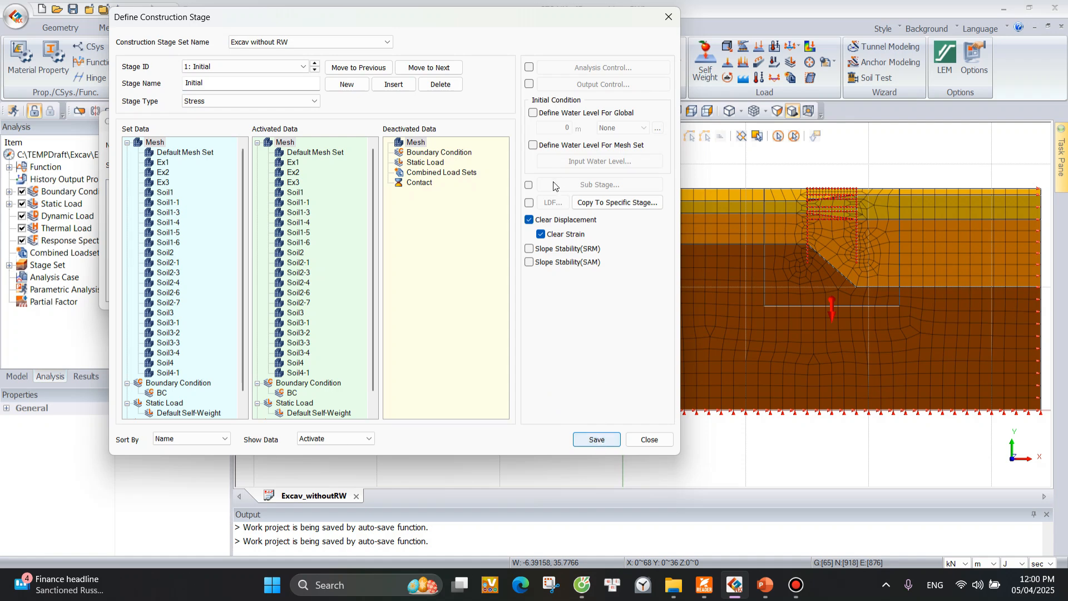
# Save the Initial stage changes and close the stage definition and construction stage set dialogs.
pyautogui.click(597, 439)
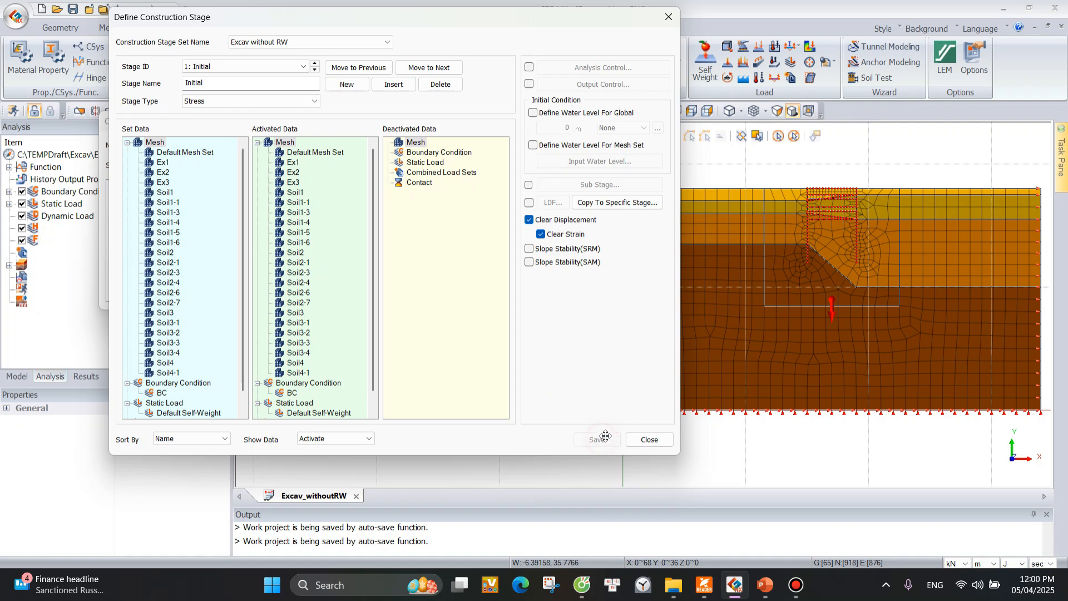
pyautogui.click(649, 439)
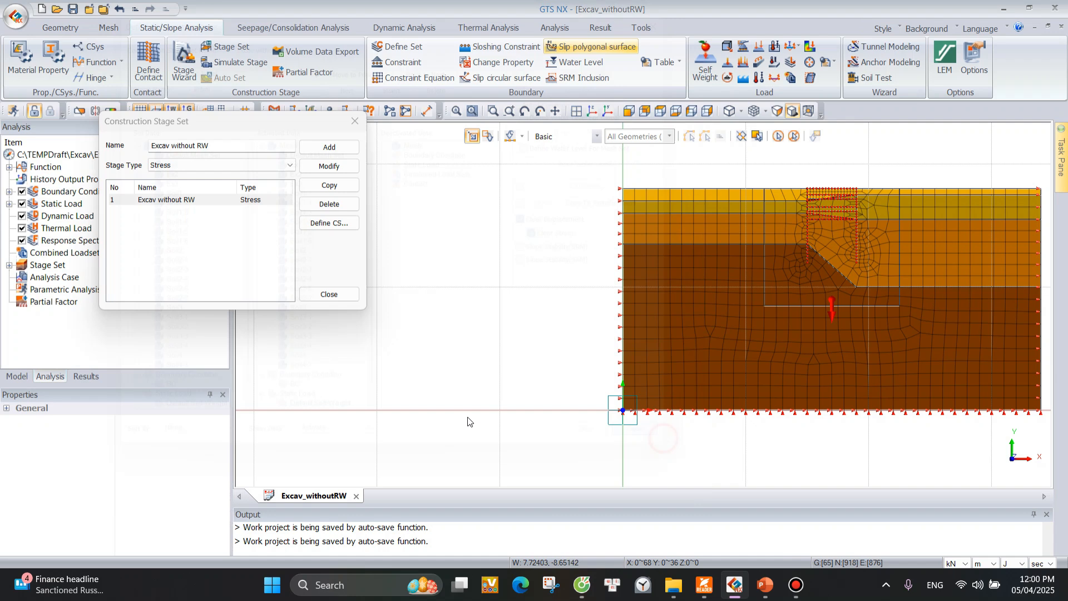
pyautogui.click(331, 295)
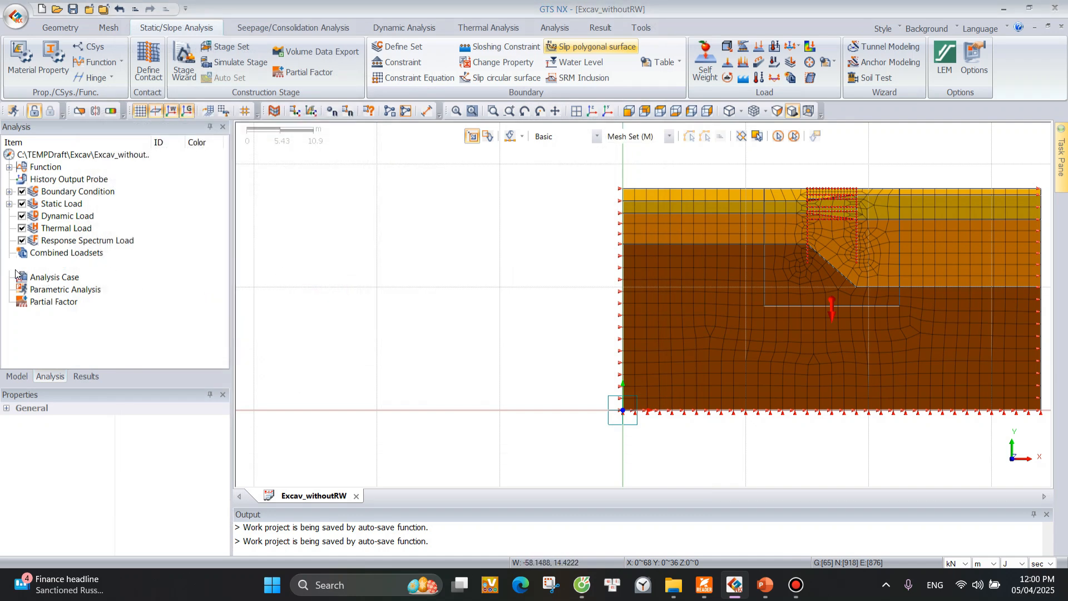
# Expand the Excav without RW stage set in the analysis tree to review its defined stages.
pyautogui.click(9, 264)
pyautogui.click(21, 277)
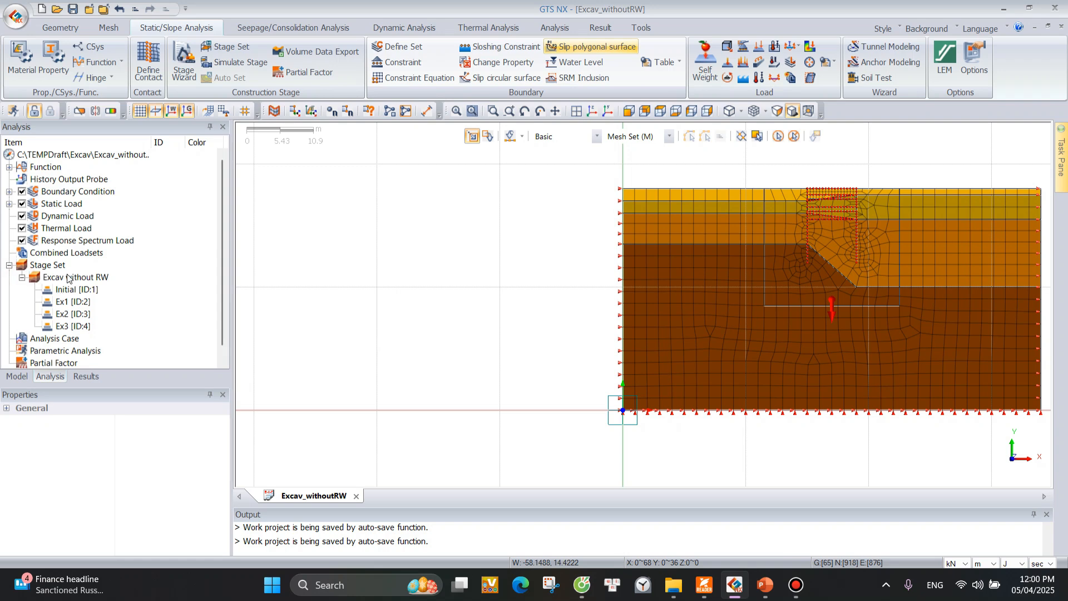
pyautogui.scroll(-1, 110, 310)
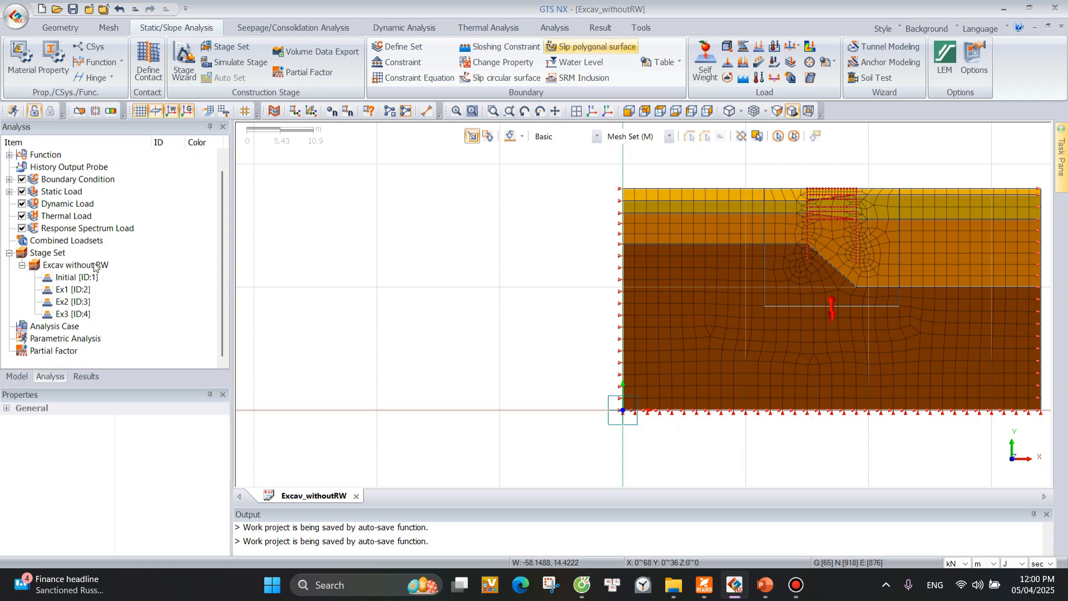
pyautogui.click(54, 327)
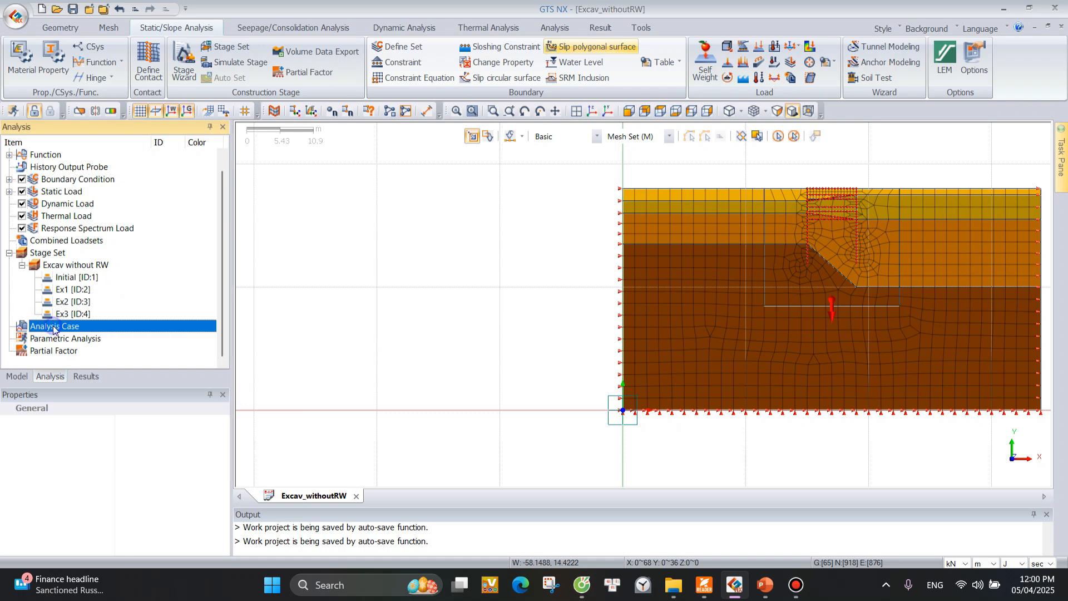
pyautogui.rightClick(54, 328)
pyautogui.click(81, 336)
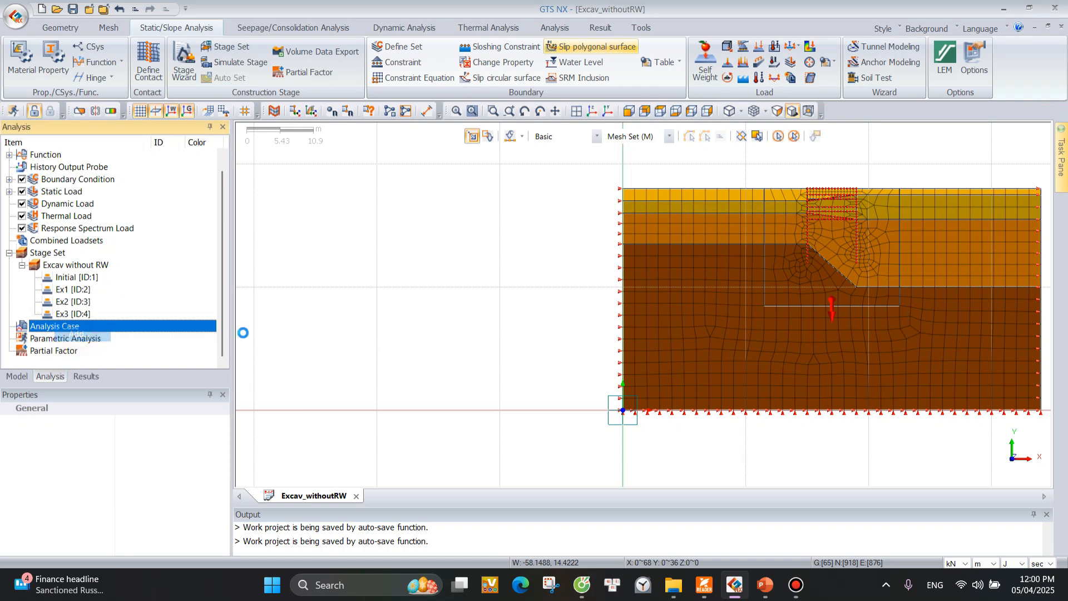
pyautogui.moveTo(590, 71); pyautogui.dragTo(483, 96)
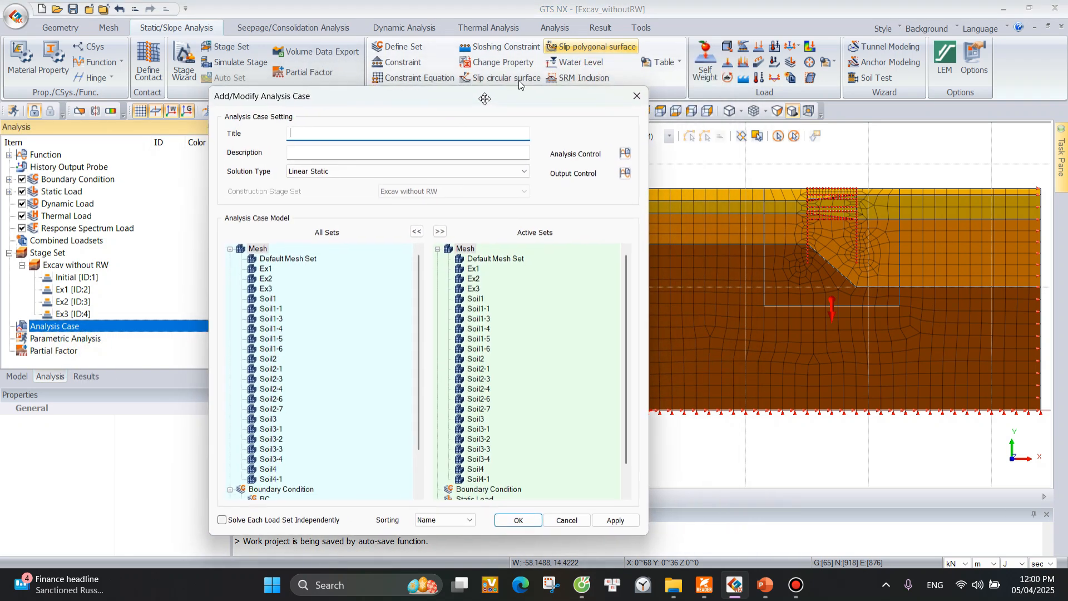
pyautogui.click(635, 95)
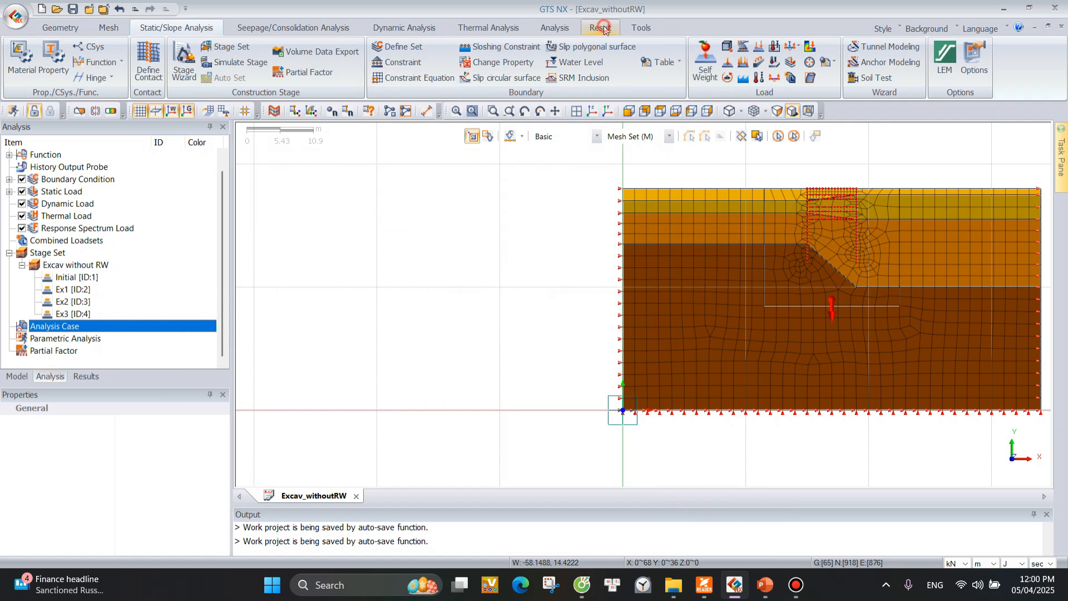
pyautogui.click(601, 27)
pyautogui.click(554, 28)
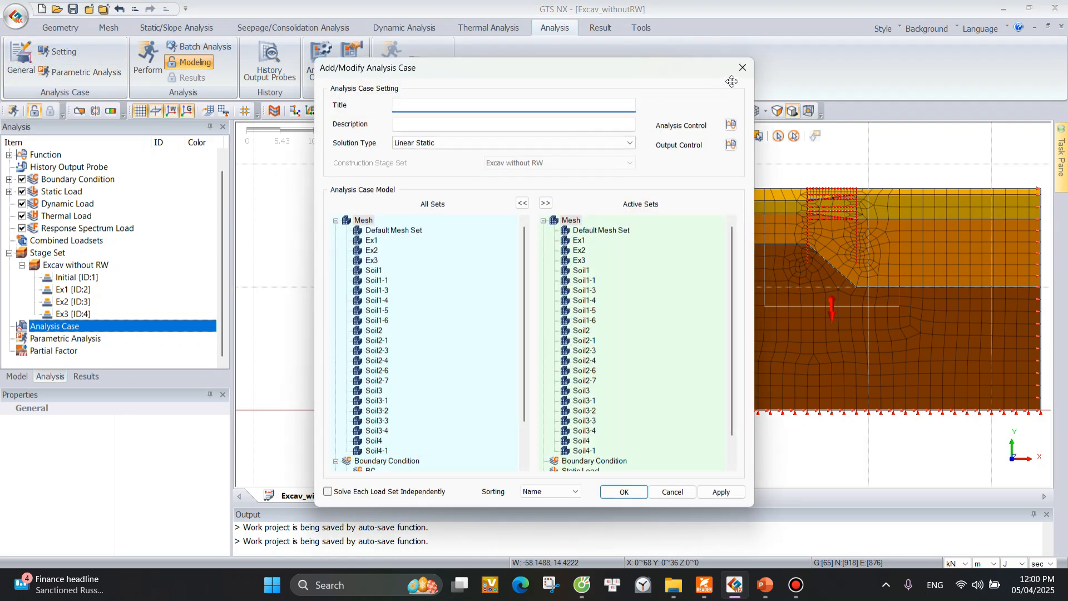
pyautogui.click(739, 73)
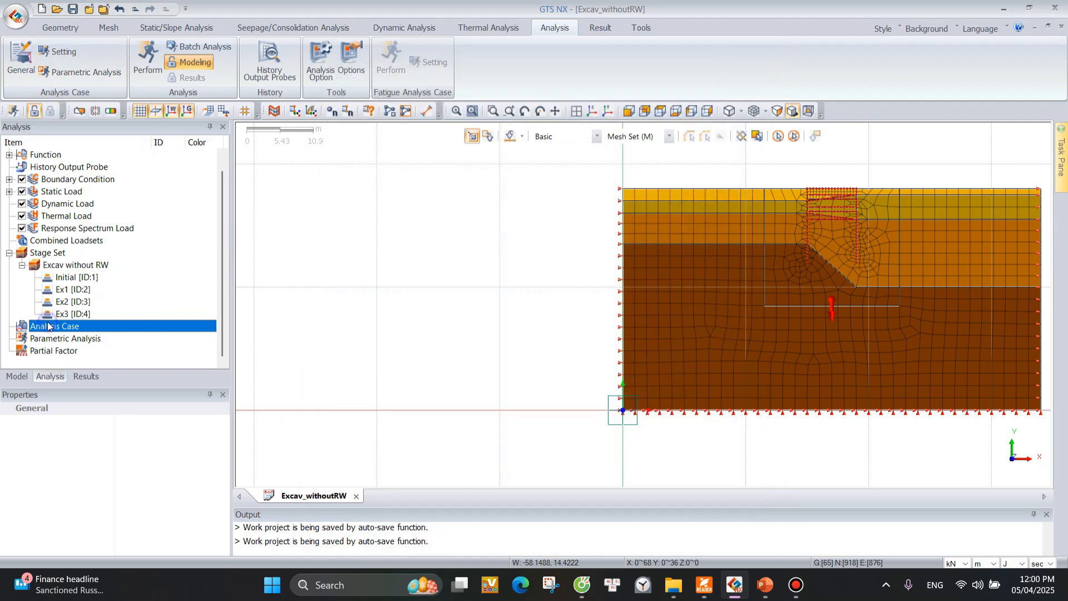
# Set up a new analysis case titled Excav without RW with solution type Construction Stage and stage set Excav without RW.
pyautogui.rightClick(48, 324)
pyautogui.click(66, 331)
pyautogui.moveTo(586, 56); pyautogui.dragTo(637, 42)
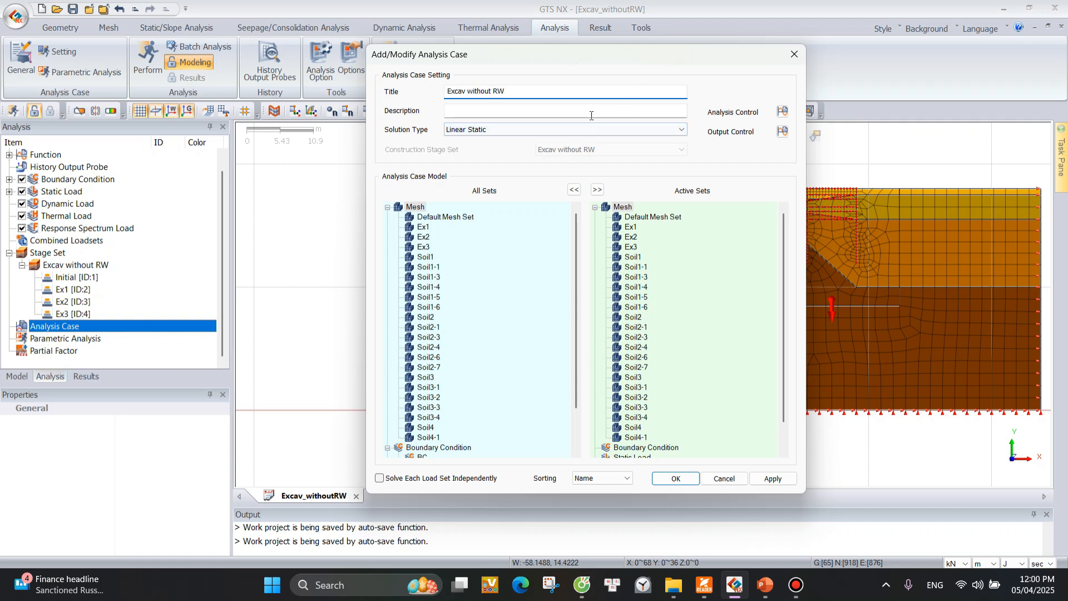
pyautogui.click(568, 129)
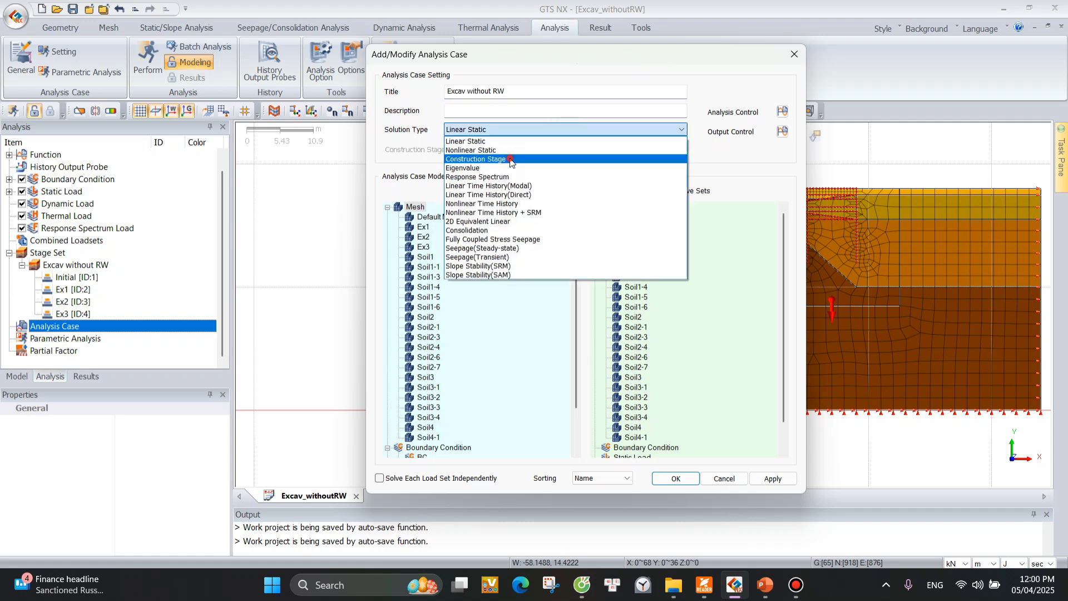
pyautogui.click(511, 159)
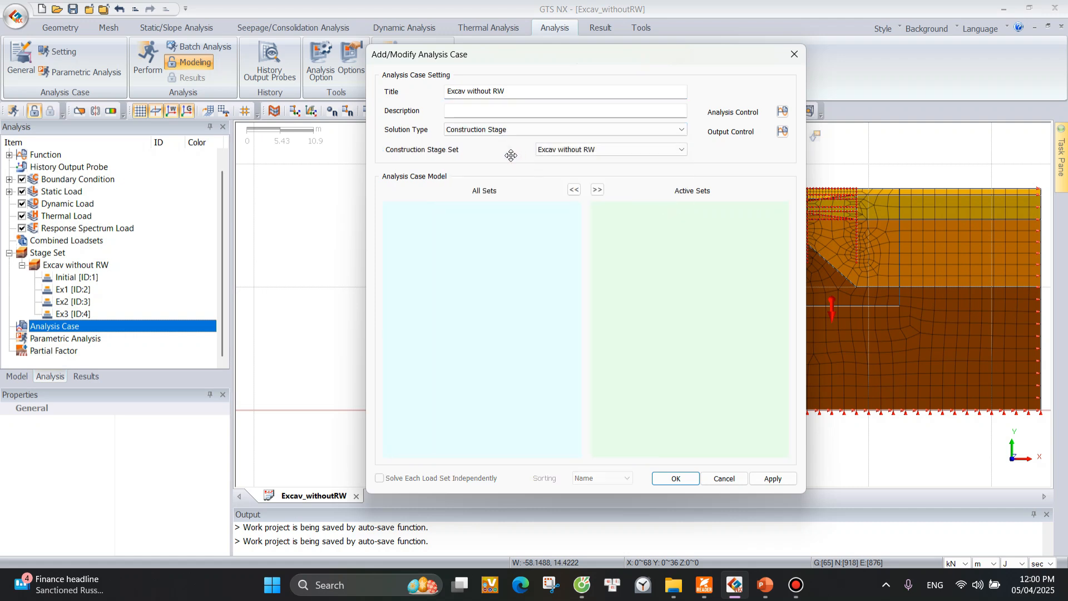
pyautogui.click(631, 147)
# Check the case's general analysis control settings, apply the new analysis case and close its dialog.
pyautogui.click(782, 112)
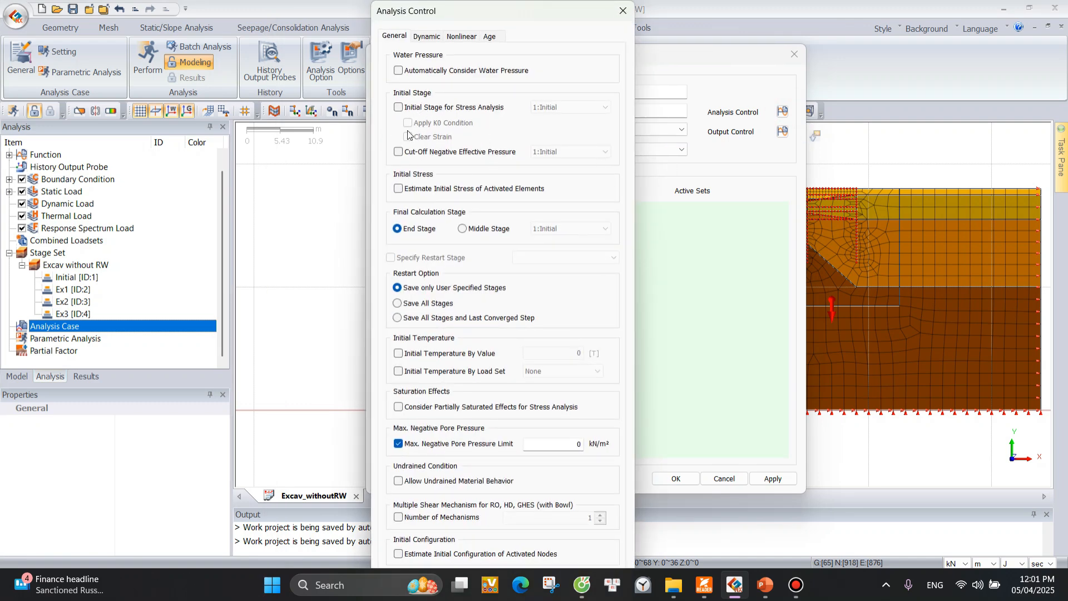
pyautogui.click(623, 11)
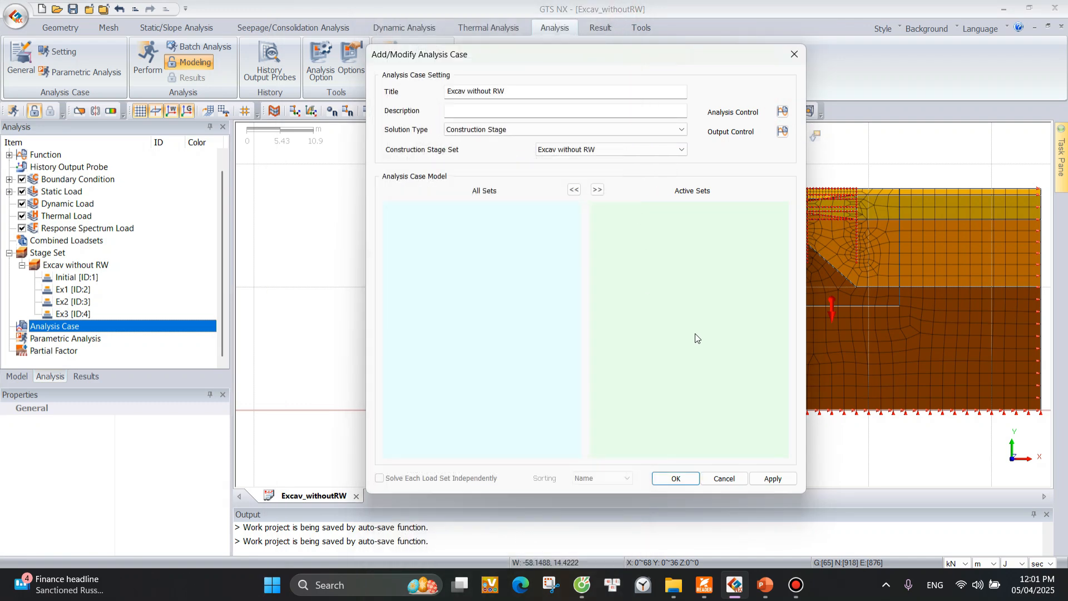
pyautogui.click(781, 483)
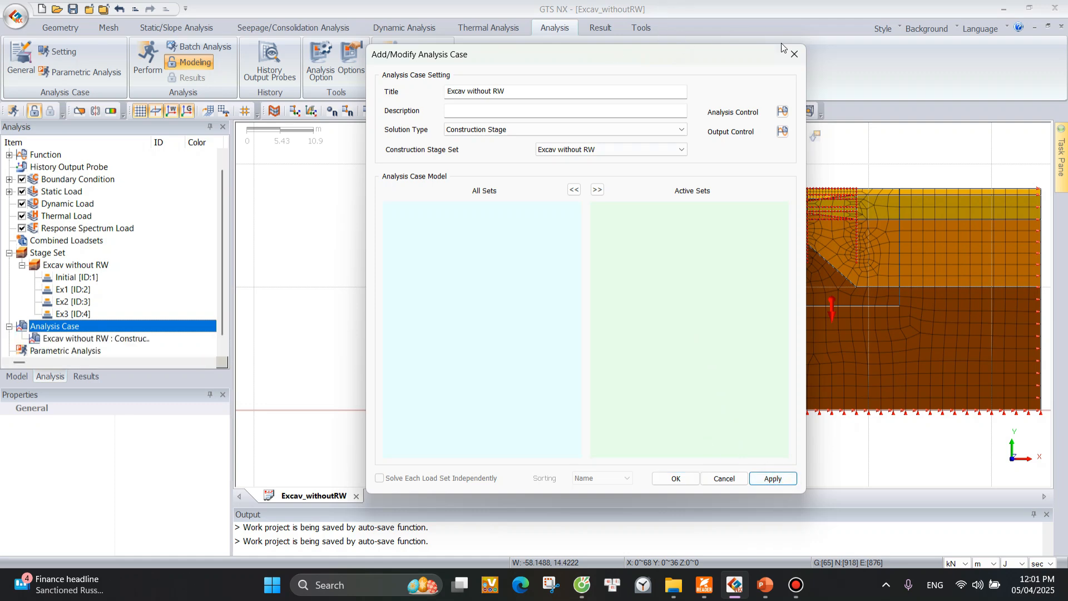
pyautogui.click(795, 55)
# Solve the Excav without RW analysis case and enlarge the output area to follow the solver messages.
pyautogui.click(63, 337)
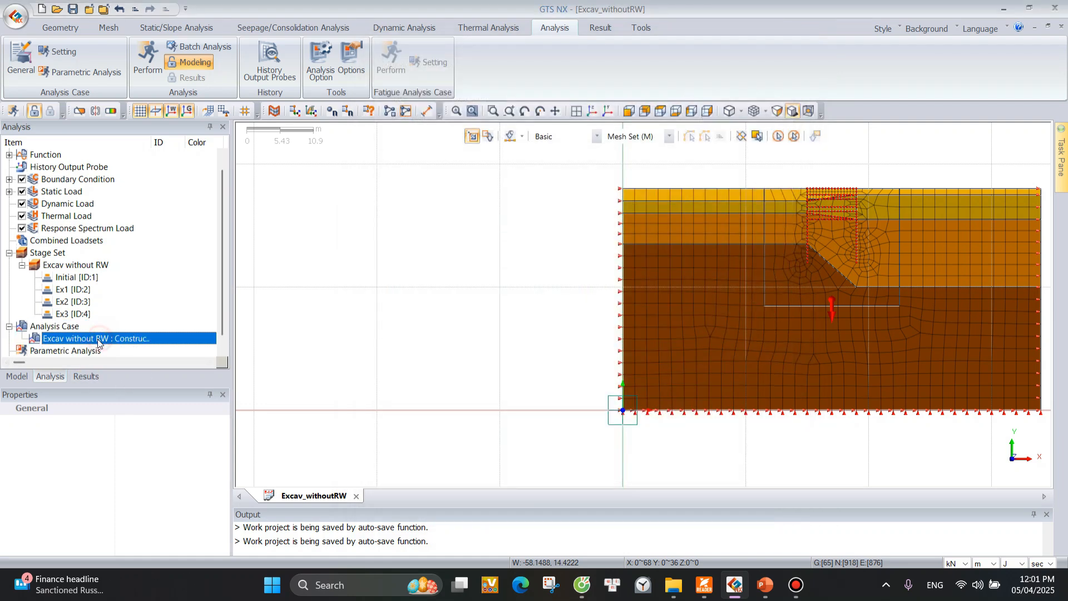
pyautogui.rightClick(81, 340)
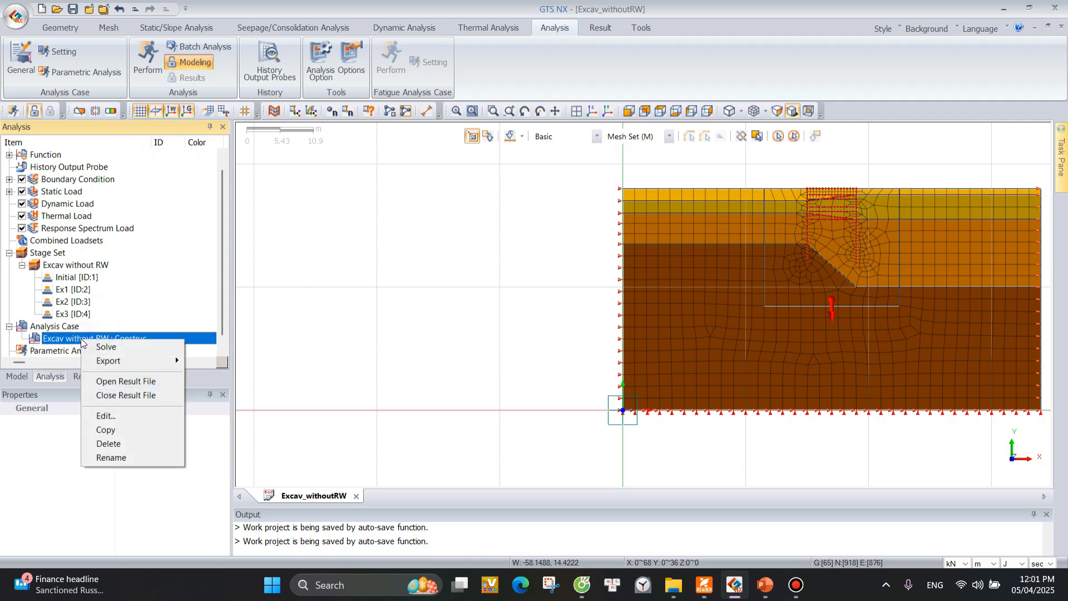
pyautogui.click(118, 347)
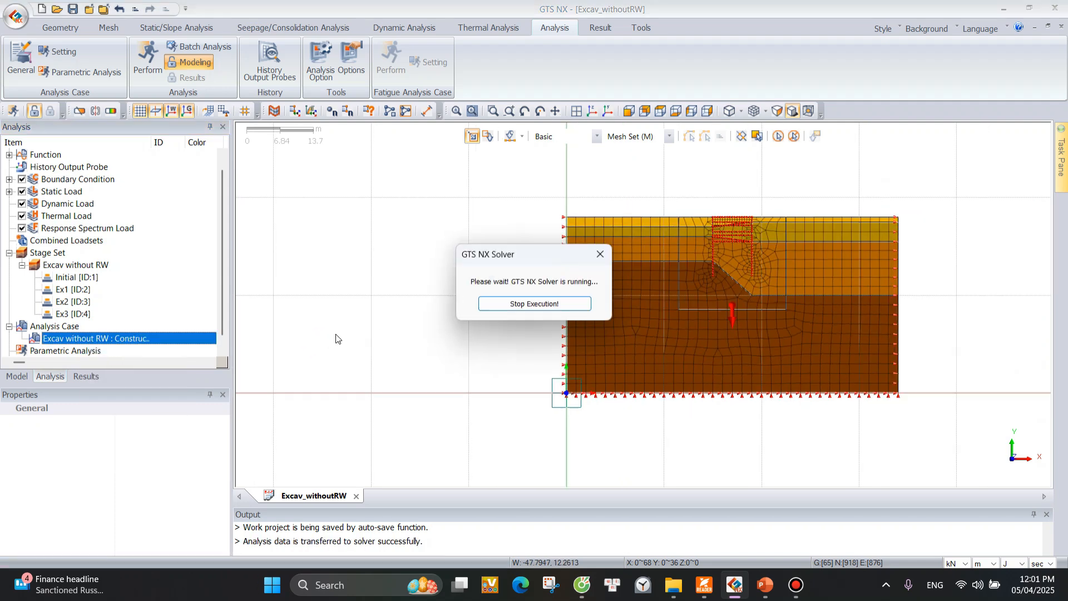
pyautogui.scroll(2, 958, 298)
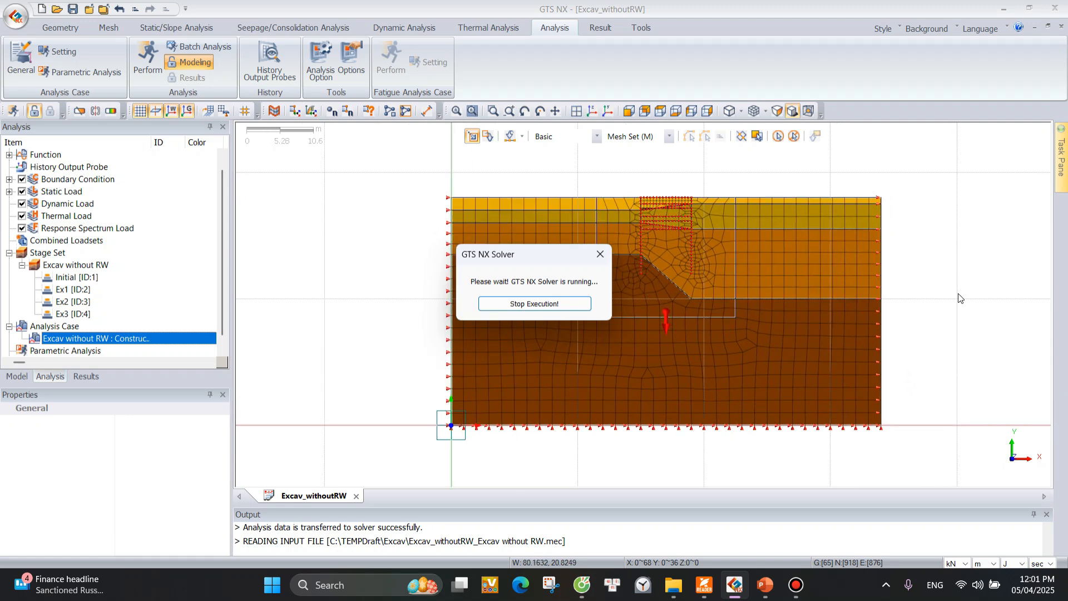
pyautogui.moveTo(531, 262); pyautogui.dragTo(340, 255)
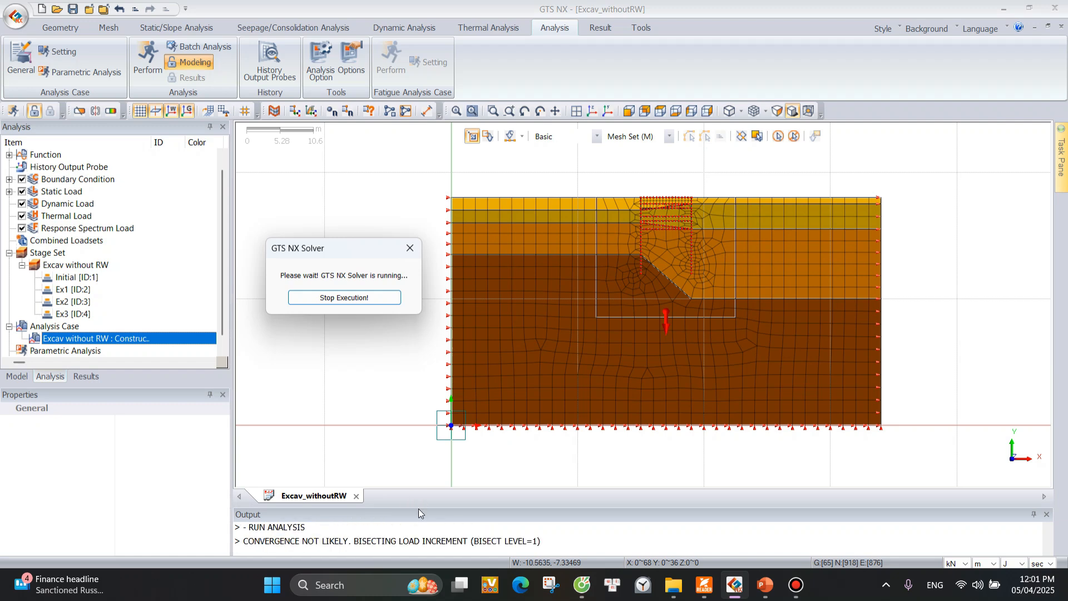
pyautogui.moveTo(415, 505); pyautogui.dragTo(414, 442)
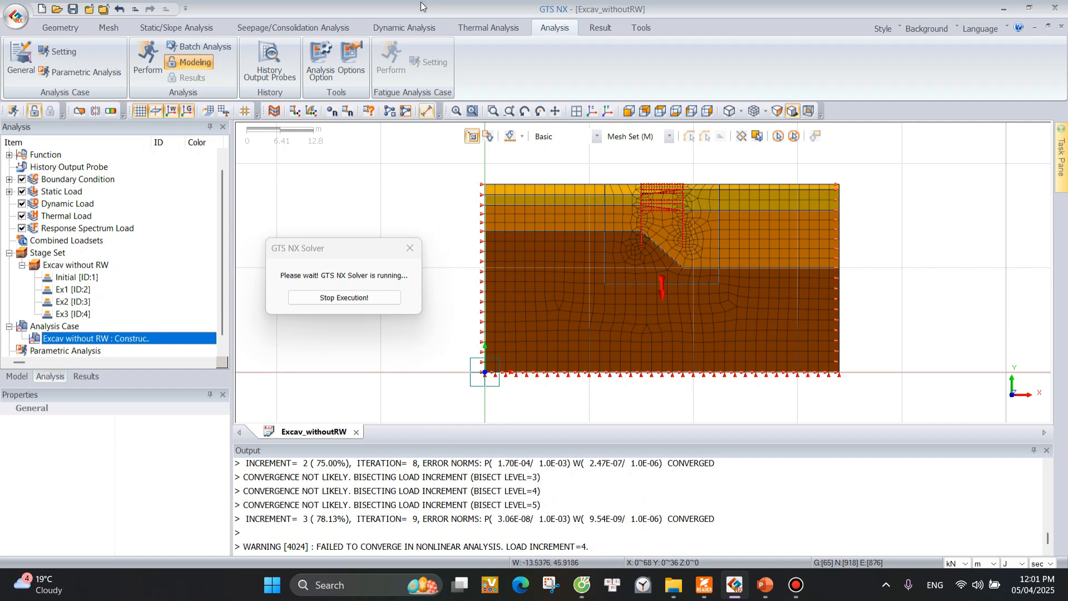
# Check the Number of Processors in the analysis option settings and accept the dialog.
pyautogui.click(328, 69)
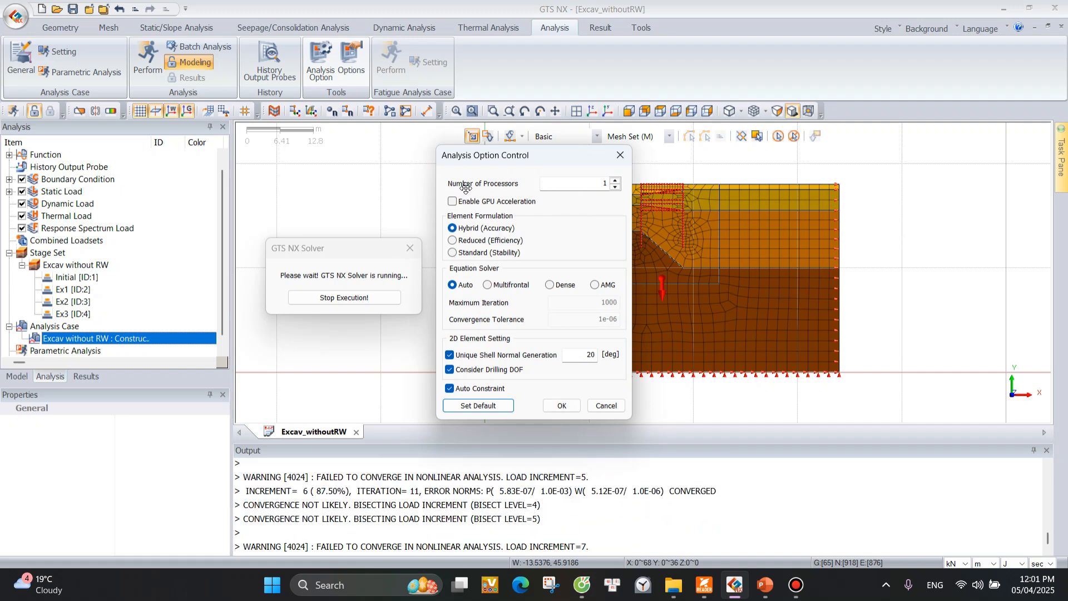
pyautogui.click(595, 184)
pyautogui.moveTo(608, 183); pyautogui.dragTo(595, 183)
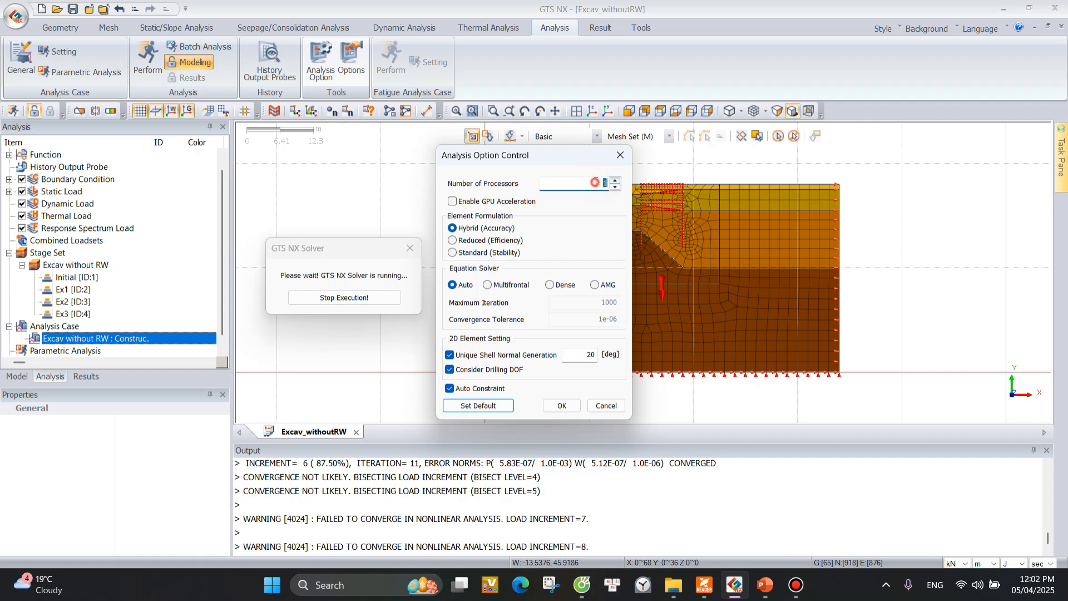
pyautogui.click(603, 182)
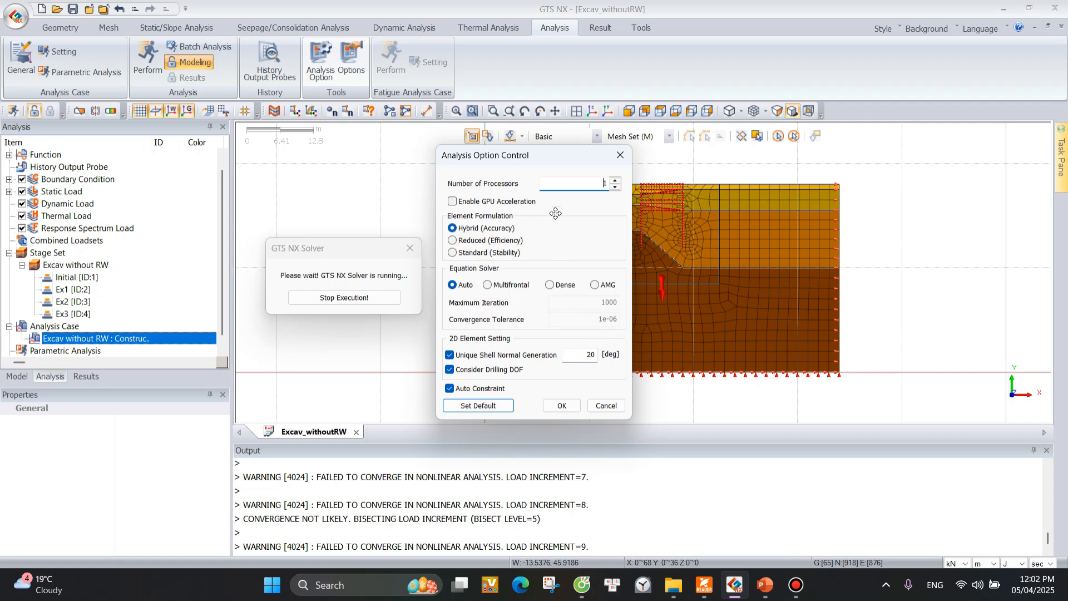
pyautogui.click(562, 405)
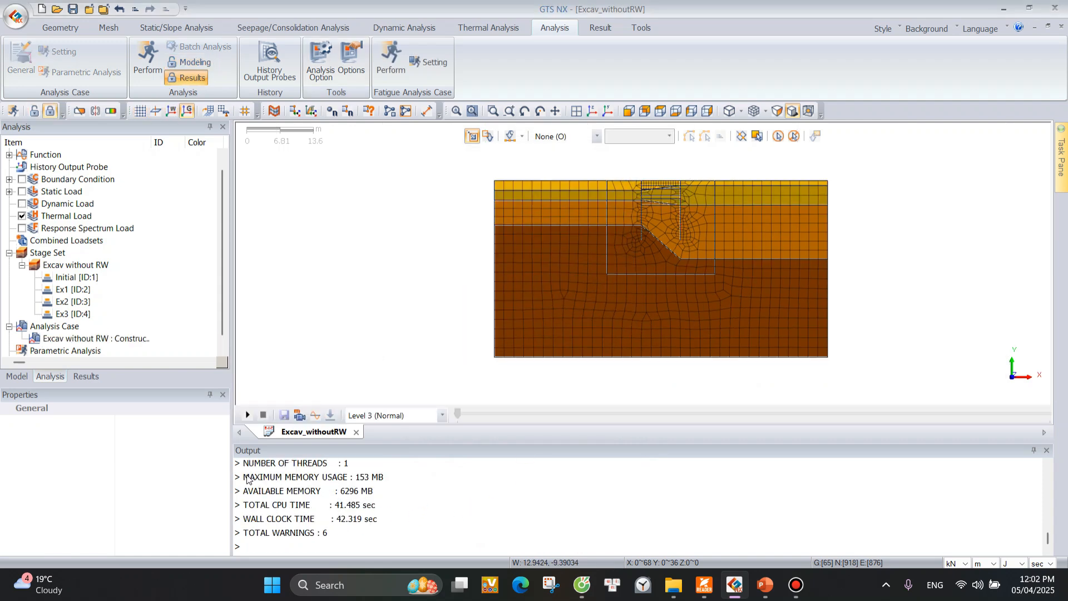
# Examine the solver summary in the output for CPU time, wall clock time and number of threads.
pyautogui.click(300, 508)
pyautogui.click(387, 523)
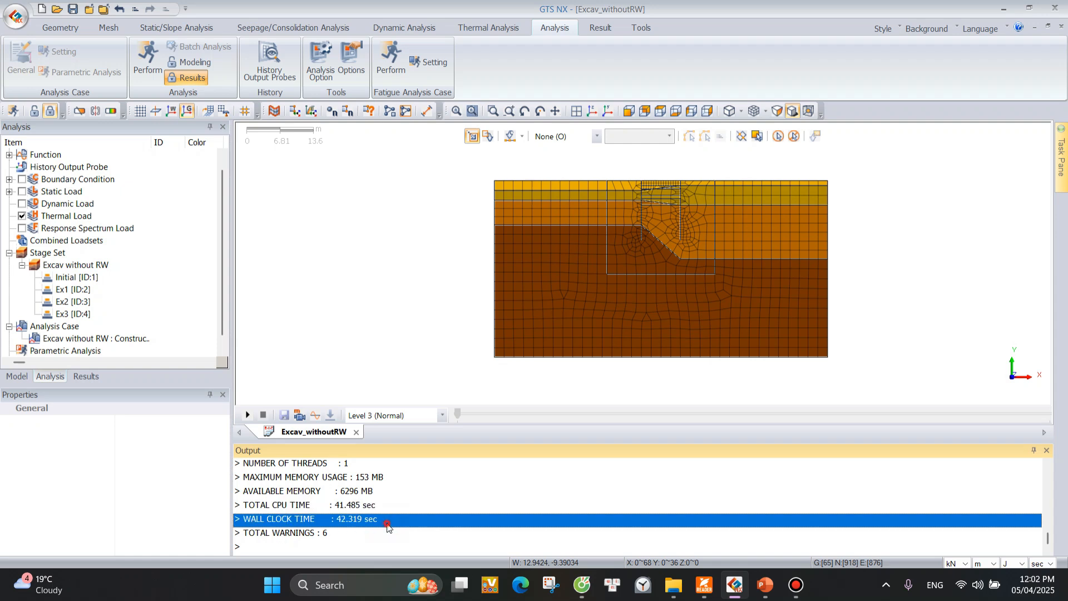
pyautogui.click(377, 512)
pyautogui.click(369, 520)
pyautogui.click(325, 508)
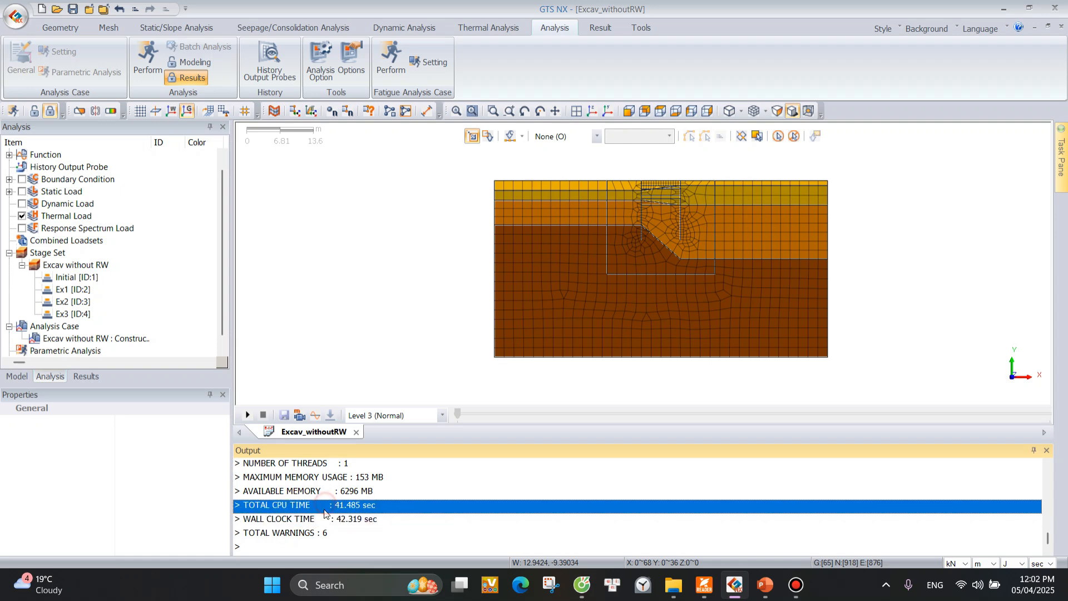
pyautogui.click(351, 519)
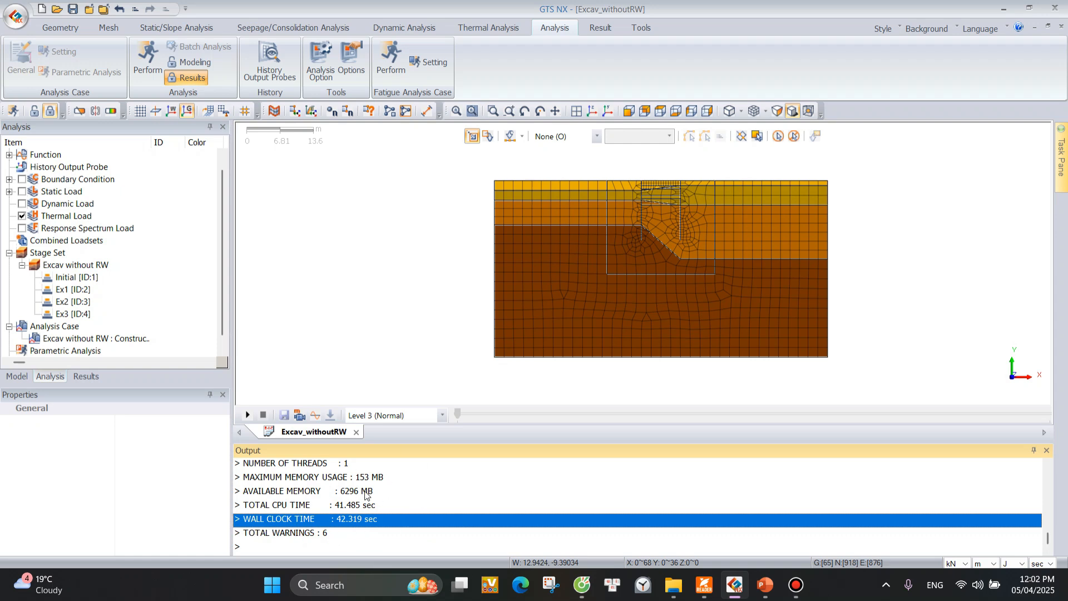
pyautogui.click(303, 466)
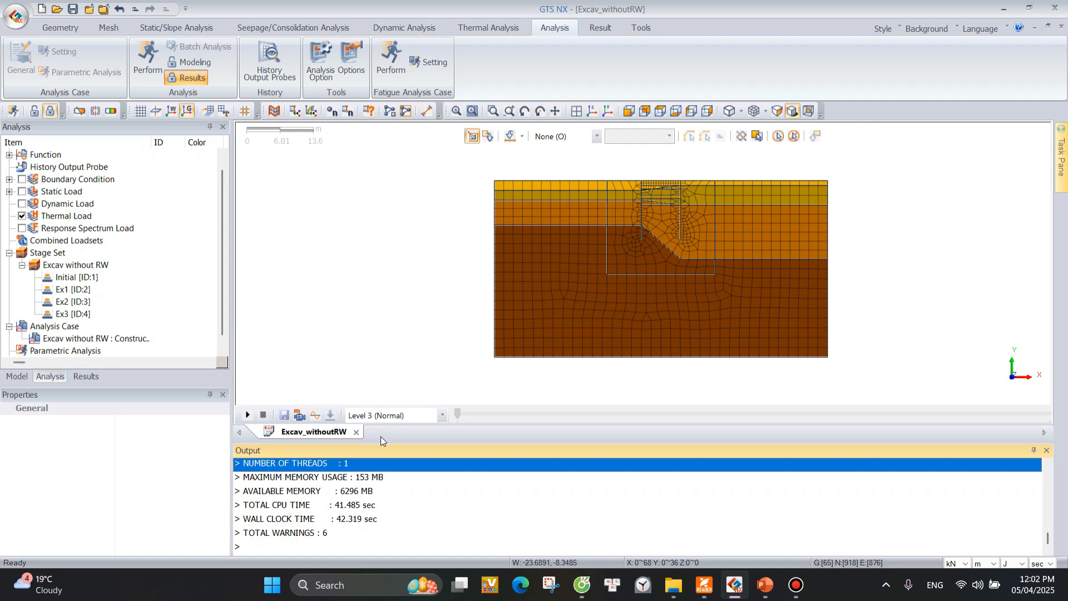
# Plot the TY TRANSLATION displacement contour for stage Ex3 at INCR=10 (LOAD=1.000).
pyautogui.click(86, 376)
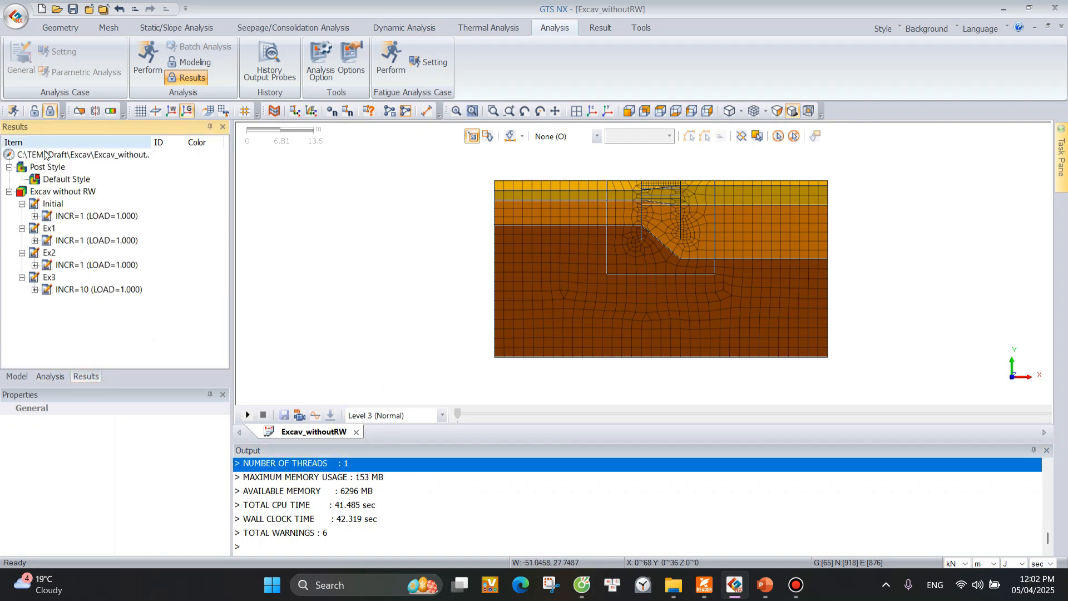
pyautogui.click(35, 290)
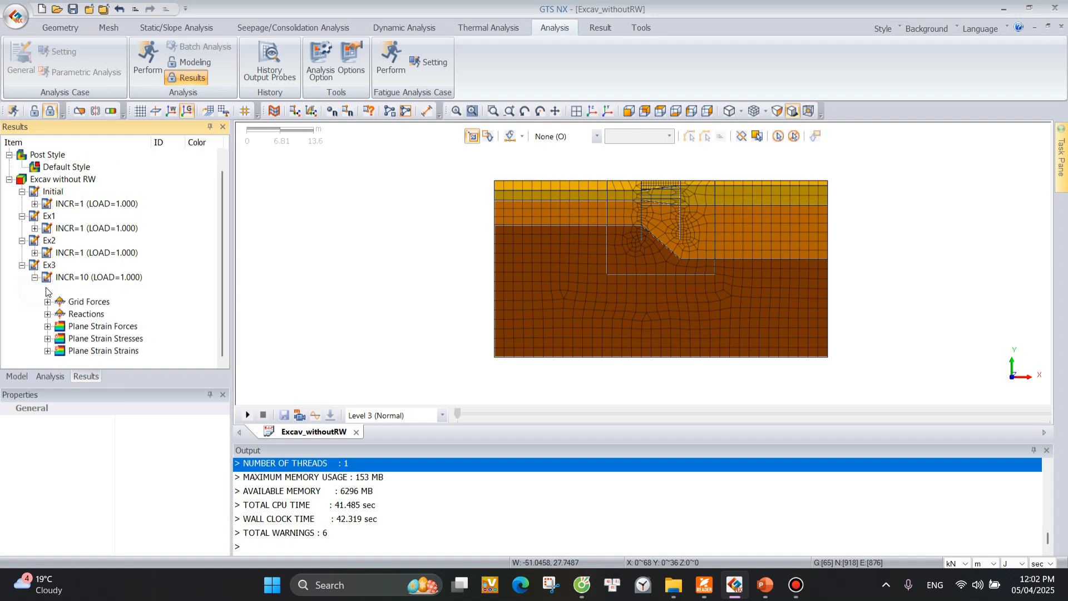
pyautogui.click(48, 289)
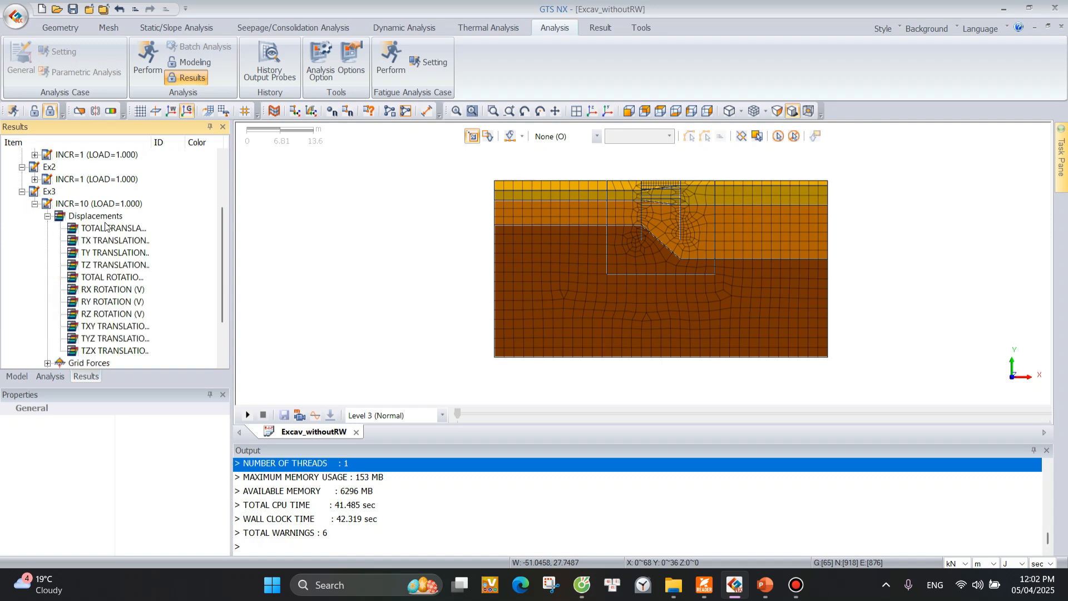
pyautogui.doubleClick(103, 253)
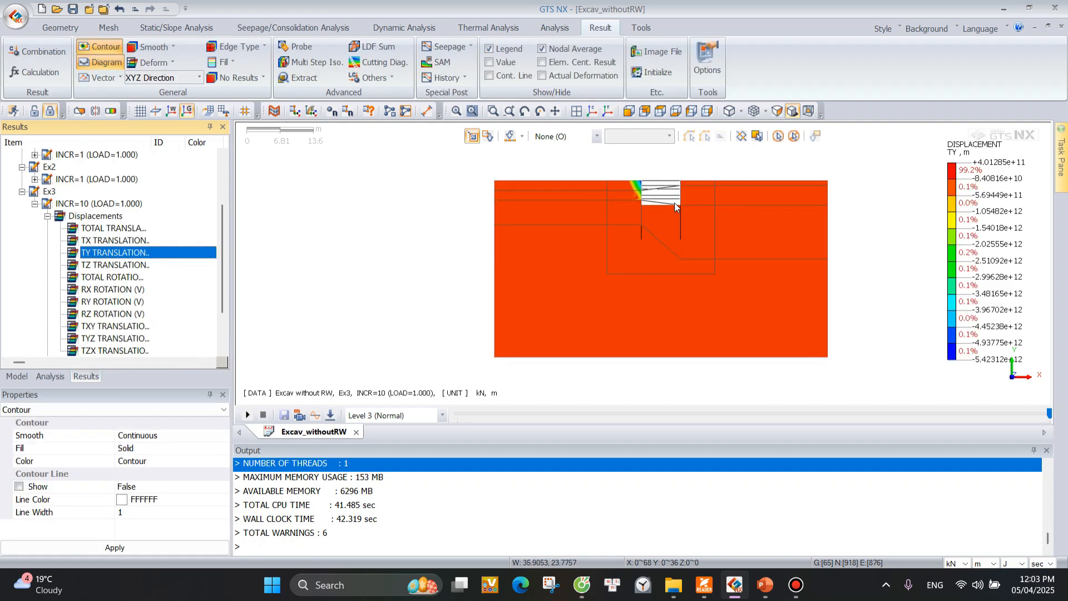
# Inspect the Ex3 TY displacement contour around the excavation and shift the contour legend slightly toward the model.
pyautogui.scroll(5, 701, 170)
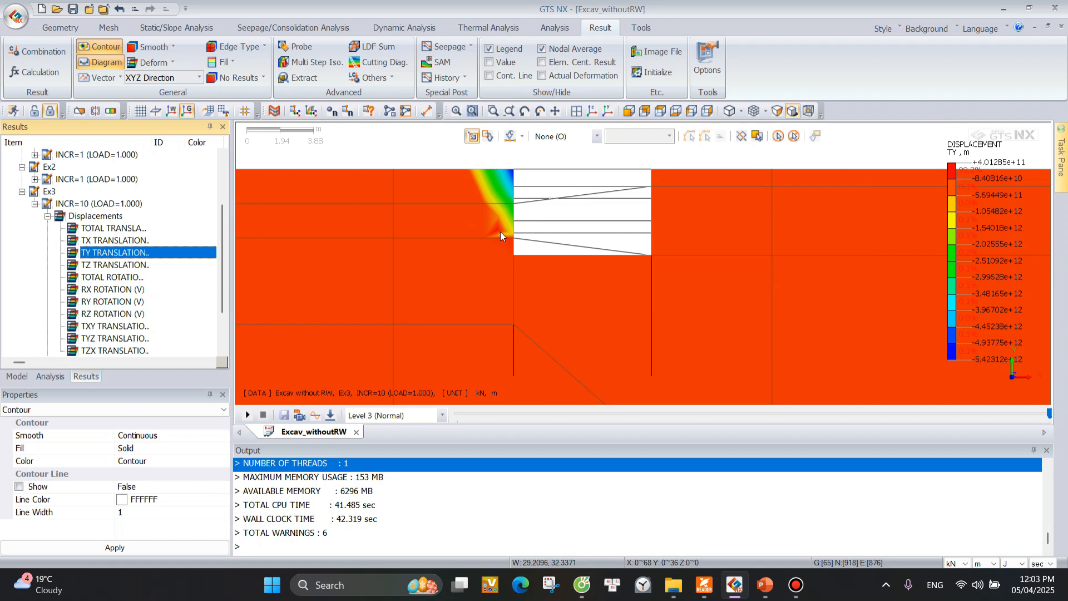
pyautogui.scroll(-3, 503, 225)
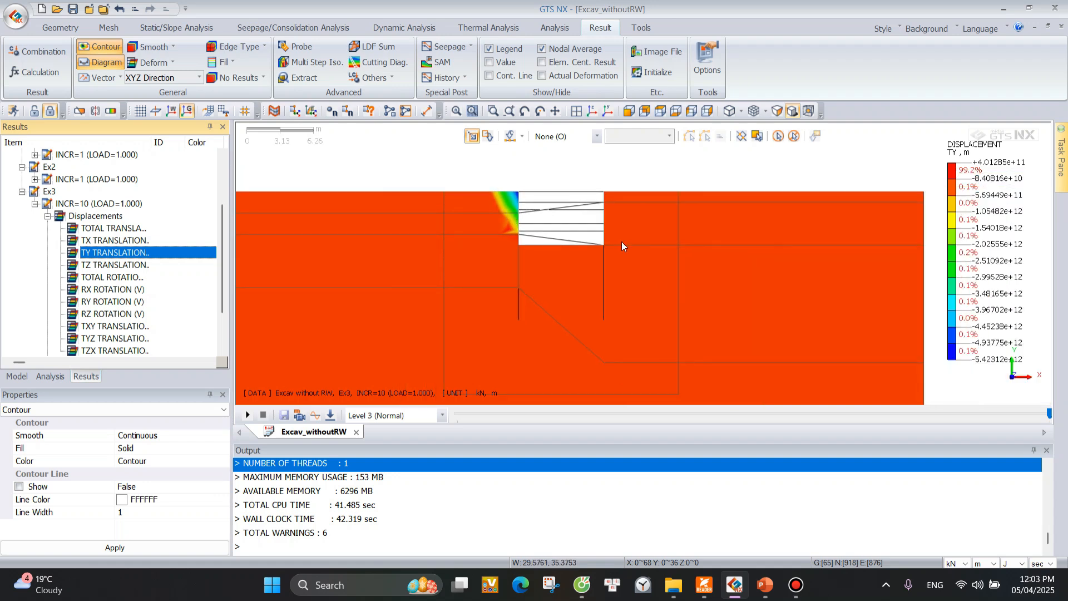
pyautogui.scroll(-1, 625, 247)
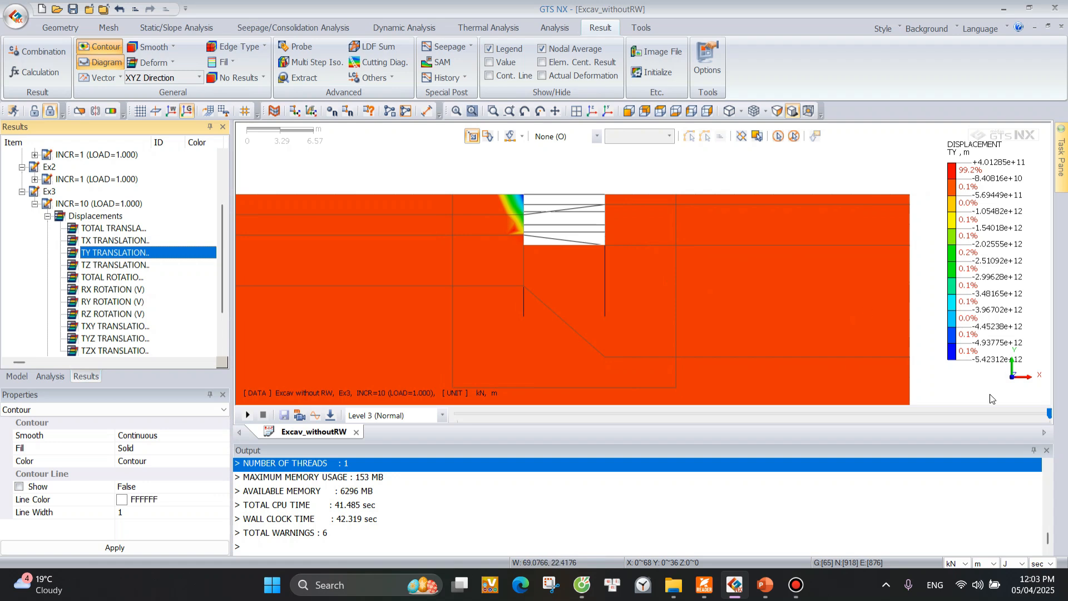
pyautogui.moveTo(1004, 278); pyautogui.dragTo(984, 274)
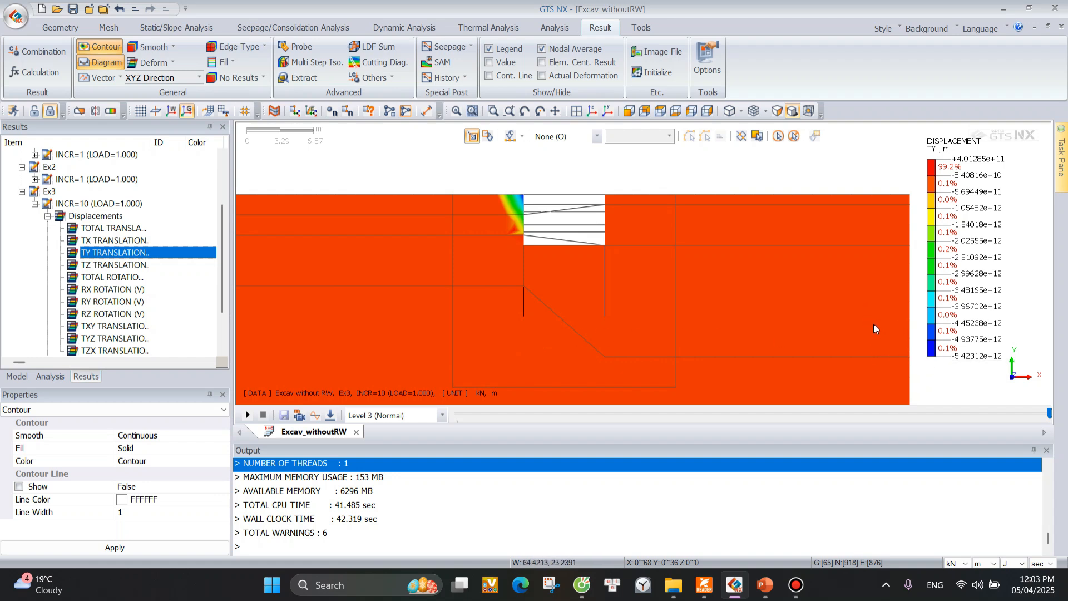
# Plot the TX TRANSLATION displacement contour for stage Ex3 at INCR=10 (LOAD=1.000), collapse the Displacements results and inspect the whole model.
pyautogui.click(109, 241)
pyautogui.scroll(-3, 518, 240)
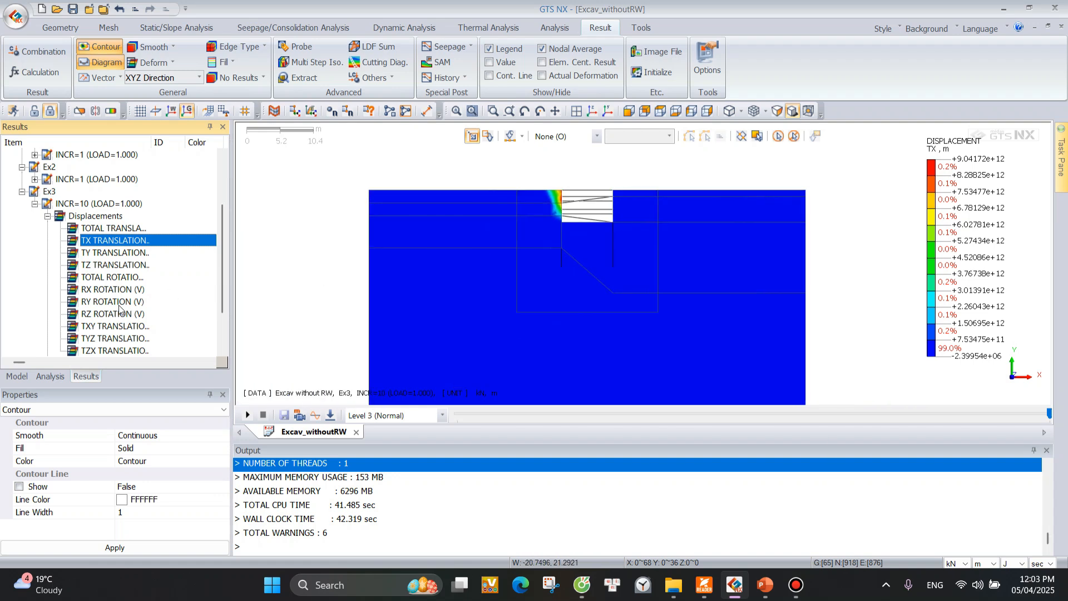
pyautogui.scroll(-2, 122, 310)
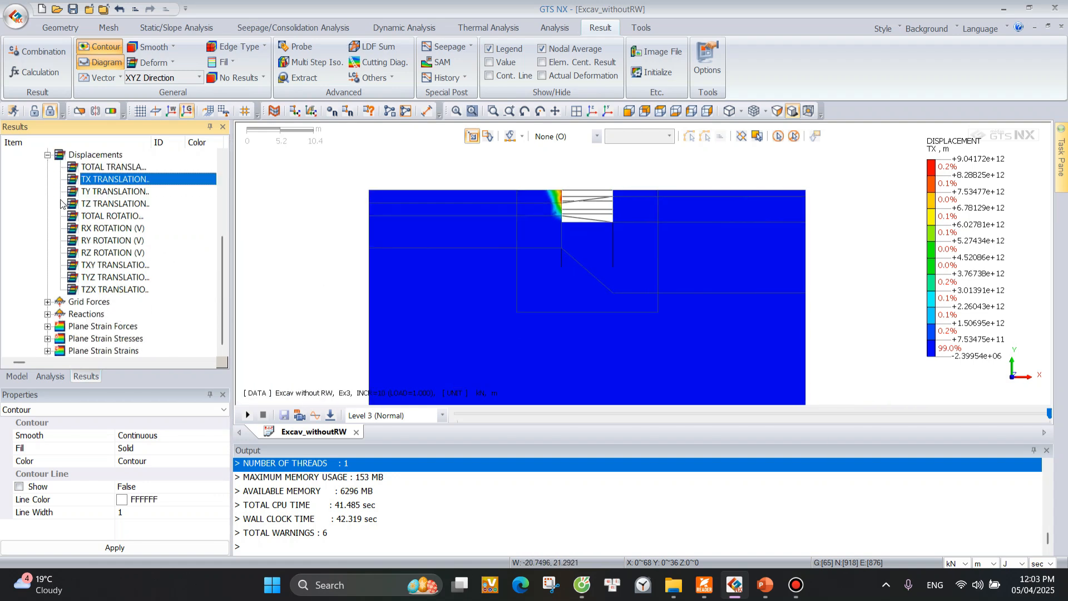
pyautogui.click(48, 155)
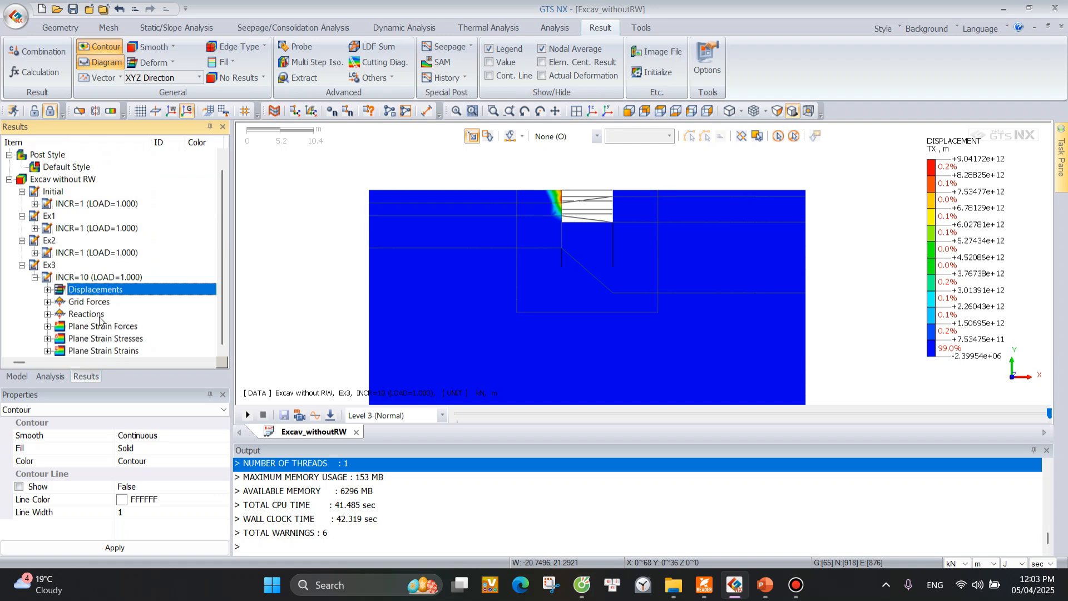
pyautogui.scroll(-3, 556, 267)
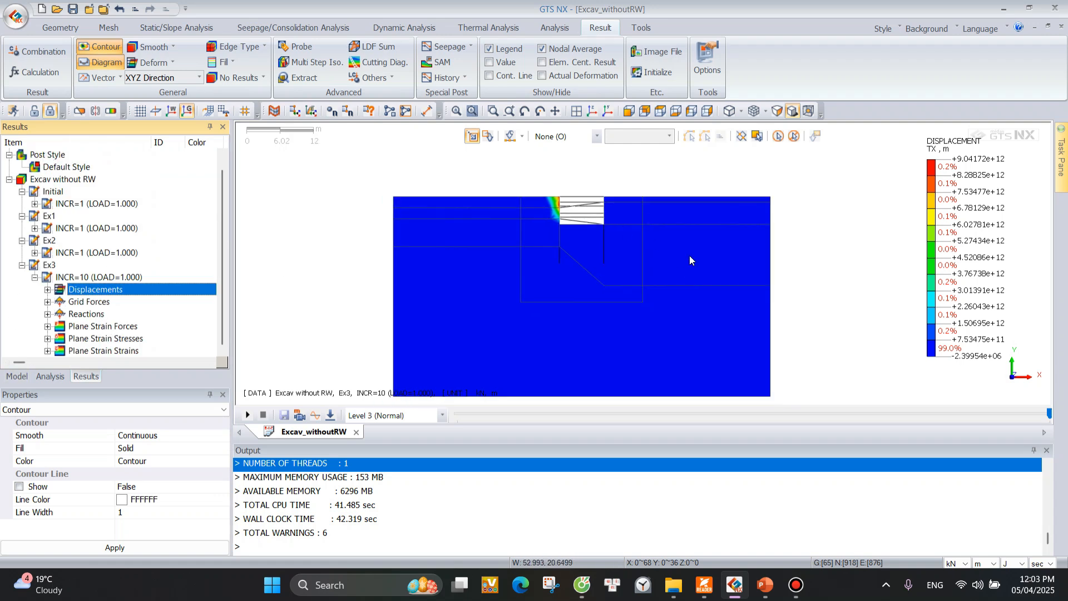
pyautogui.scroll(3, 576, 274)
pyautogui.scroll(-3, 612, 219)
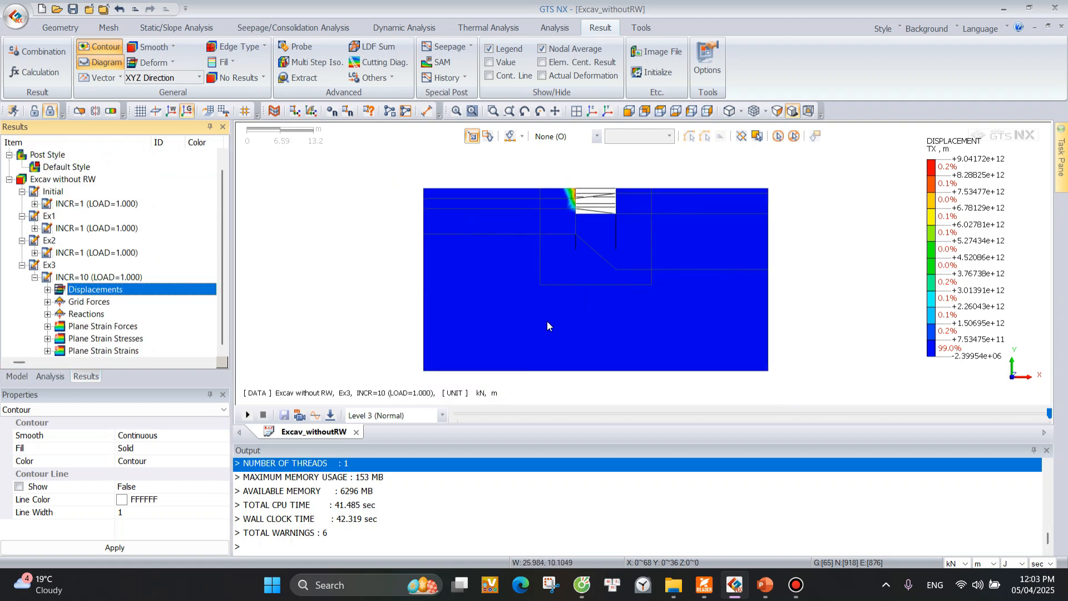
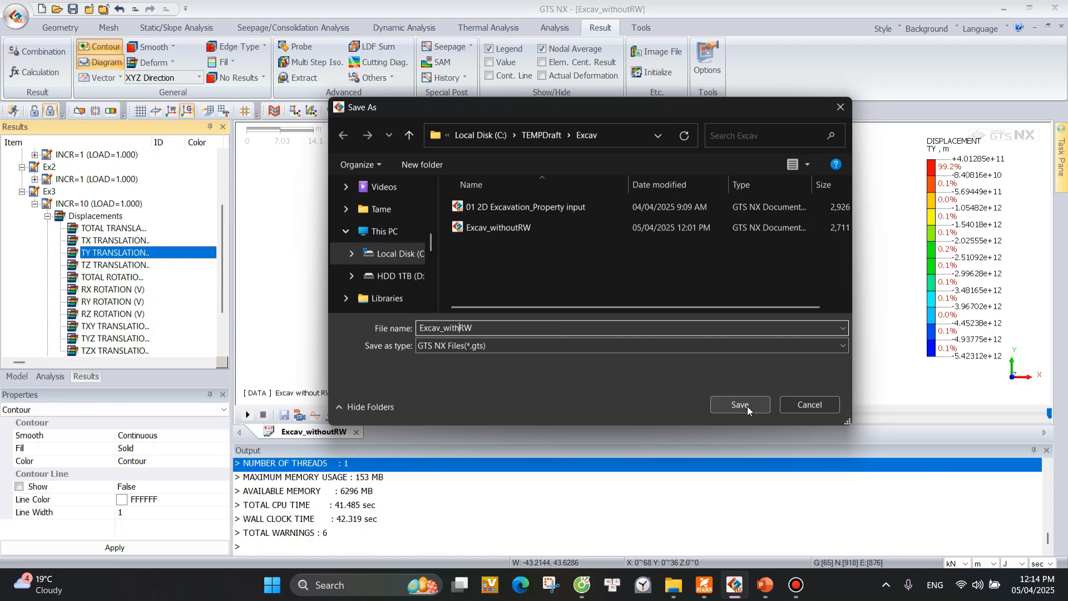
# Save the model as a separate file named Excav_withRW.
pyautogui.click(746, 410)
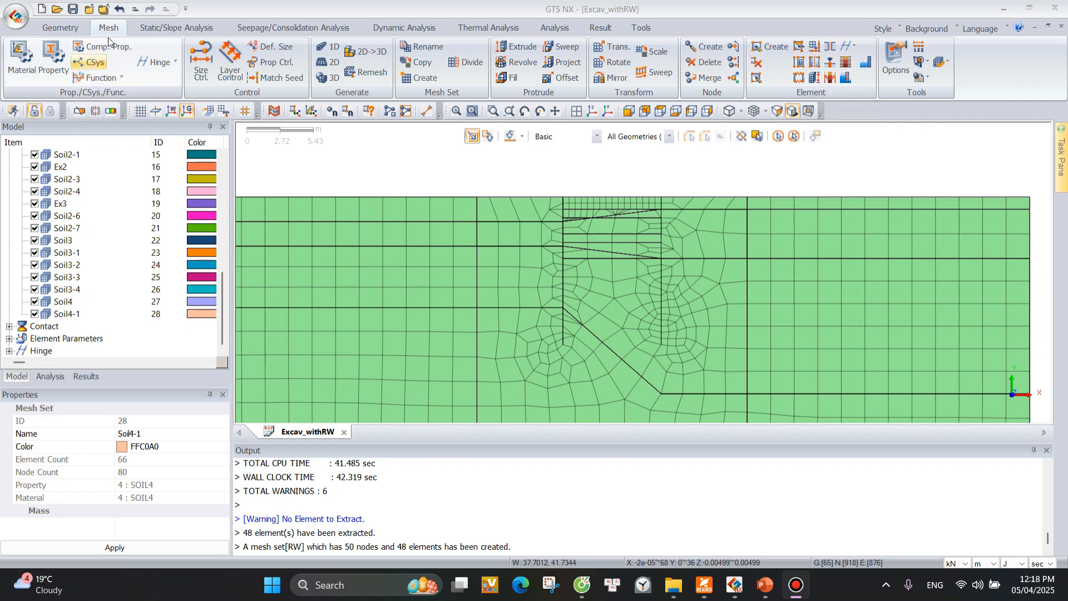
# Start extracting elements from edges and switch the mesh display to Mesh Set Color.
pyautogui.click(818, 46)
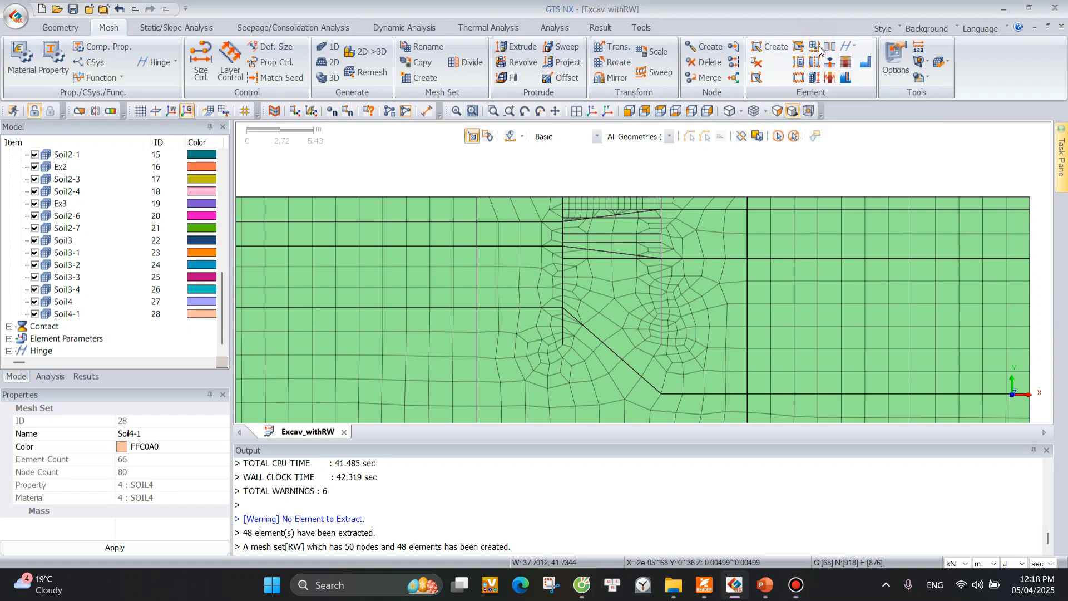
pyautogui.moveTo(144, 139); pyautogui.dragTo(297, 115)
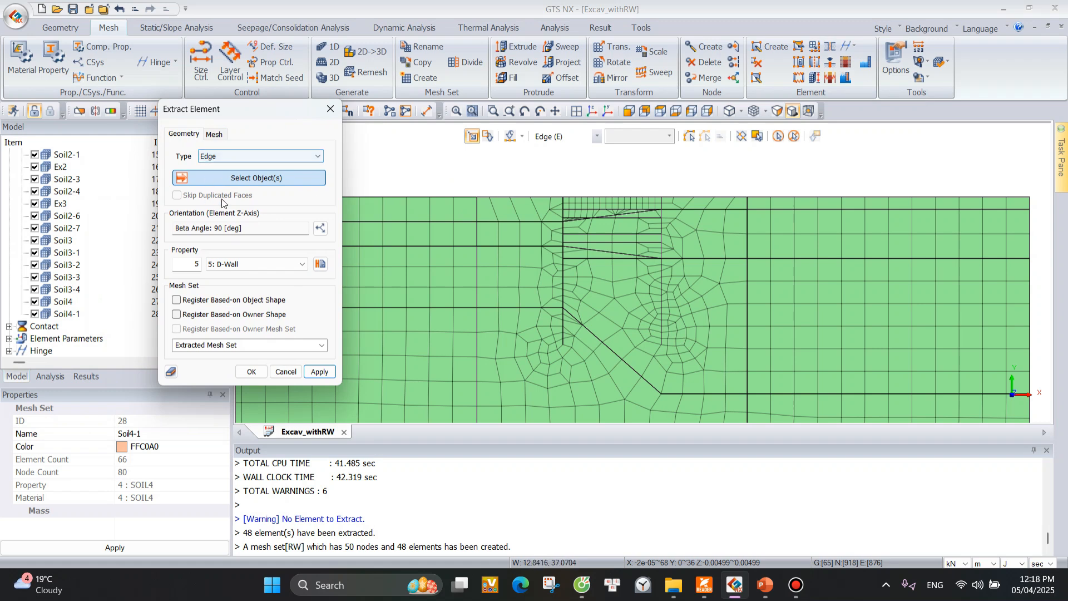
pyautogui.scroll(6, 35, 221)
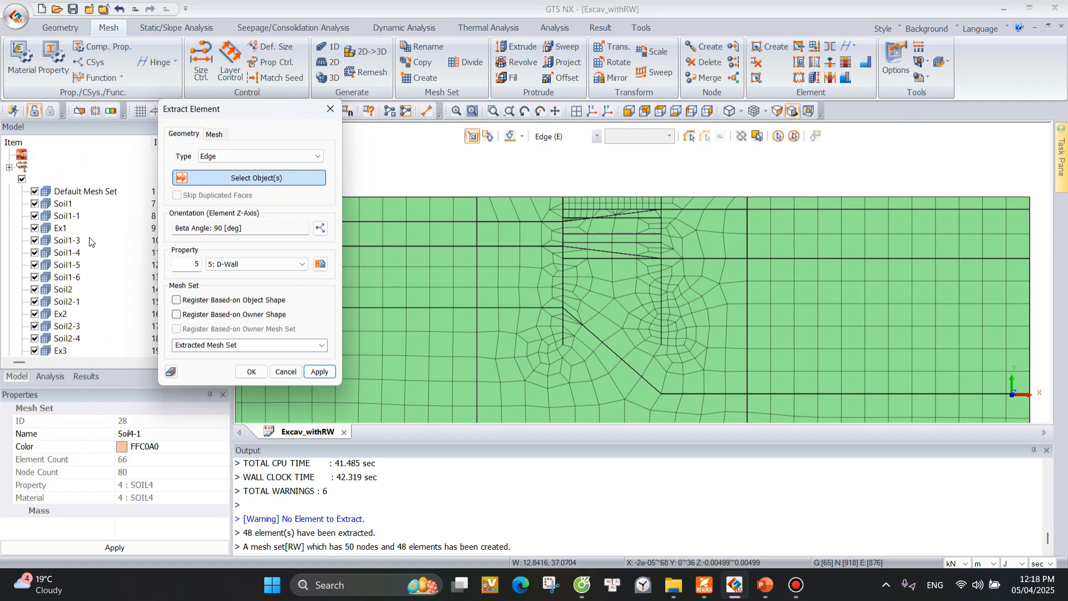
pyautogui.scroll(-5, 99, 200)
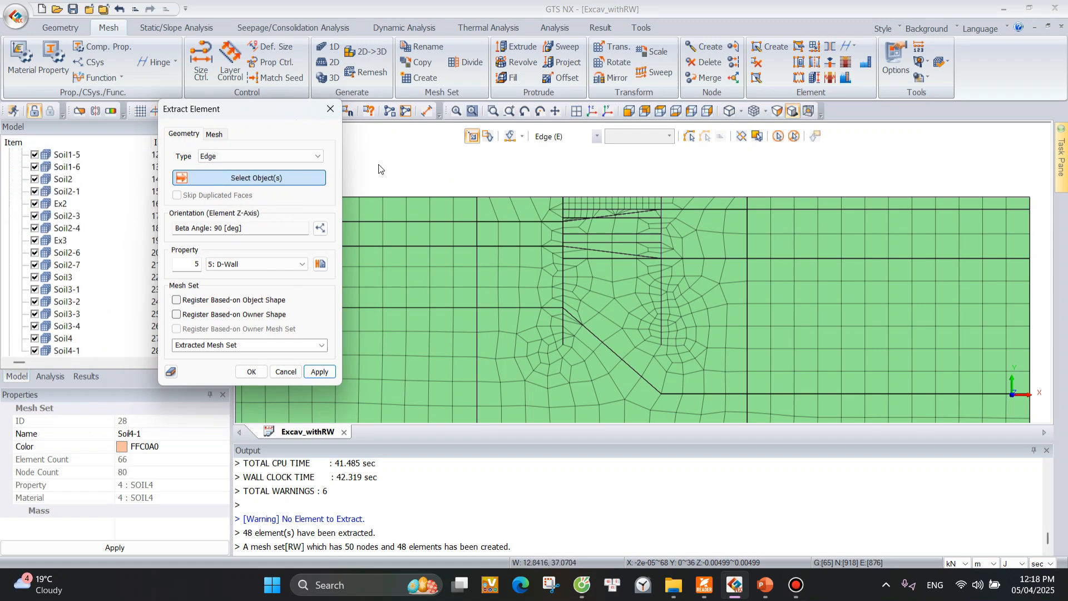
pyautogui.click(765, 111)
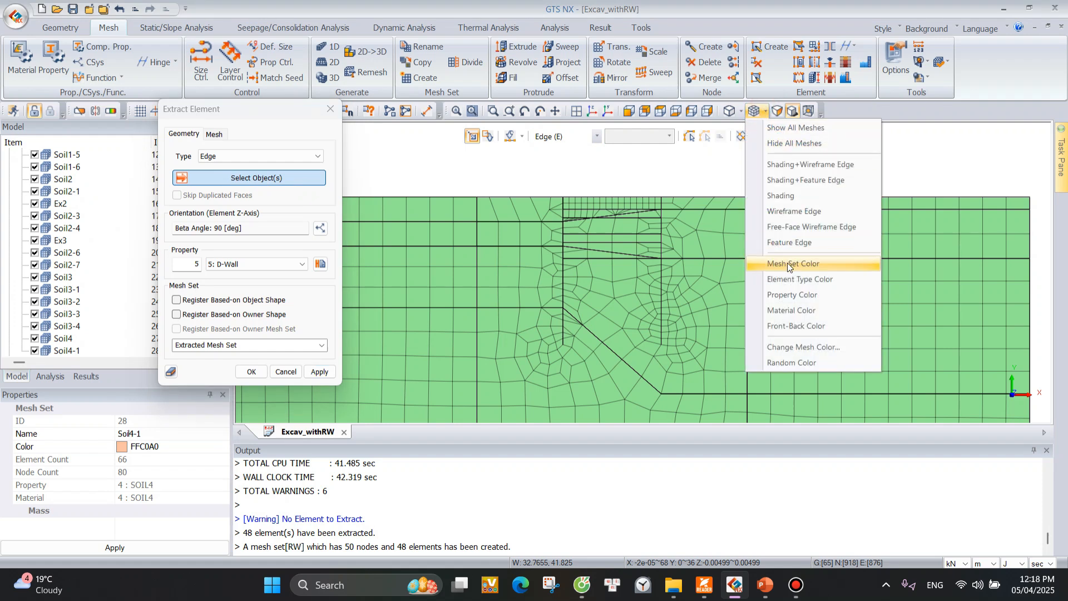
pyautogui.click(804, 263)
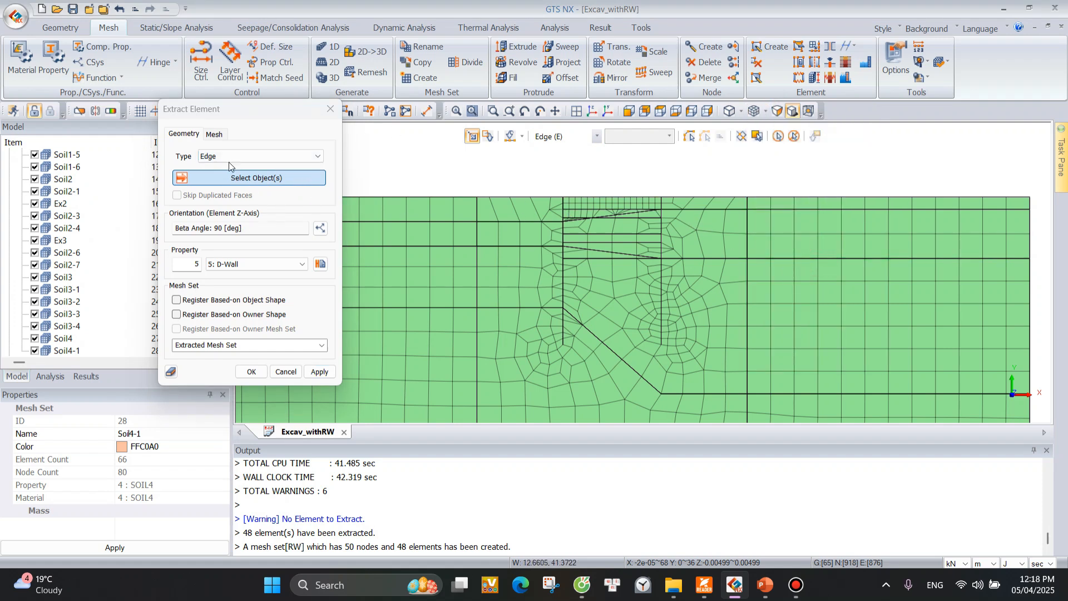
# Extract elements from the edges of both vertical wall lines with property 5: D-Wall into mesh set RW, and close the extraction.
pyautogui.moveTo(557, 185); pyautogui.dragTo(568, 348)
pyautogui.moveTo(661, 189); pyautogui.dragTo(667, 348)
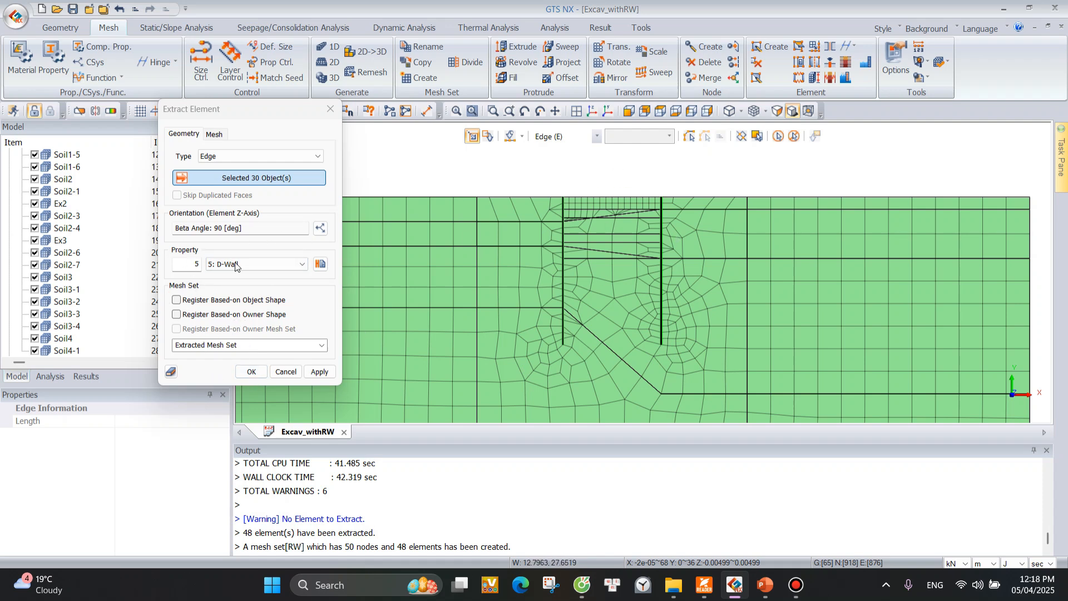
pyautogui.click(253, 345)
pyautogui.write('RW')
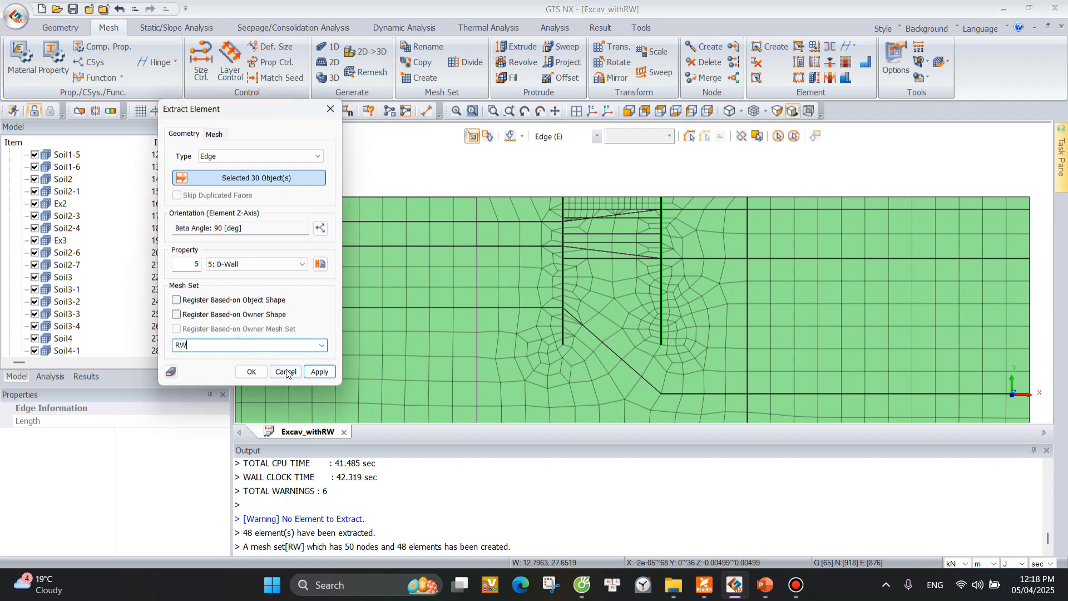
pyautogui.click(319, 373)
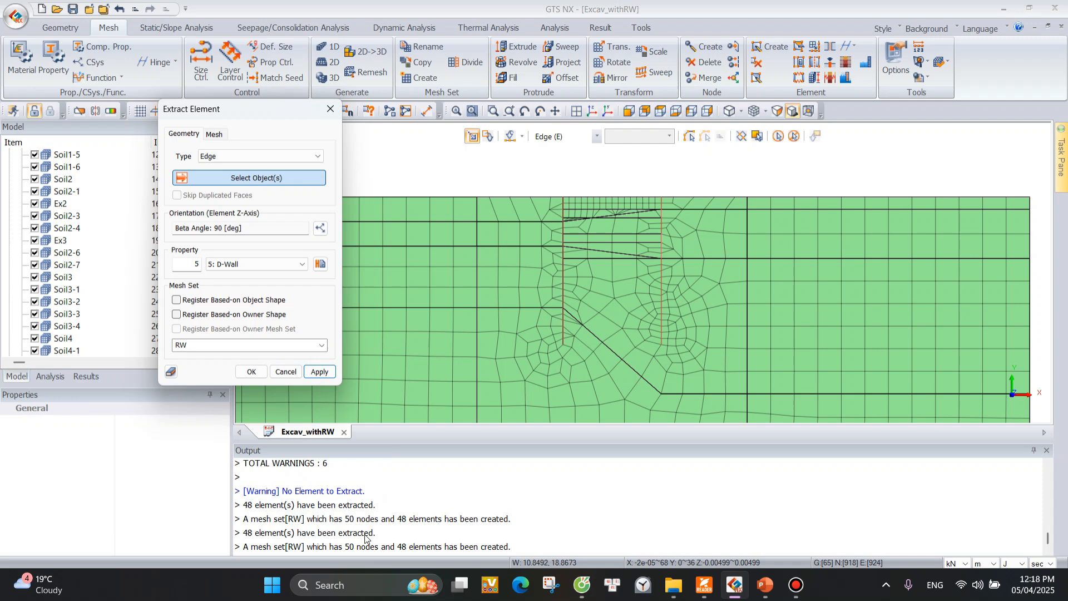
pyautogui.click(256, 547)
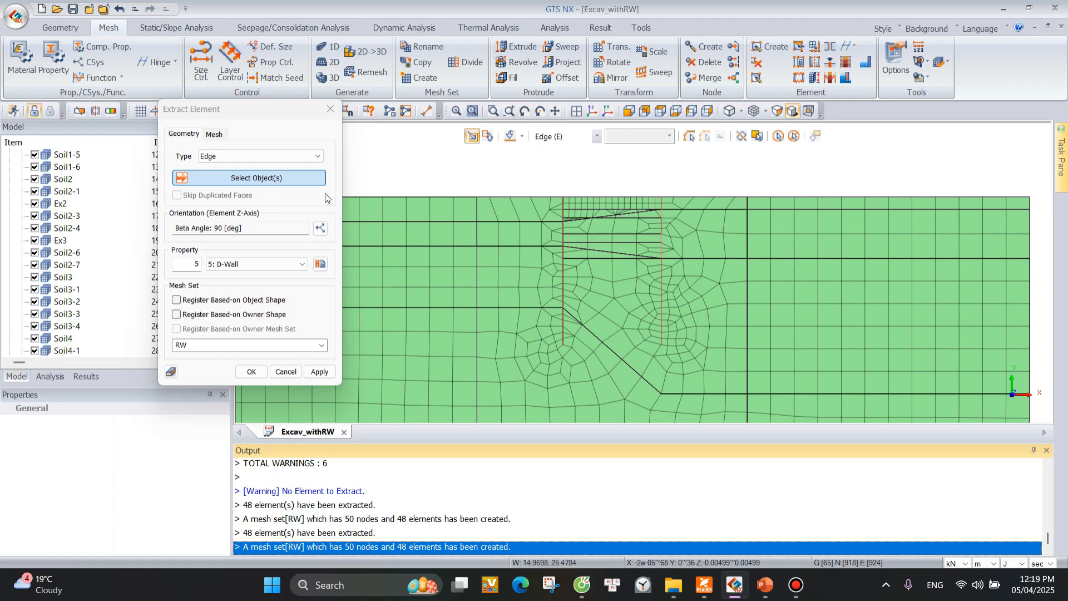
pyautogui.click(330, 109)
# Display the D-Wall (Beam) property on the mesh and inspect both wall sections in 3D.
pyautogui.moveTo(827, 245); pyautogui.dragTo(792, 261, button='middle')
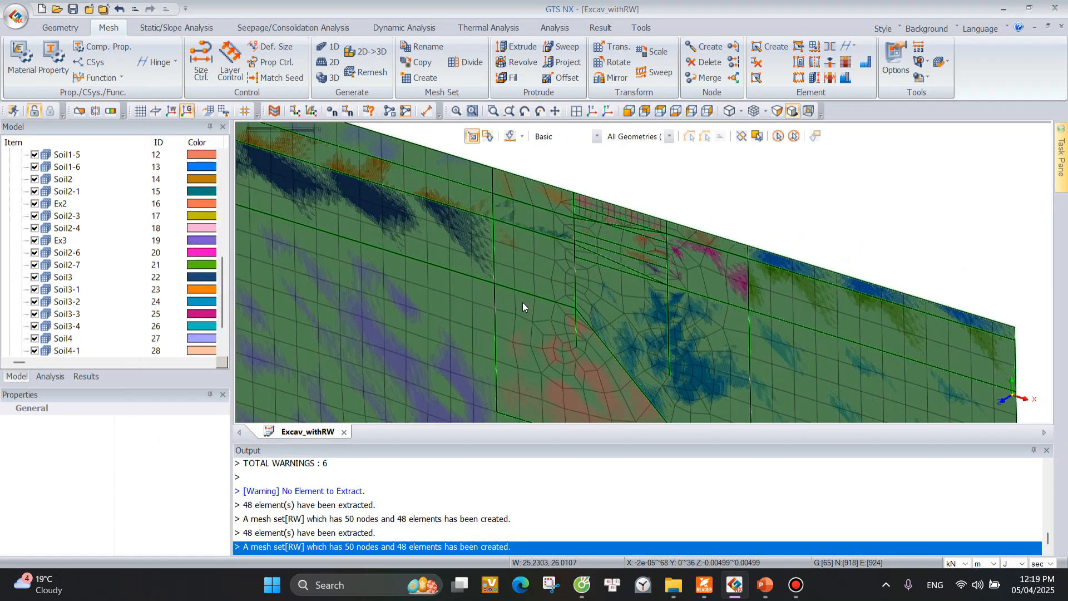
pyautogui.moveTo(522, 302); pyautogui.dragTo(716, 283, button='middle')
pyautogui.scroll(4, 62, 234)
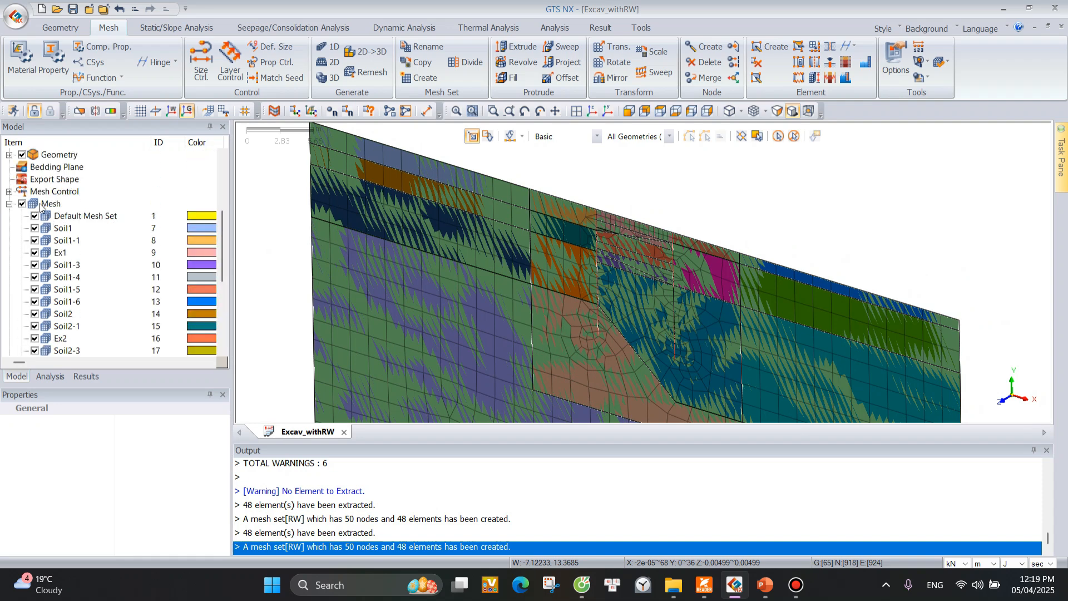
pyautogui.scroll(2, 39, 205)
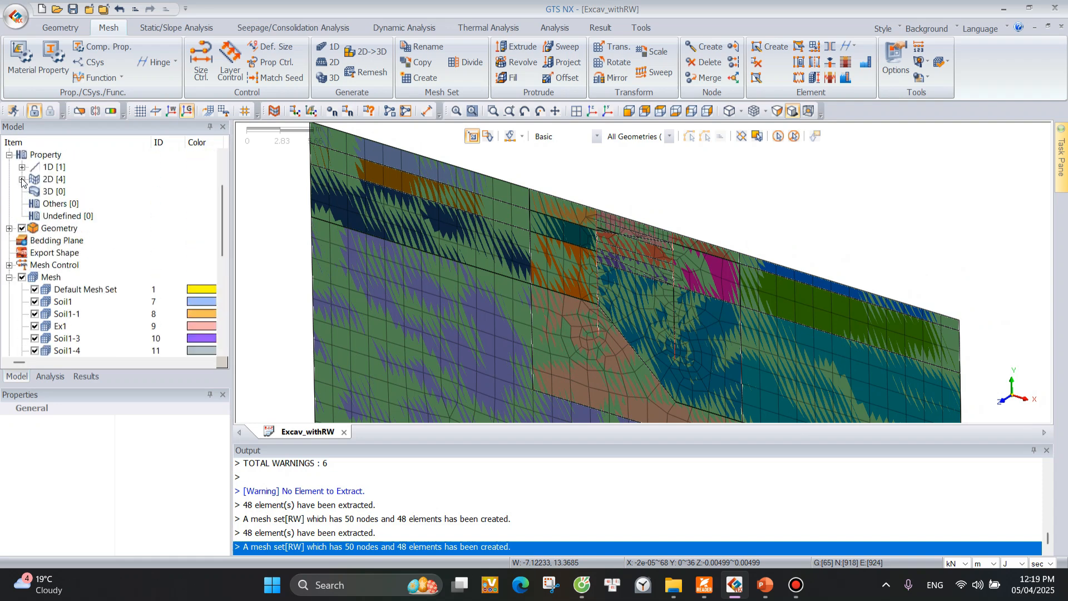
pyautogui.click(22, 167)
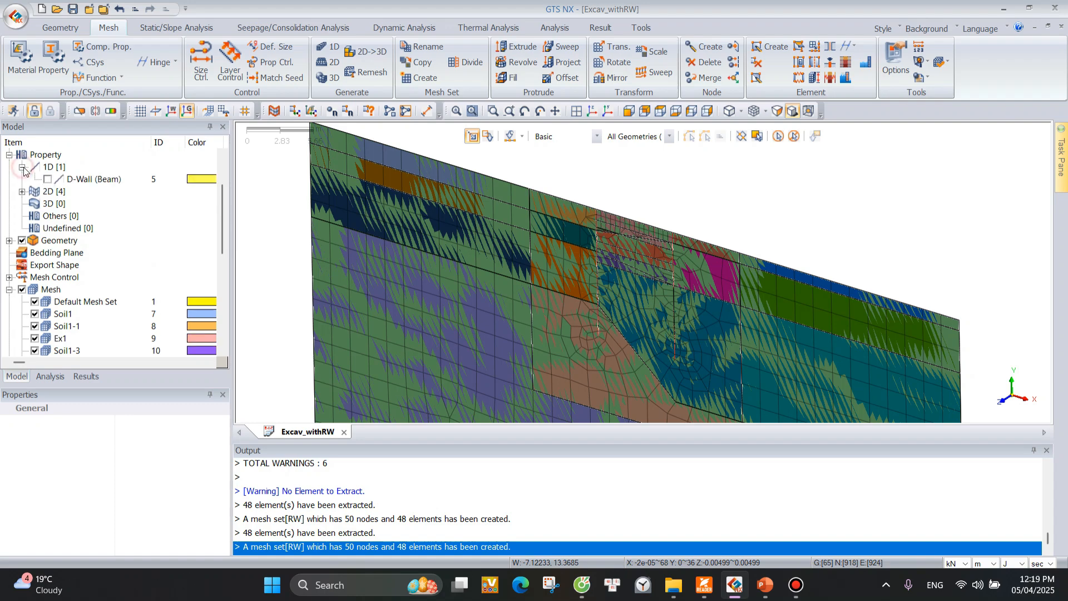
pyautogui.click(47, 179)
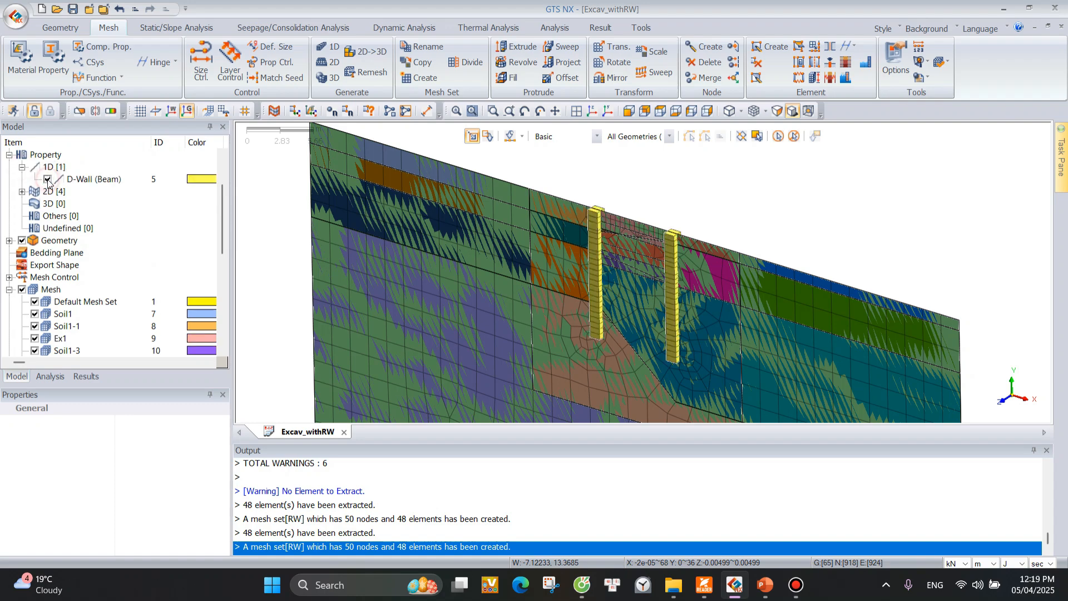
pyautogui.scroll(3, 579, 213)
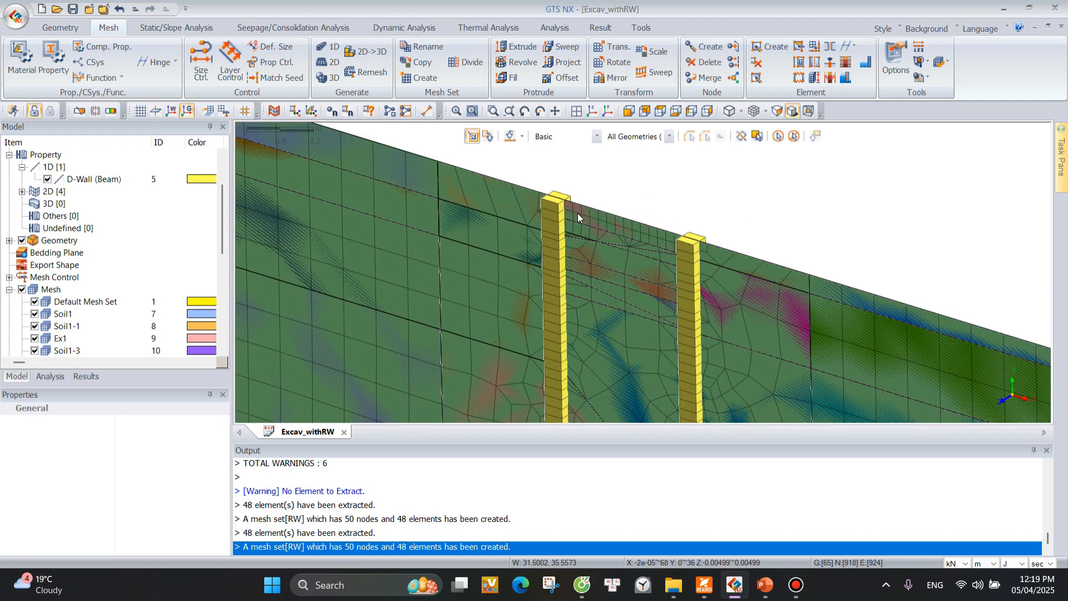
pyautogui.scroll(-5, 523, 234)
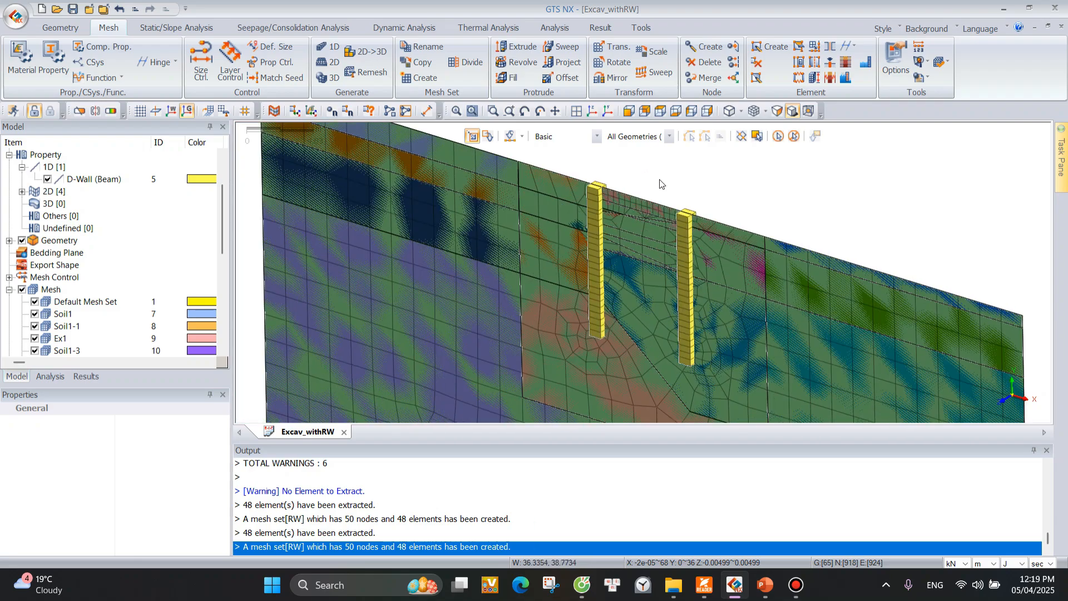
pyautogui.moveTo(521, 305); pyautogui.dragTo(603, 246, button='middle')
pyautogui.scroll(3, 602, 246)
pyautogui.scroll(-2, 756, 230)
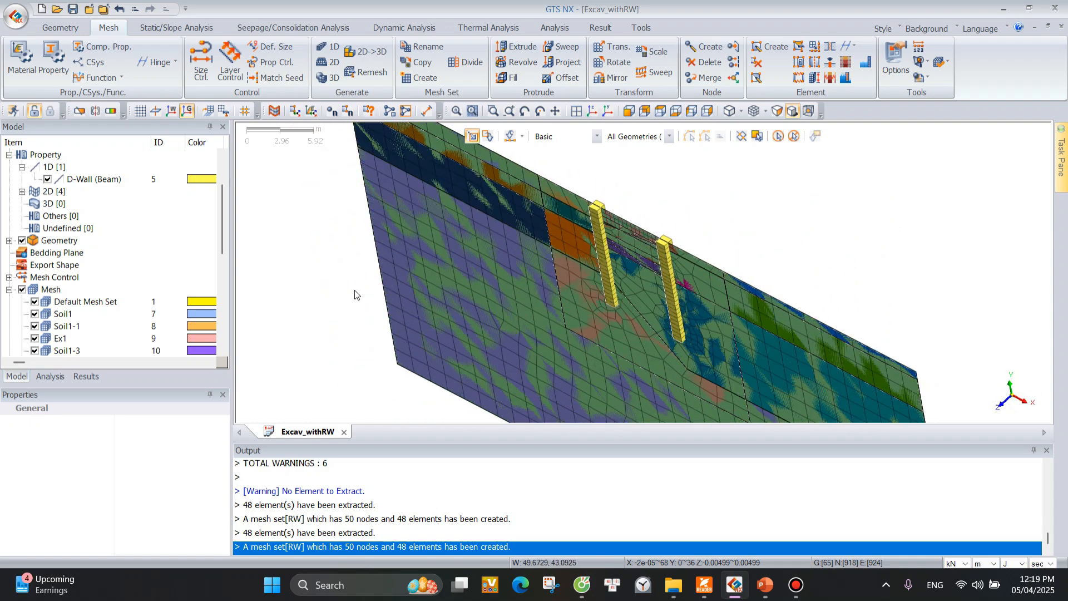
# Hide the geometry and inspect the soil mesh sets around the two walls.
pyautogui.scroll(2, 40, 251)
pyautogui.click(21, 315)
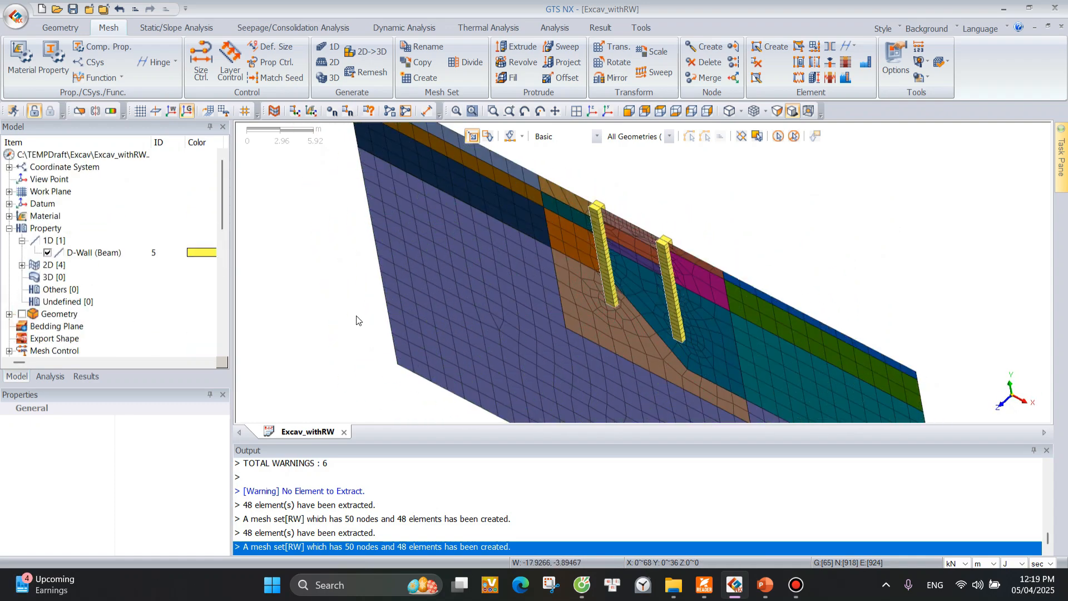
pyautogui.scroll(-3, 806, 203)
pyautogui.moveTo(821, 301); pyautogui.dragTo(823, 262, button='middle')
pyautogui.scroll(-3, 662, 242)
pyautogui.moveTo(656, 245); pyautogui.dragTo(667, 292, button='middle')
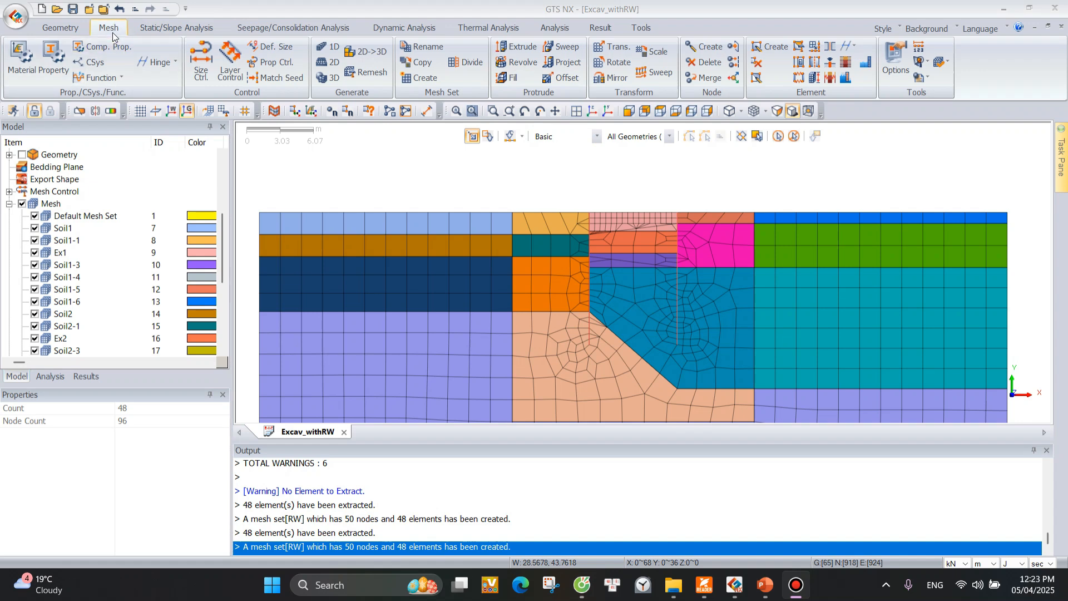
# Start a line interface of type From Truss/Beam and select the beam elements of both retaining walls.
pyautogui.click(831, 48)
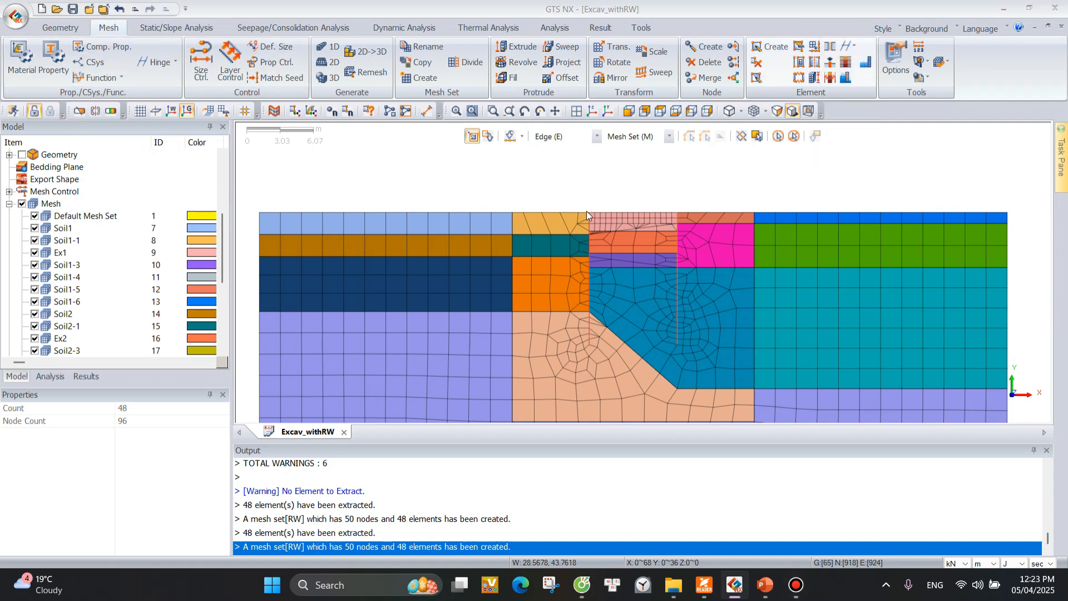
pyautogui.moveTo(99, 137); pyautogui.dragTo(257, 92)
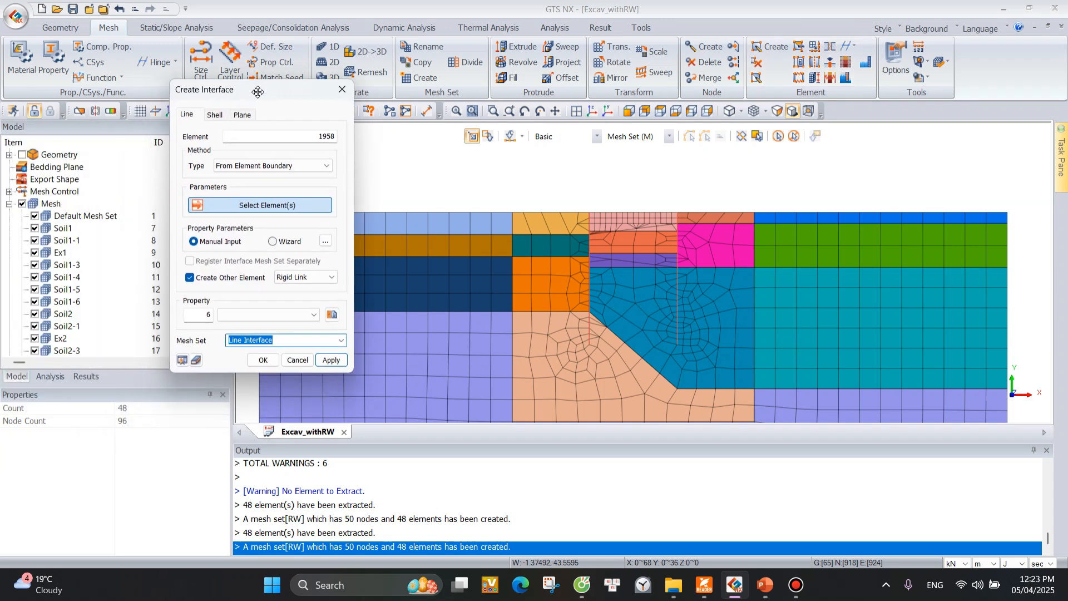
pyautogui.click(286, 169)
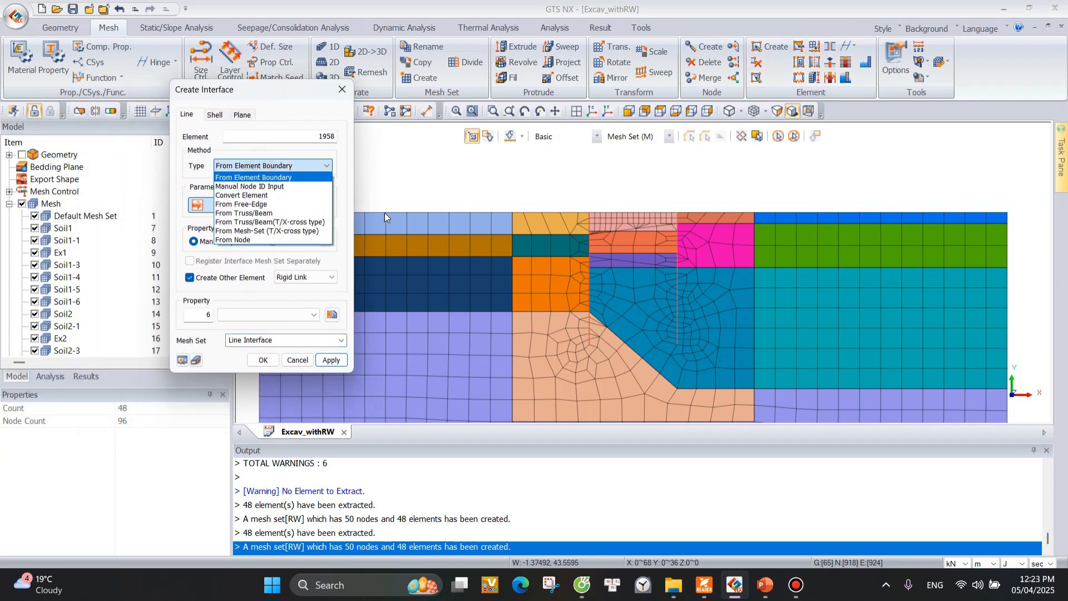
pyautogui.click(261, 213)
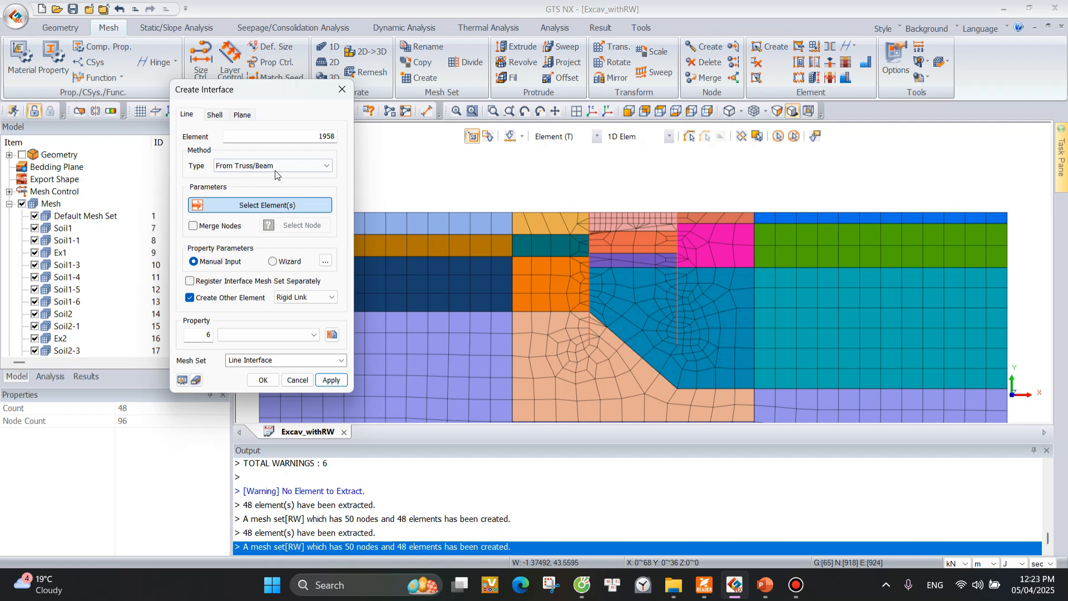
pyautogui.moveTo(586, 199); pyautogui.dragTo(592, 349)
pyautogui.moveTo(676, 203); pyautogui.dragTo(682, 348)
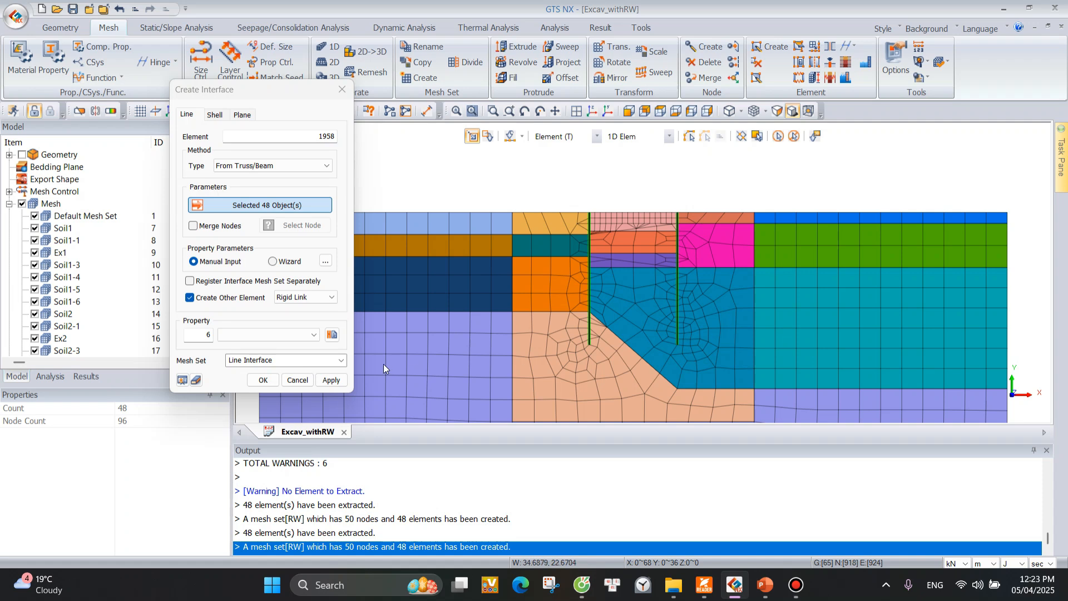
# Enable Merge Nodes for the interface and select the bottom end nodes of both walls.
pyautogui.click(192, 226)
pyautogui.click(284, 227)
pyautogui.click(677, 339)
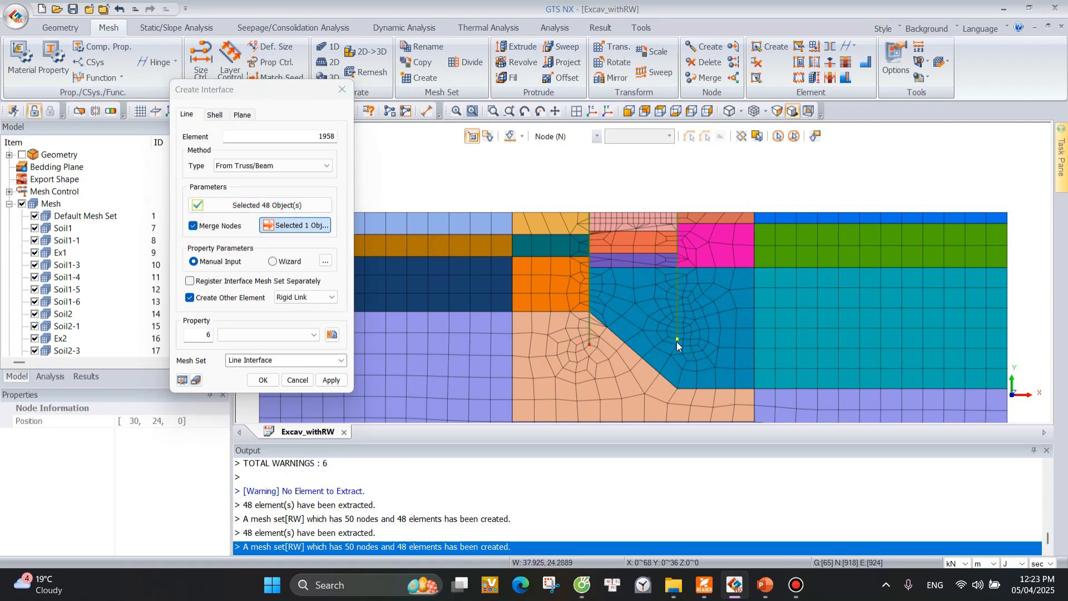
pyautogui.click(677, 345)
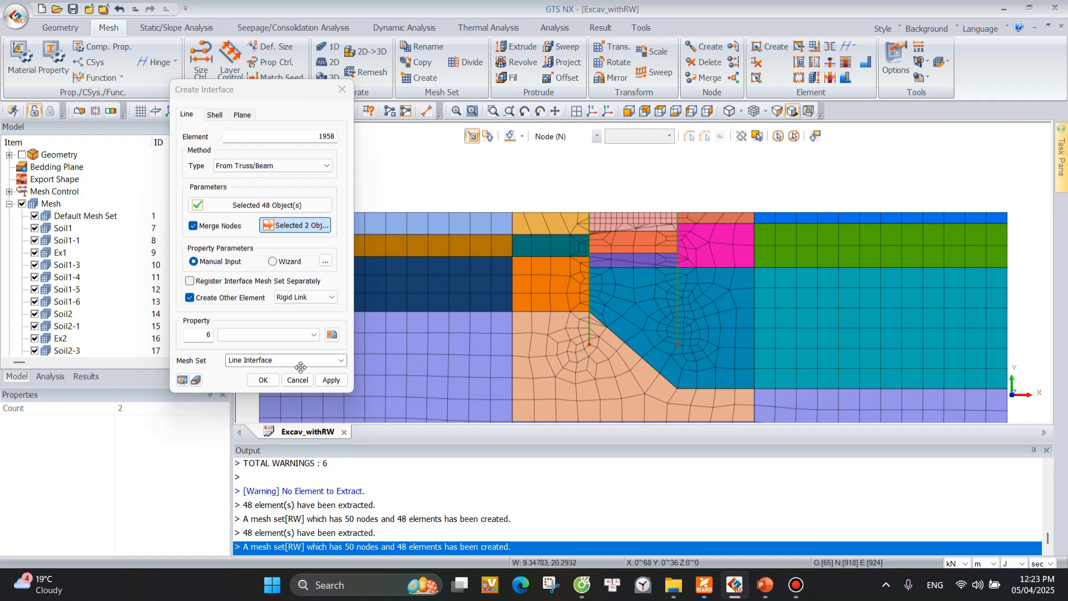
# Generate the Line Interface mesh set with Rigid Link elements, using Wizard properties with a strength reduction factor of 0.67 and 1 m line interface thickness.
pyautogui.click(272, 261)
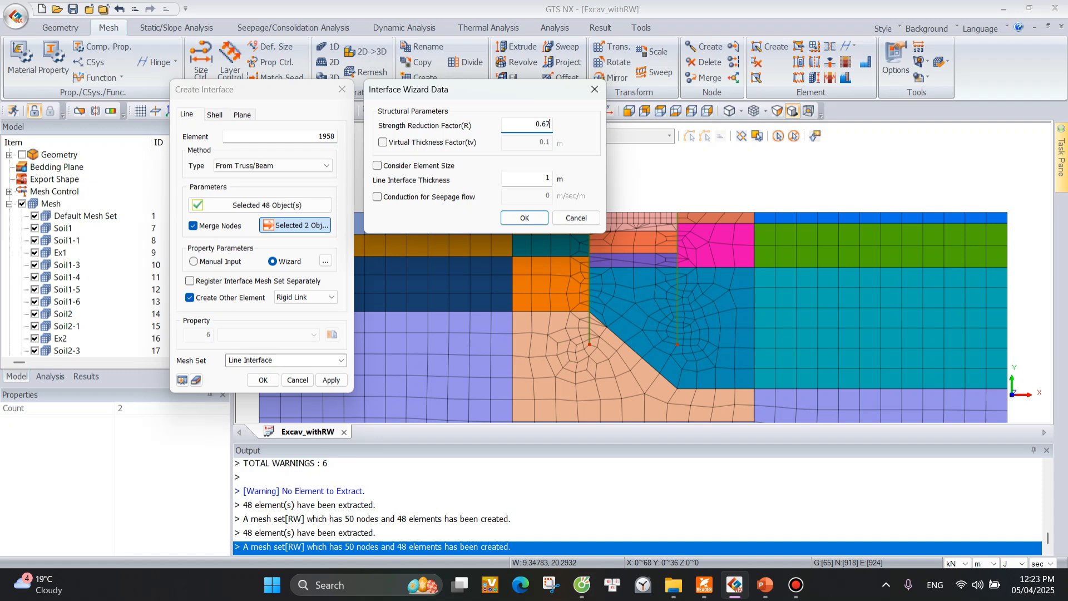
pyautogui.click(524, 219)
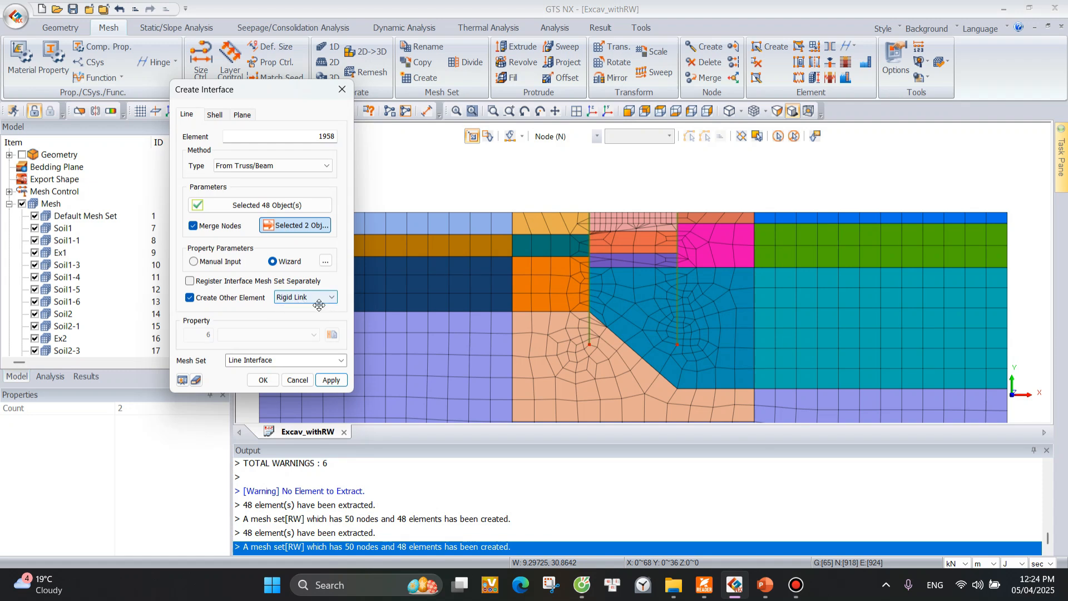
pyautogui.click(279, 358)
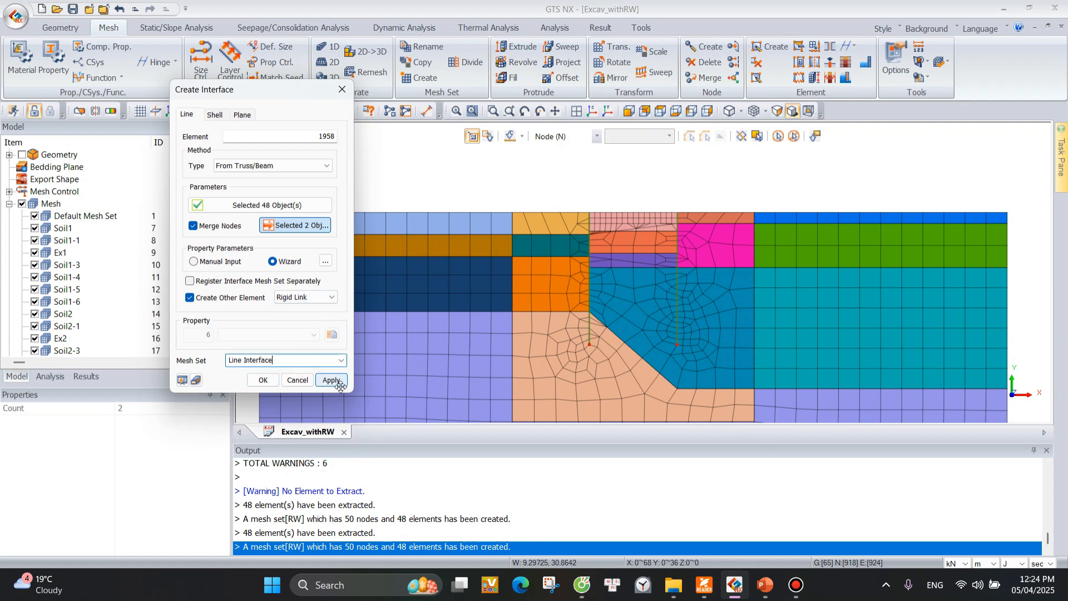
pyautogui.click(332, 380)
pyautogui.click(337, 383)
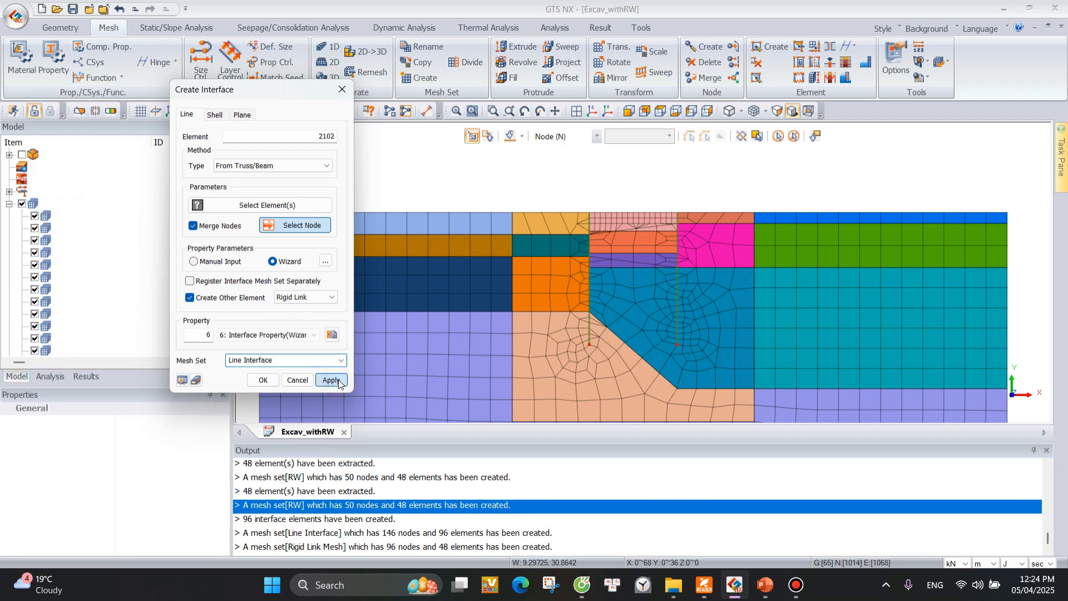
# Check the output messages for the line interface and rigid link mesh sets, and close the interface creation.
pyautogui.click(273, 546)
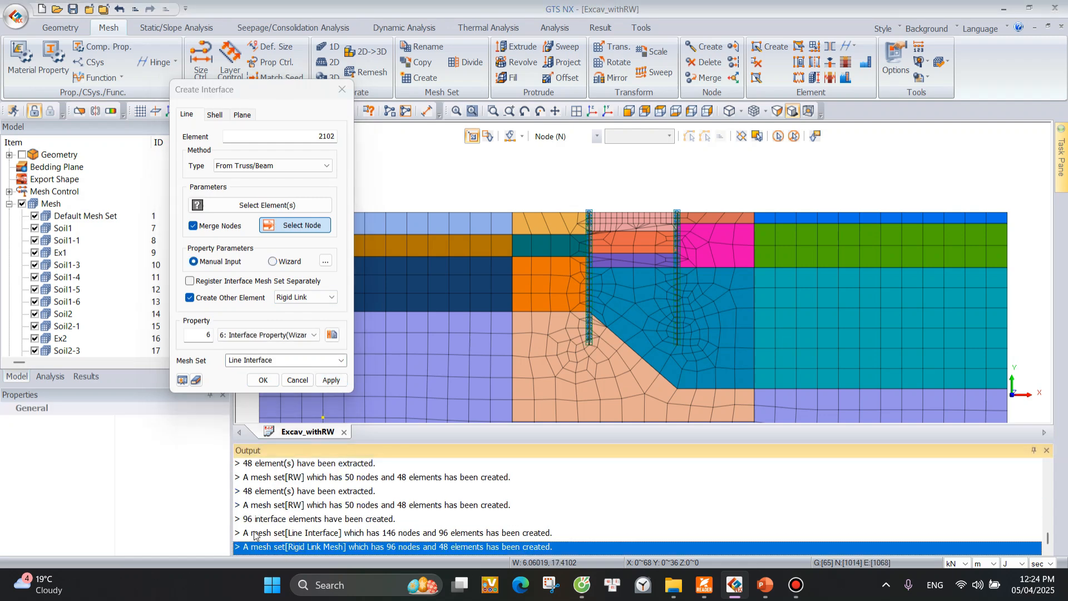
pyautogui.click(267, 534)
pyautogui.click(289, 546)
pyautogui.click(342, 89)
# Examine the property list, checking the wizard-generated interface properties and the Rigid Link property, and close it.
pyautogui.click(54, 59)
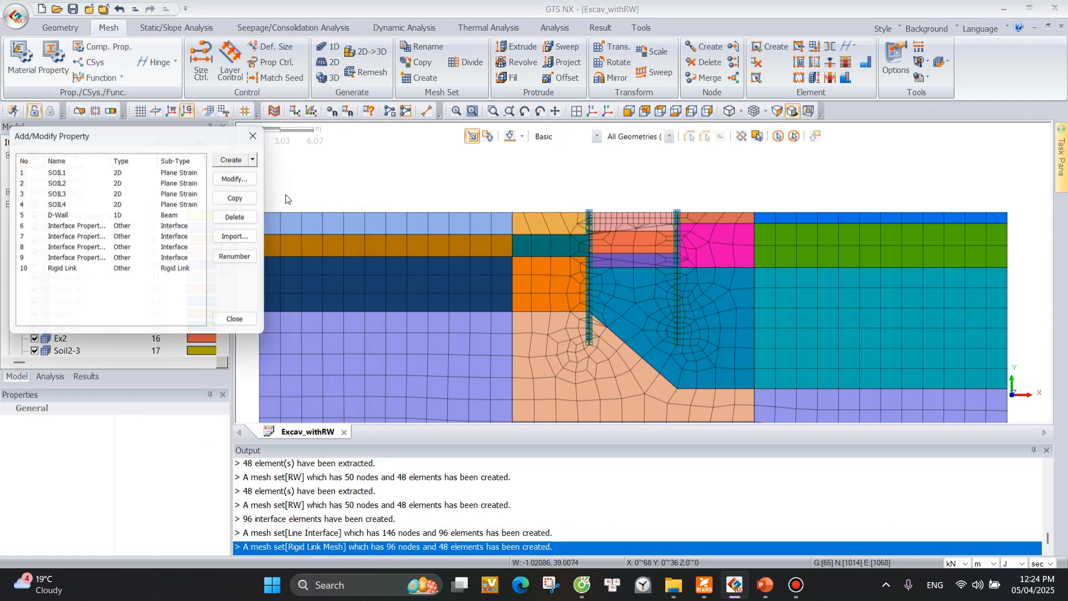
pyautogui.click(73, 227)
pyautogui.click(70, 238)
pyautogui.click(68, 248)
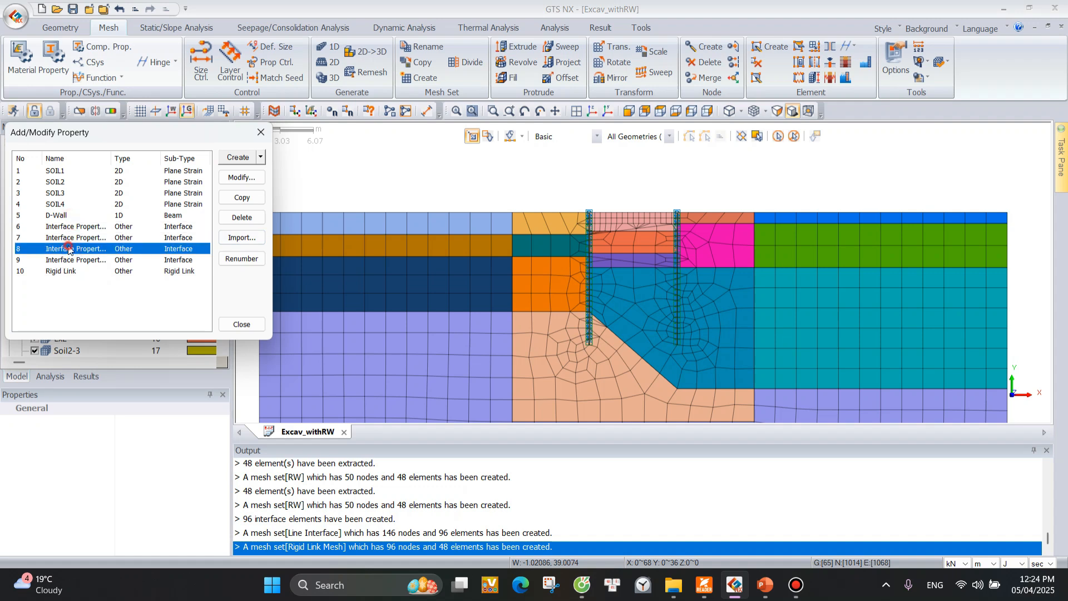
pyautogui.click(68, 260)
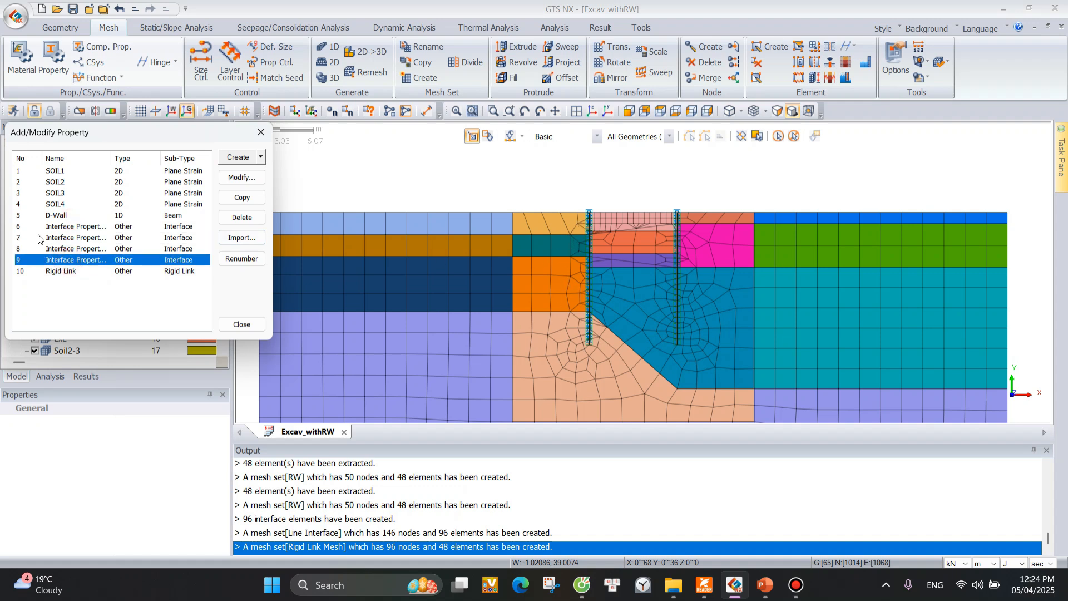
pyautogui.click(76, 249)
pyautogui.click(81, 238)
pyautogui.click(88, 227)
pyautogui.click(85, 238)
pyautogui.click(84, 260)
pyautogui.click(84, 250)
pyautogui.click(85, 238)
pyautogui.click(88, 228)
pyautogui.click(86, 238)
pyautogui.click(84, 248)
pyautogui.click(84, 267)
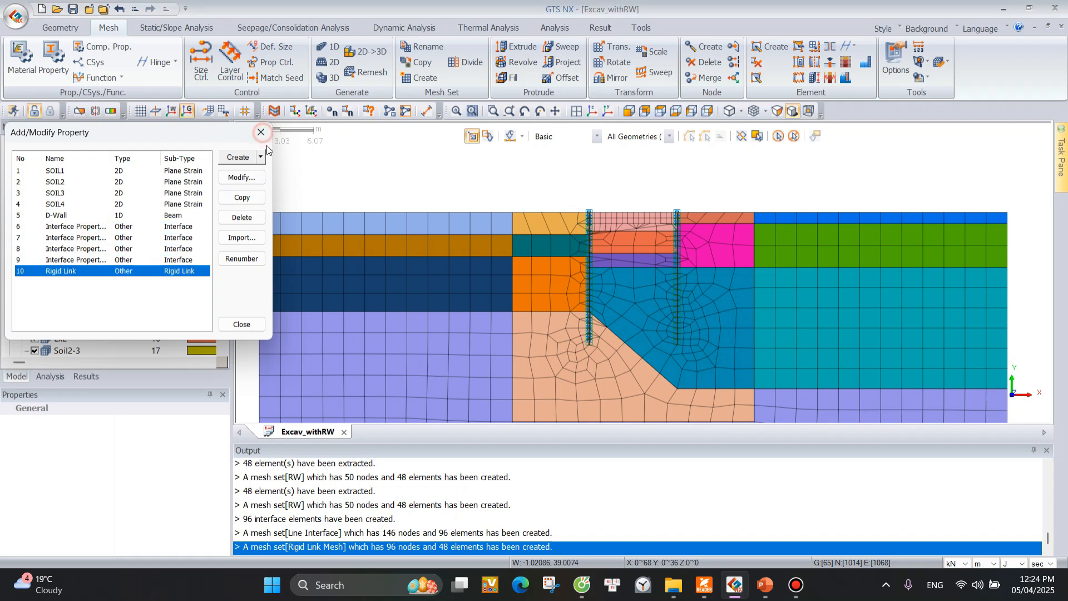
pyautogui.click(261, 132)
# Remove the existing Excav without RW stage set and its analysis case from the model.
pyautogui.scroll(1, 613, 242)
pyautogui.scroll(-1, 614, 241)
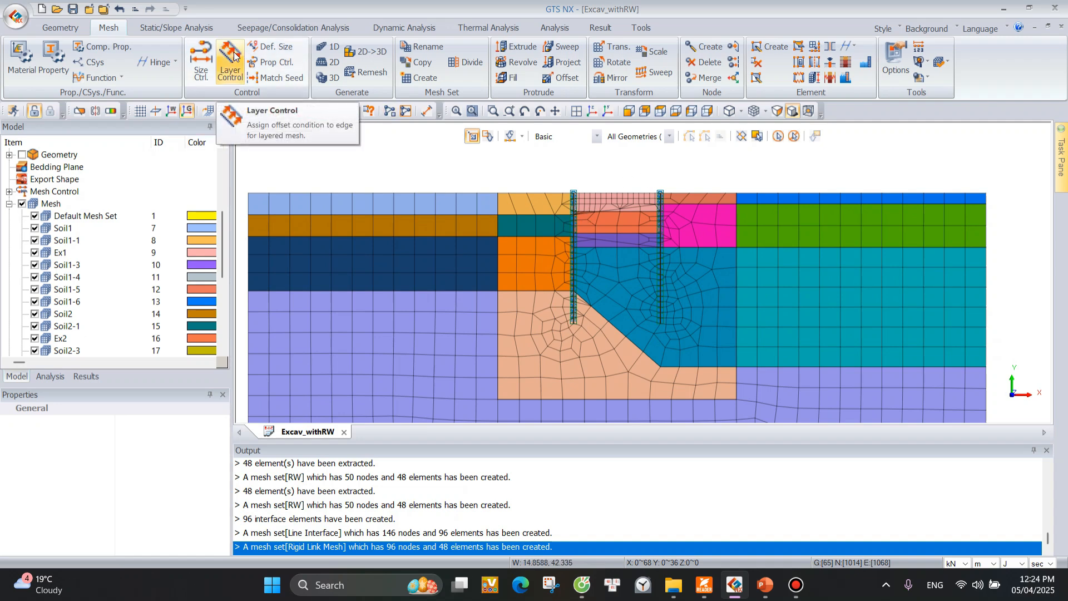
pyautogui.click(183, 35)
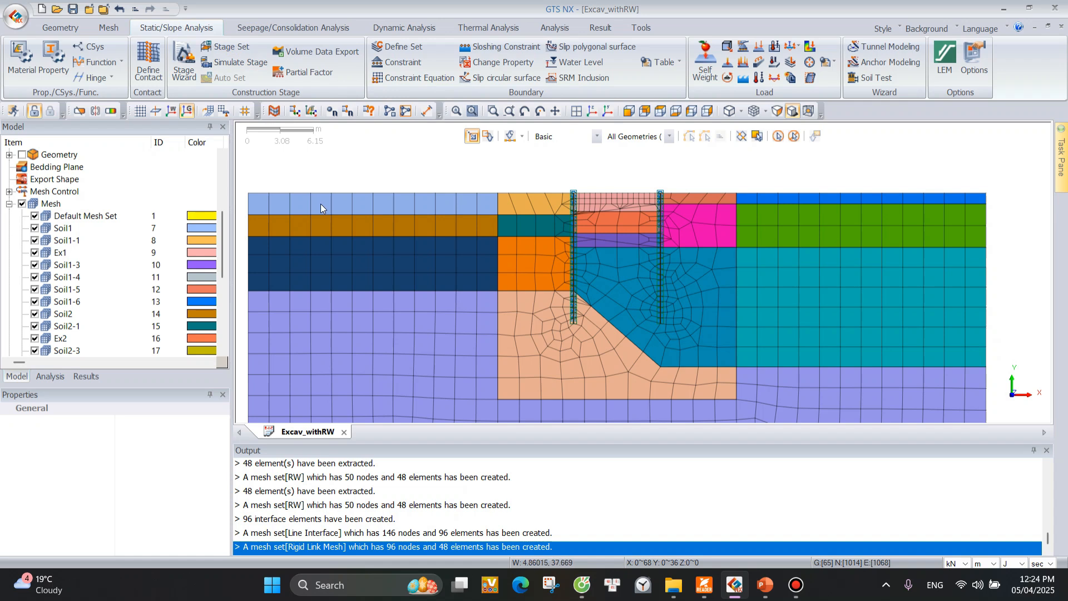
pyautogui.scroll(-1, 815, 293)
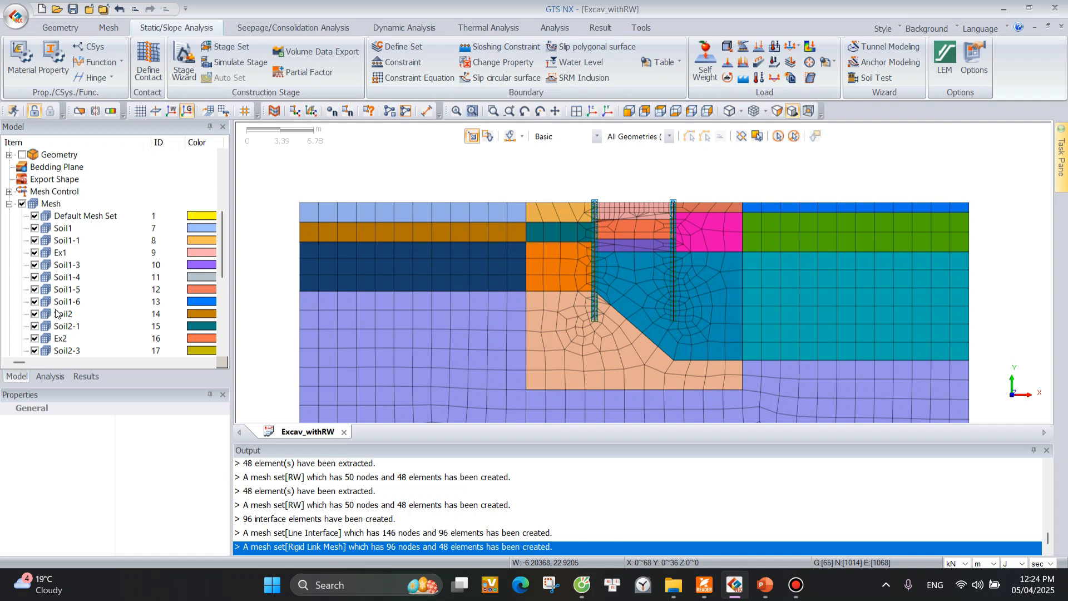
pyautogui.click(55, 379)
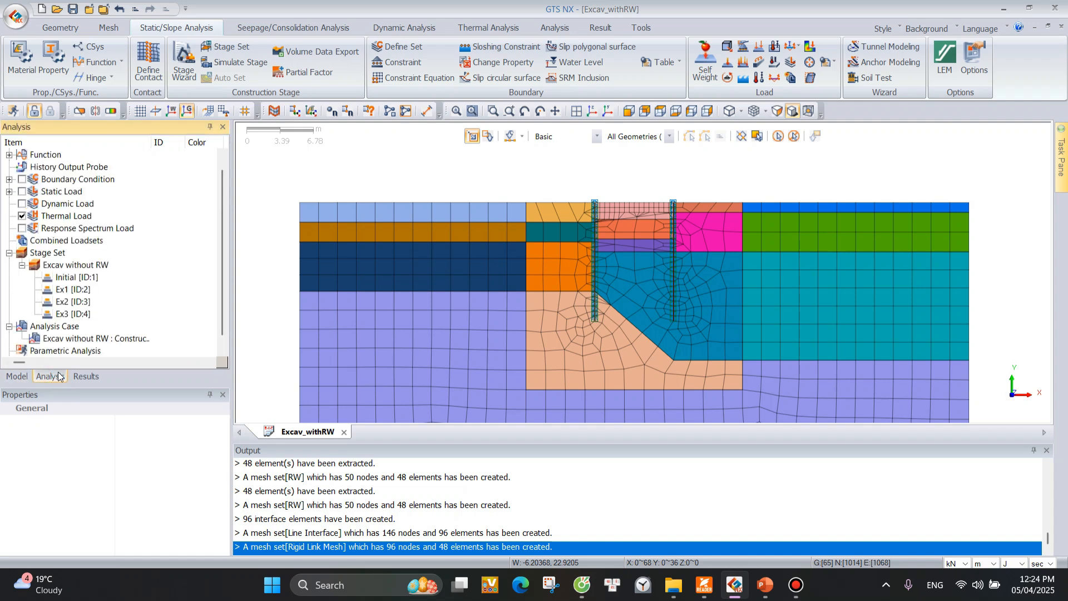
pyautogui.scroll(-1, 92, 290)
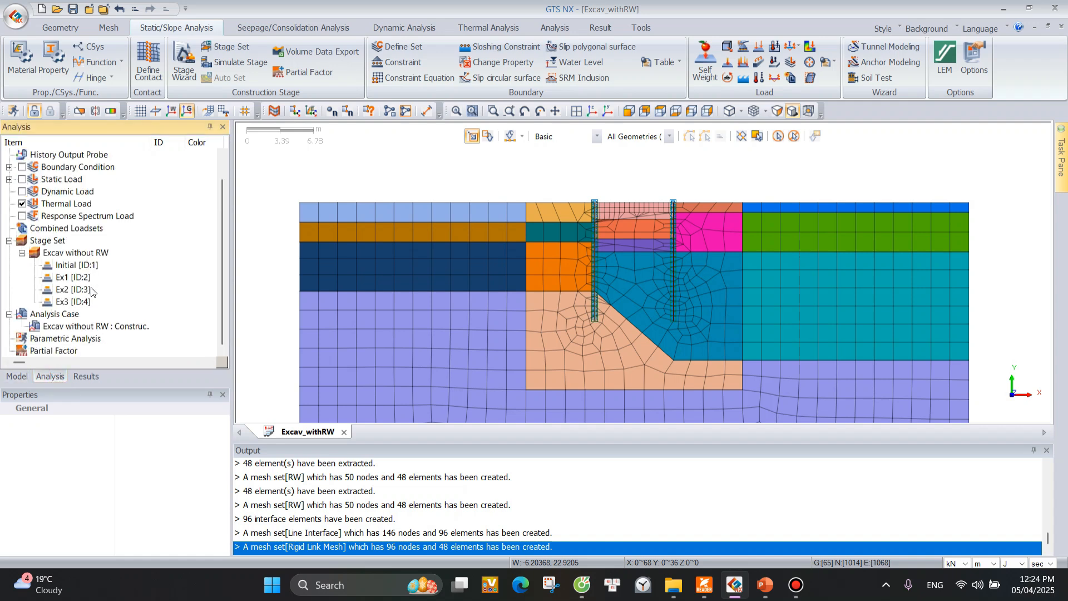
pyautogui.click(50, 242)
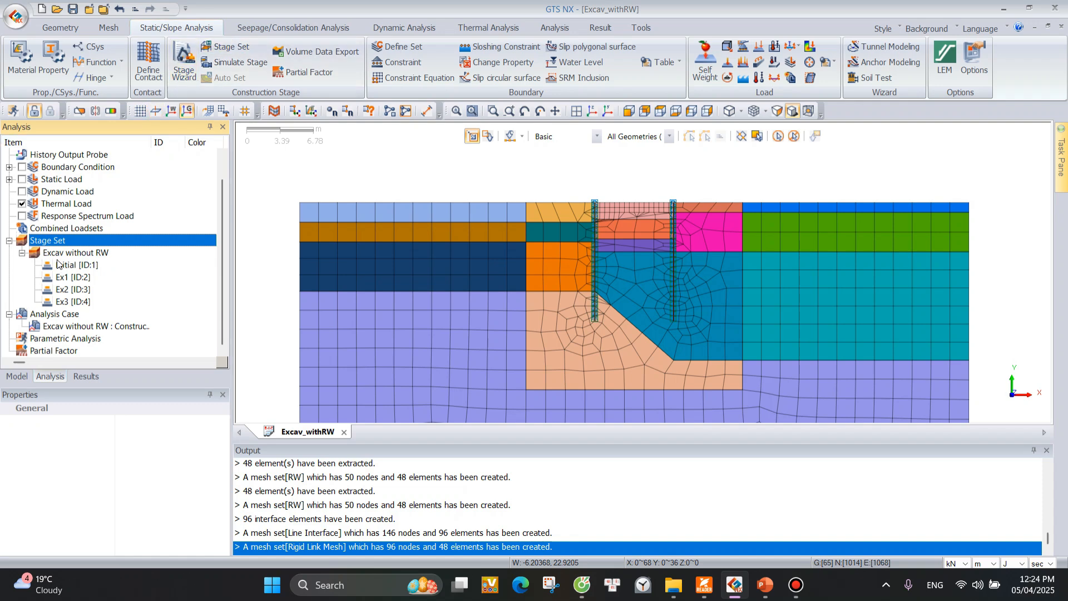
pyautogui.click(54, 251)
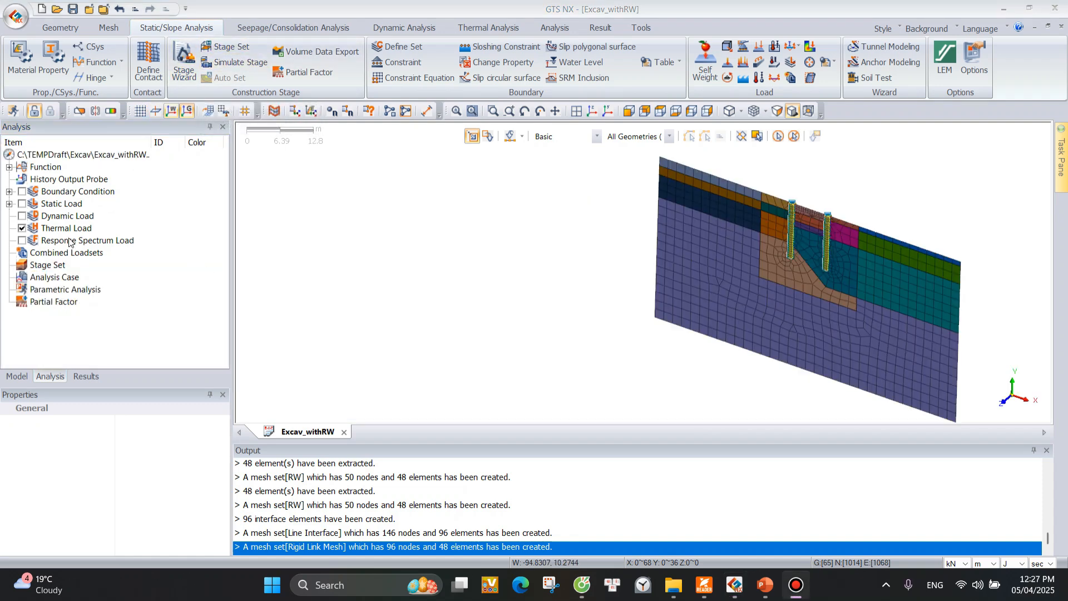
# Add a construction stage set named Excav with RW with the Stress stage type.
pyautogui.rightClick(48, 266)
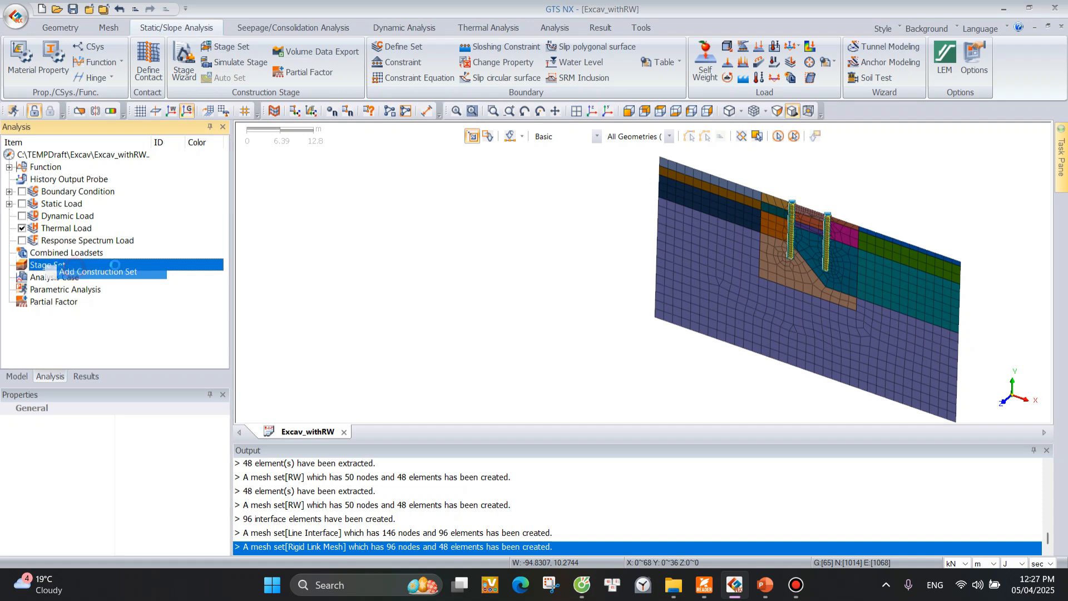
pyautogui.click(84, 278)
pyautogui.moveTo(172, 132); pyautogui.dragTo(214, 137)
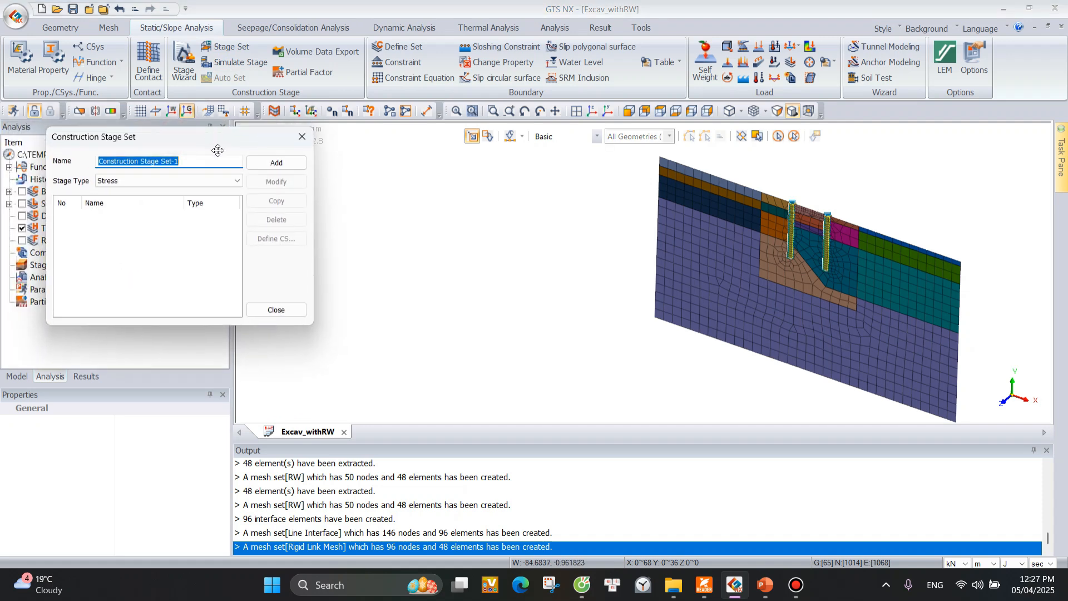
pyautogui.write('Excav with RW')
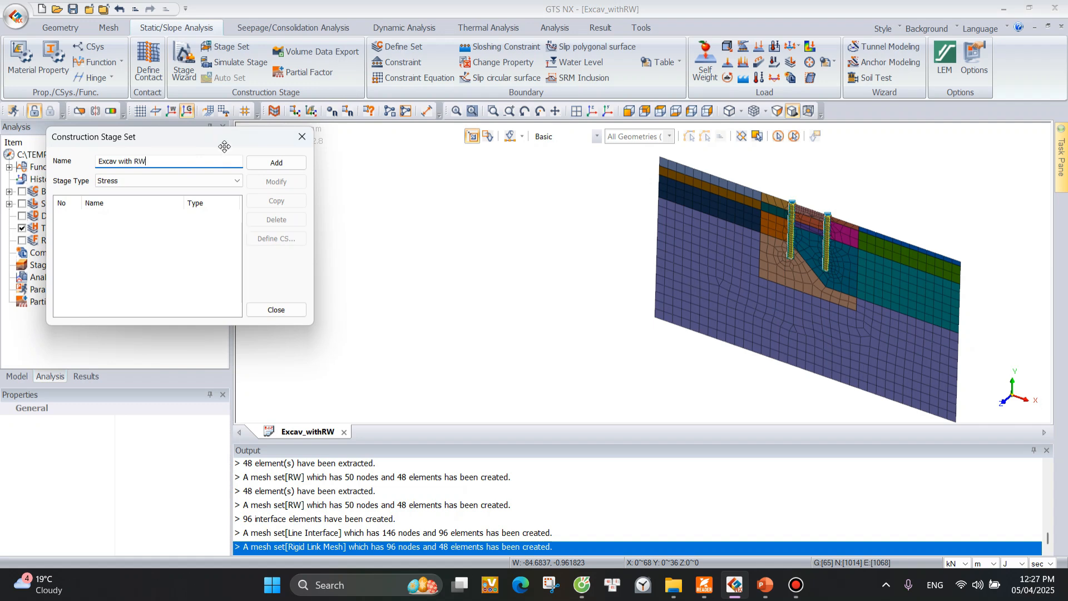
pyautogui.click(285, 164)
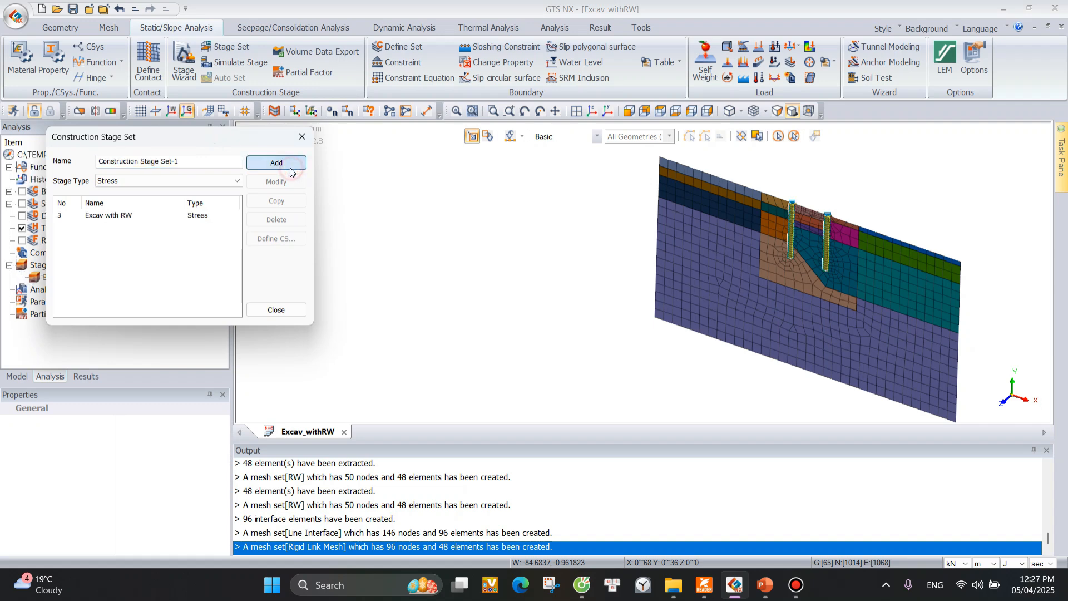
# Open the stage definition of the Excav with RW set and name its first stage Initial.
pyautogui.click(195, 221)
pyautogui.click(276, 238)
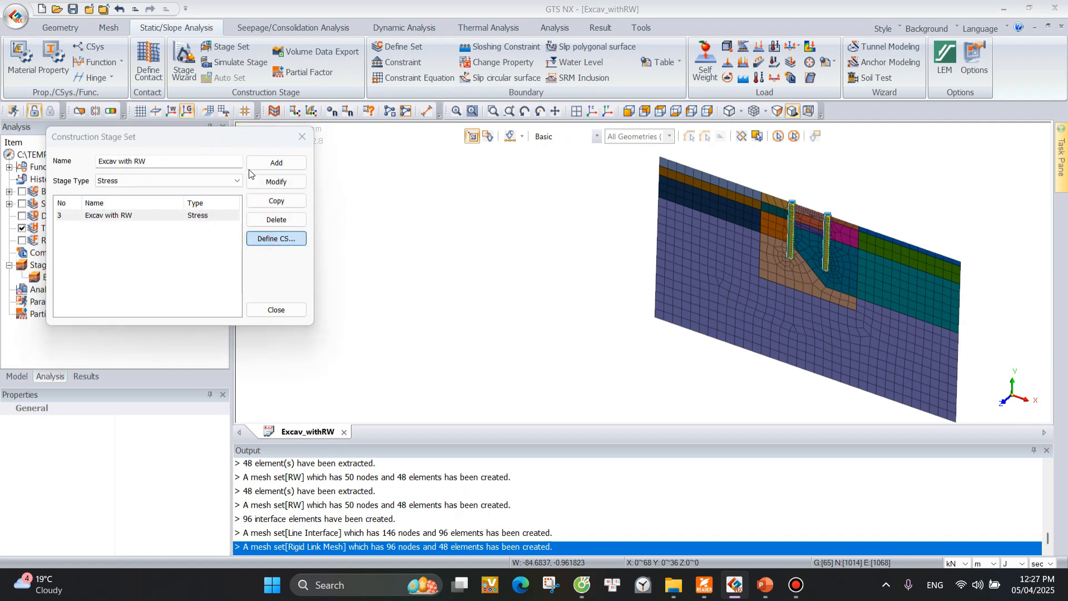
pyautogui.moveTo(342, 12); pyautogui.dragTo(347, 61)
pyautogui.moveTo(177, 127); pyautogui.dragTo(84, 127)
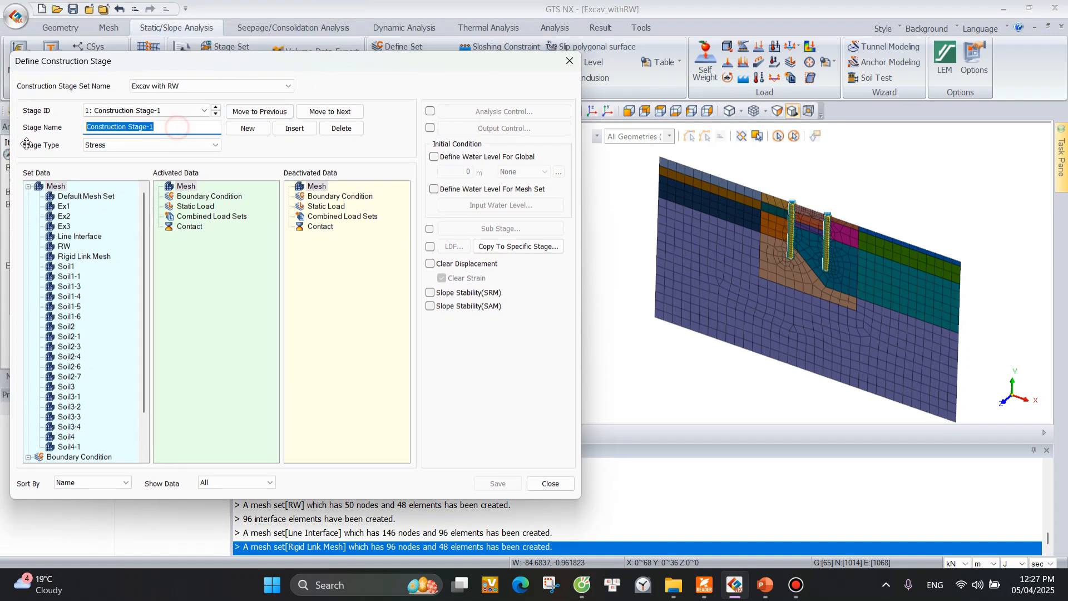
pyautogui.write('Initial')
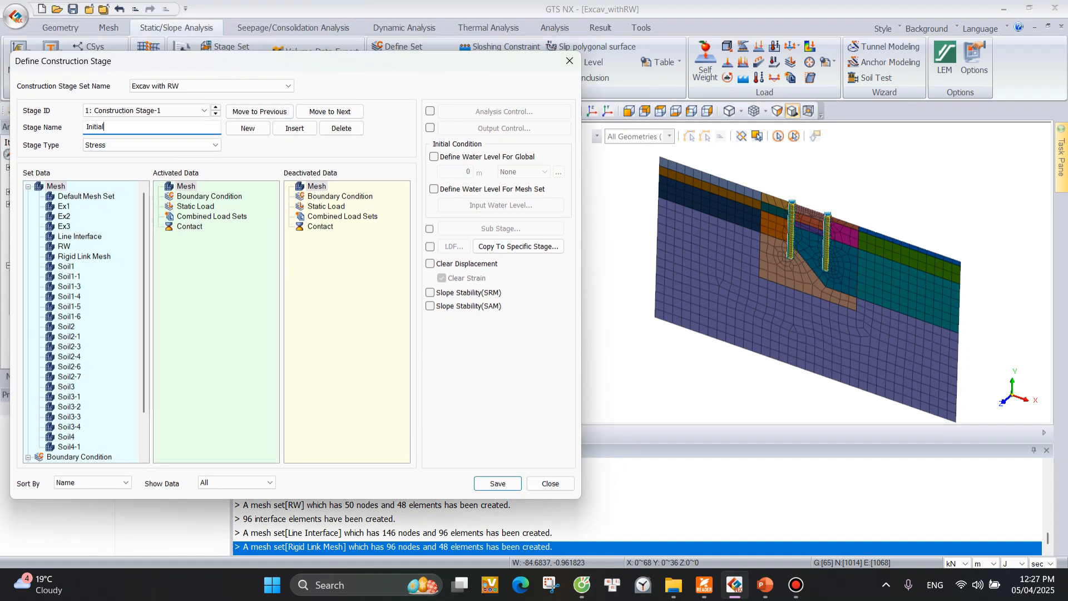
pyautogui.click(86, 195)
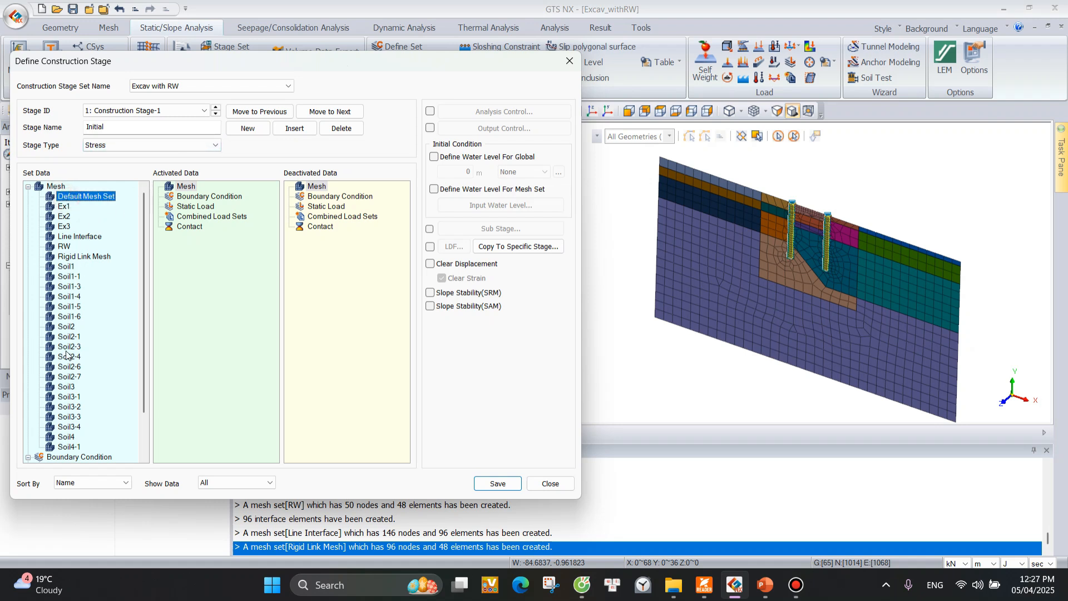
pyautogui.scroll(-1, 50, 439)
pyautogui.keyDown('shift'); pyautogui.click(72, 427); pyautogui.keyUp('shift')
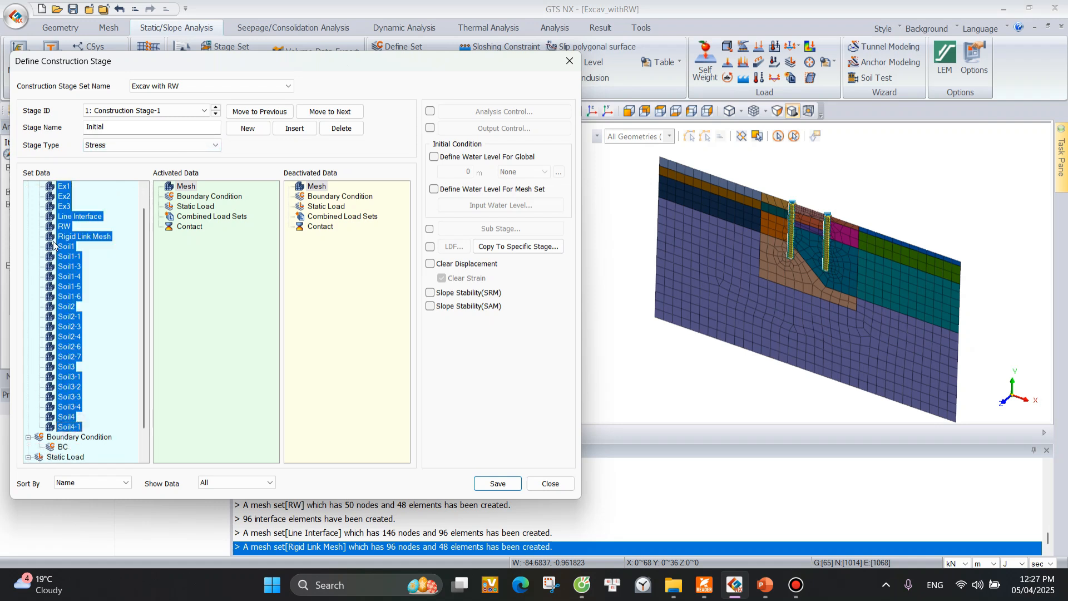
pyautogui.scroll(1, 73, 261)
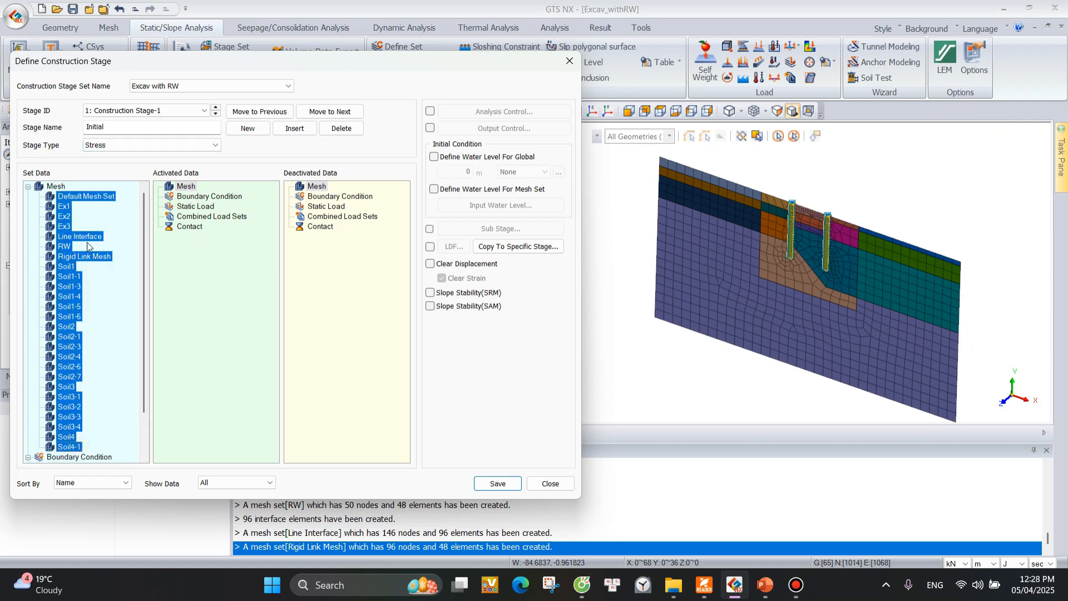
pyautogui.keyDown('ctrl'); pyautogui.click(72, 236); pyautogui.keyUp('ctrl')
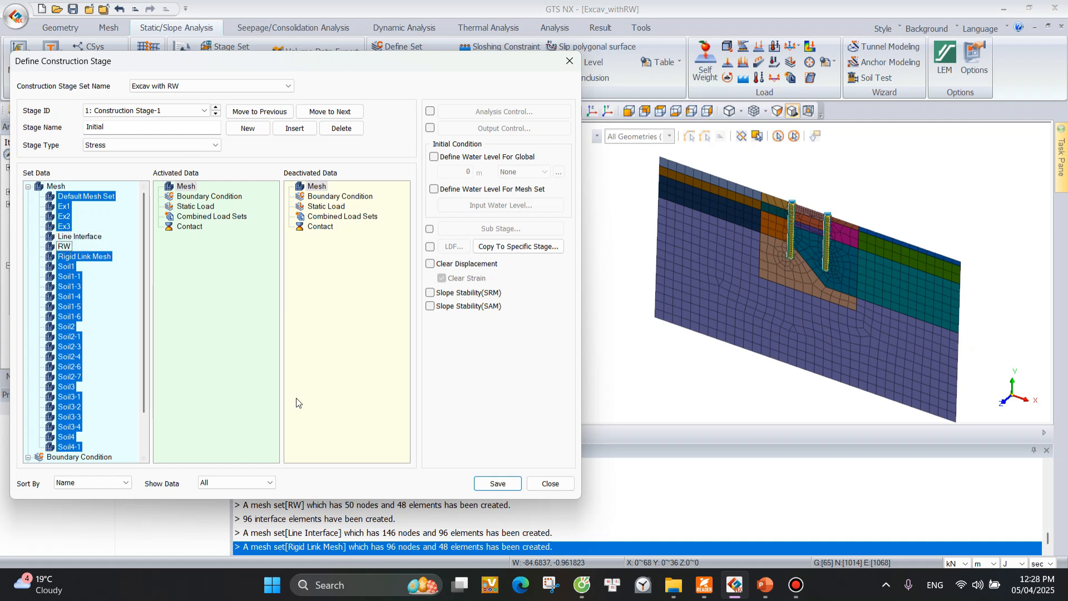
# Show only activated data and activate all mesh sets except Line Interface and RW in the Initial stage.
pyautogui.click(270, 482)
pyautogui.click(216, 501)
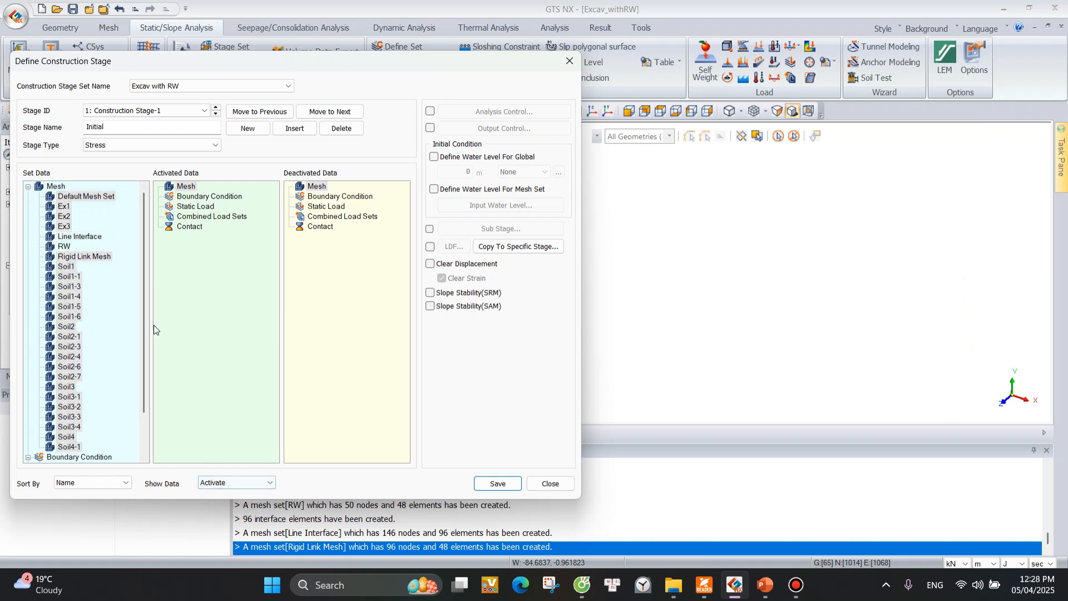
pyautogui.click(61, 198)
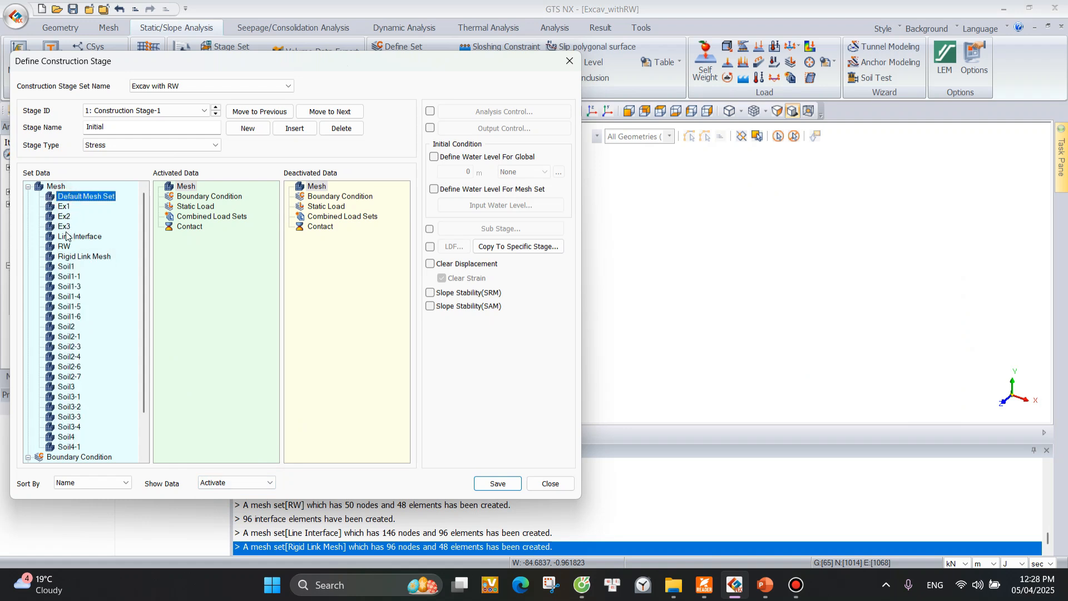
pyautogui.keyDown('ctrl'); pyautogui.click(71, 448); pyautogui.keyUp('ctrl')
pyautogui.click(74, 197)
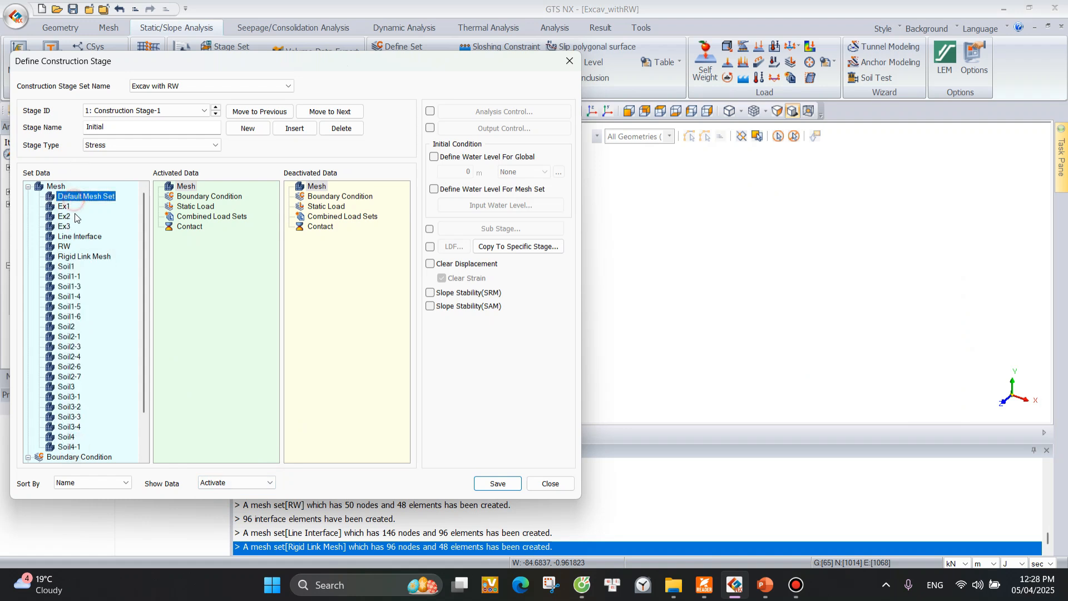
pyautogui.keyDown('shift'); pyautogui.click(71, 447); pyautogui.keyUp('shift')
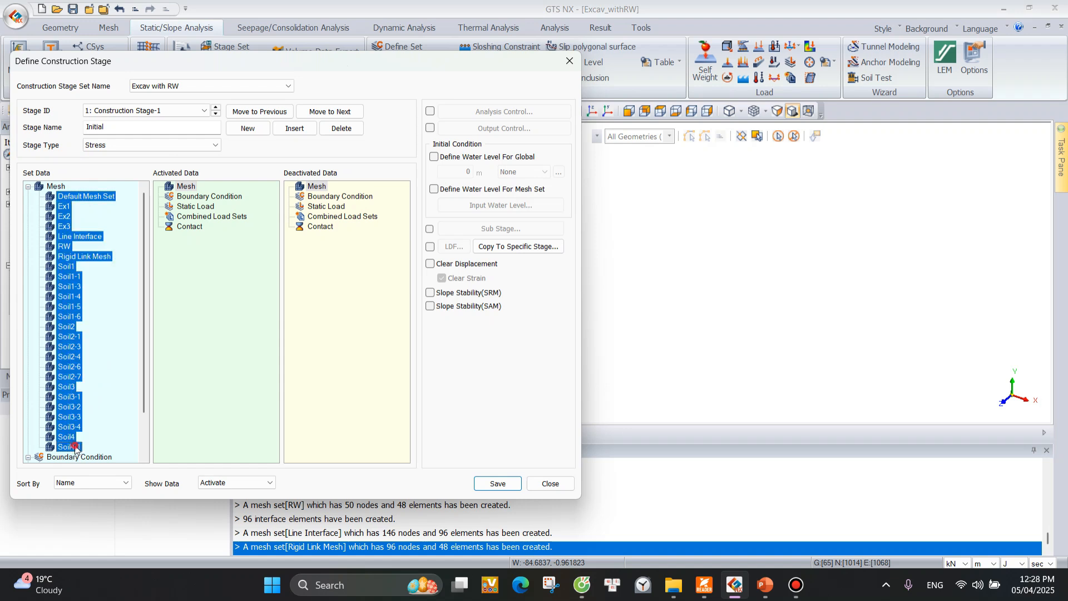
pyautogui.keyDown('shift'); pyautogui.click(68, 238); pyautogui.keyUp('shift')
pyautogui.keyDown('shift'); pyautogui.click(71, 446); pyautogui.keyUp('shift')
pyautogui.keyDown('ctrl'); pyautogui.click(67, 238); pyautogui.keyUp('ctrl')
pyautogui.keyDown('ctrl'); pyautogui.click(64, 246); pyautogui.keyUp('ctrl')
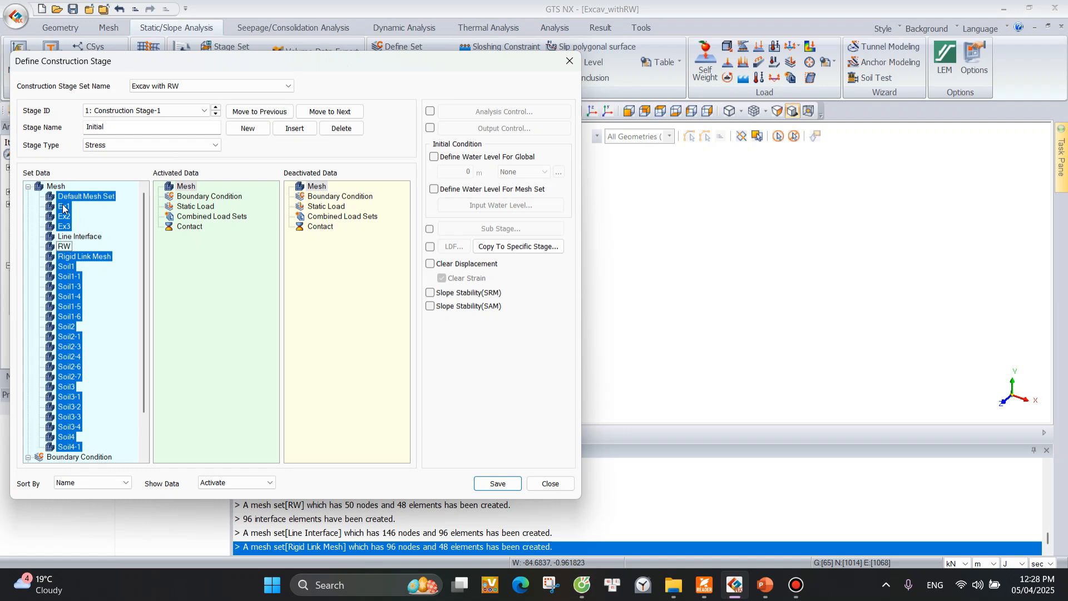
pyautogui.moveTo(198, 251); pyautogui.dragTo(208, 263)
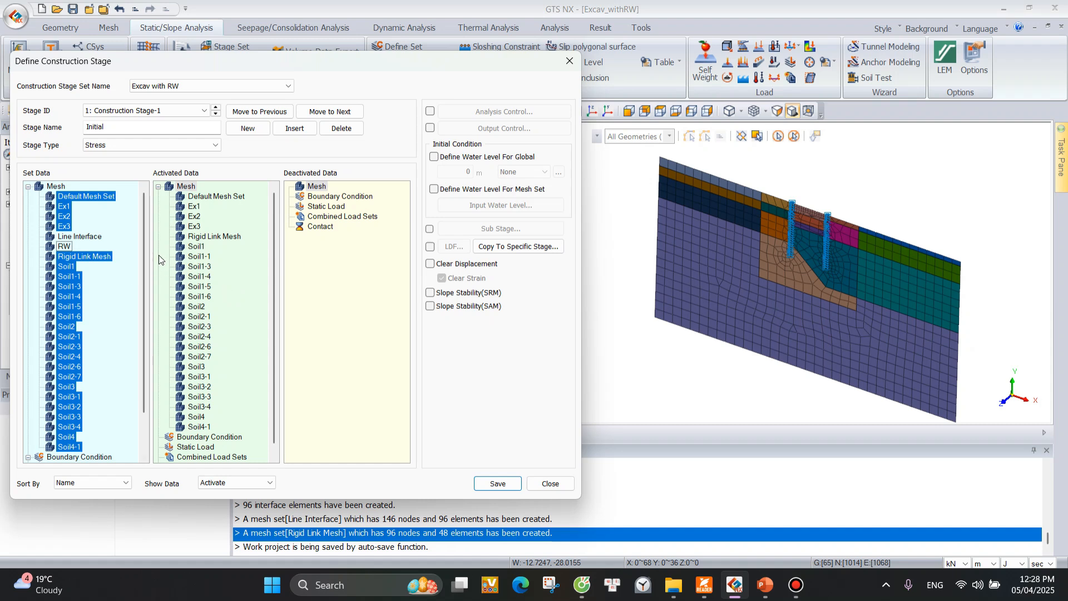
# Activate the BC boundary condition and the Default Self-Weight static load in the Initial stage.
pyautogui.scroll(-1, 224, 300)
pyautogui.scroll(-2, 76, 452)
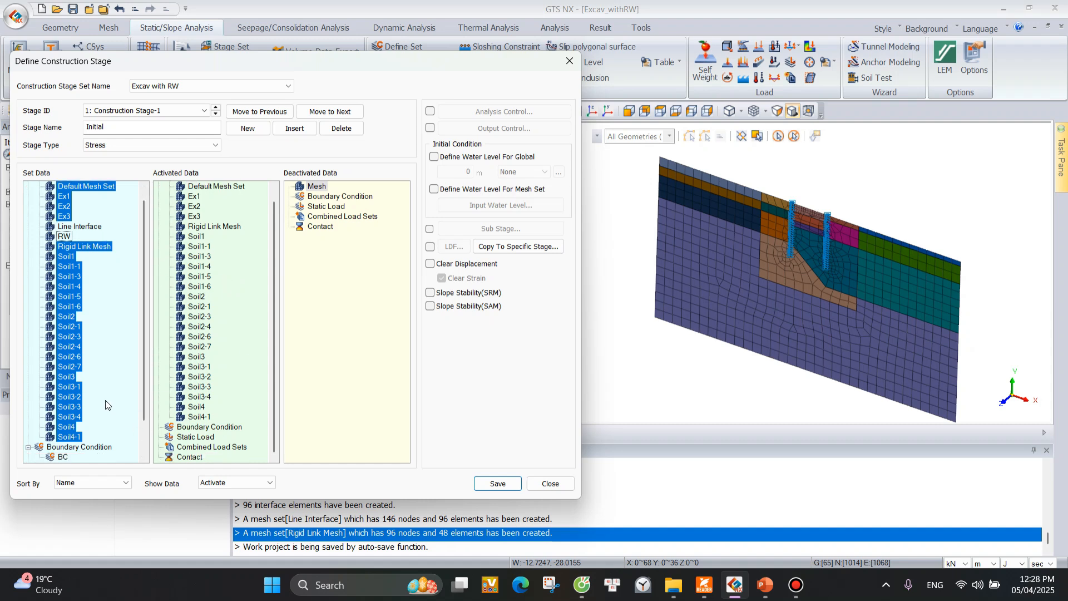
pyautogui.click(62, 417)
pyautogui.moveTo(255, 438); pyautogui.dragTo(255, 438)
pyautogui.moveTo(68, 441); pyautogui.dragTo(261, 442)
pyautogui.scroll(-1, 212, 412)
# Enable Clear Displacement with Clear Strain for the Initial stage and save the stage.
pyautogui.click(496, 486)
pyautogui.click(430, 264)
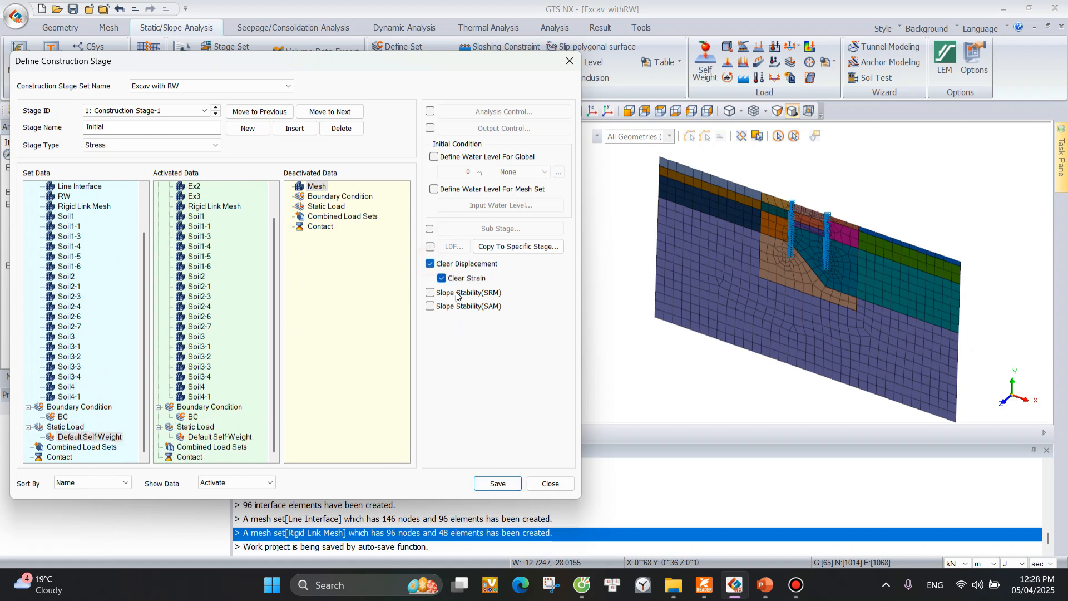
pyautogui.click(498, 483)
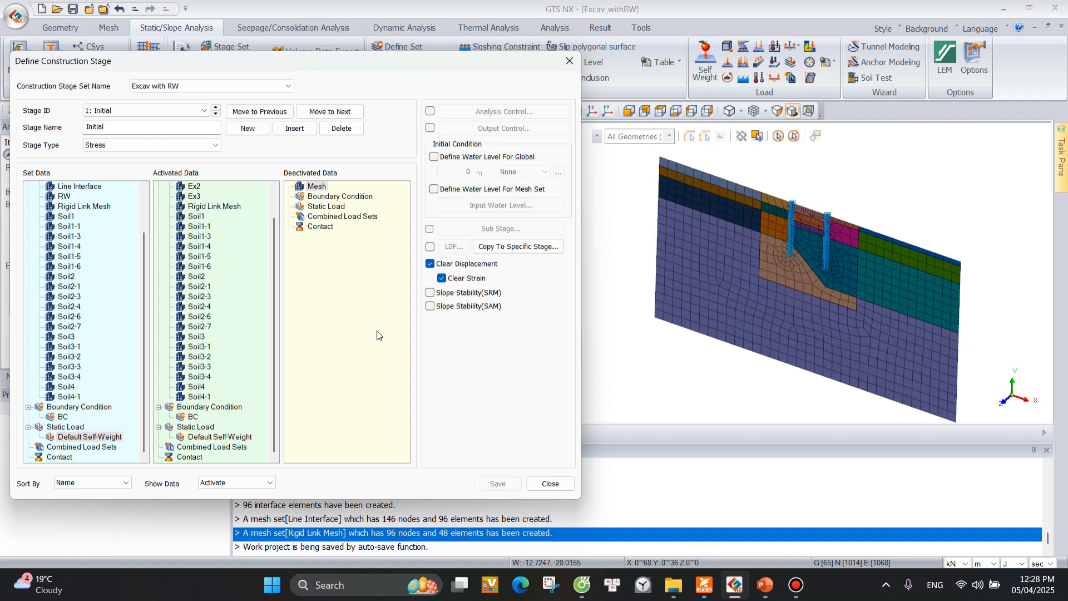
pyautogui.doubleClick(126, 128)
pyautogui.write('E')
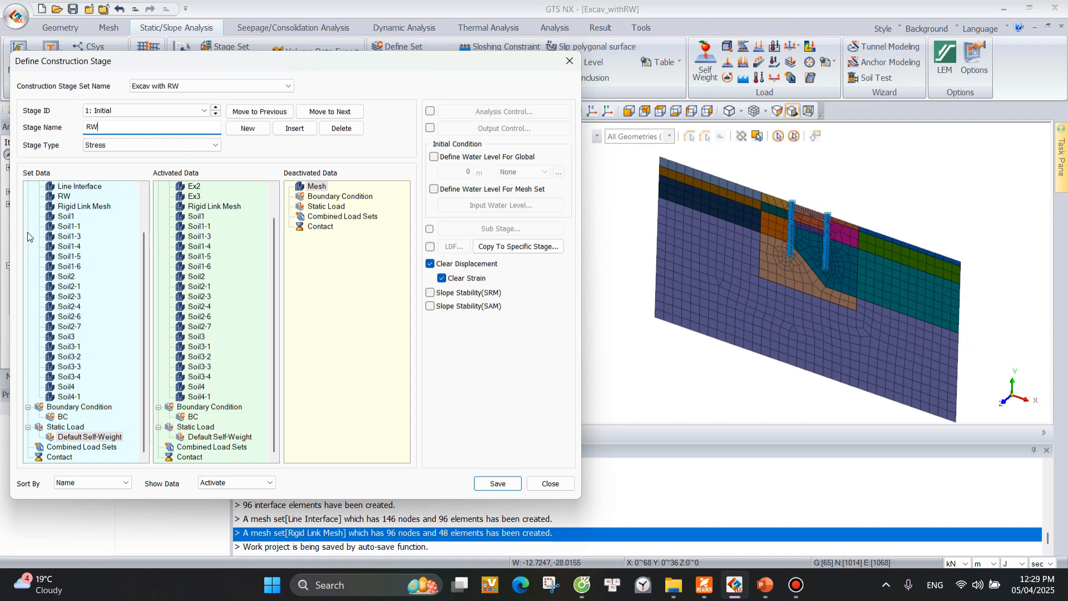
pyautogui.scroll(1, 76, 247)
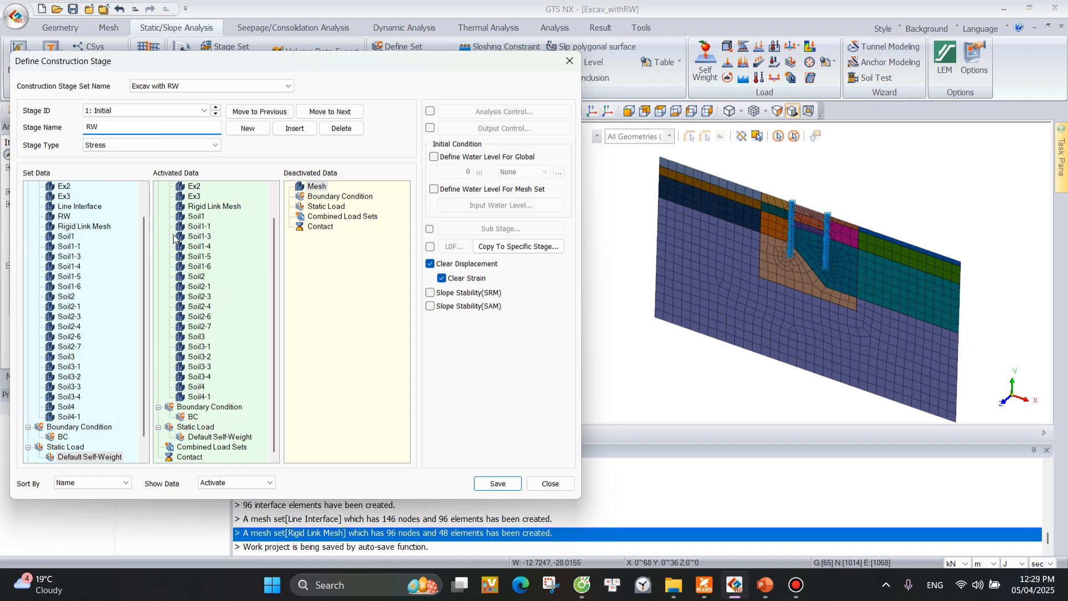
pyautogui.moveTo(127, 127); pyautogui.dragTo(76, 127)
pyautogui.write('Inital')
pyautogui.click(497, 483)
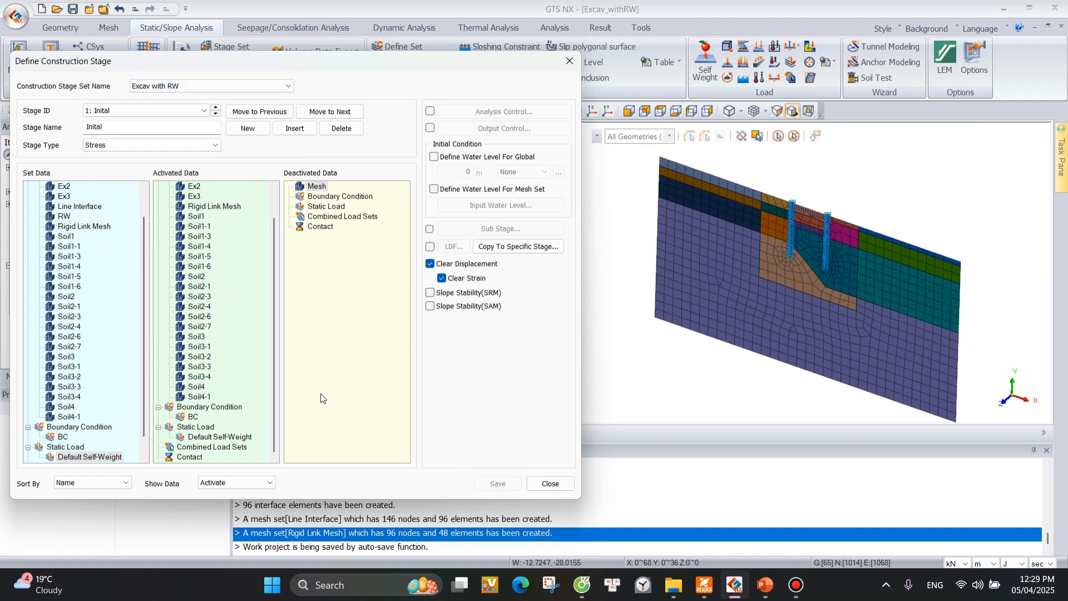
# Add a second construction stage to the Excav with RW set and name it RW.
pyautogui.click(248, 128)
pyautogui.moveTo(158, 126); pyautogui.dragTo(54, 126)
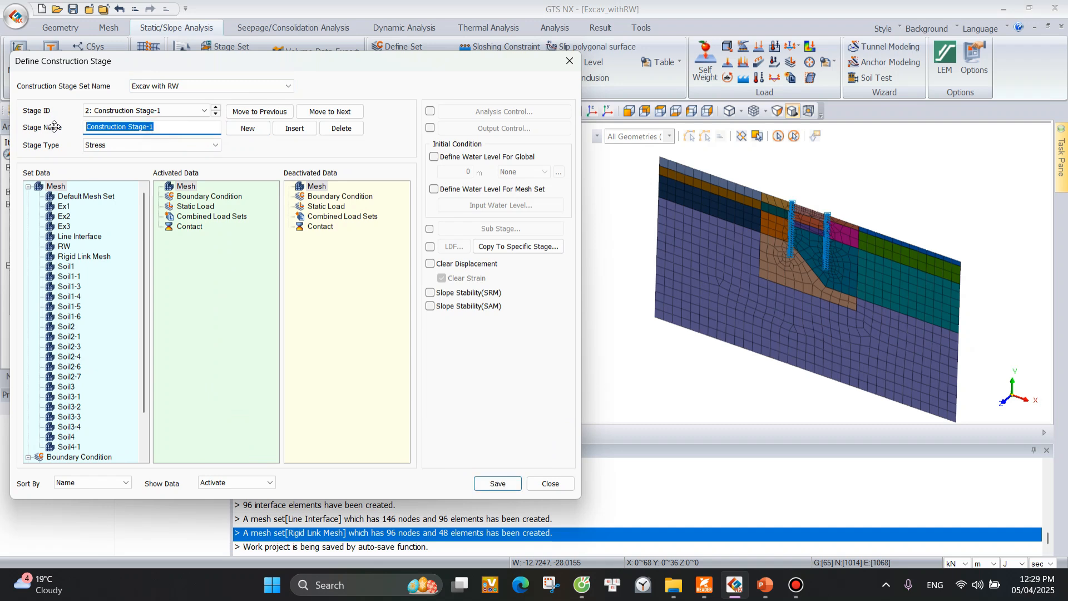
pyautogui.write('RW')
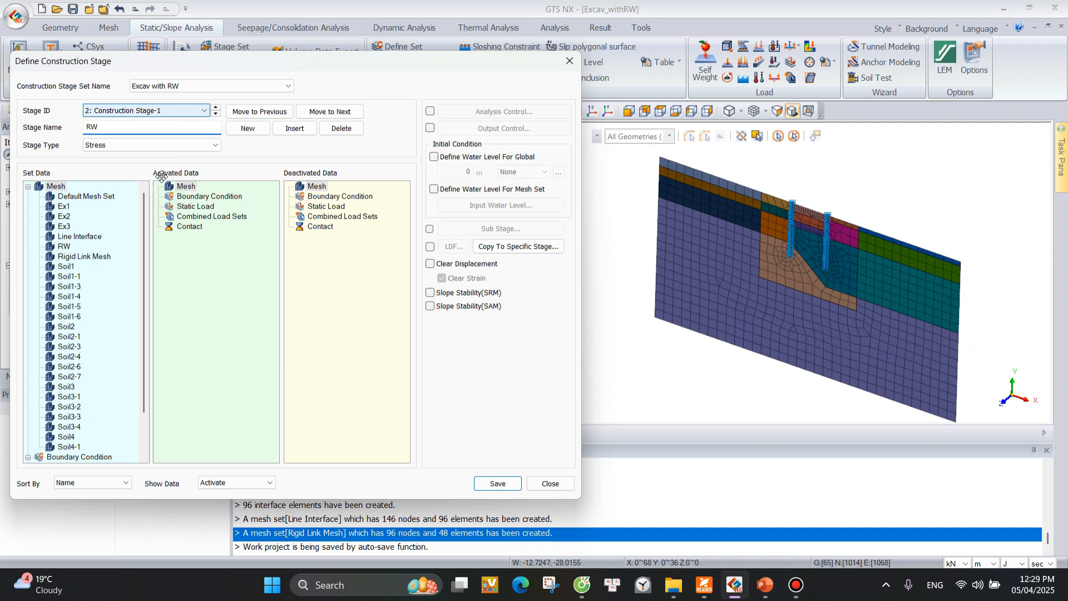
# Activate the RW and Line Interface mesh sets, deactivate Rigid Link Mesh in the RW stage, and save the stage.
pyautogui.click(63, 246)
pyautogui.moveTo(63, 246); pyautogui.dragTo(370, 285)
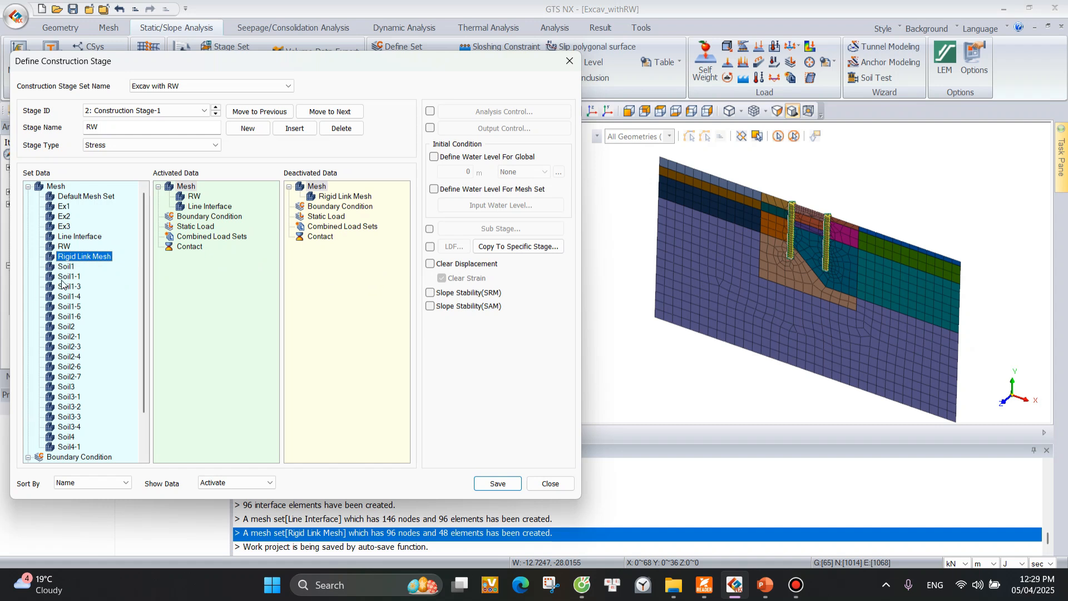
pyautogui.click(497, 483)
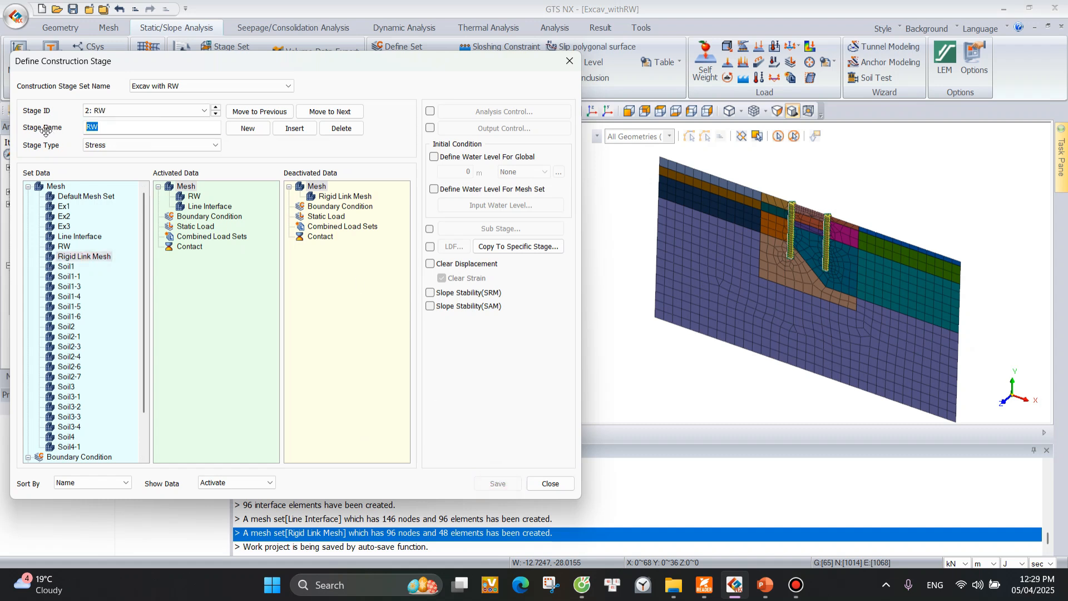
pyautogui.write('Ex1')
pyautogui.press('BackSpace')
pyautogui.press('BackSpace')
pyautogui.press('BackSpace')
pyautogui.write('RW')
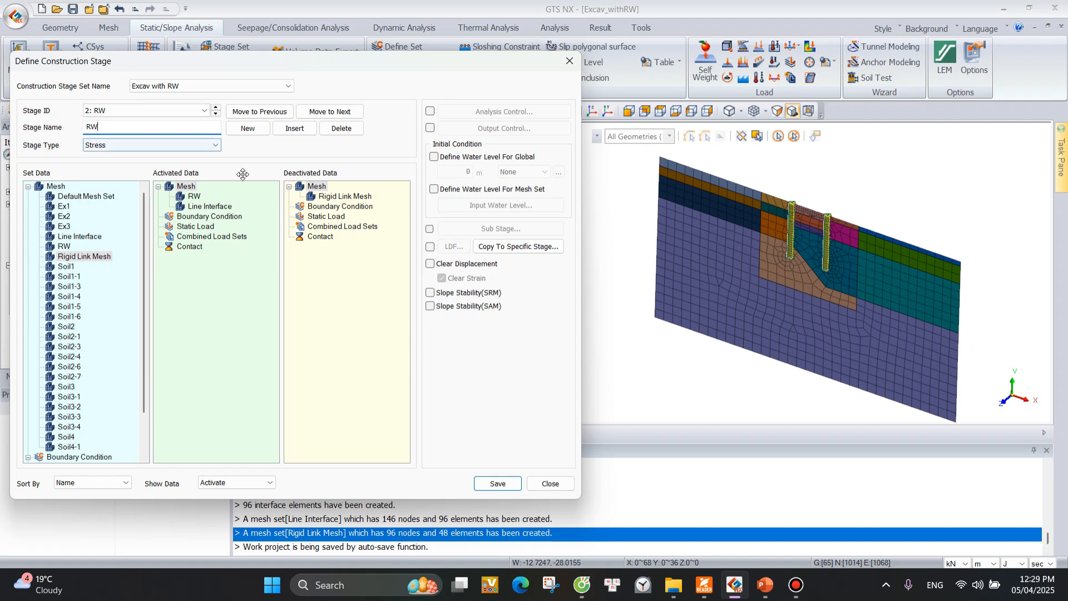
pyautogui.click(498, 484)
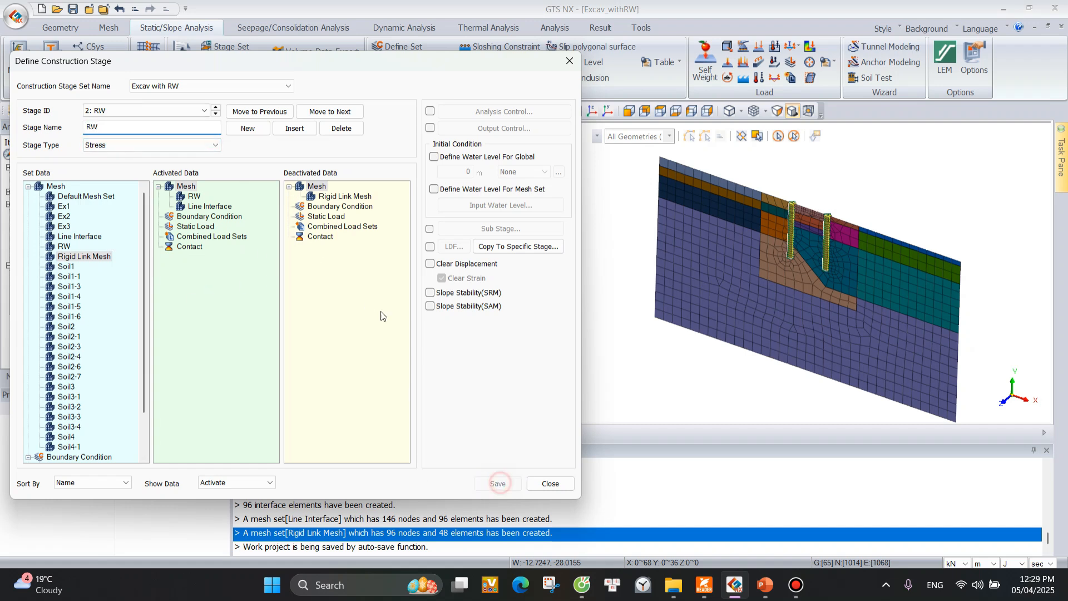
# Add a construction stage named Ex1 that deactivates the Ex1 mesh set, and save it.
pyautogui.click(248, 128)
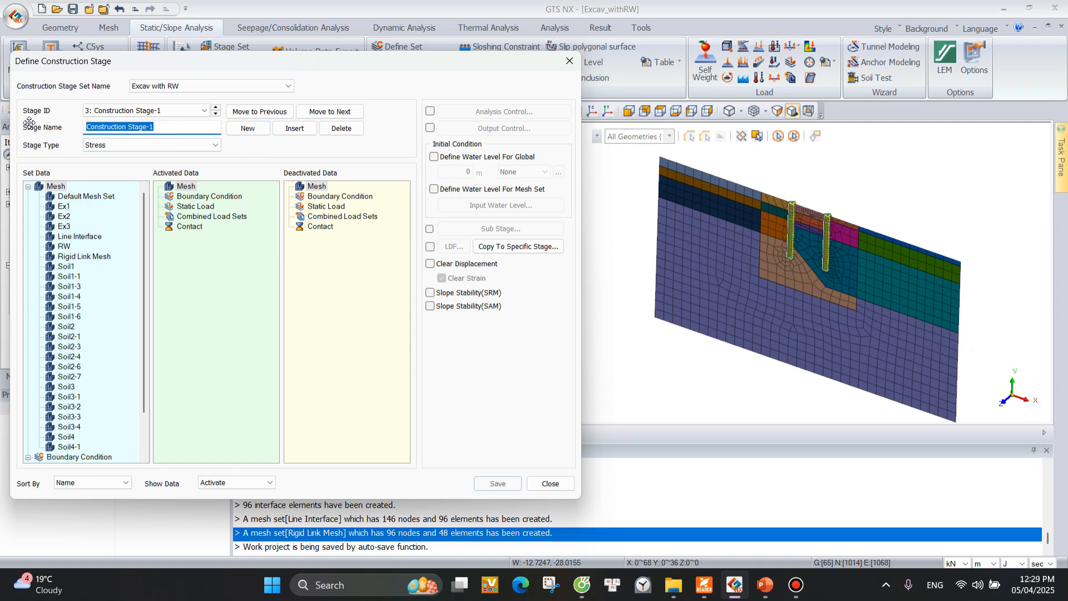
pyautogui.write('Ex1')
pyautogui.moveTo(63, 206); pyautogui.dragTo(357, 263)
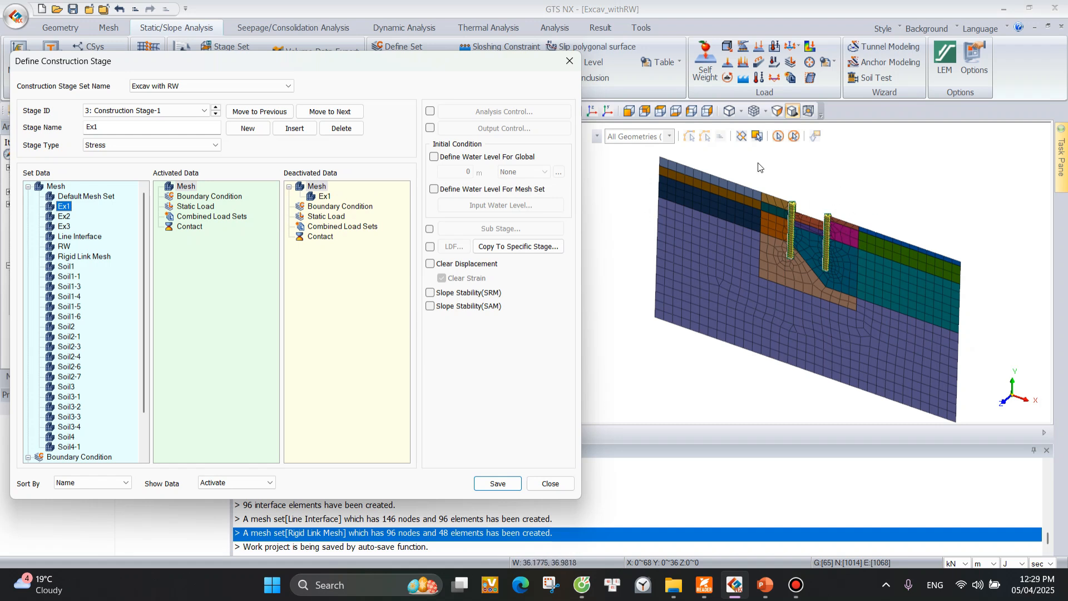
pyautogui.click(487, 484)
# Add a construction stage named Ex2 that deactivates the Ex2 mesh set, and save it.
pyautogui.click(248, 128)
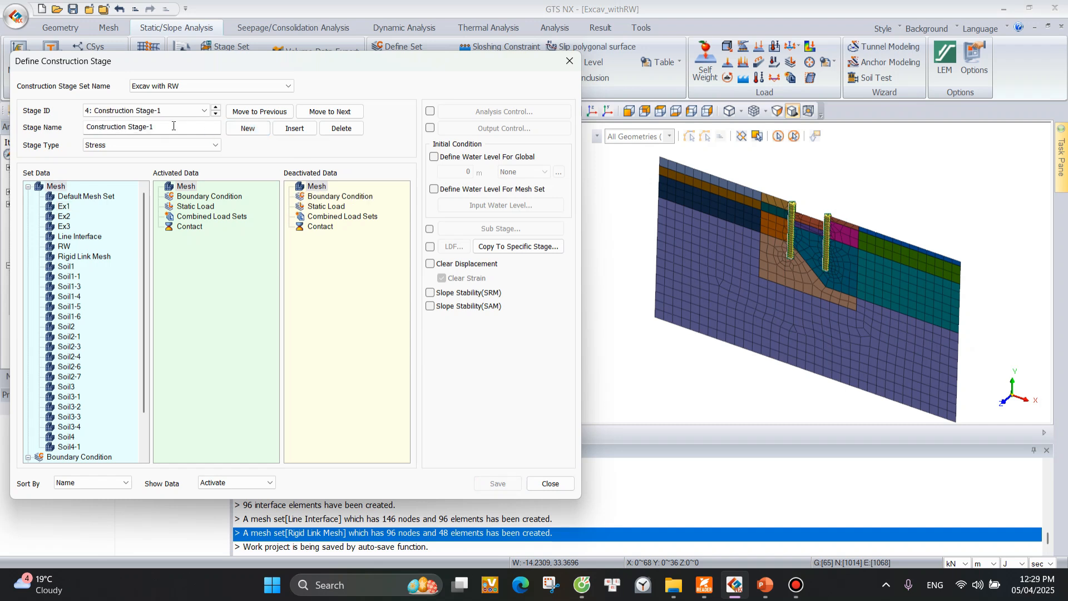
pyautogui.write('Ex2')
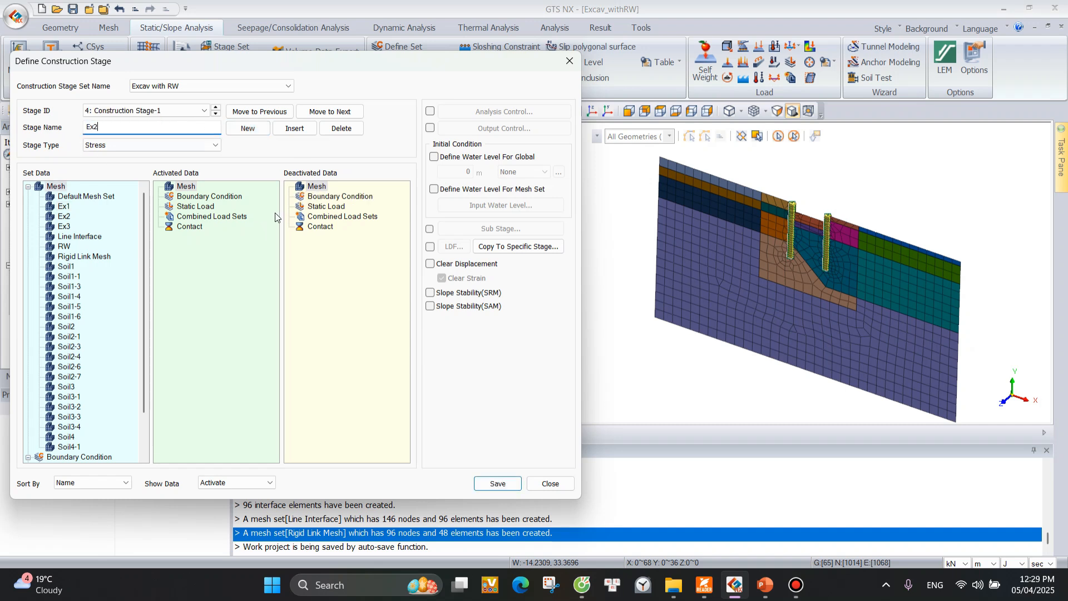
pyautogui.moveTo(69, 216); pyautogui.dragTo(389, 234)
pyautogui.click(497, 484)
# Add and save a construction stage named Ex3 that deactivates the Ex3 mesh set, and finish the stage definition.
pyautogui.click(247, 128)
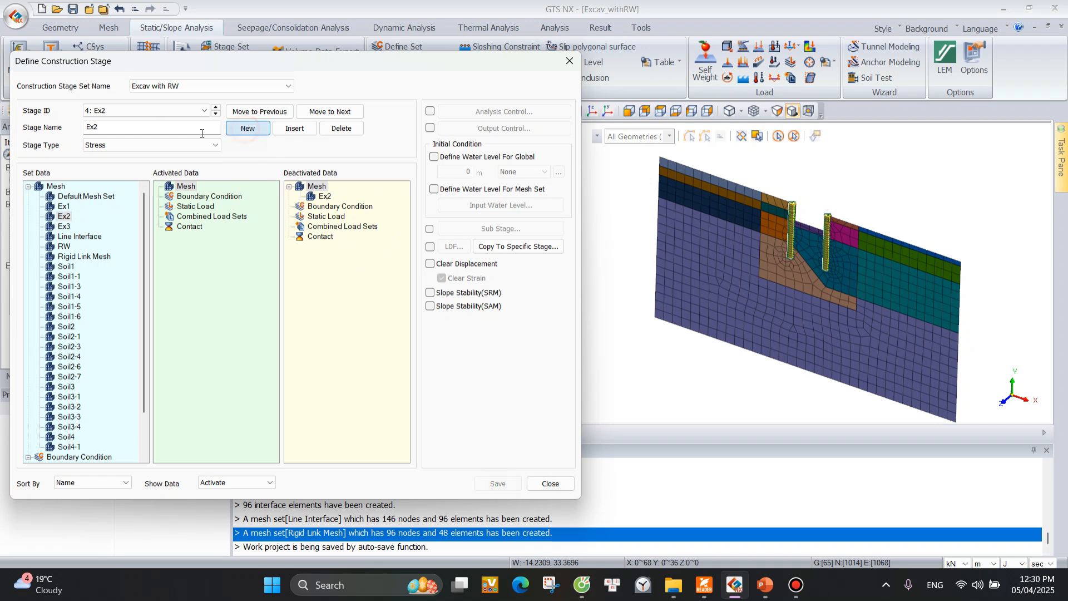
pyautogui.write('Ex3')
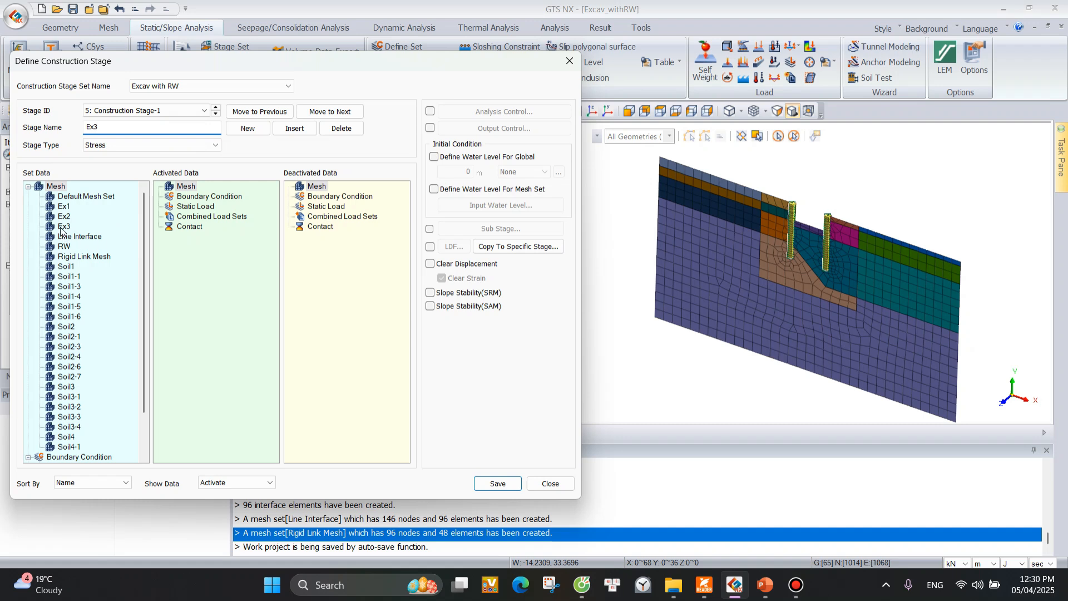
pyautogui.moveTo(61, 227); pyautogui.dragTo(293, 253)
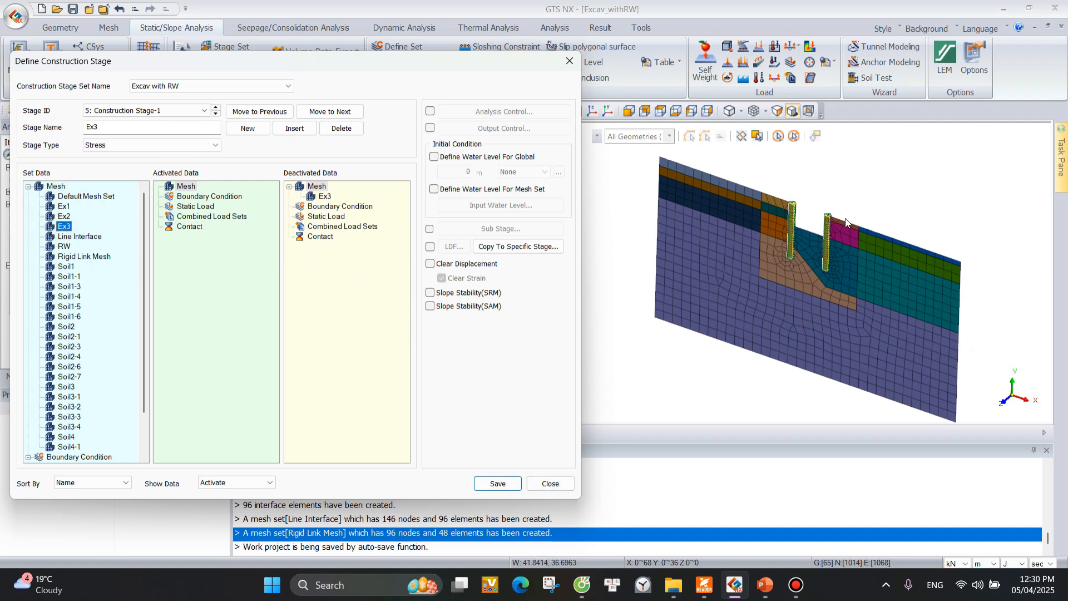
pyautogui.click(498, 483)
pyautogui.click(504, 483)
pyautogui.click(557, 484)
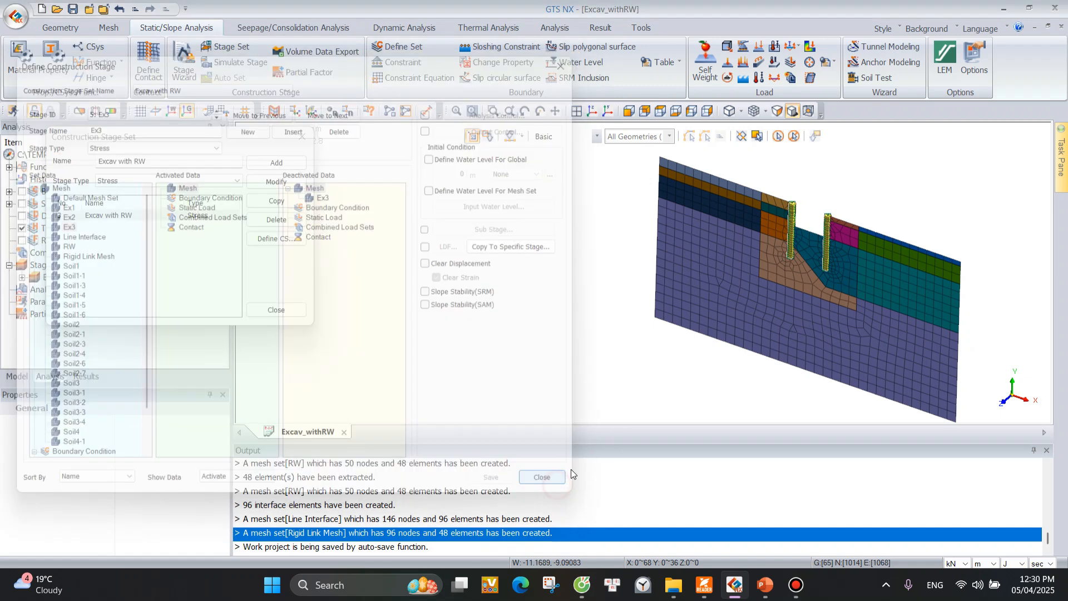
pyautogui.click(289, 314)
# Start a new analysis case and title it Excav with RW.
pyautogui.click(47, 291)
pyautogui.rightClick(47, 291)
pyautogui.click(70, 299)
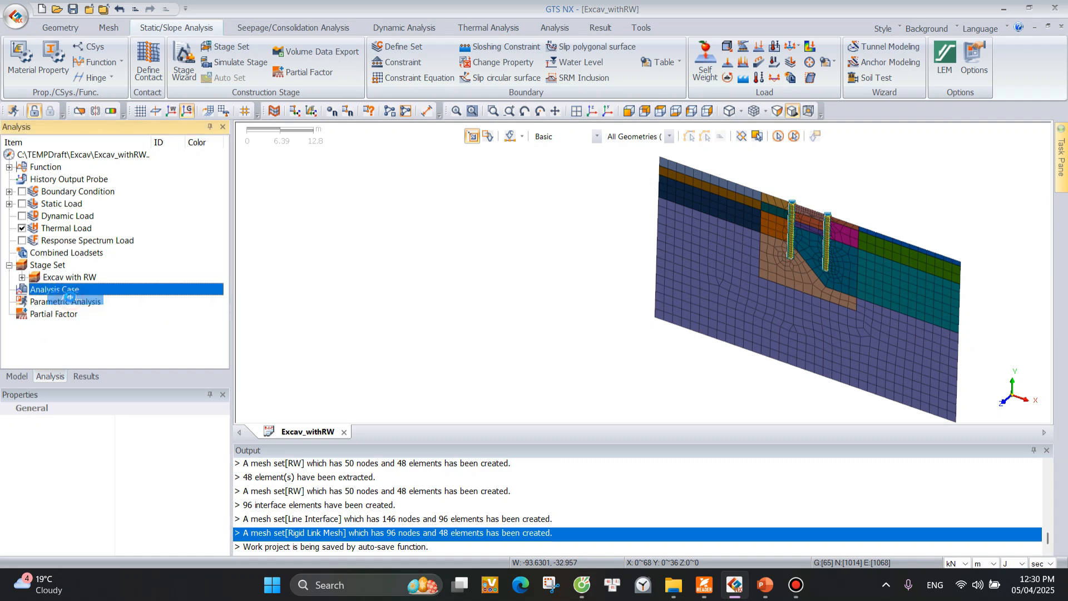
pyautogui.moveTo(314, 77); pyautogui.dragTo(218, 60)
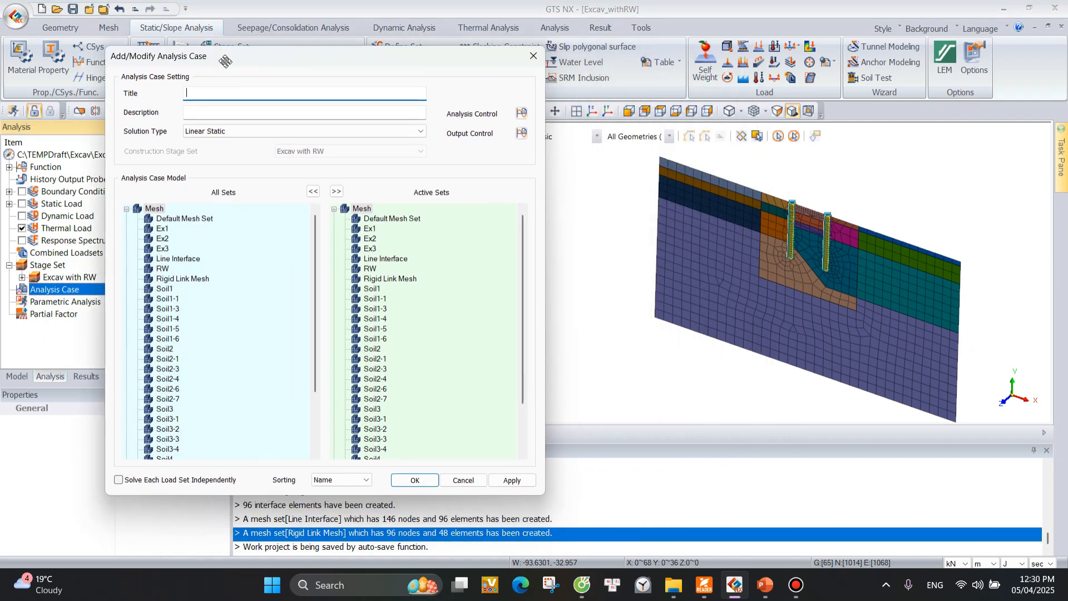
pyautogui.write('Excav with RW')
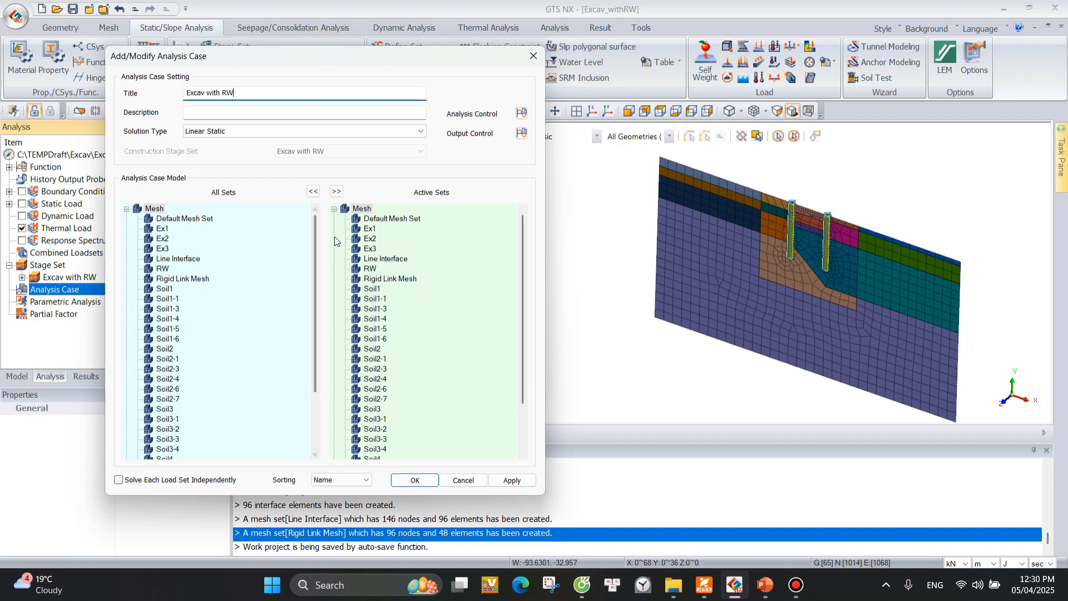
# Set the analysis case's solution type to Construction Stage with the Excav with RW stage set.
pyautogui.click(305, 134)
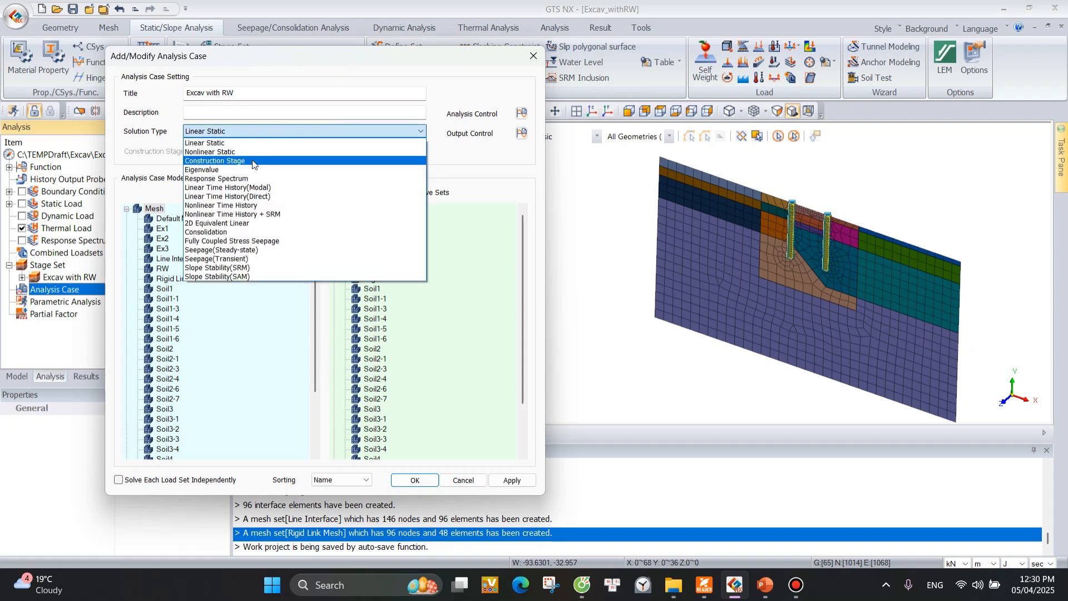
pyautogui.click(252, 160)
pyautogui.click(335, 152)
pyautogui.click(336, 152)
pyautogui.click(336, 153)
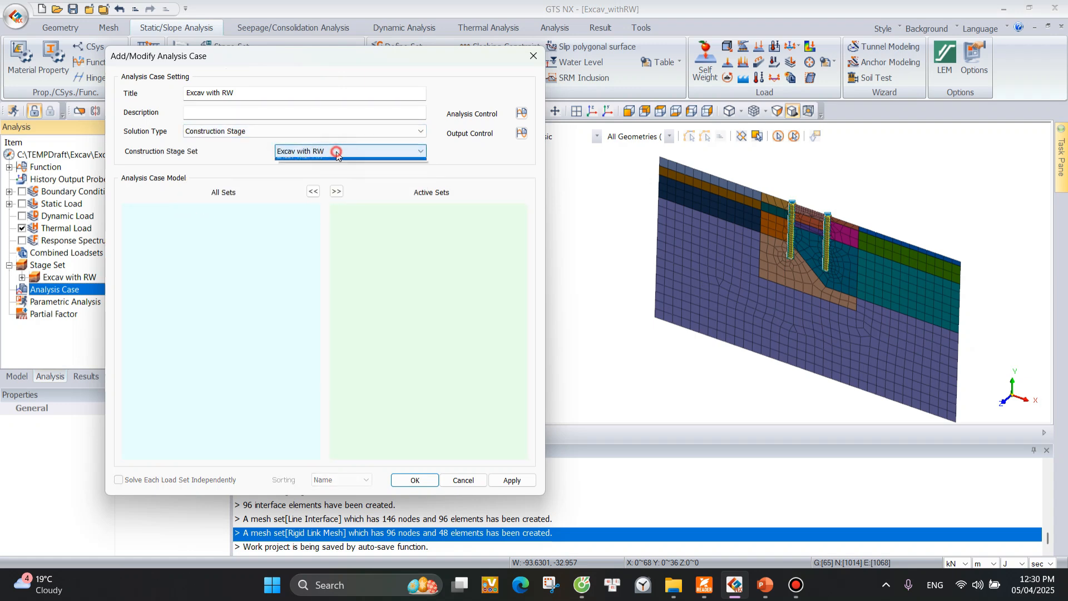
pyautogui.click(332, 153)
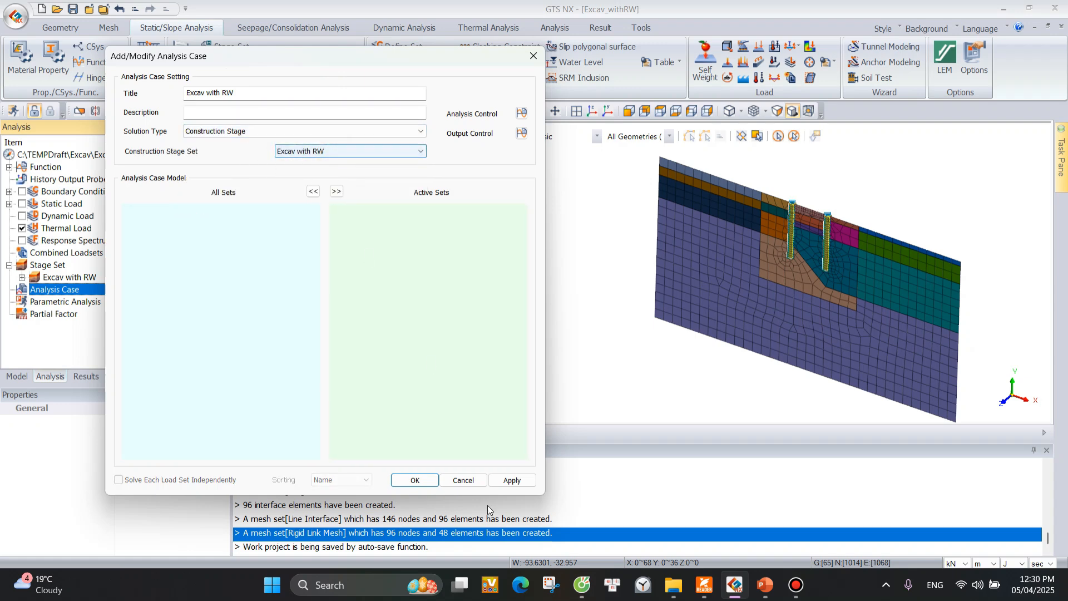
# Apply the Excav with RW analysis case to the project and solve it.
pyautogui.click(512, 480)
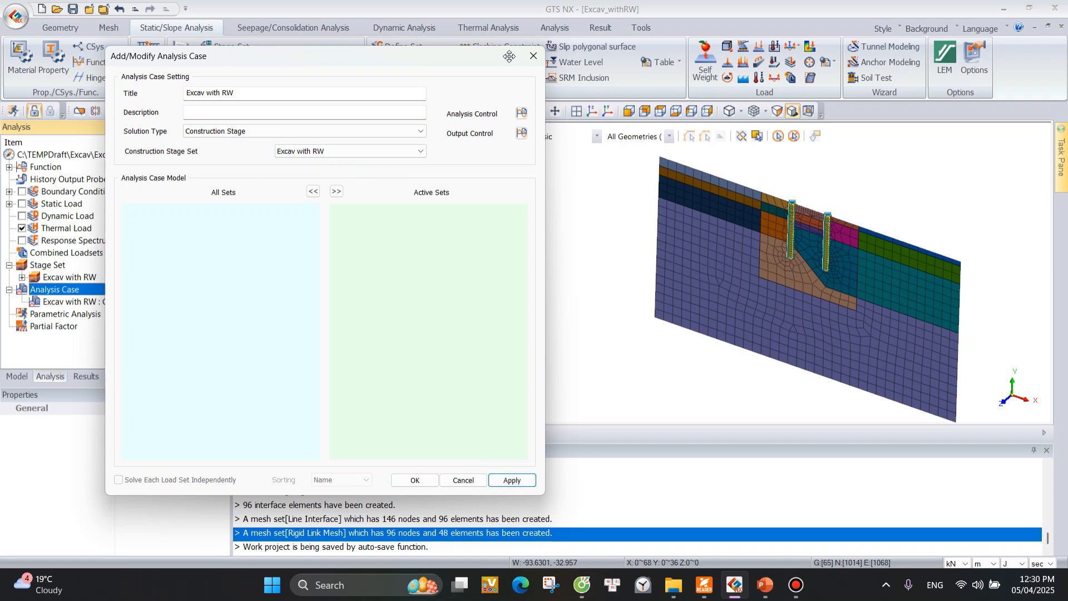
pyautogui.click(533, 56)
pyautogui.rightClick(84, 306)
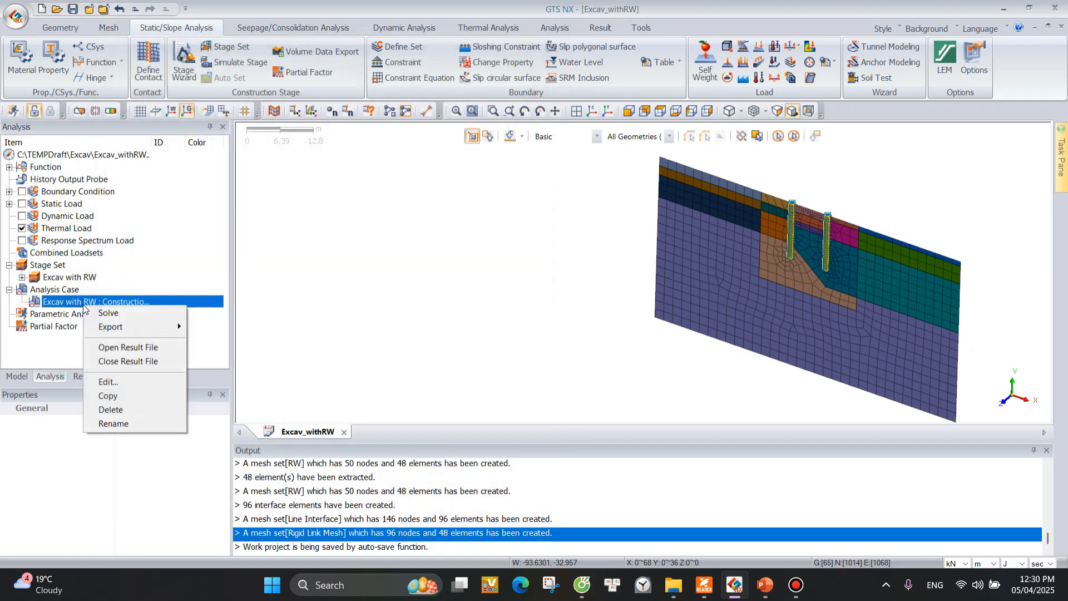
pyautogui.click(122, 322)
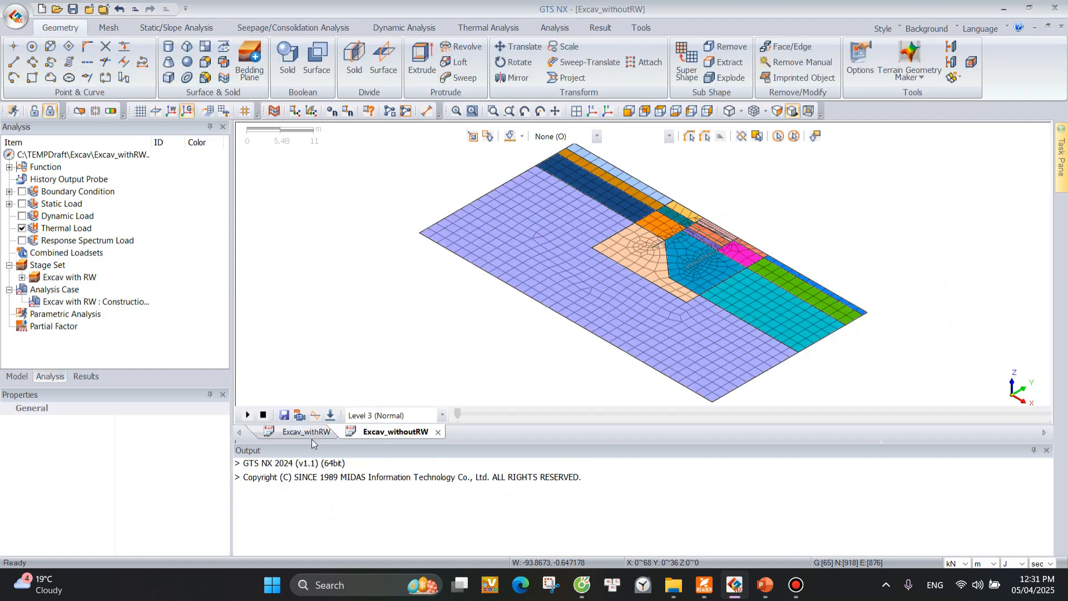
# Open the Excav_withoutRW model, place it ahead of Excav_withRW, and show Excav_withRW in a flat XY view.
pyautogui.click(306, 436)
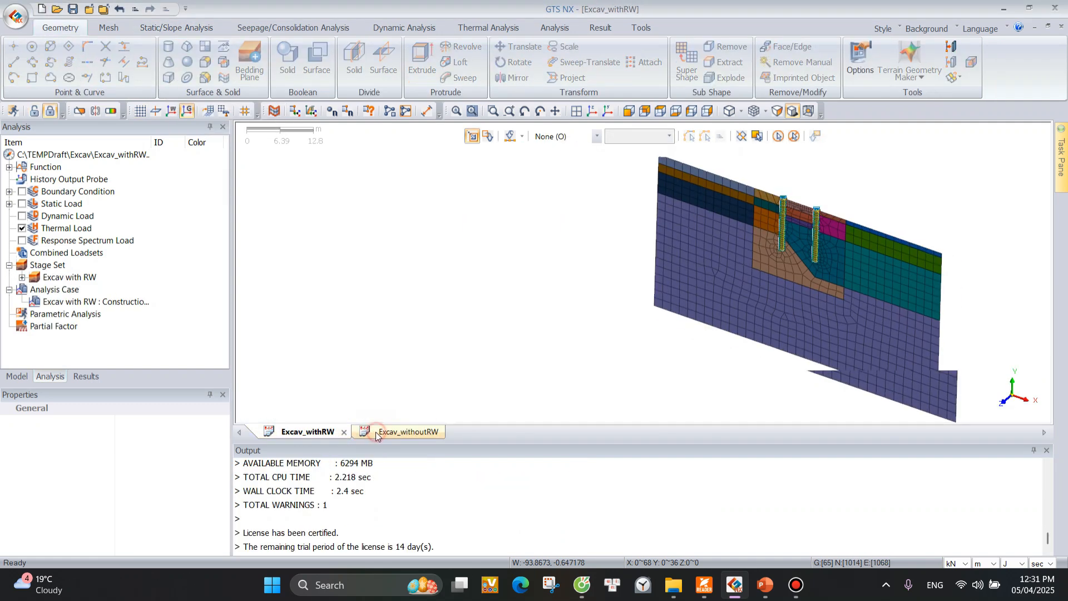
pyautogui.click(380, 432)
pyautogui.moveTo(382, 432); pyautogui.dragTo(295, 433)
pyautogui.click(409, 432)
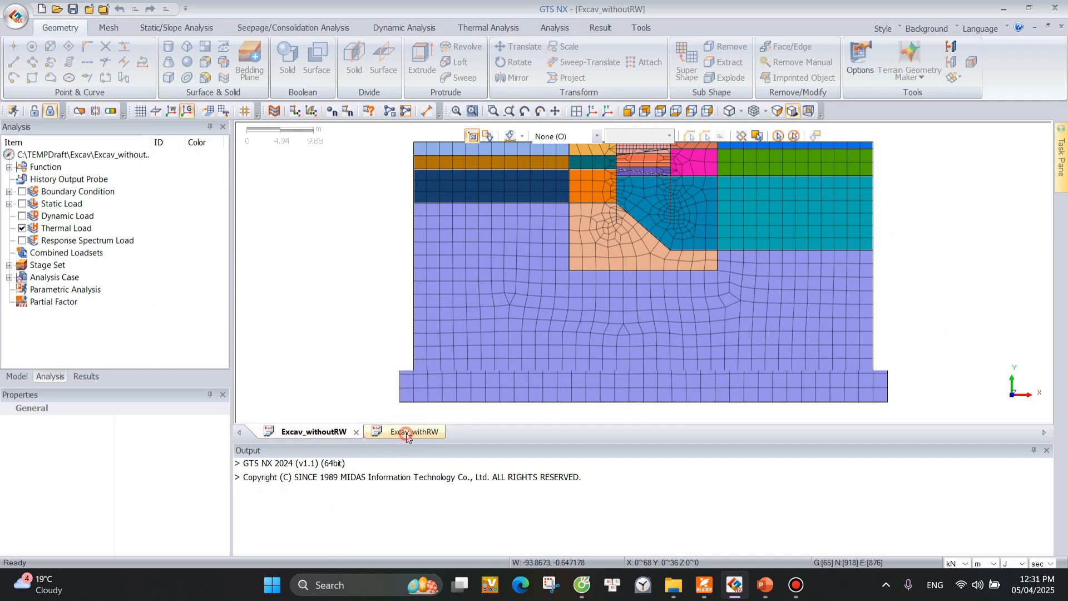
pyautogui.scroll(-3, 423, 314)
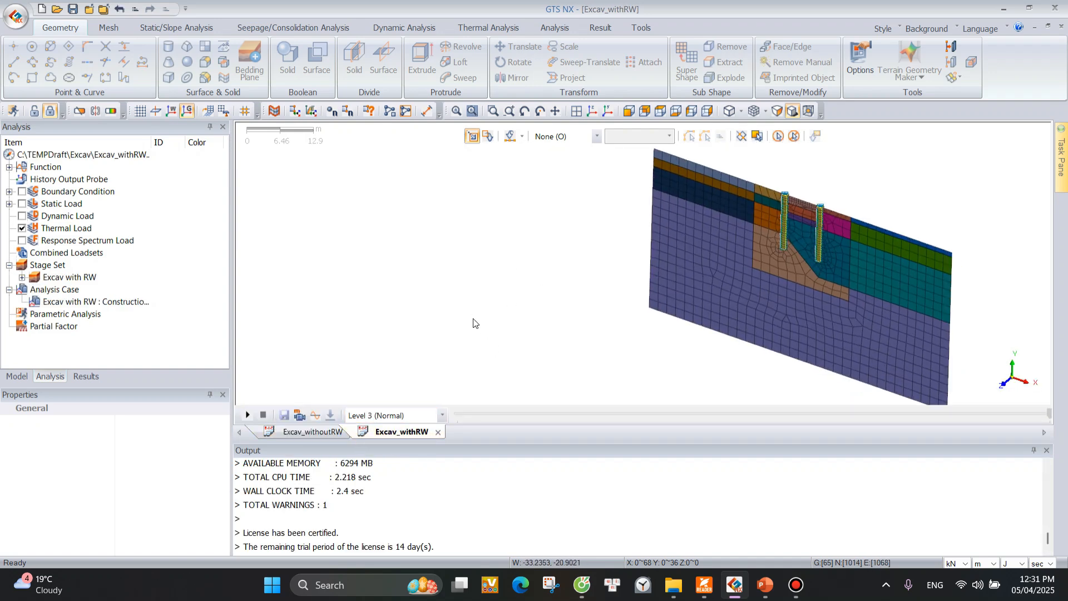
pyautogui.click(577, 114)
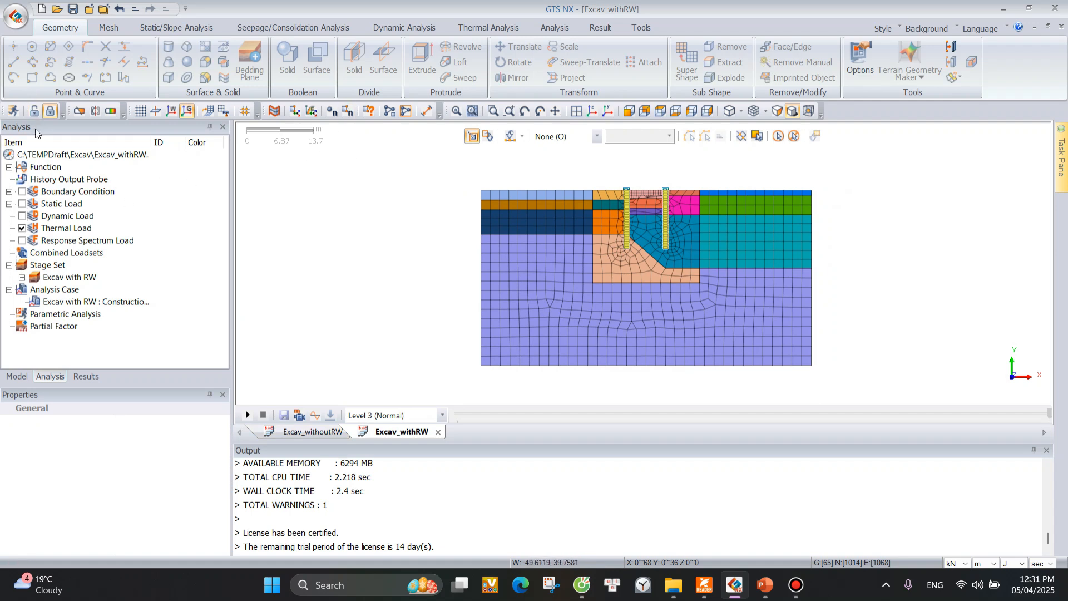
# Display the TY translation contour of stage Ex3 for the Excav_withRW model.
pyautogui.click(86, 376)
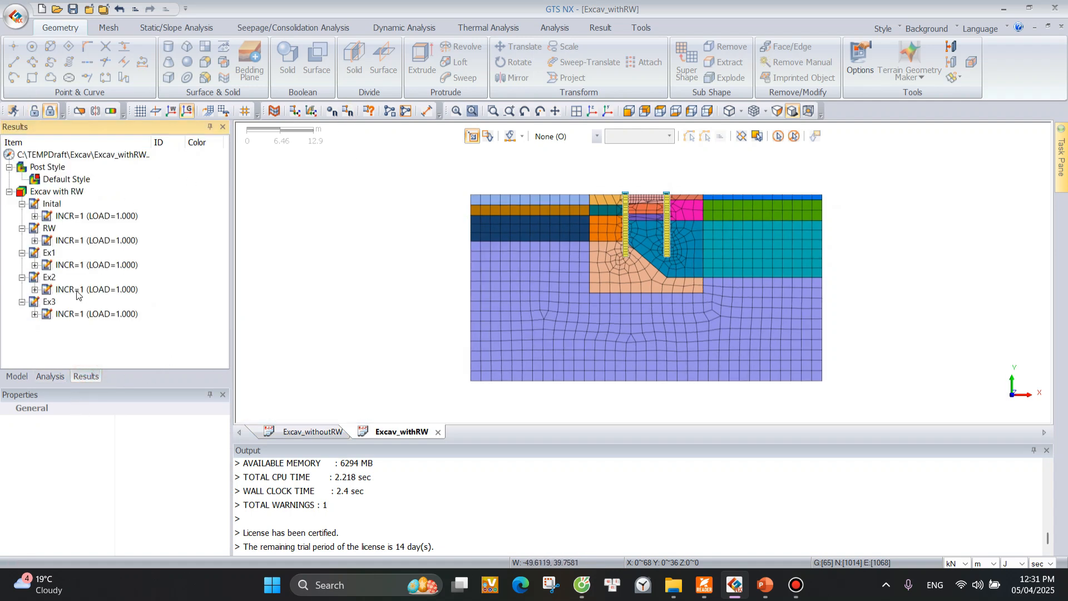
pyautogui.click(35, 314)
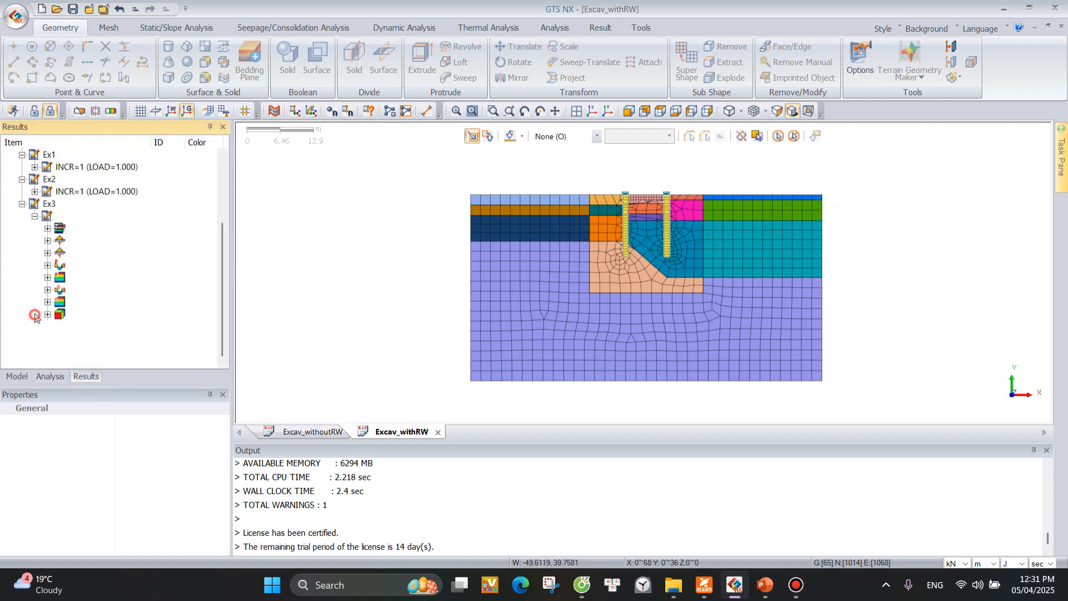
pyautogui.click(47, 228)
pyautogui.doubleClick(103, 253)
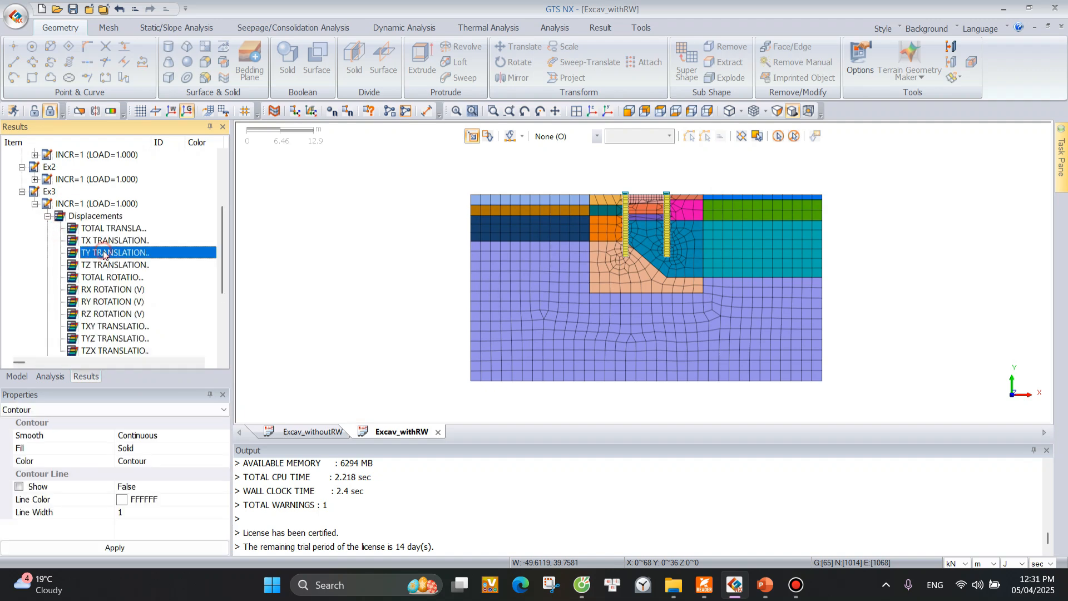
# Display the TY translation contour of stage Ex3 at INCR=10 for the Excav_withoutRW model.
pyautogui.click(308, 433)
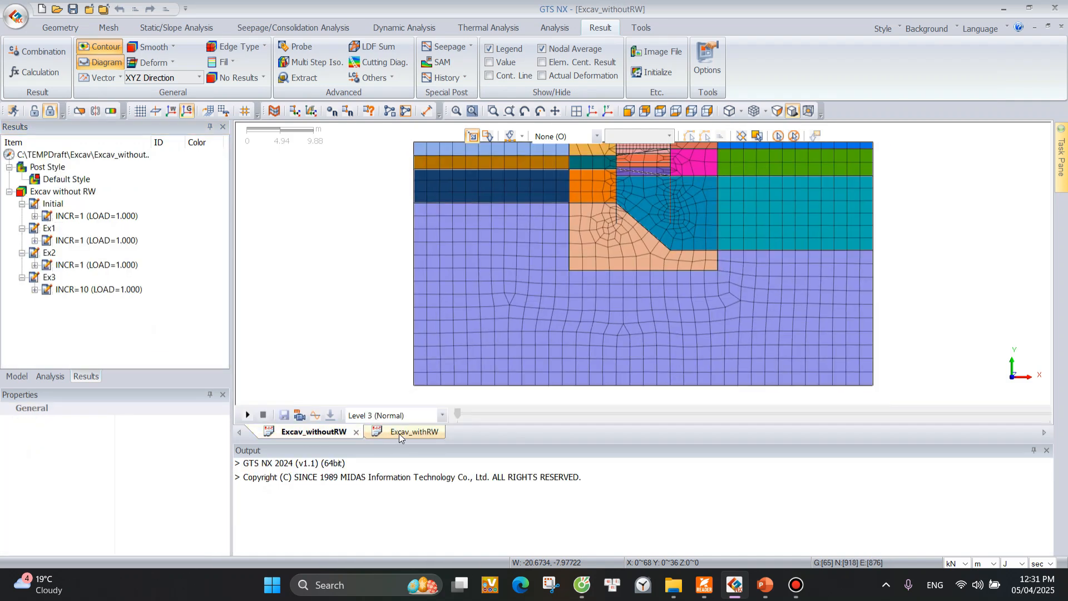
pyautogui.click(35, 289)
pyautogui.click(47, 289)
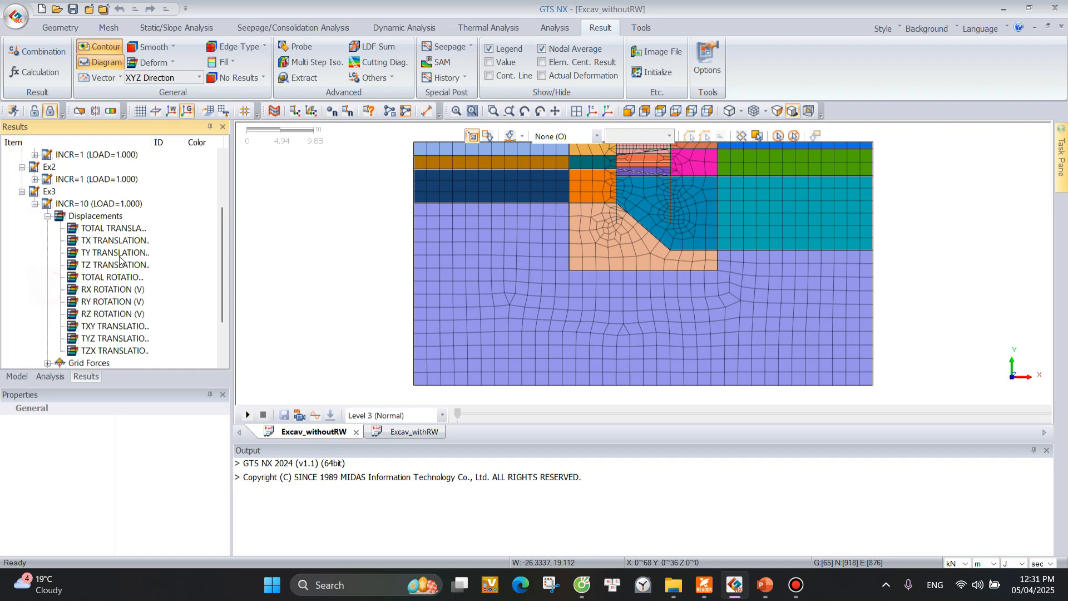
pyautogui.doubleClick(115, 253)
pyautogui.scroll(-3, 536, 276)
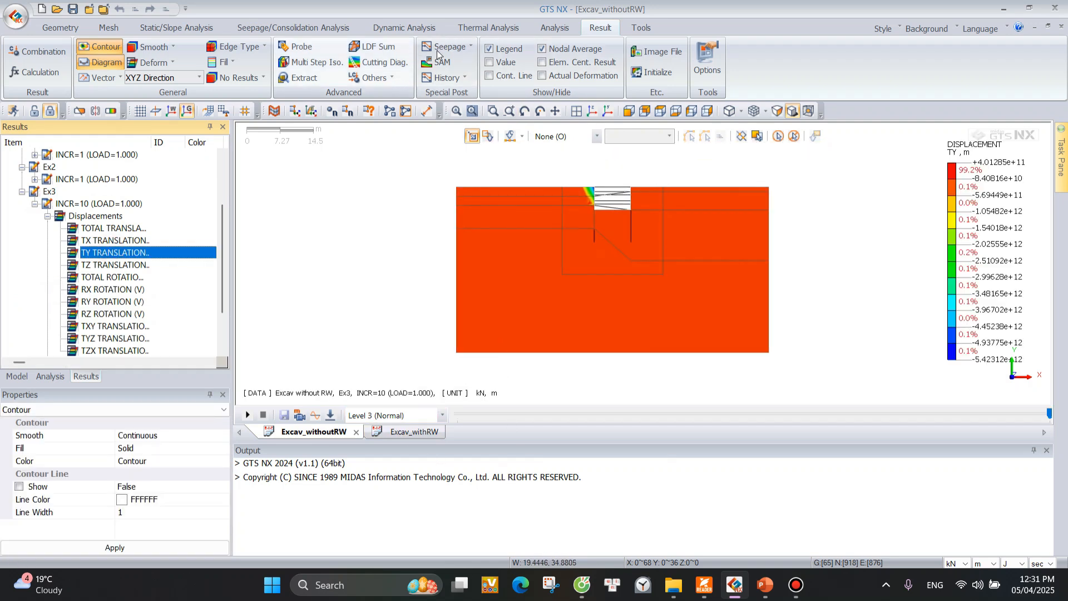
# Tile the two model windows vertically and compare the Ex3 TY displacement contours around the excavation with and without the retaining walls.
pyautogui.click(647, 31)
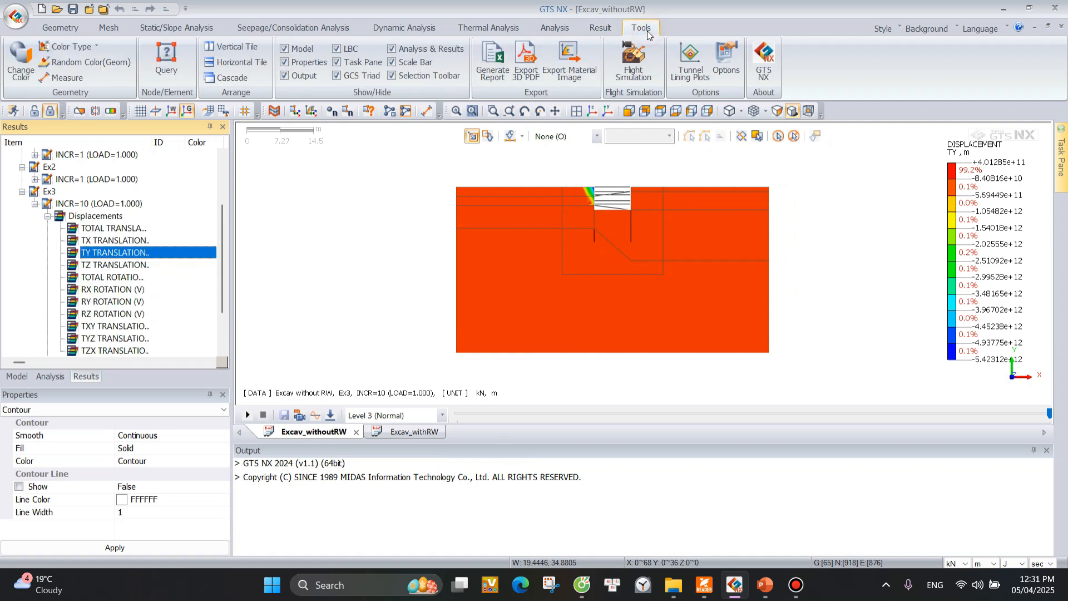
pyautogui.click(227, 45)
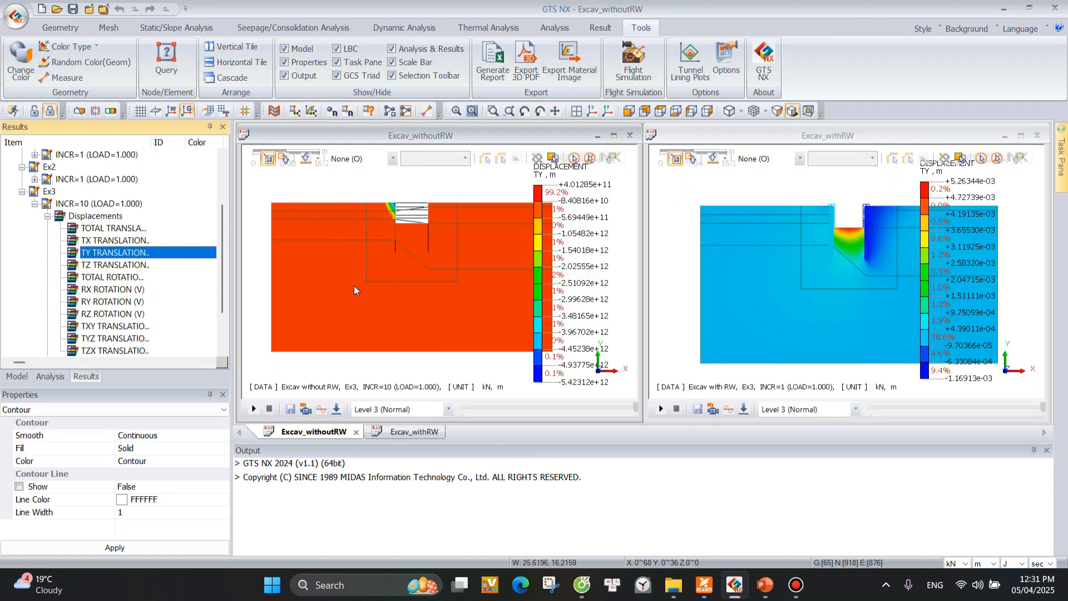
pyautogui.scroll(-1, 350, 291)
pyautogui.scroll(-3, 750, 299)
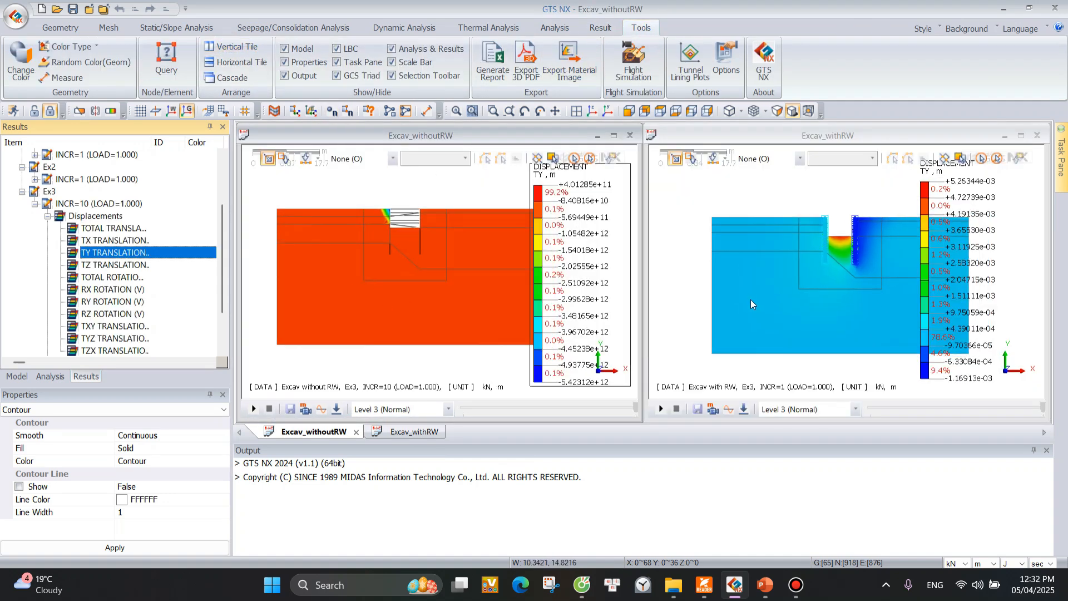
pyautogui.scroll(3, 877, 294)
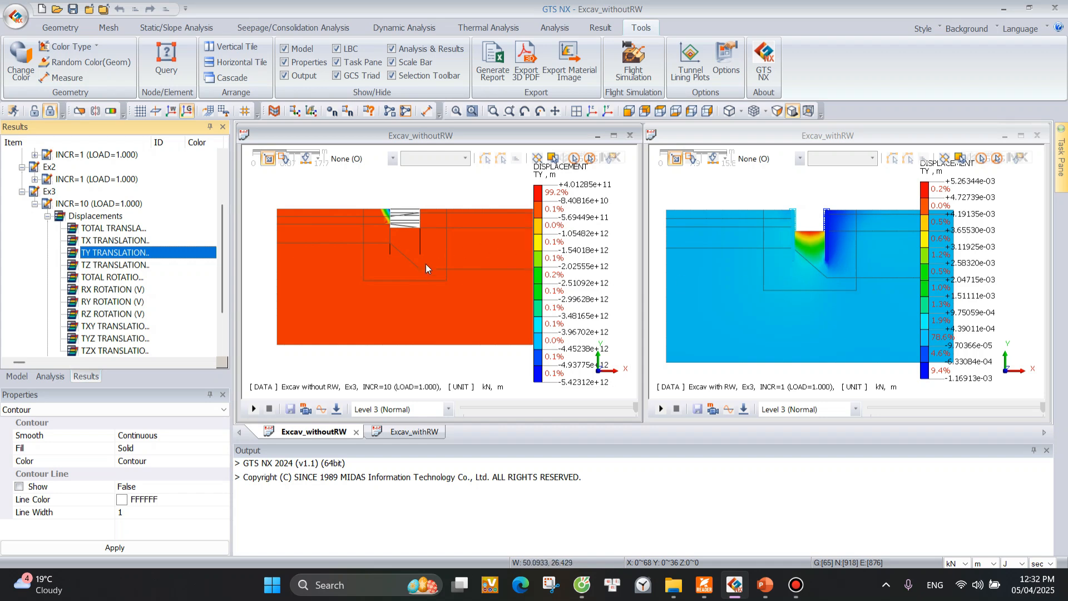
pyautogui.scroll(2, 393, 268)
pyautogui.scroll(-2, 439, 299)
pyautogui.scroll(2, 411, 232)
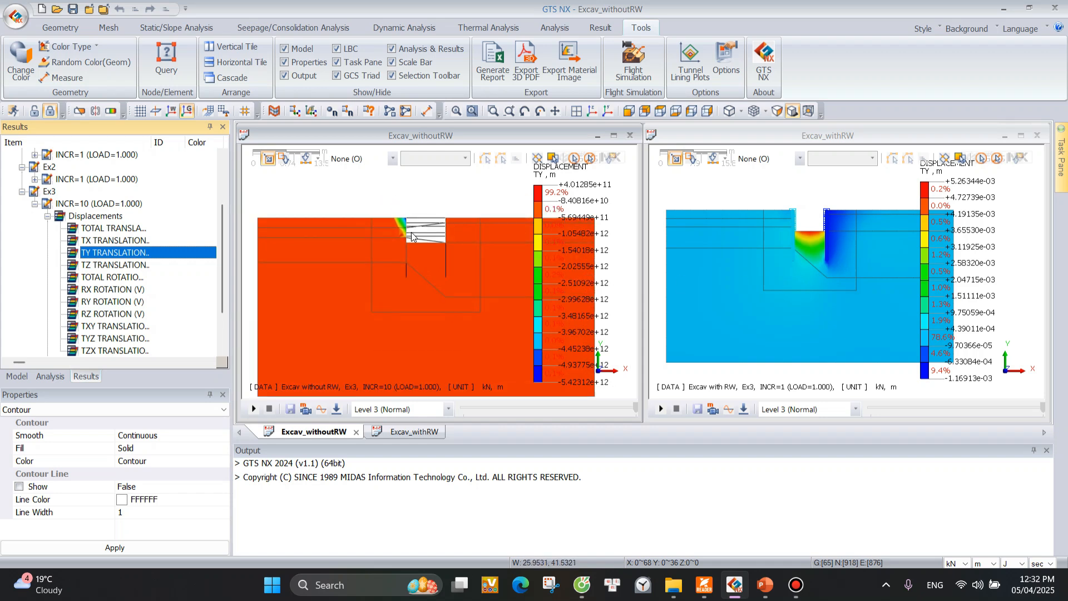